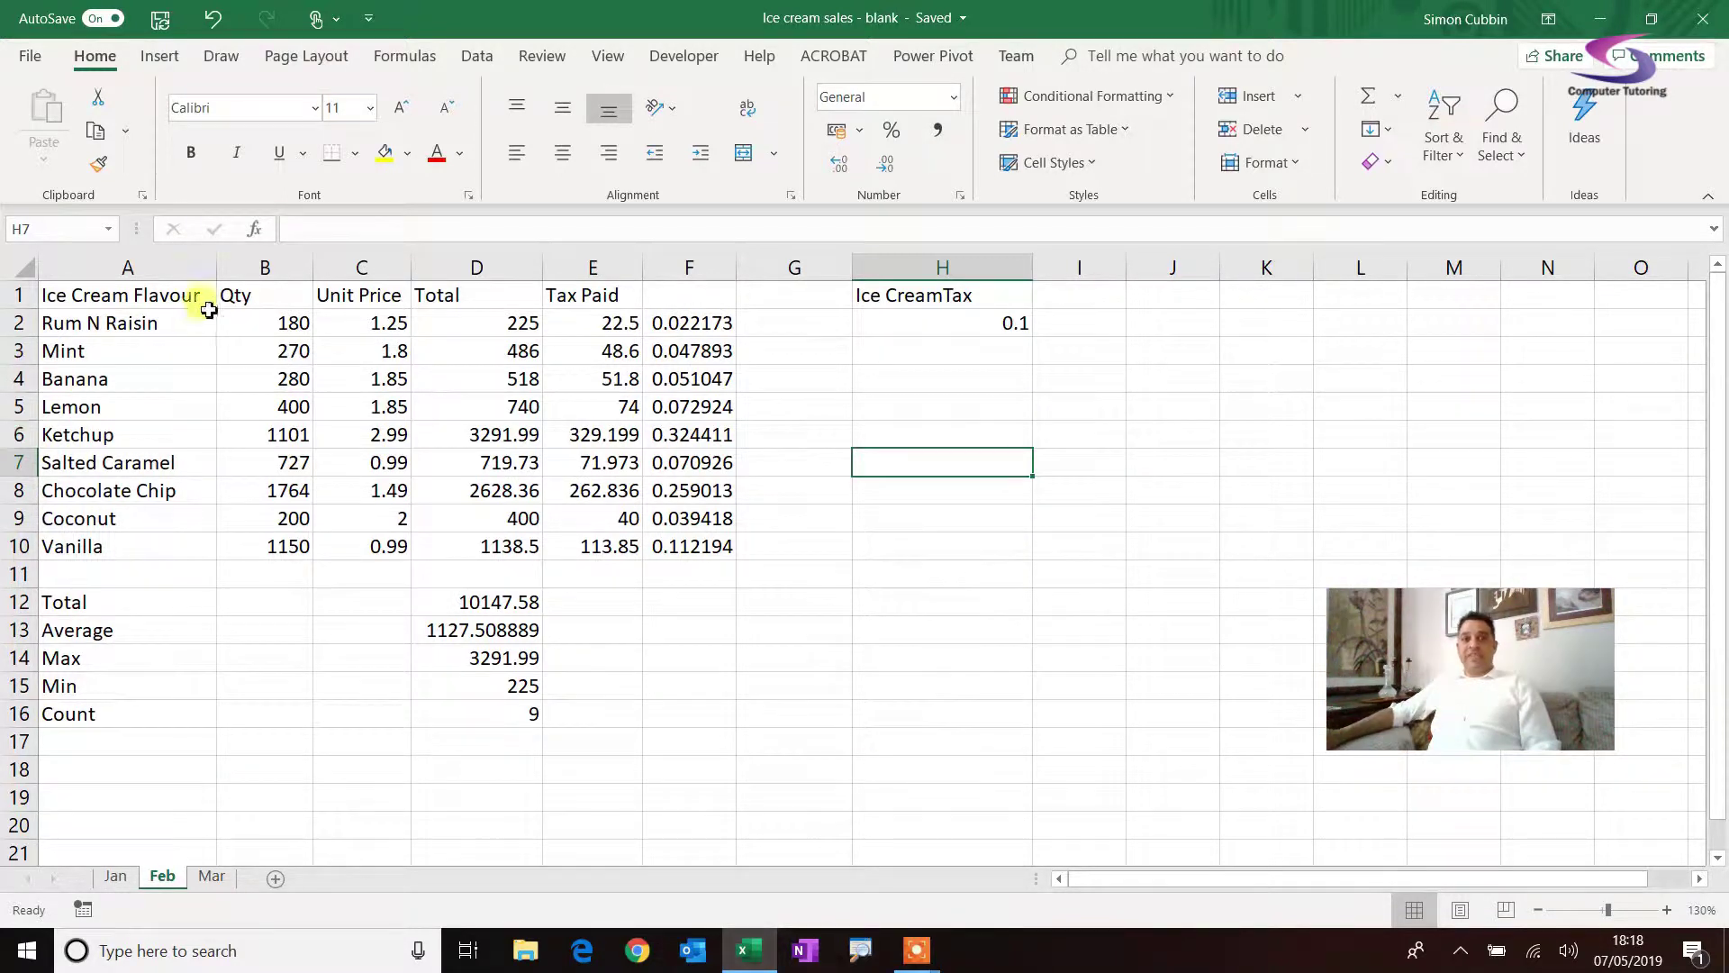
- Group the Jan, Feb and Mar sheet tabs of the Ice cream sales workbook
click(117, 877)
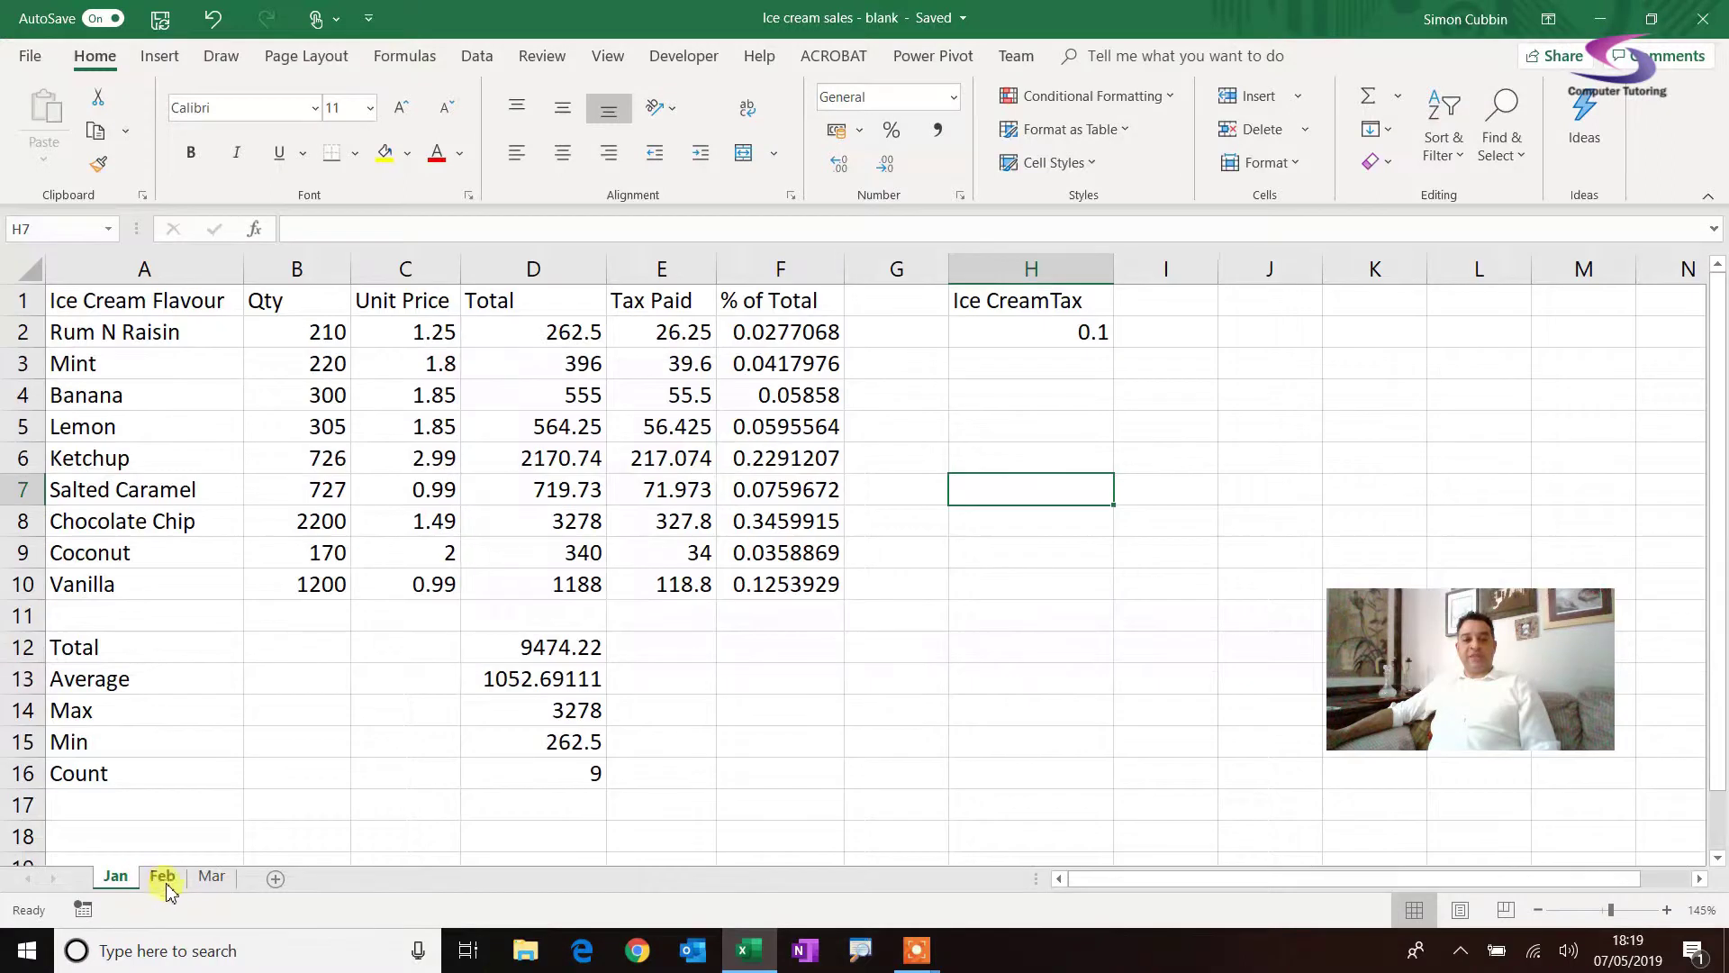
click(165, 878)
click(211, 876)
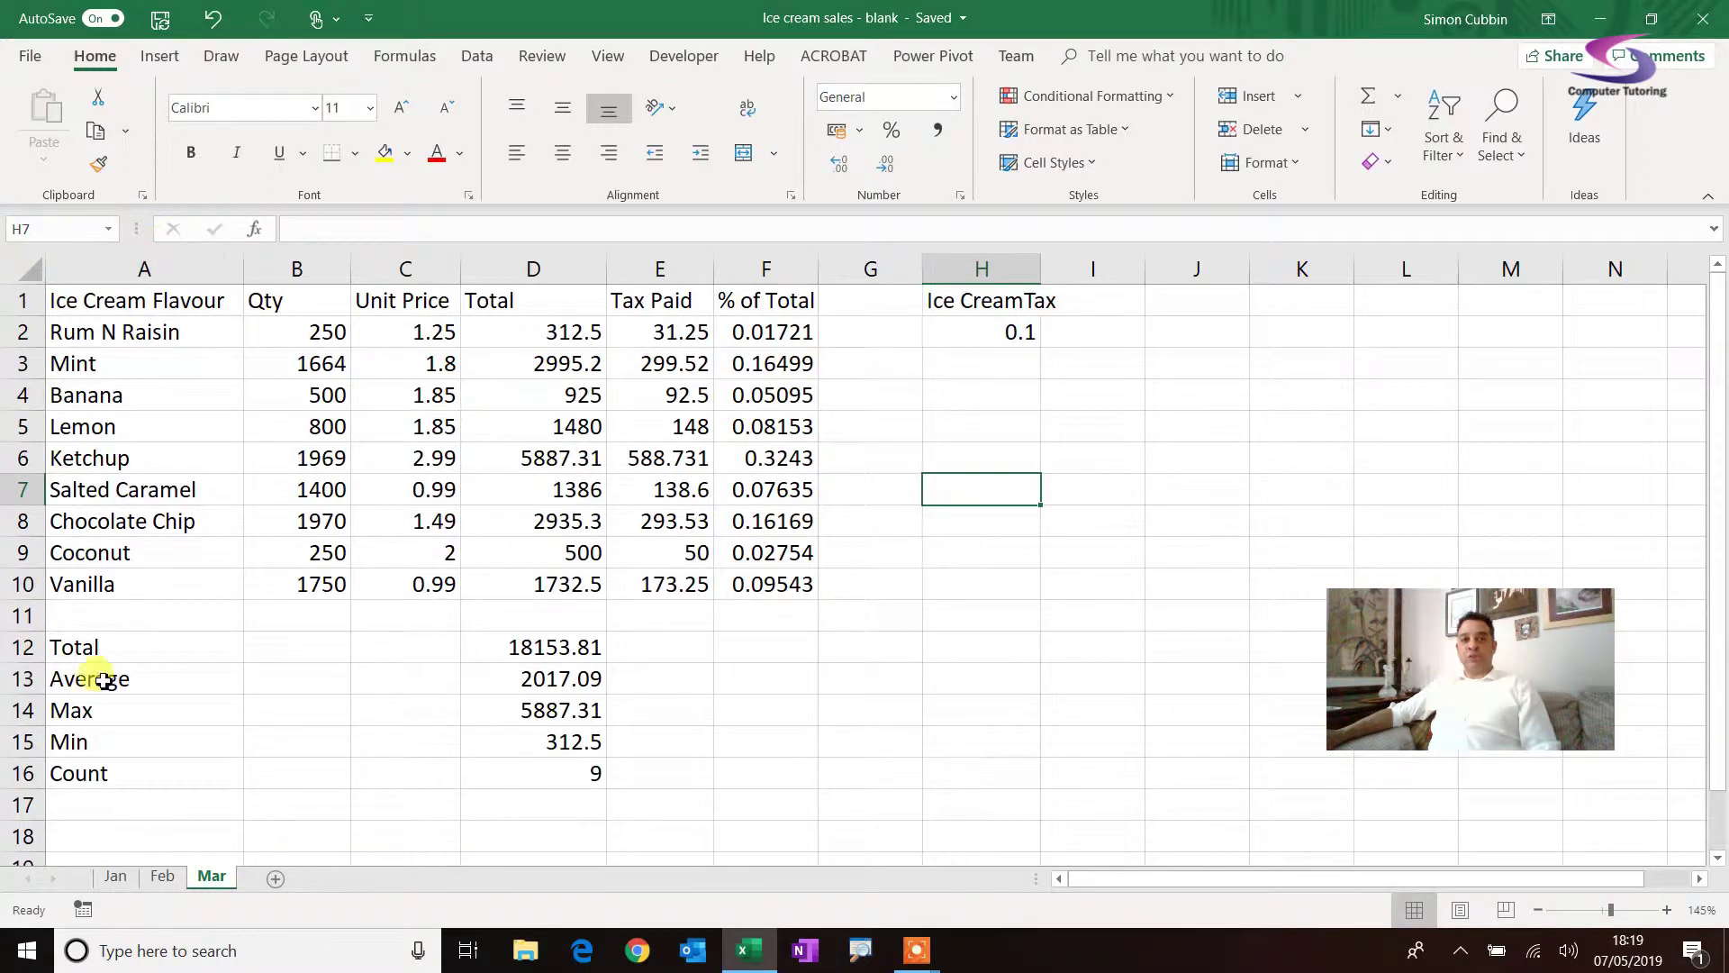
shift+click(124, 883)
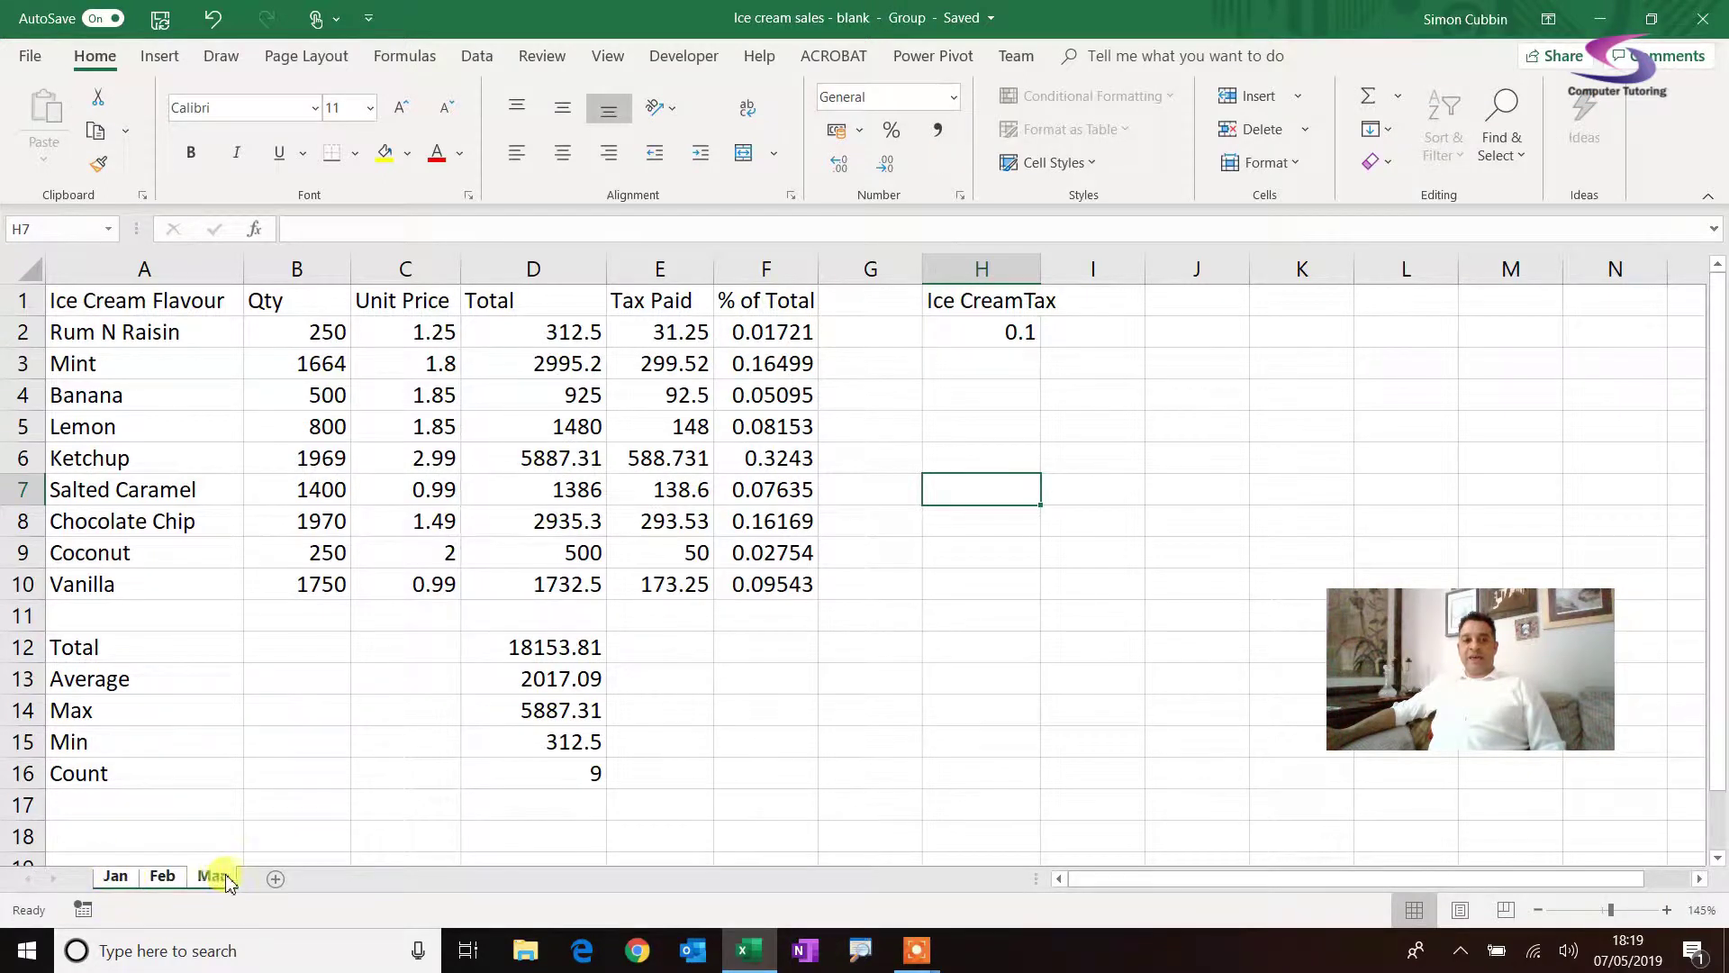
- Regroup Jan through Mar and format the Unit Price values C2:C10 as pound accounting
click(115, 878)
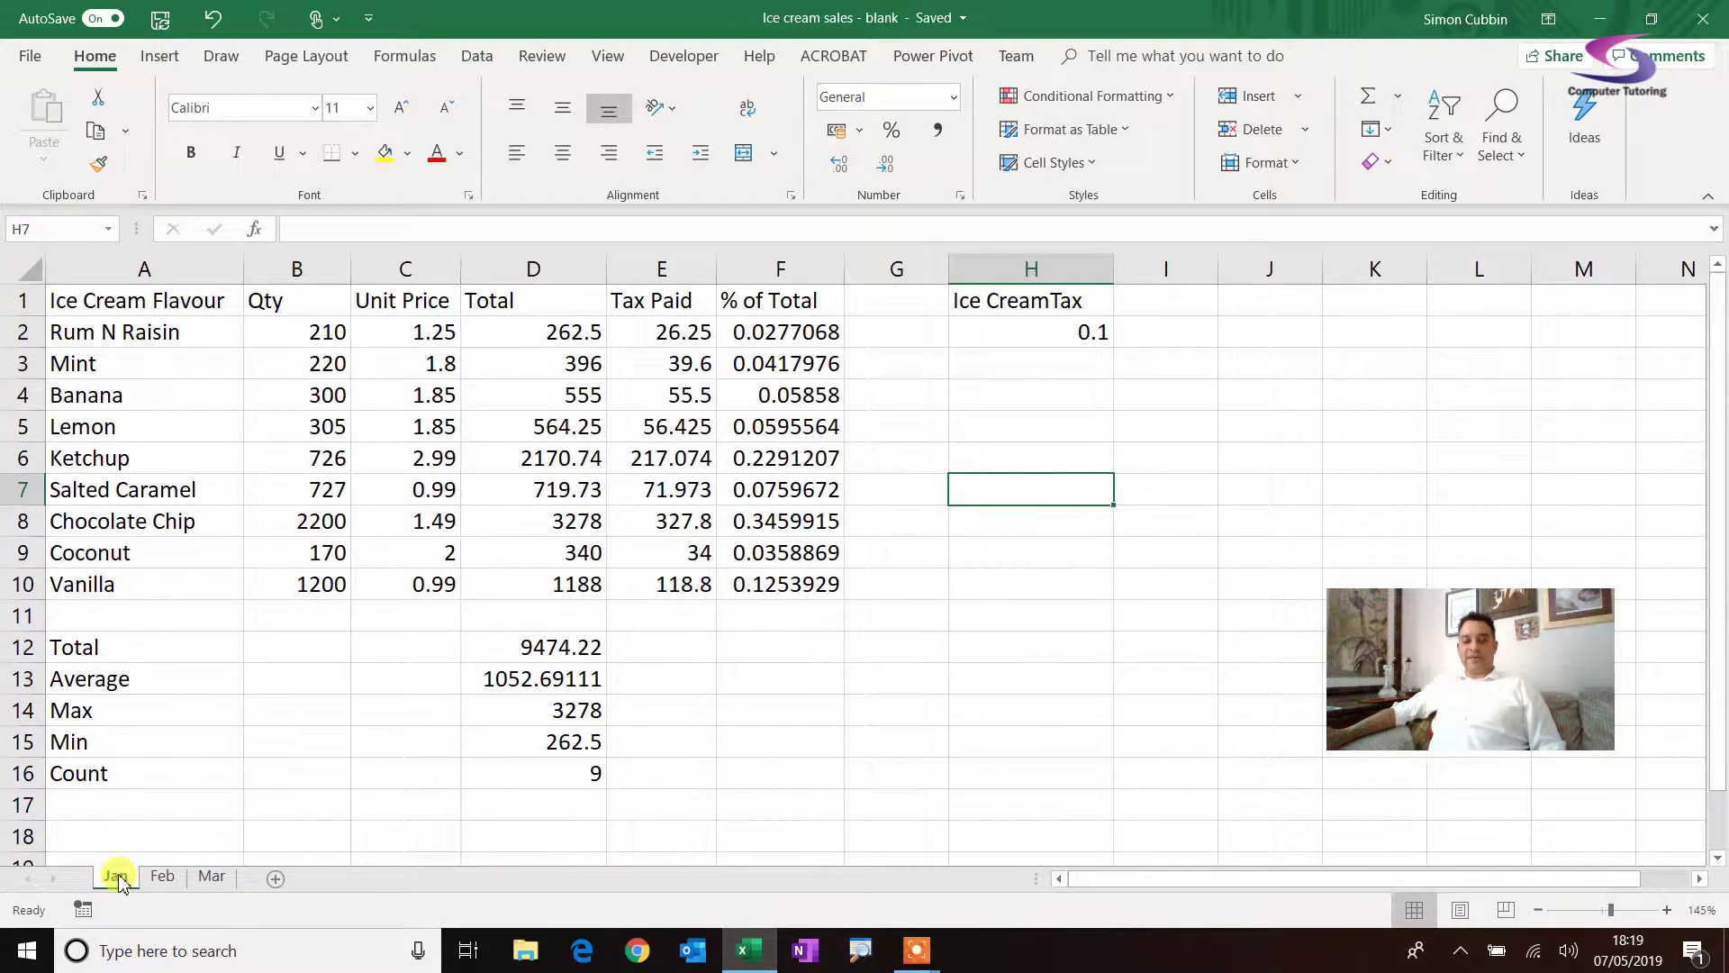
shift+click(208, 878)
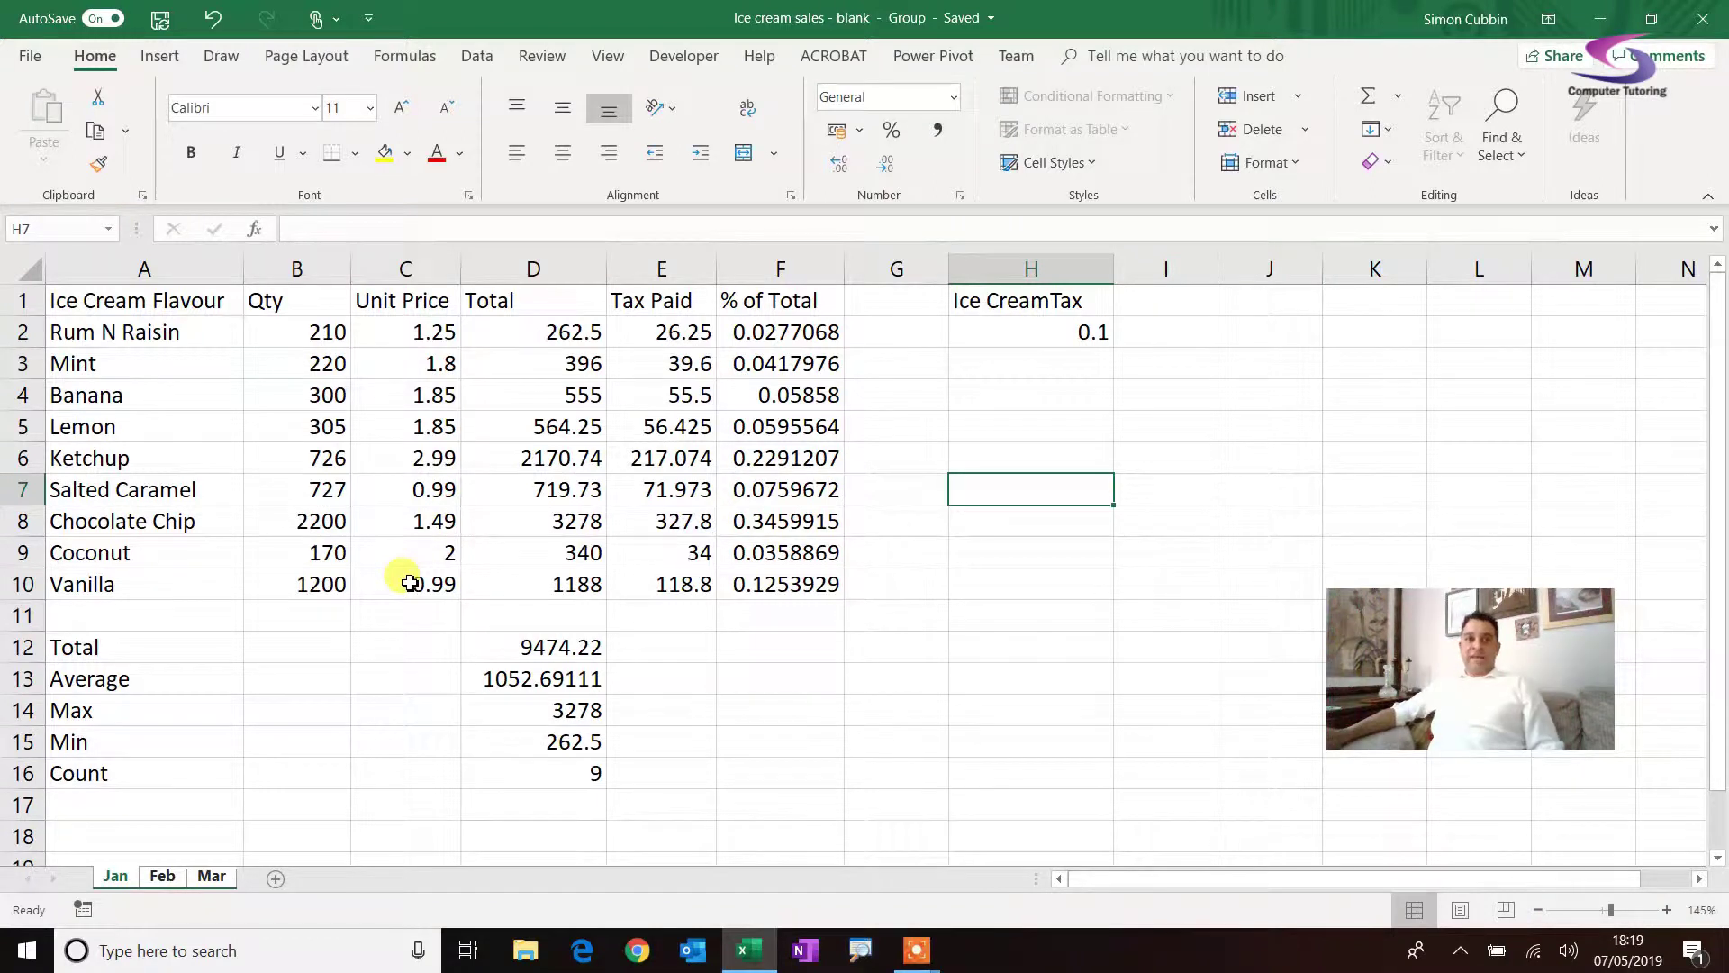
click(416, 338)
drag(419, 350, 441, 586)
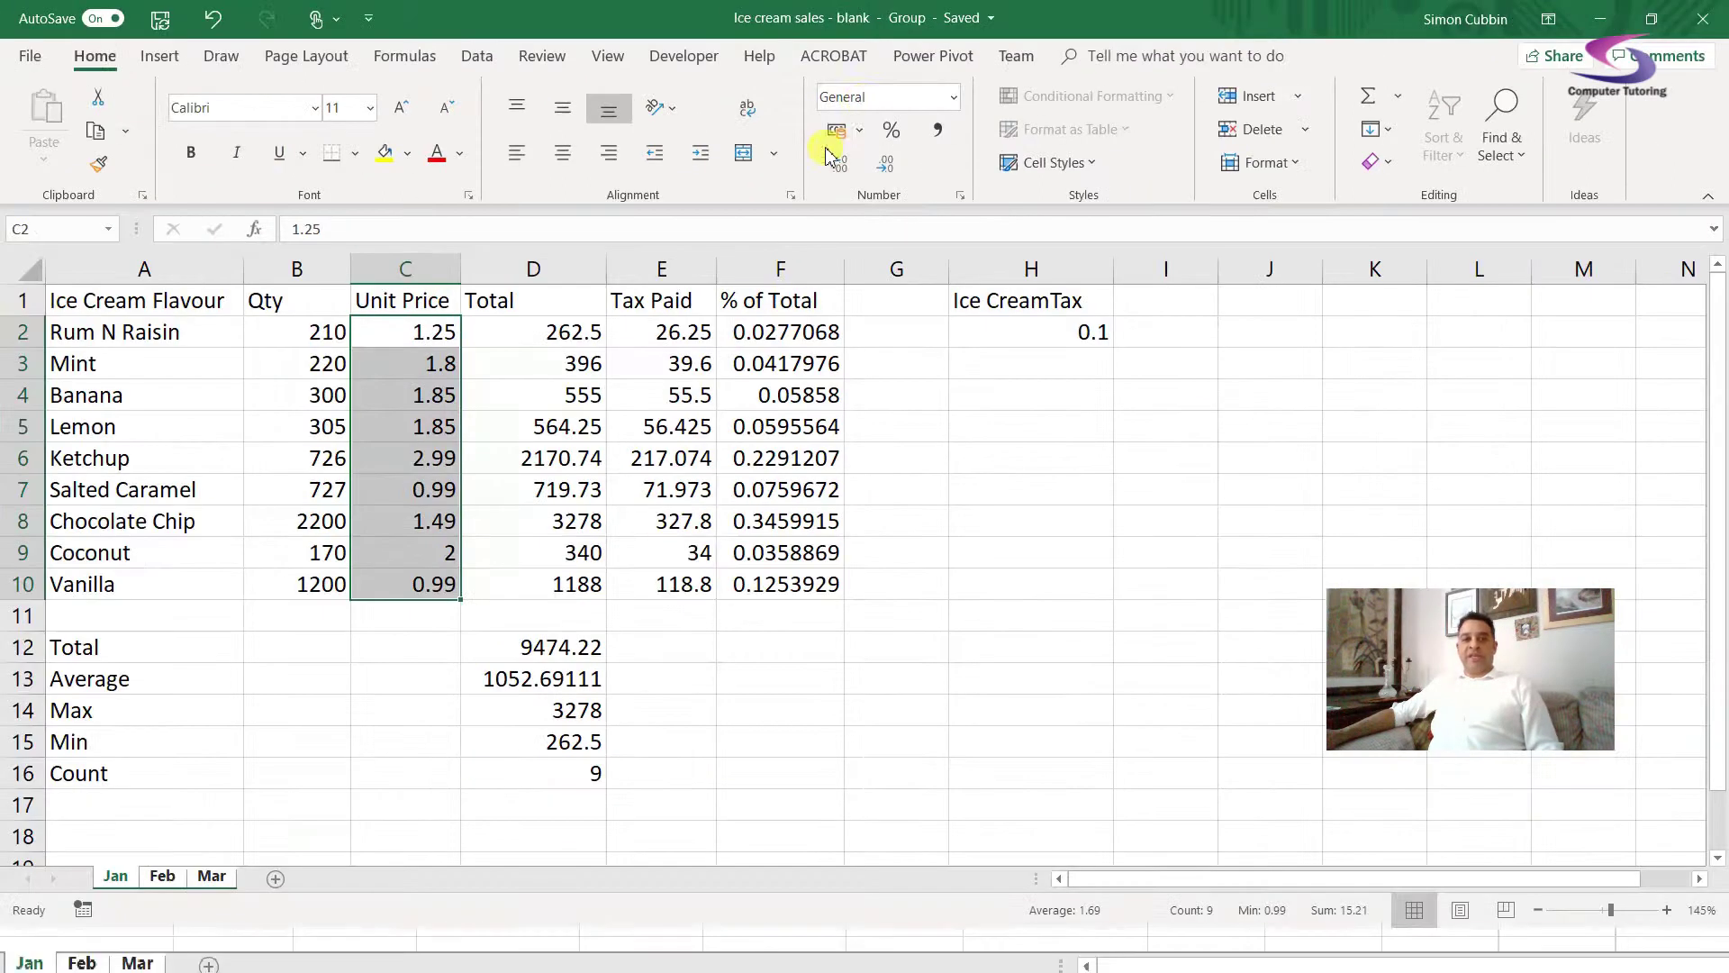
click(844, 117)
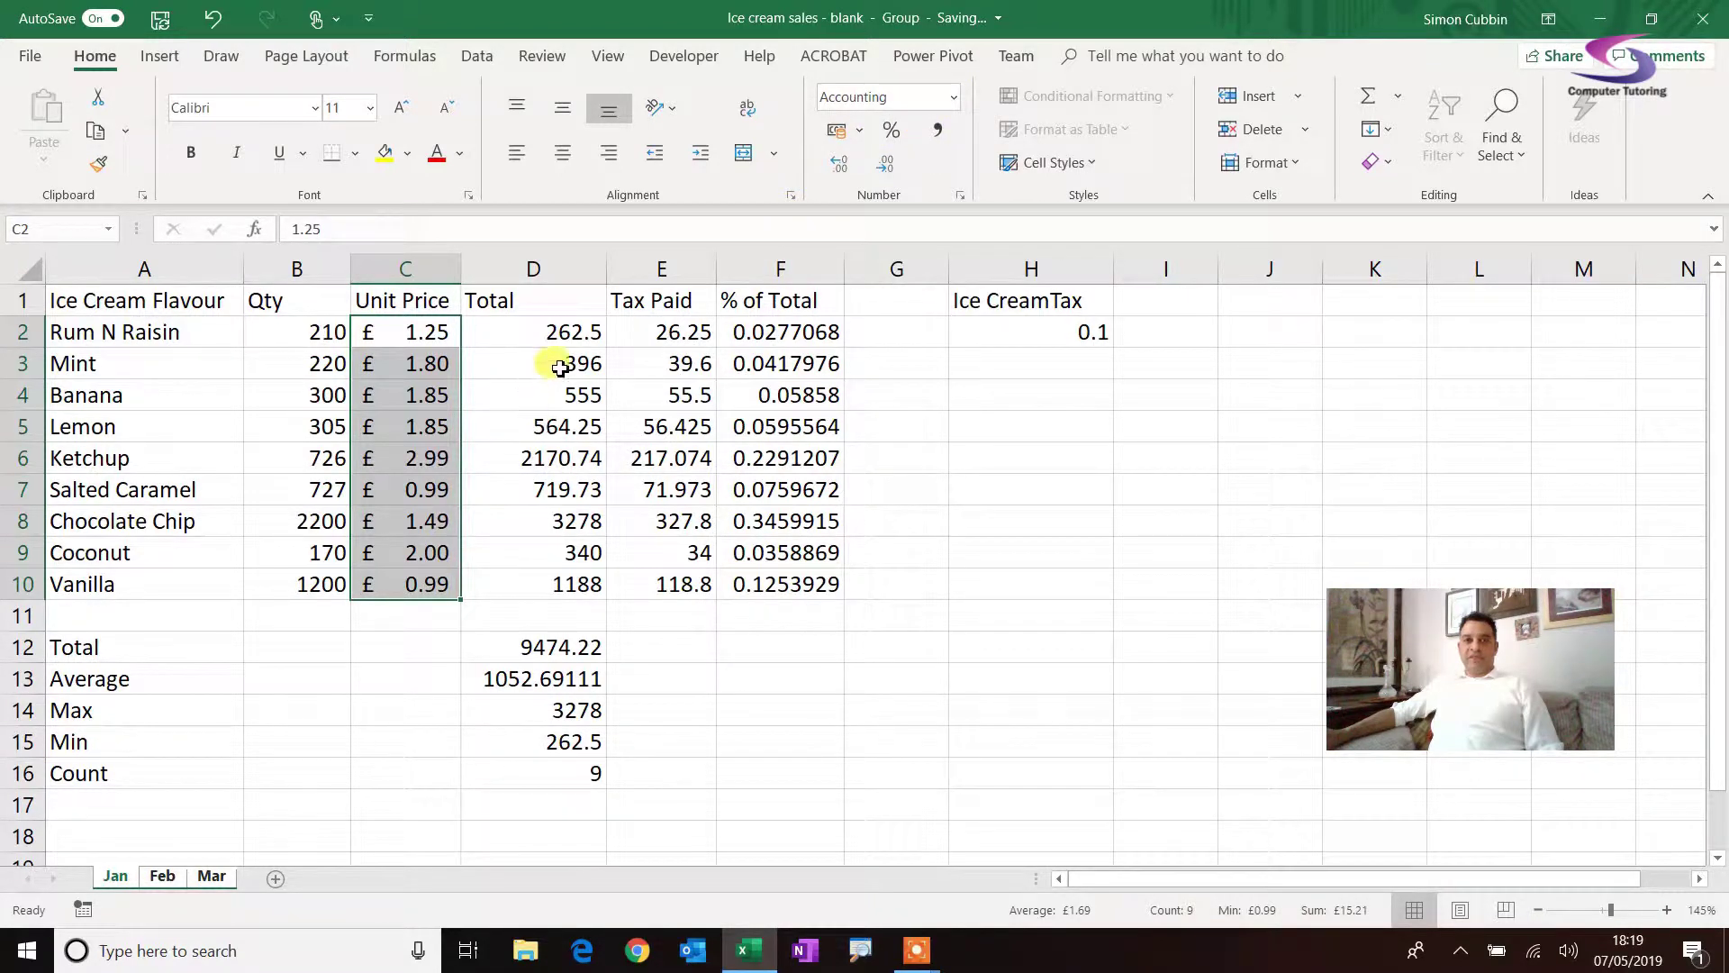
- Apply pound accounting format to the Total and Tax Paid values in D2:E10
drag(565, 332, 650, 587)
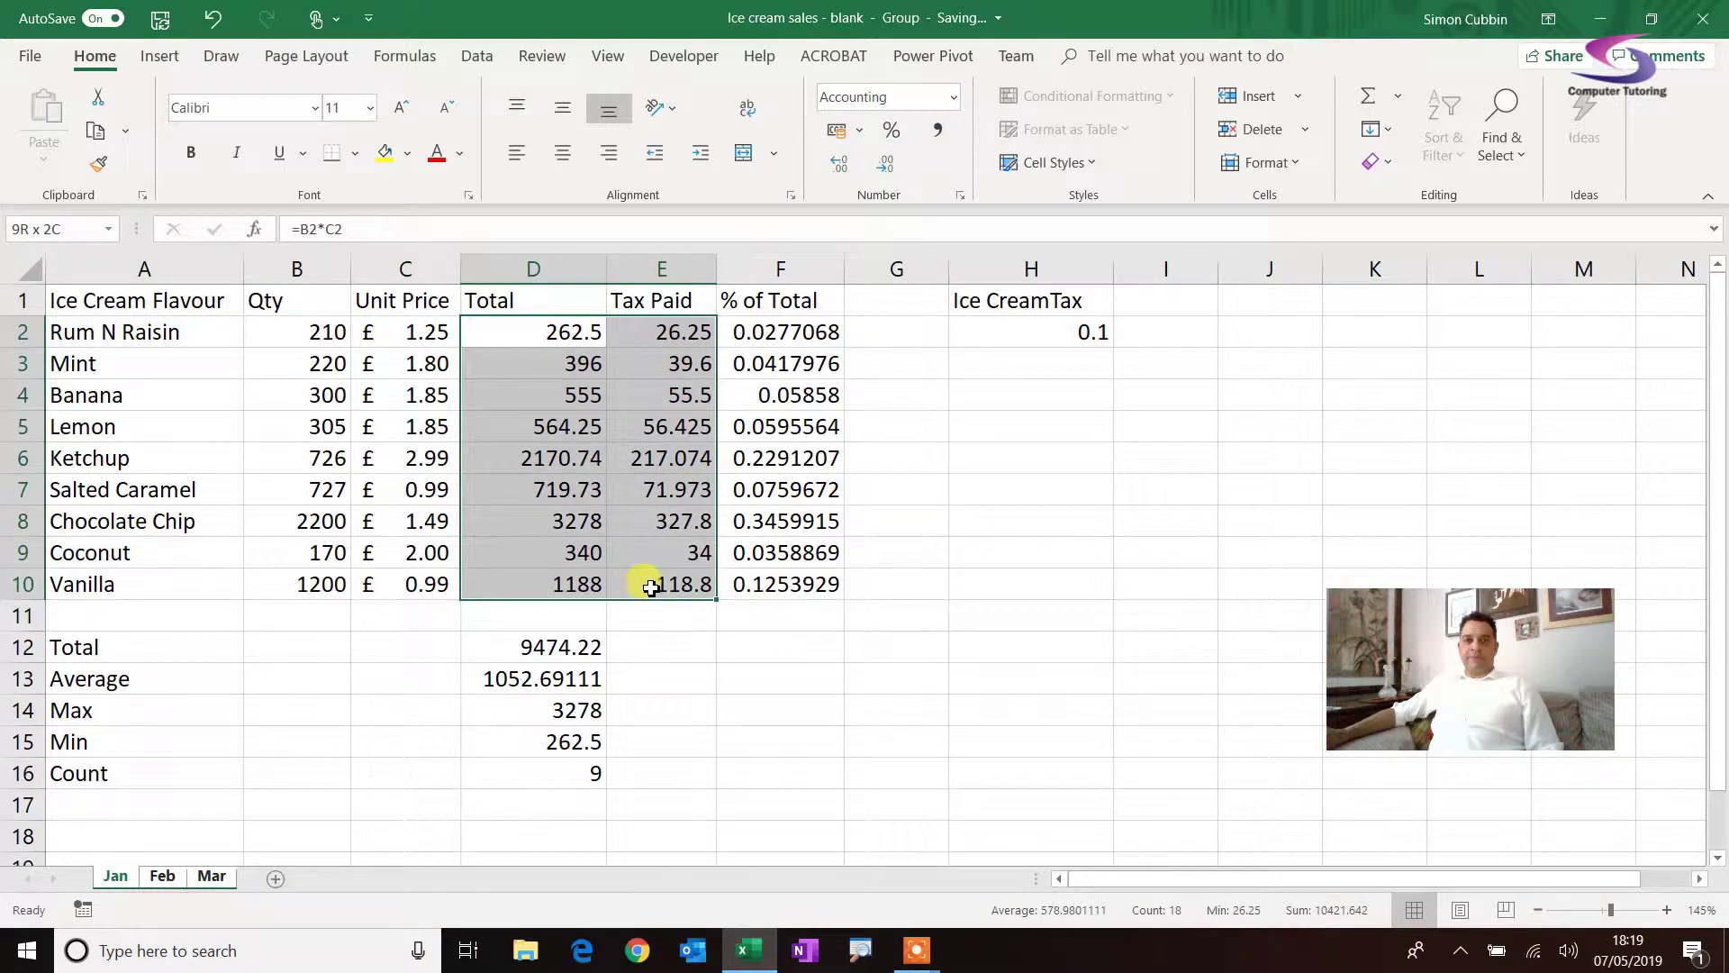
click(842, 135)
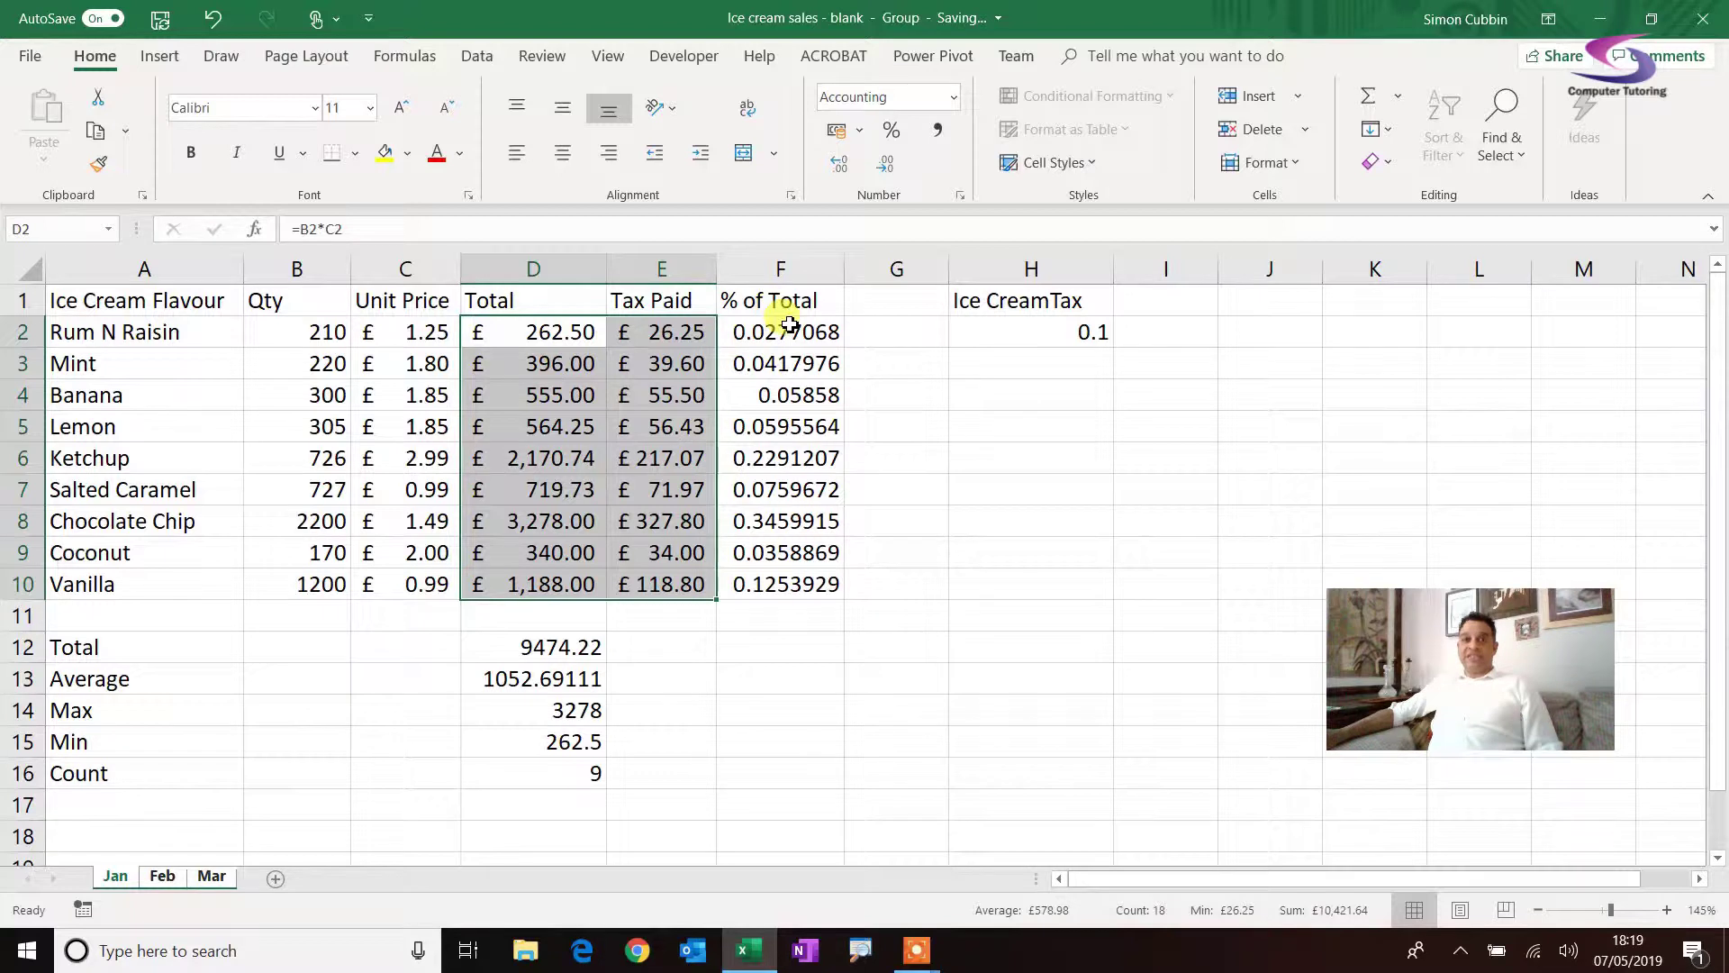
drag(790, 326, 783, 579)
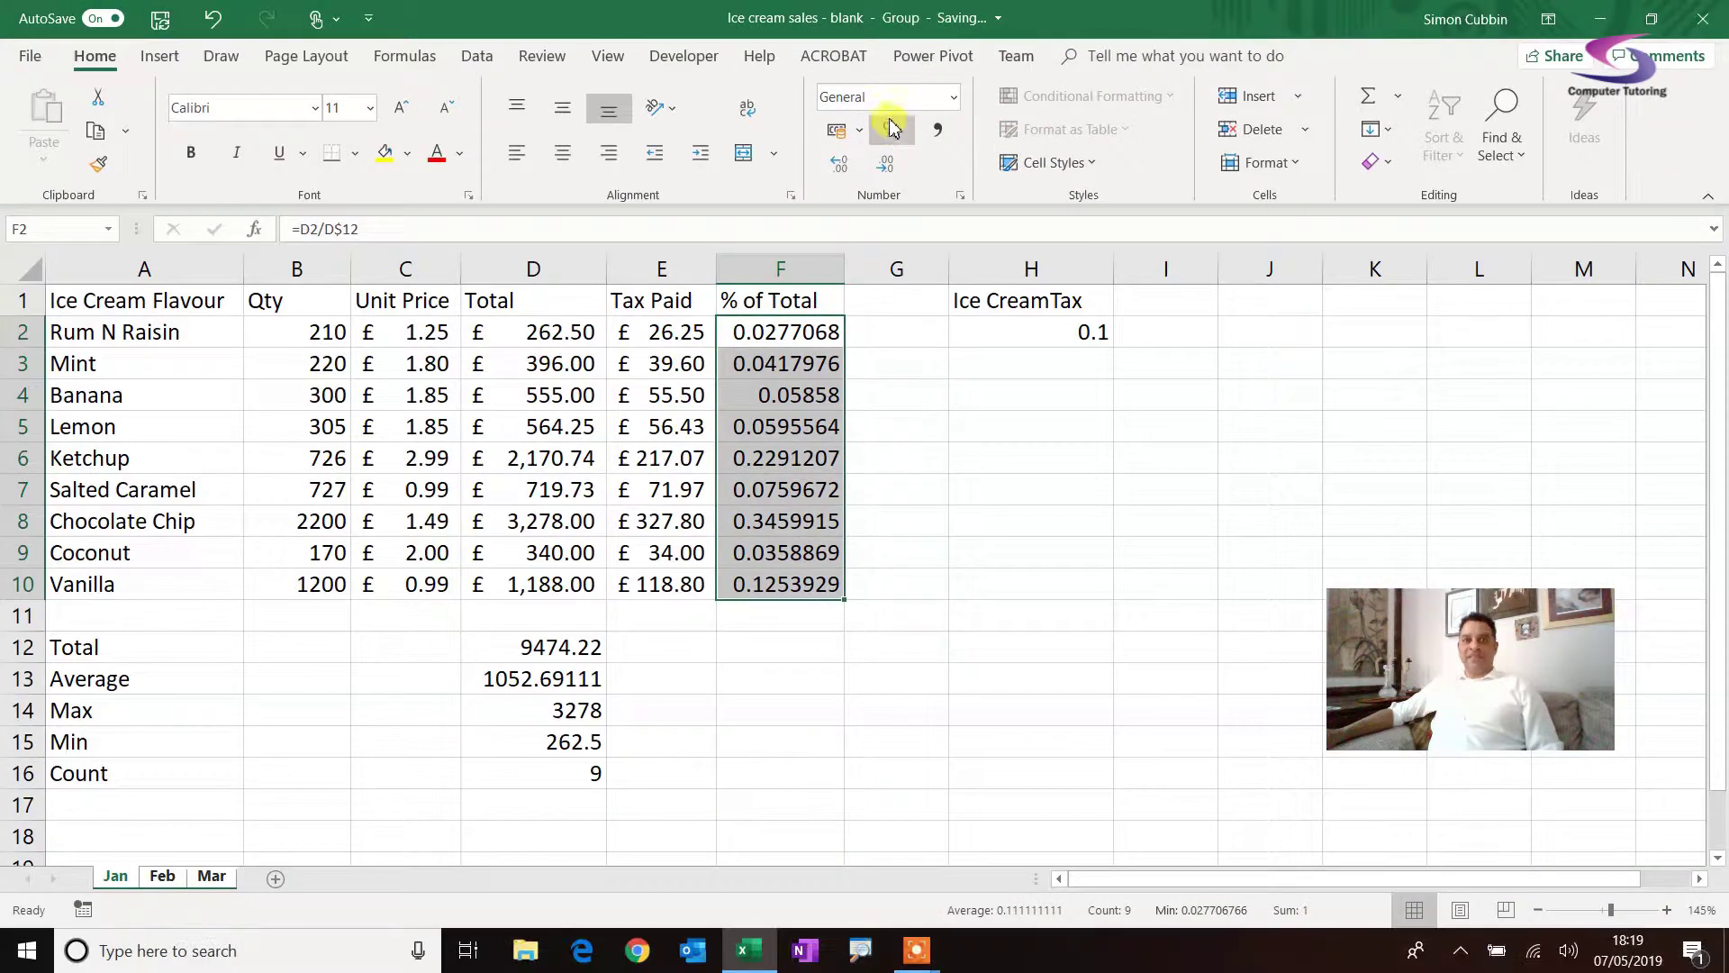
- Format the % of Total values F2:F10 as percentages with two decimals, e.g. 34.60%
click(893, 132)
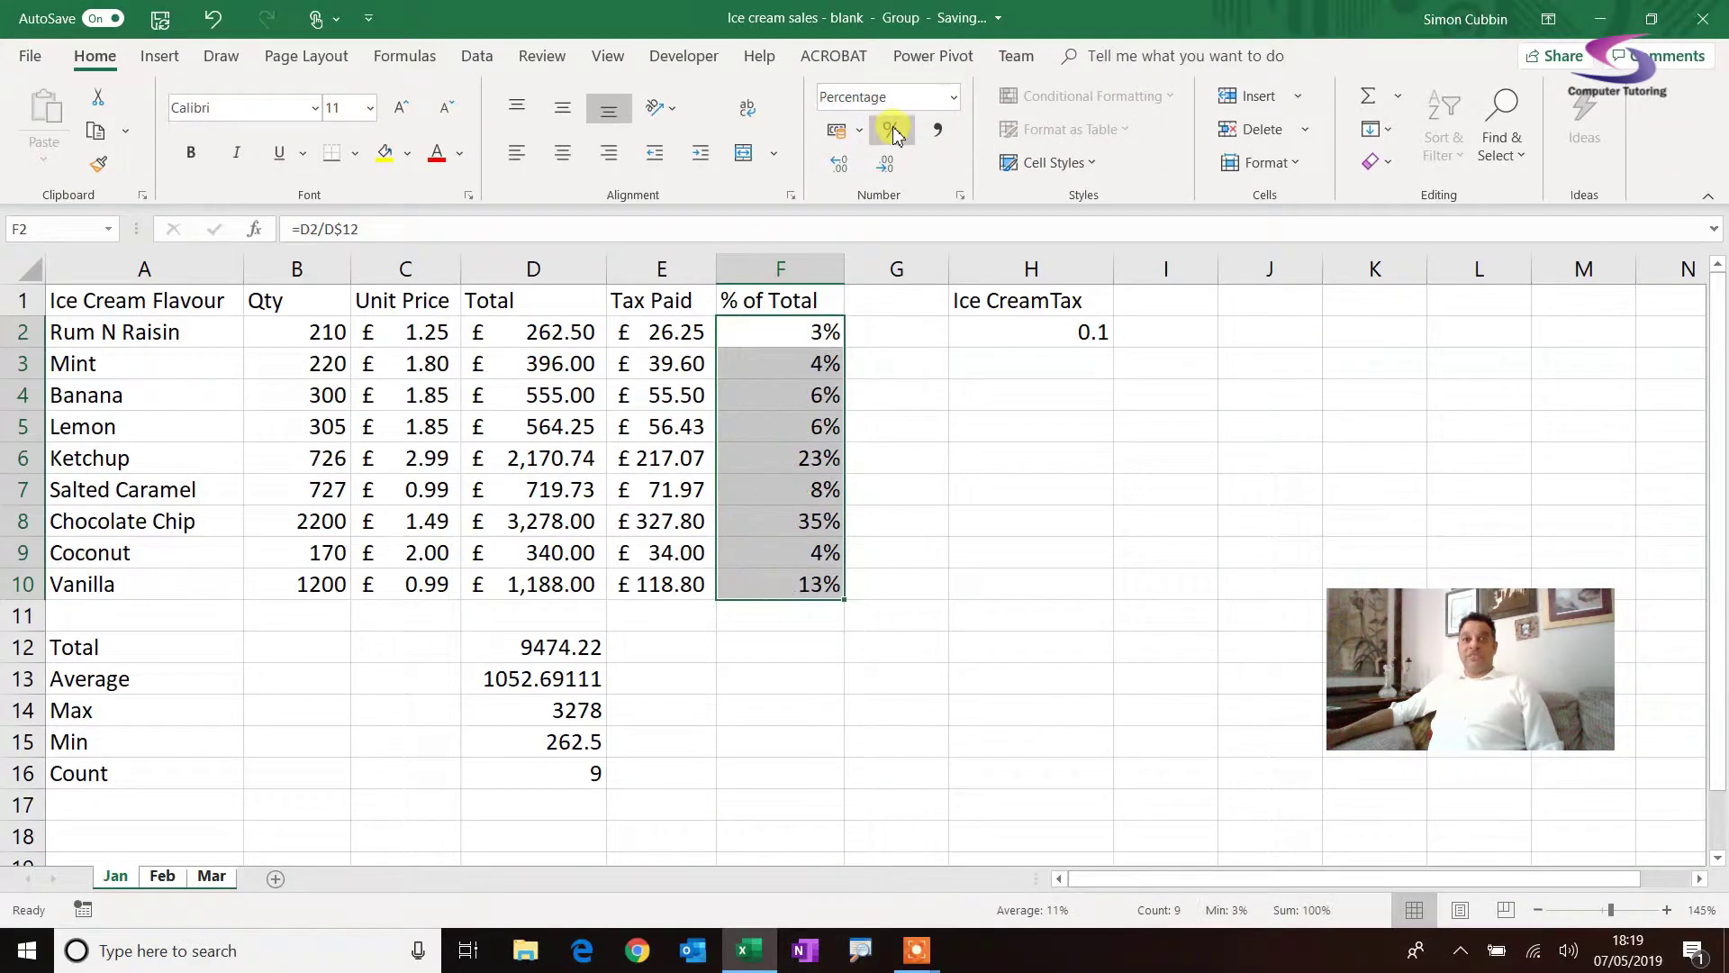
click(845, 174)
click(844, 175)
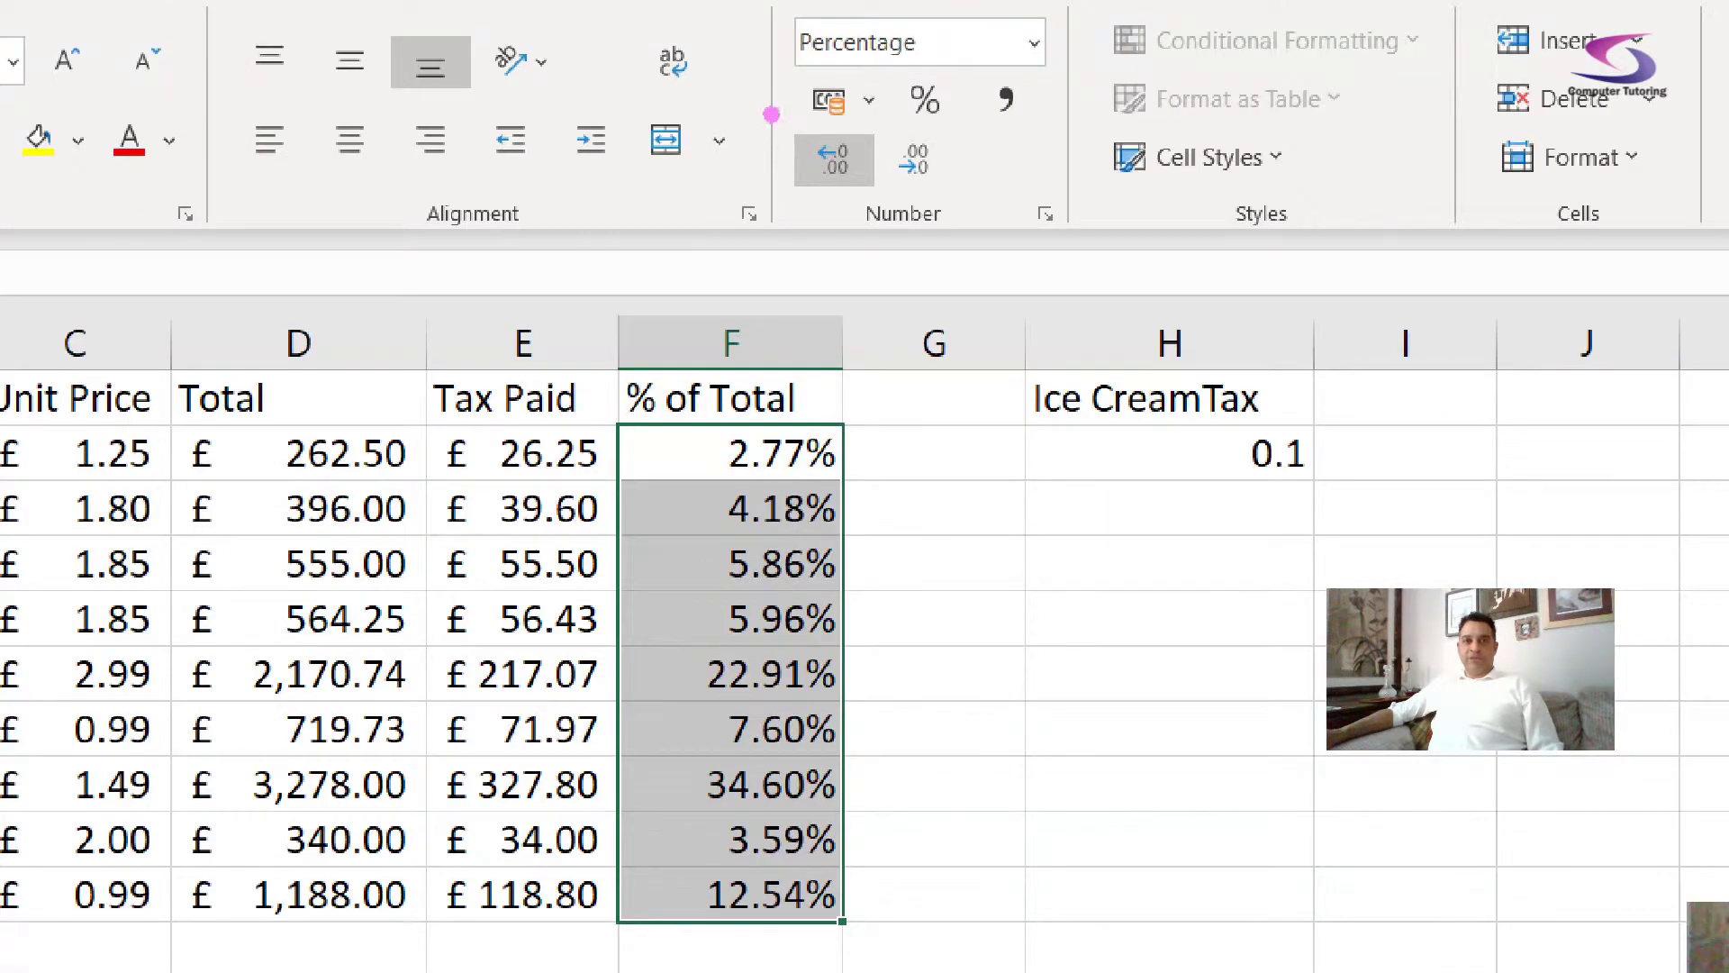
mouse_move(771, 114)
mouse_down()
mouse_move(972, 188)
mouse_move(996, 216)
mouse_up()
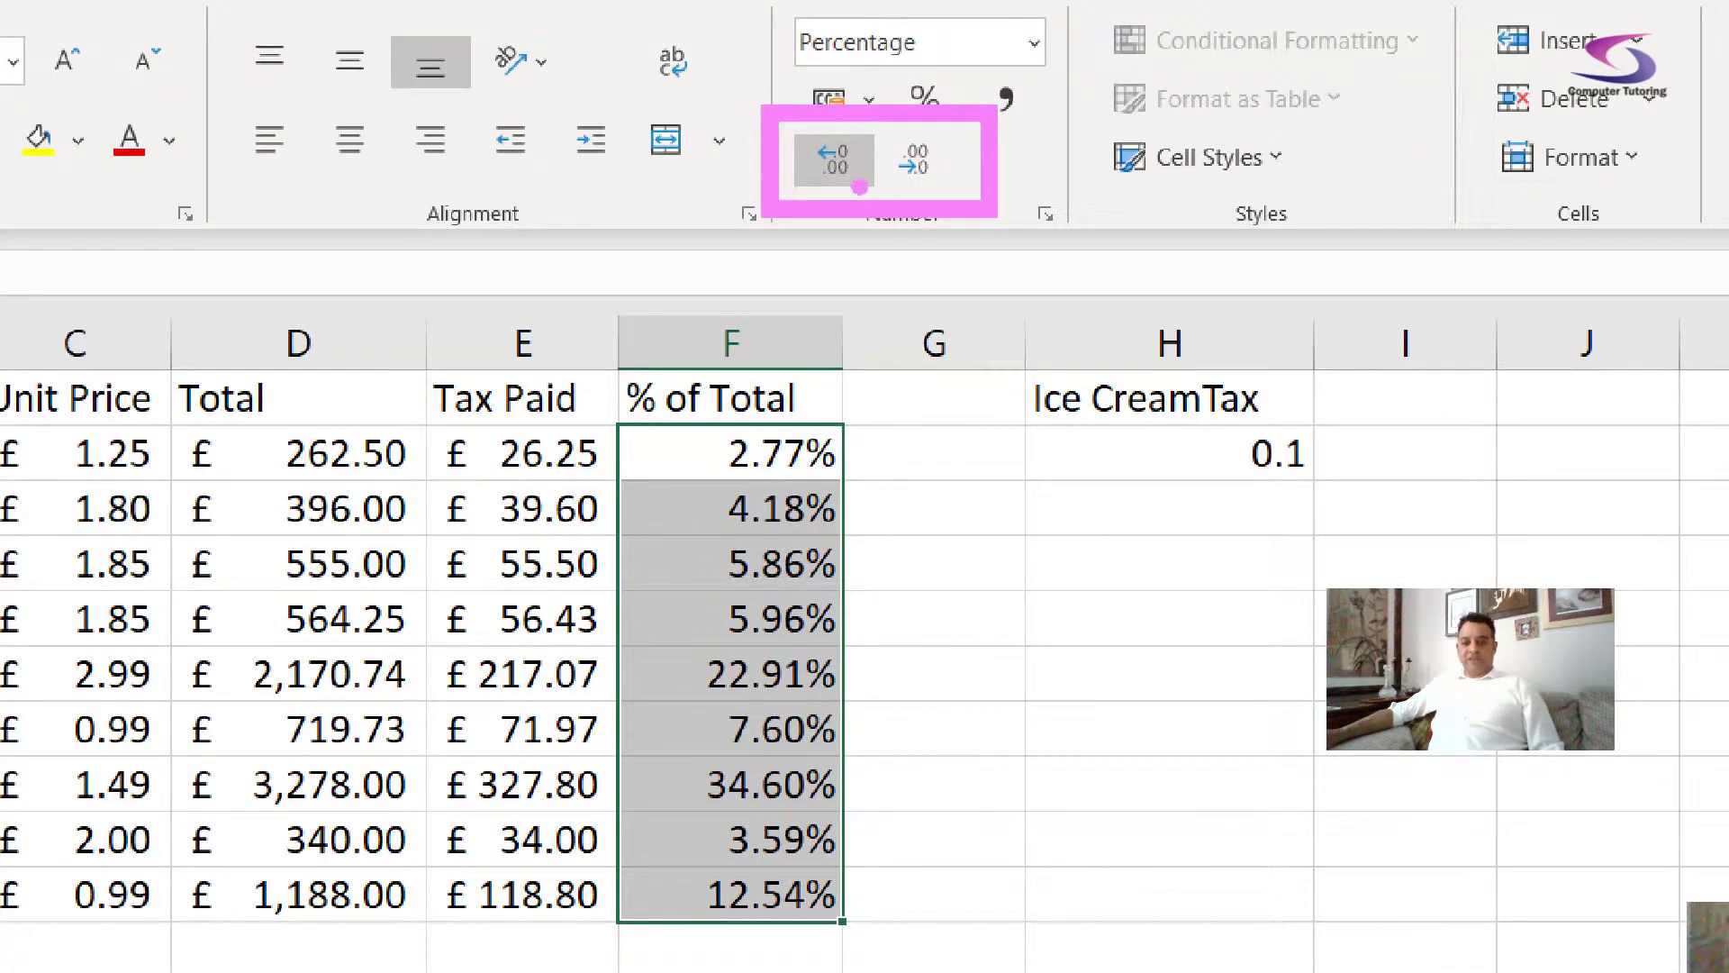
drag(846, 180, 857, 371)
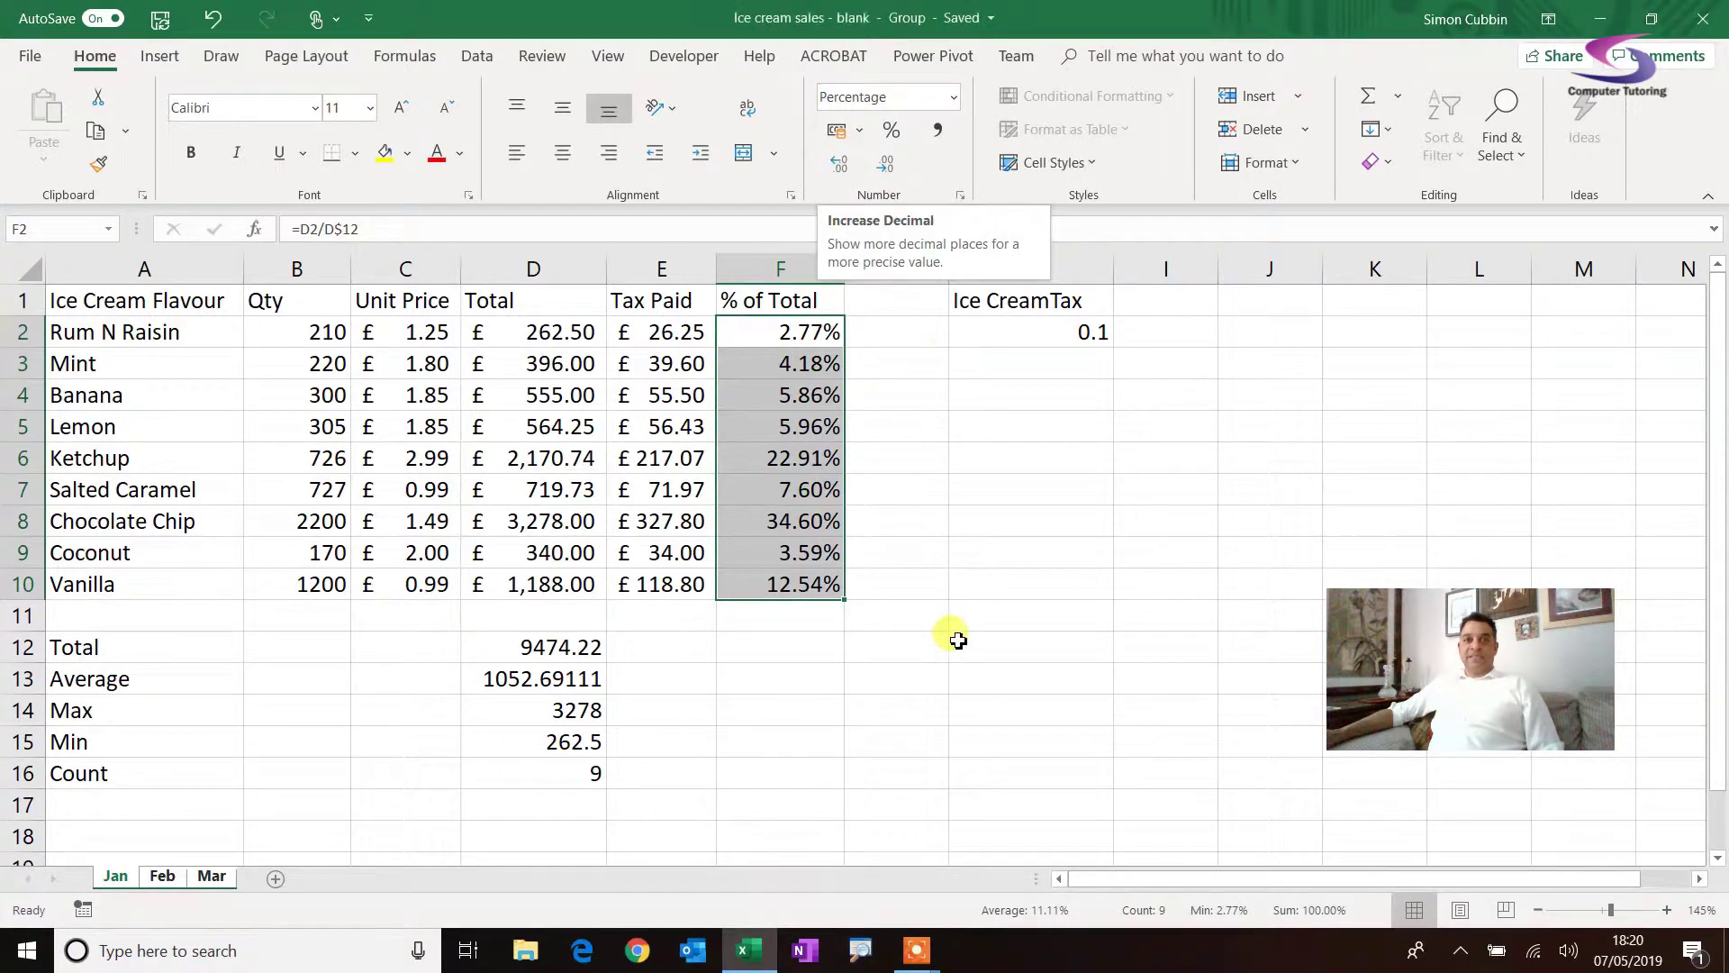
drag(553, 645, 561, 739)
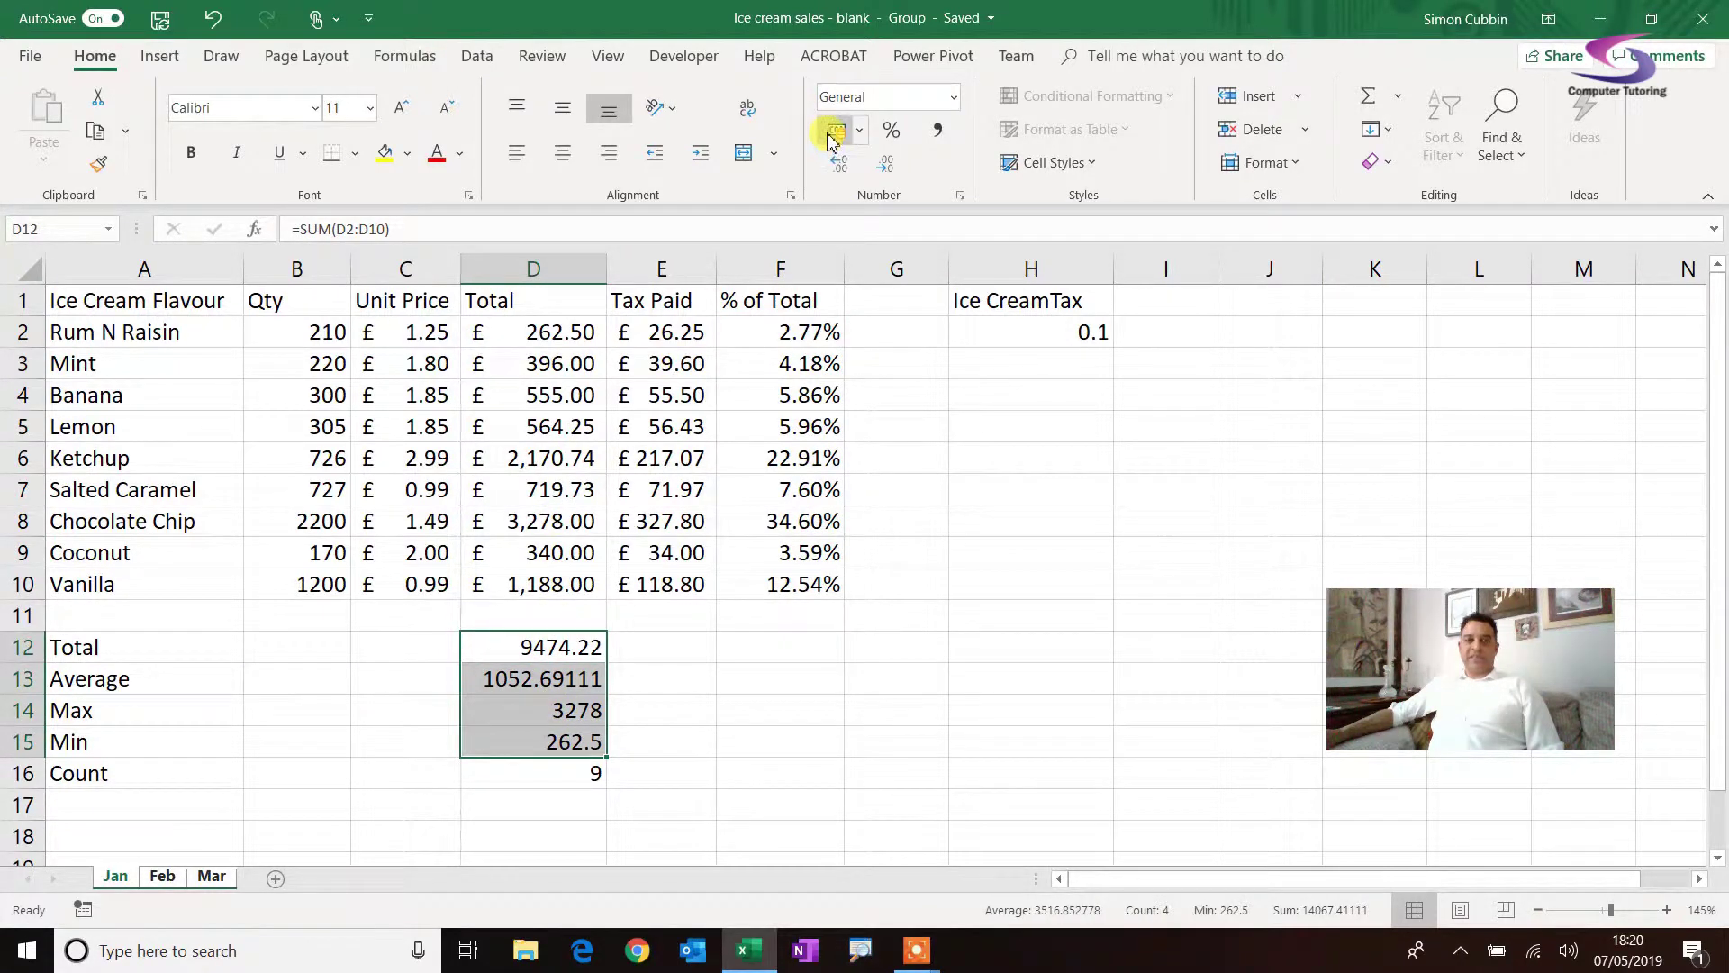
- Format the Total, Average, Max and Min figures as pounds and the H2 tax rate as 10%
click(954, 99)
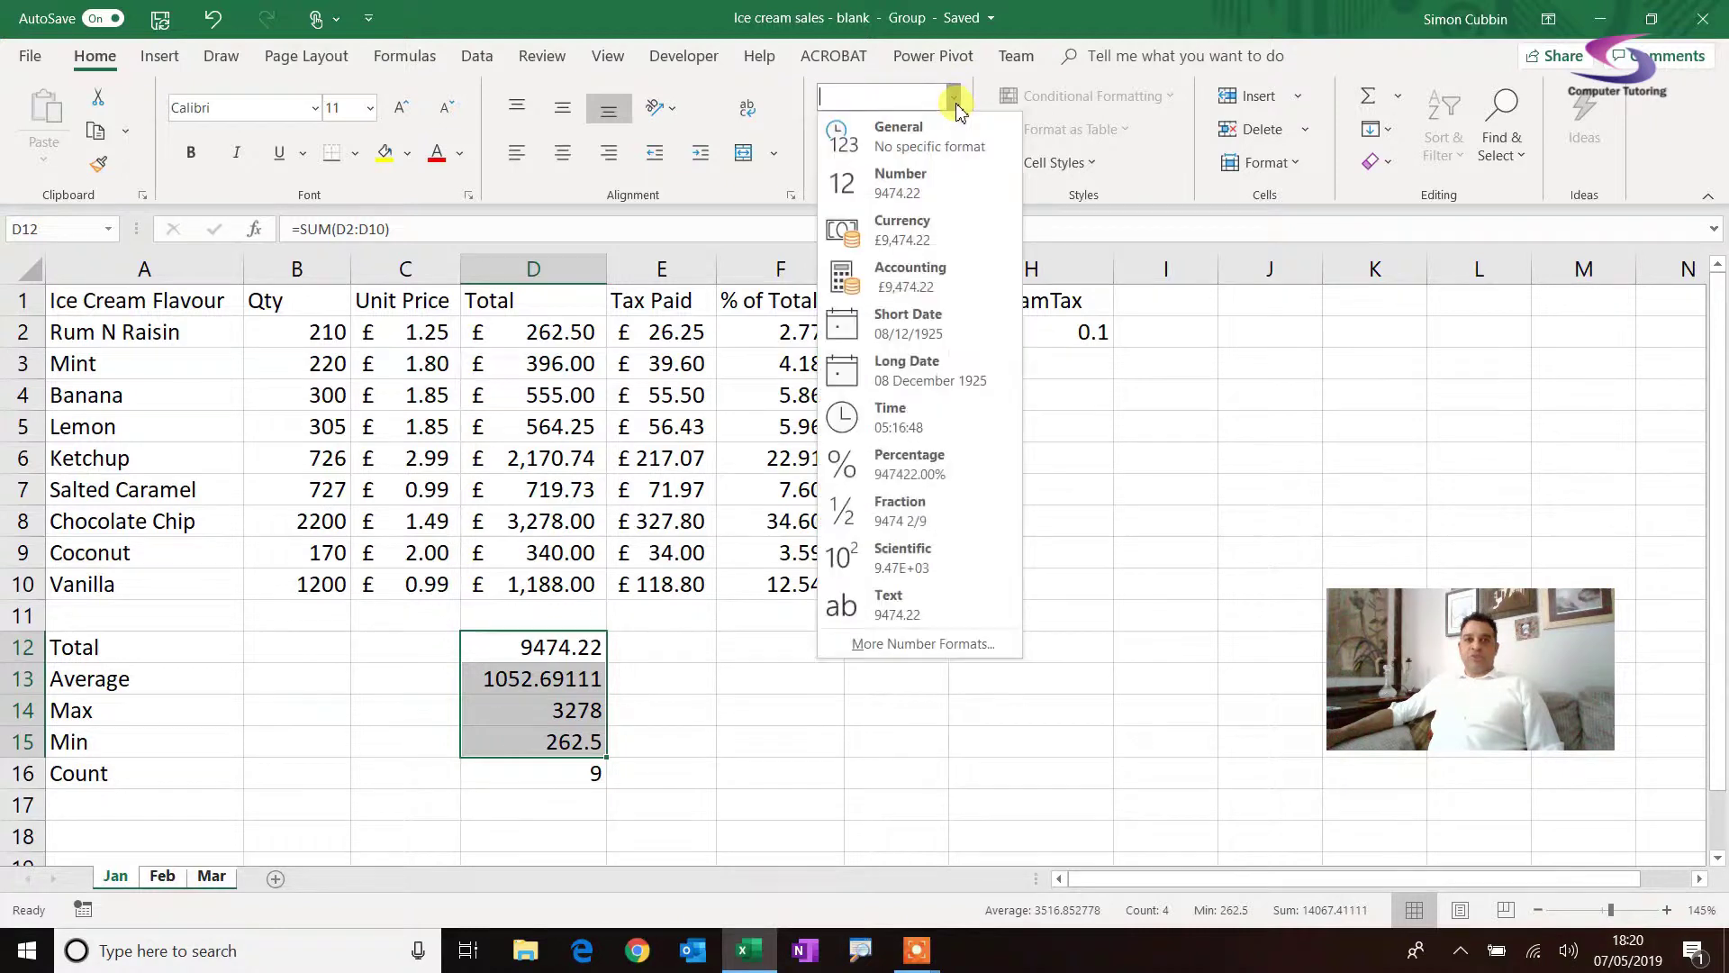
click(883, 287)
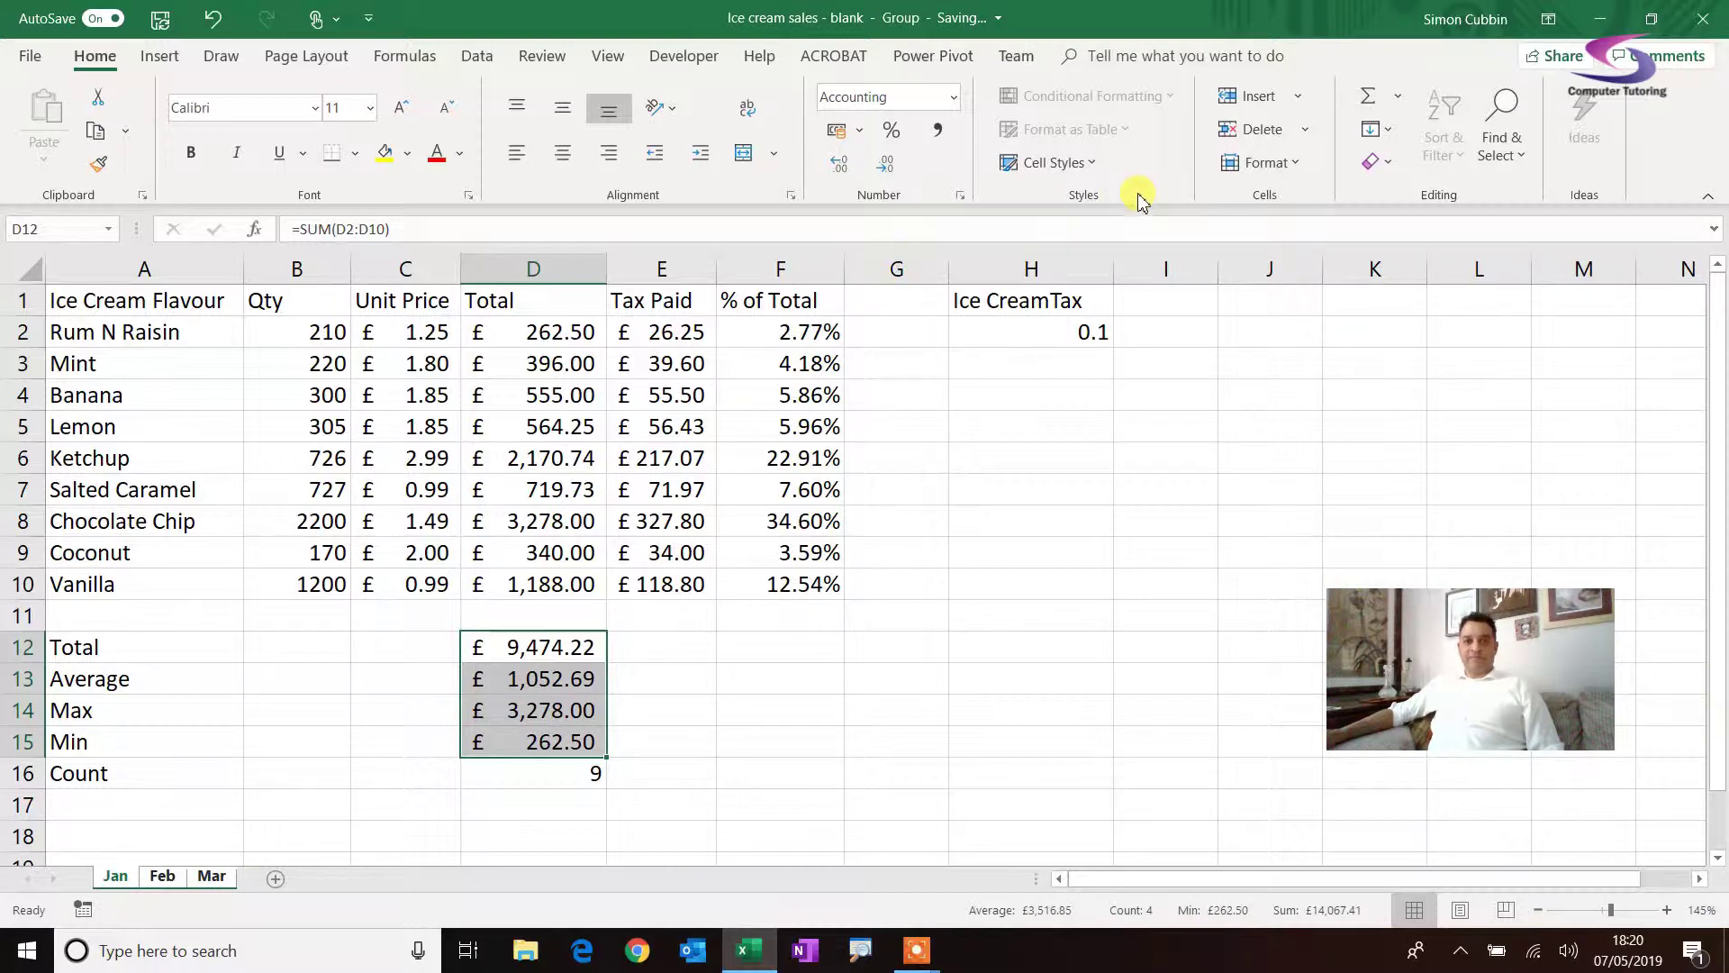
click(1035, 329)
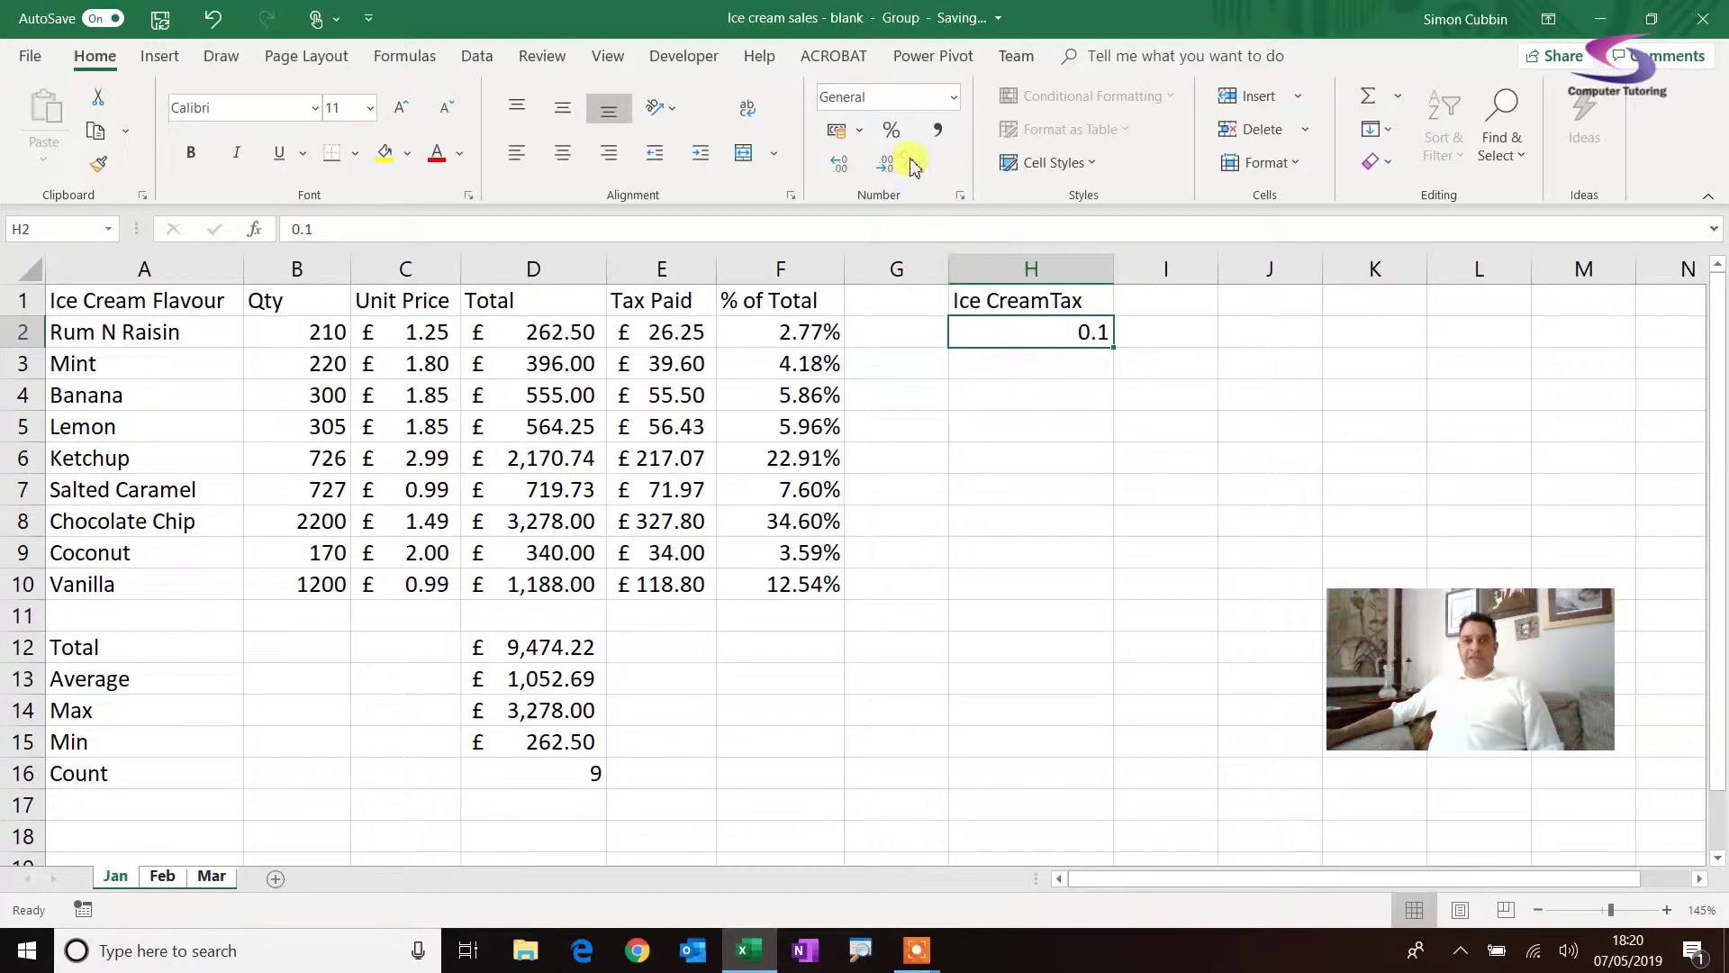
click(891, 130)
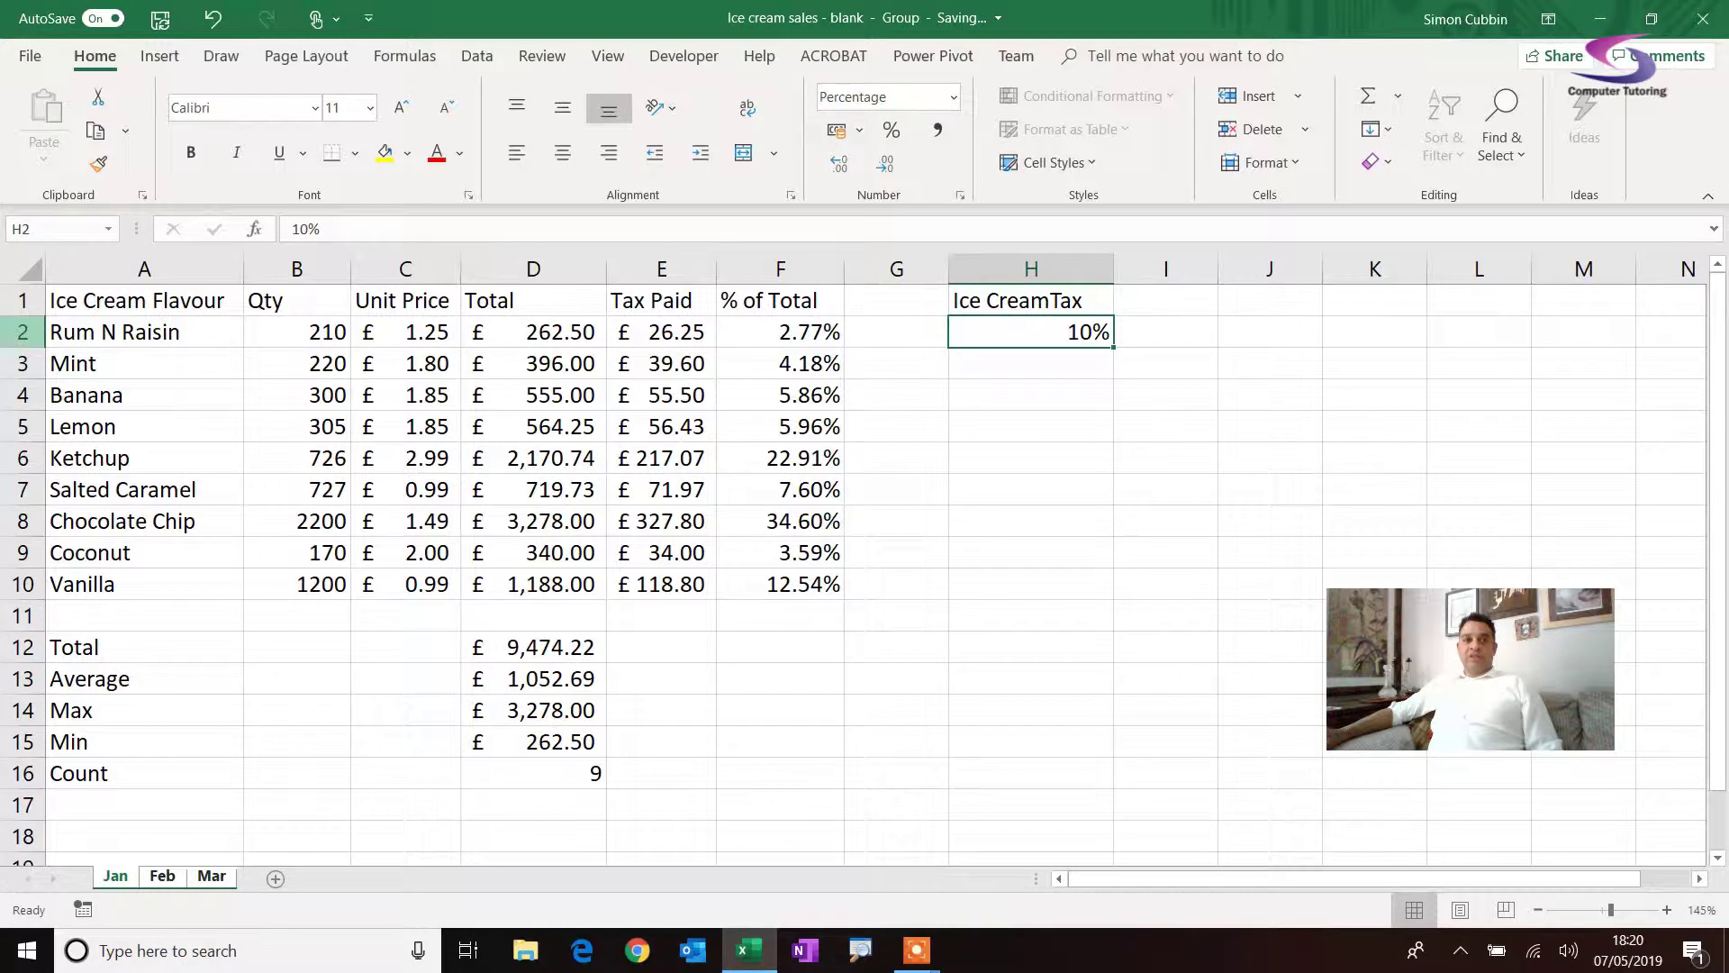
drag(94, 301, 768, 292)
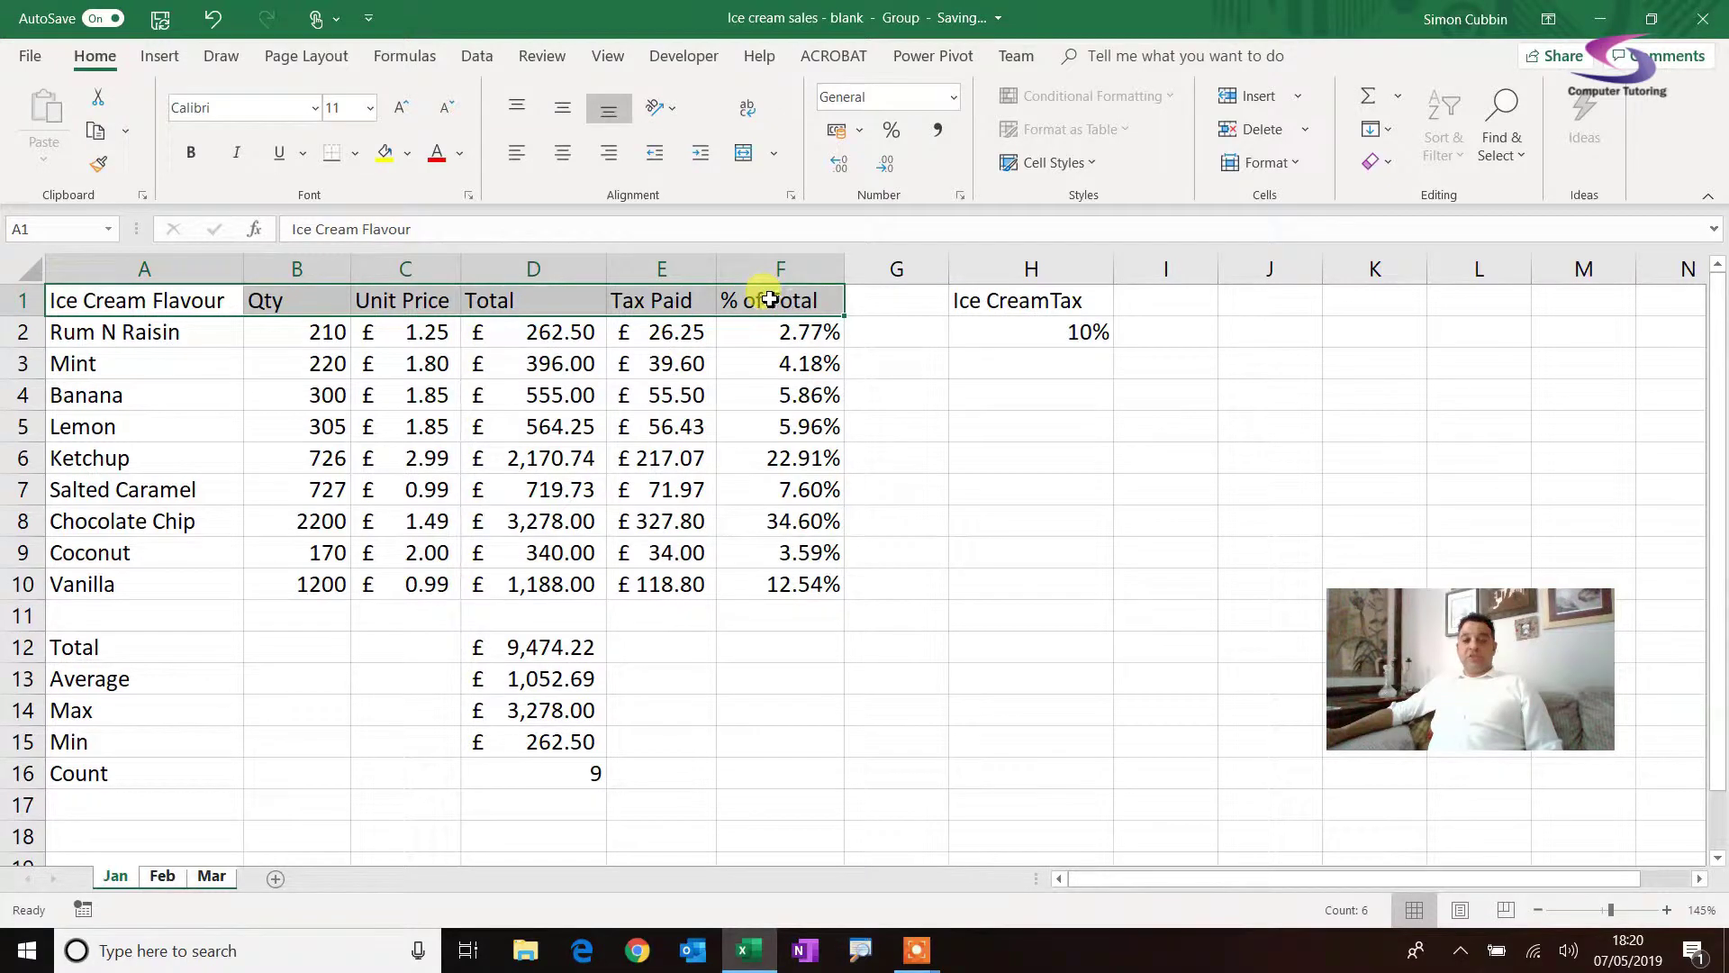
- Insert cells above A1:F1, shifting the table down, and make the new row 1 taller
right_click(771, 300)
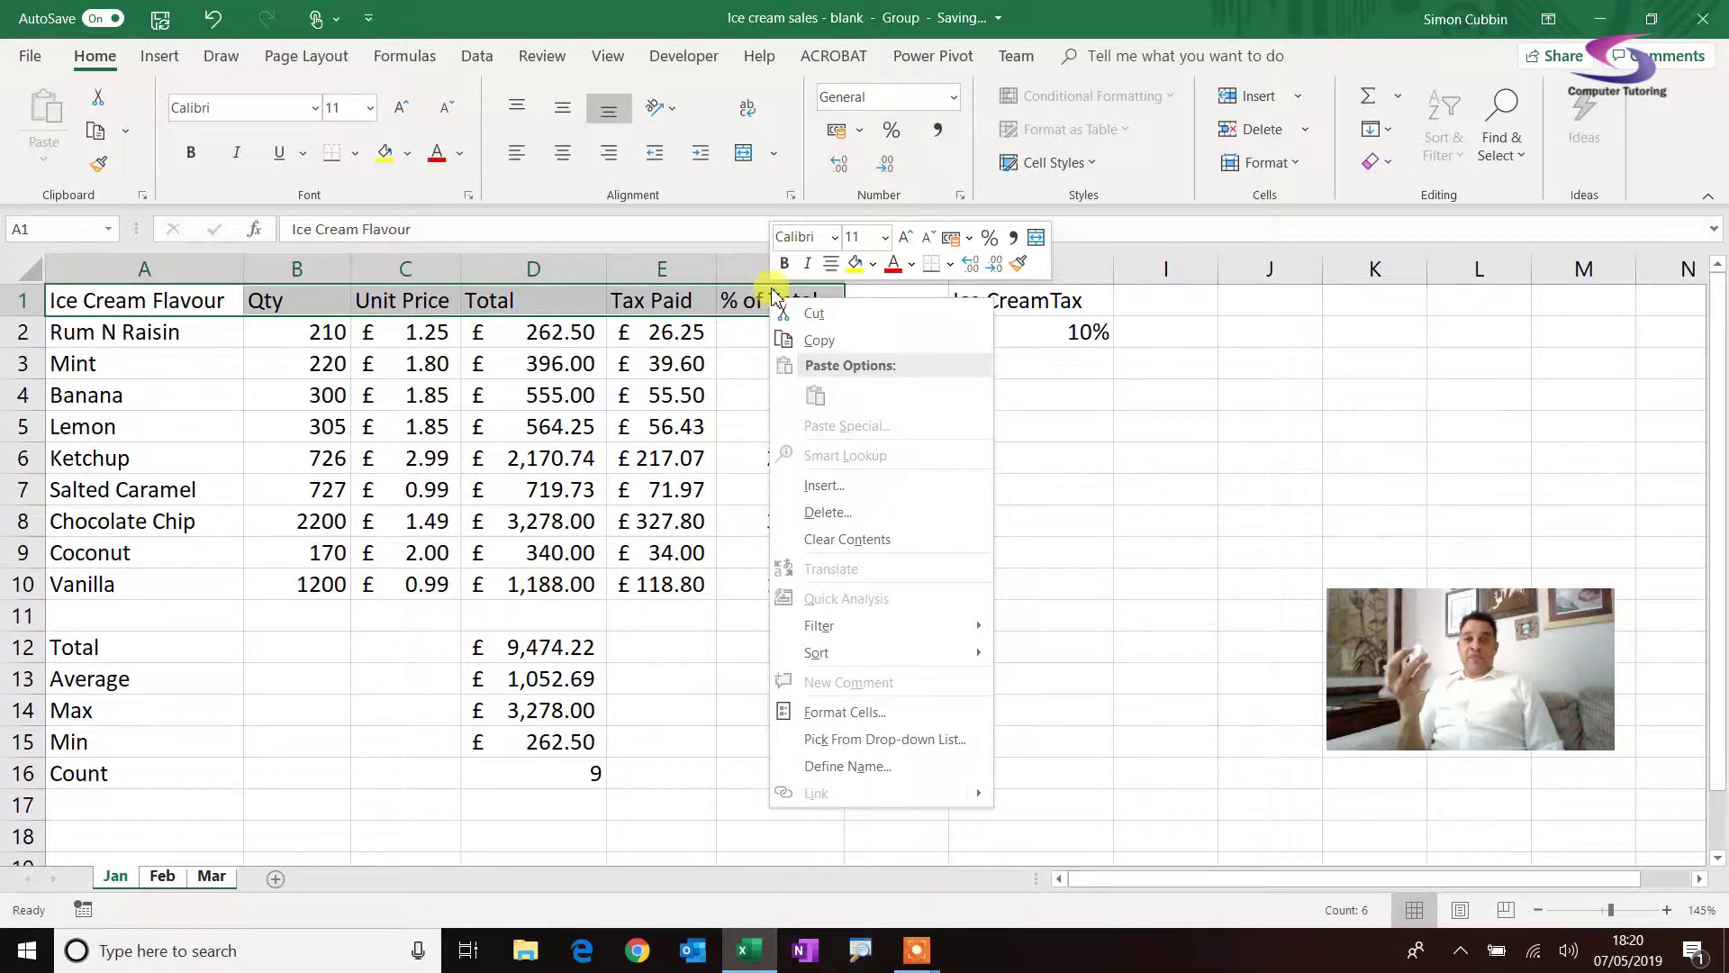
click(823, 485)
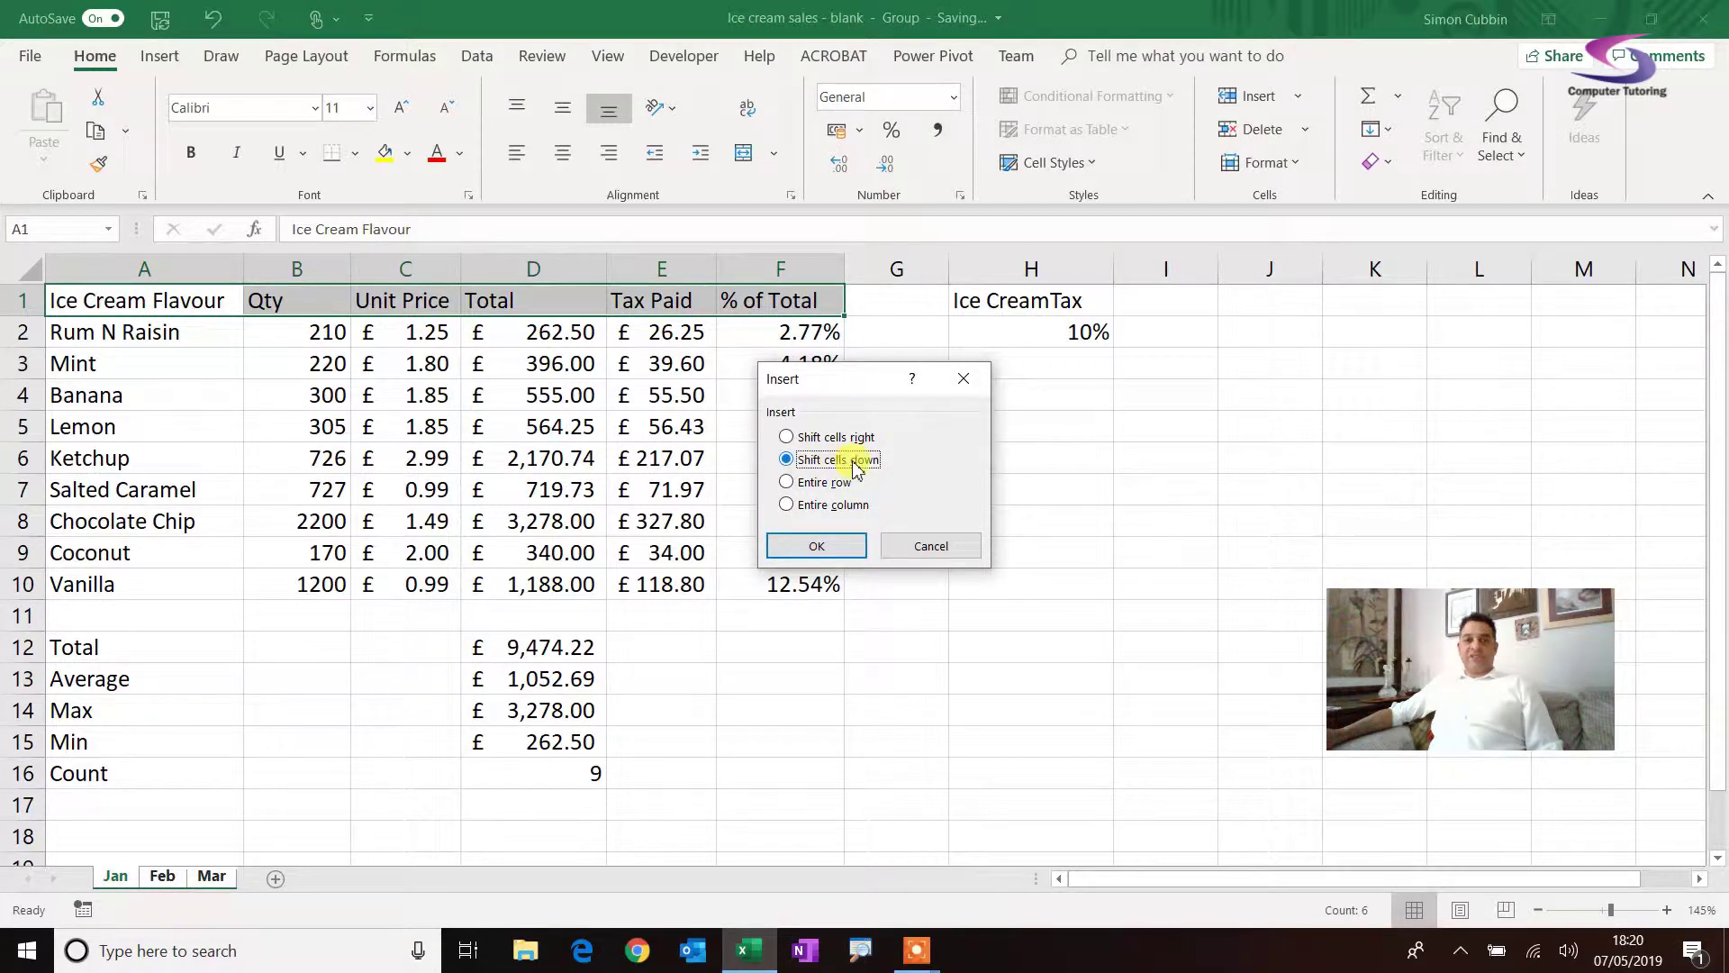
click(816, 546)
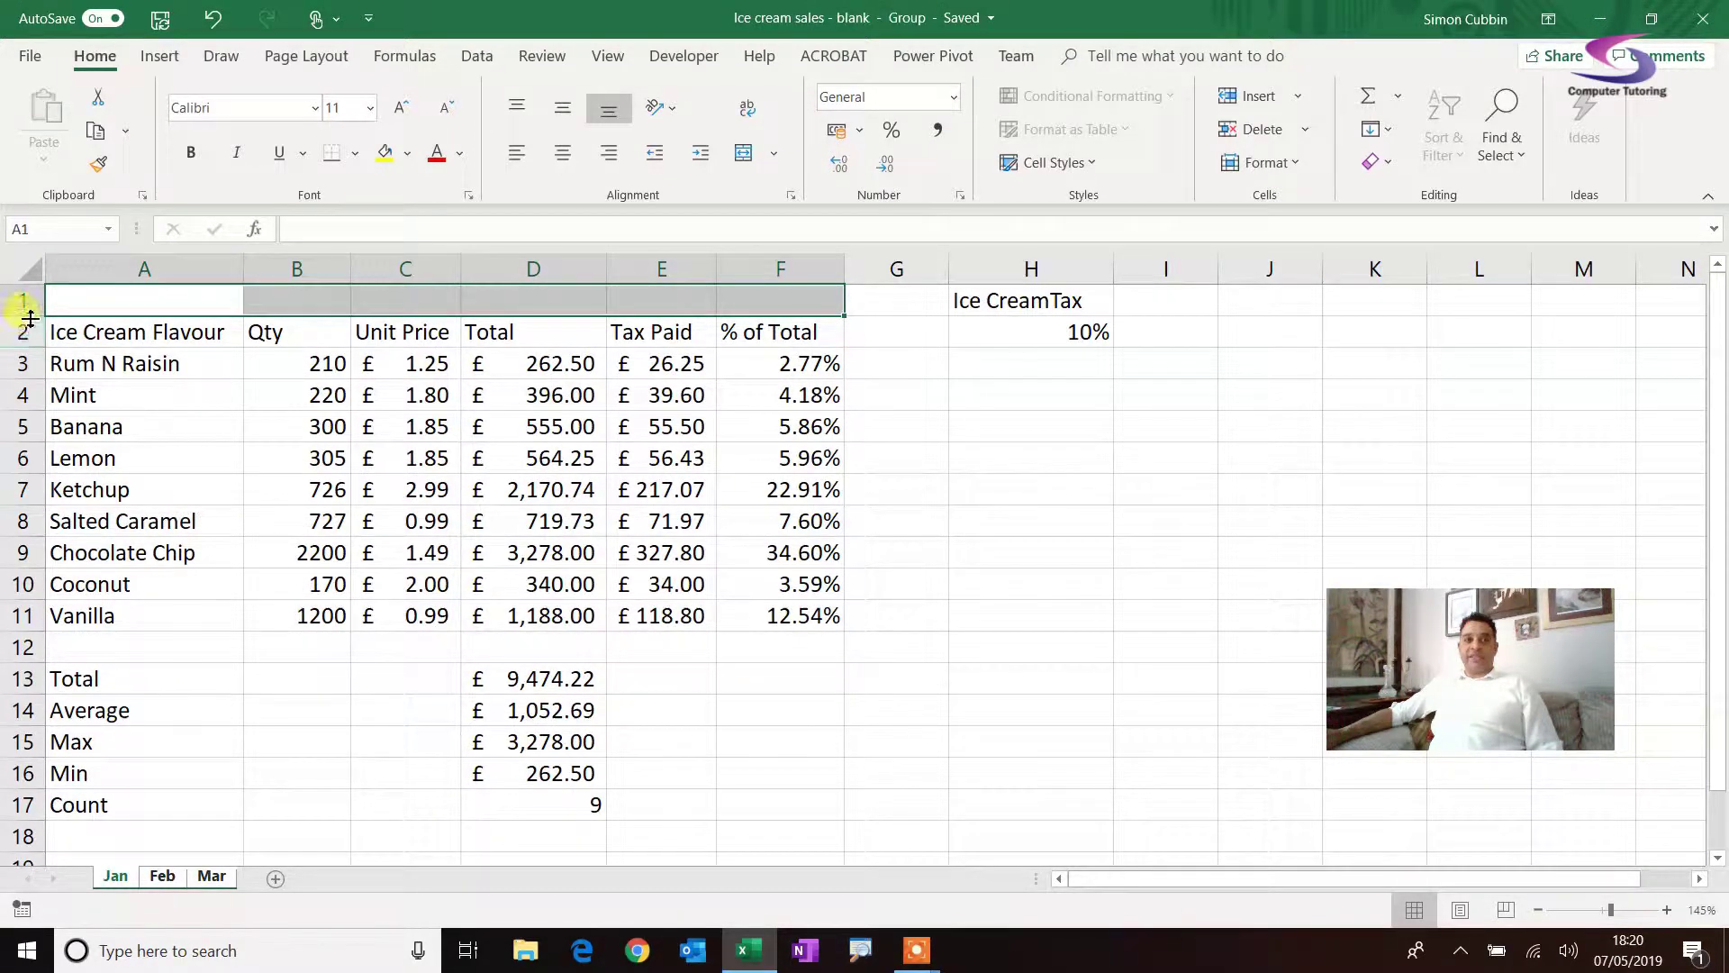
drag(28, 315, 23, 390)
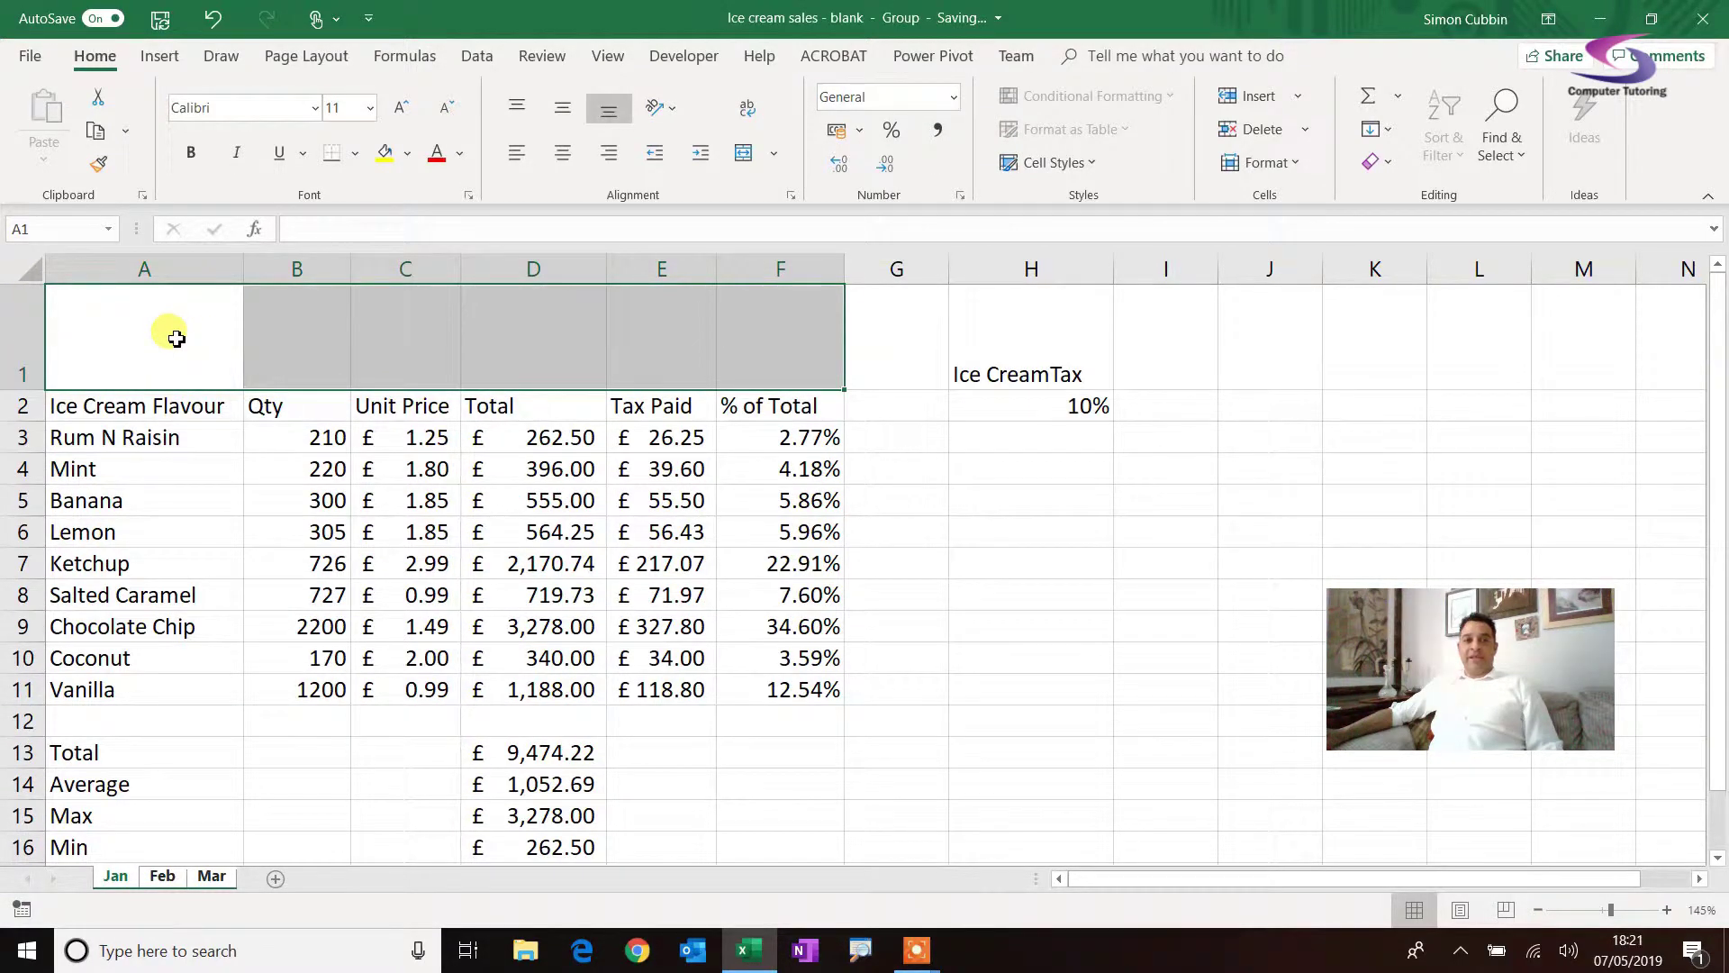
- Enter the title 'Ice Cream Sales' in A1 and select A1:F1 across the table
click(175, 338)
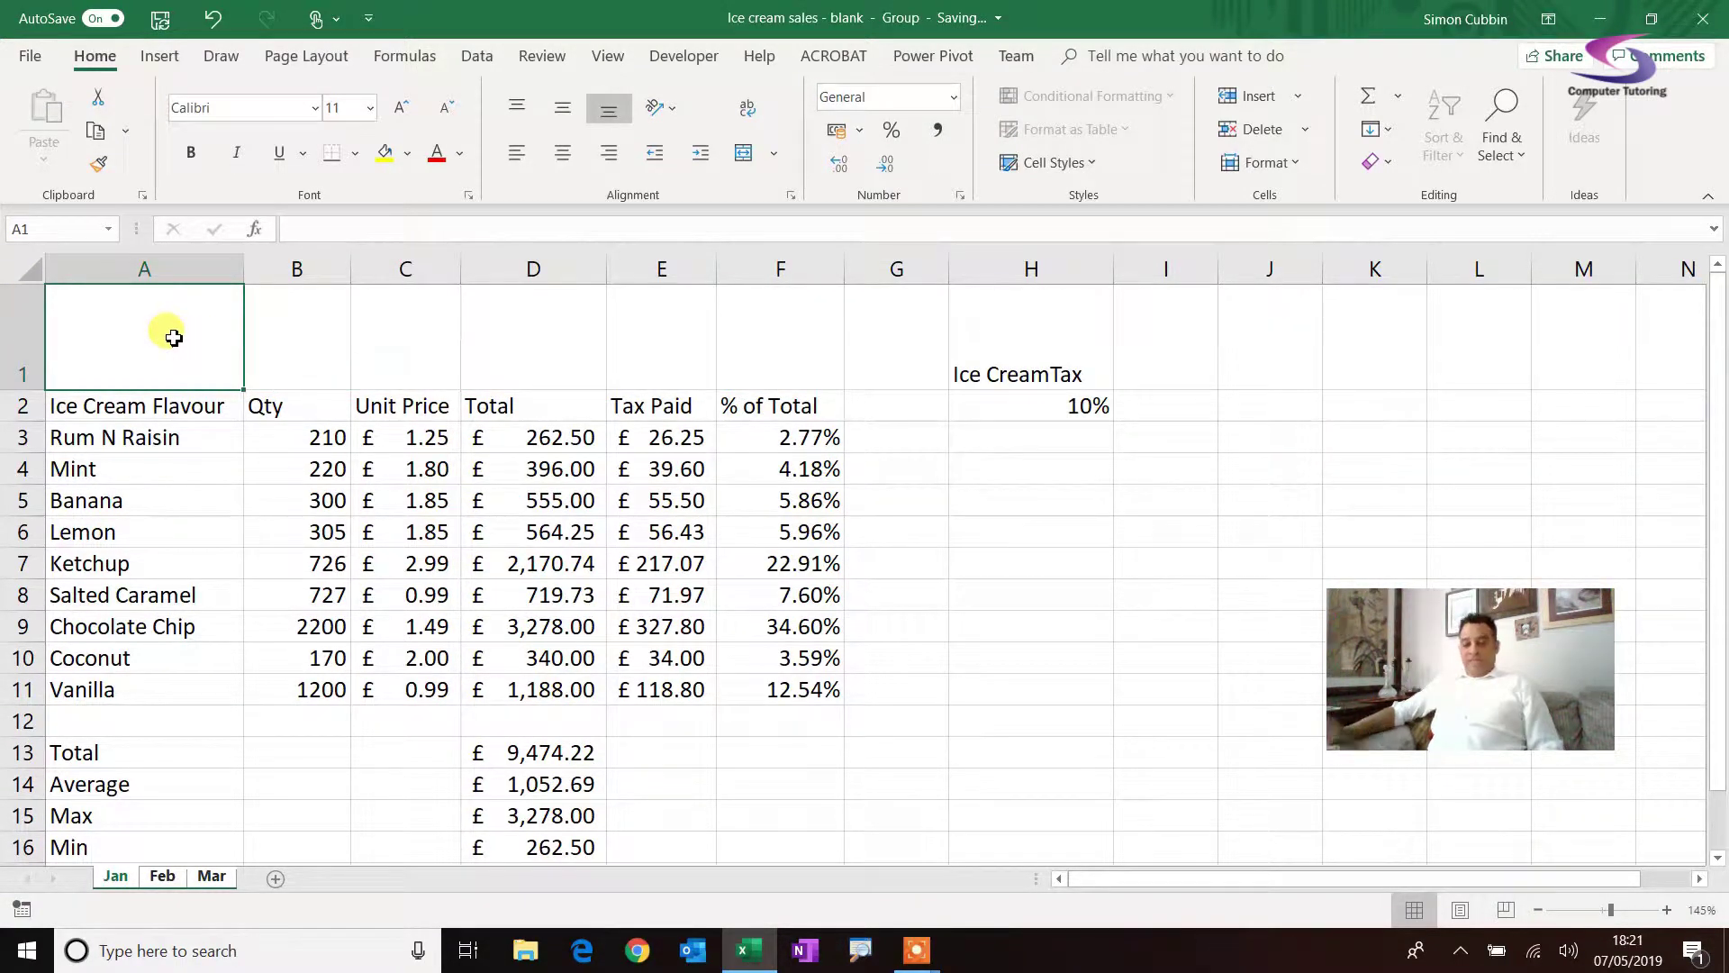
text(Ice Cream Sale)
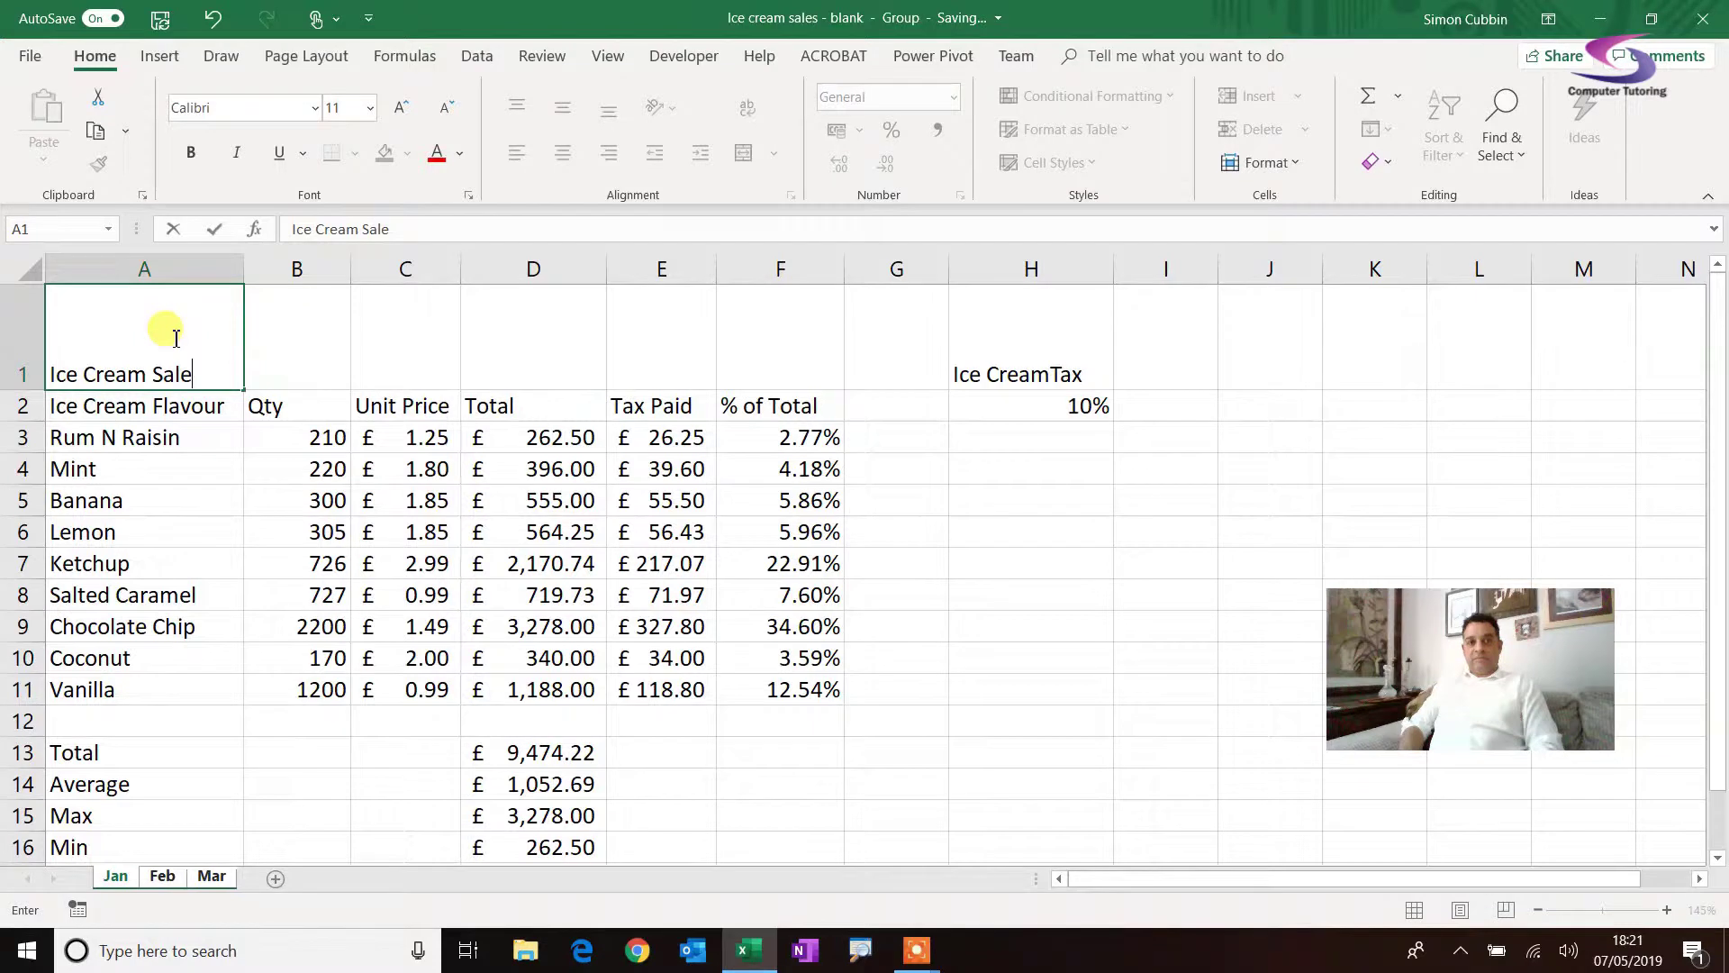
text(s)
key(Return)
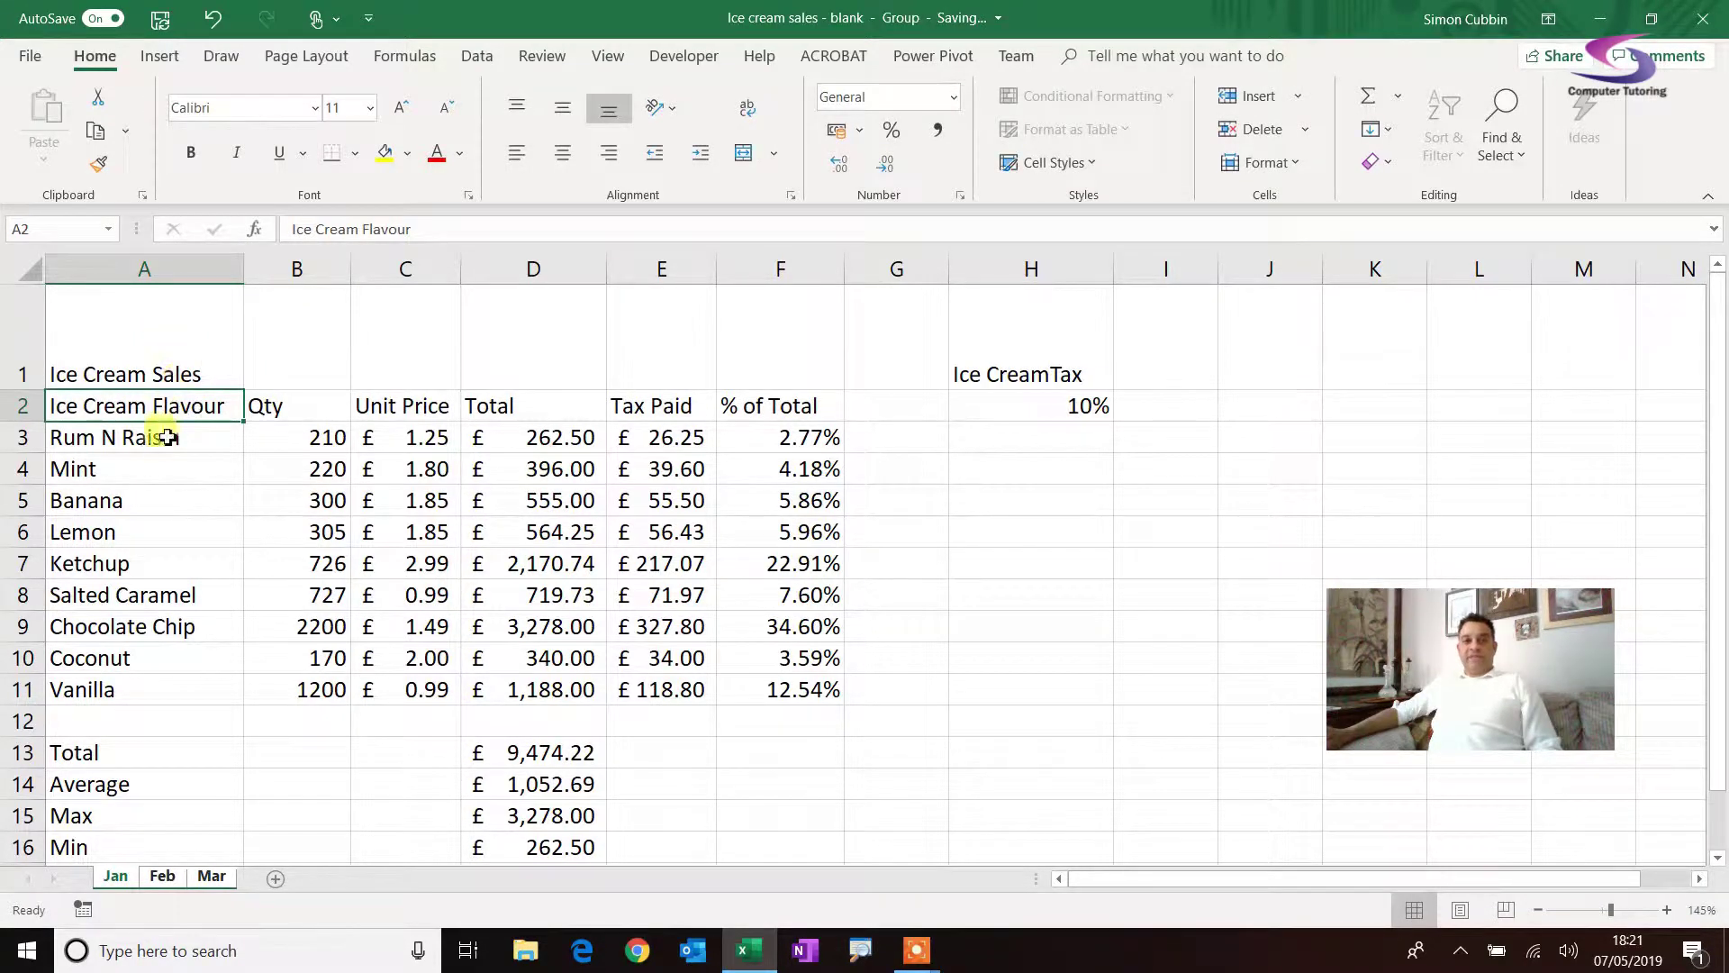
click(184, 347)
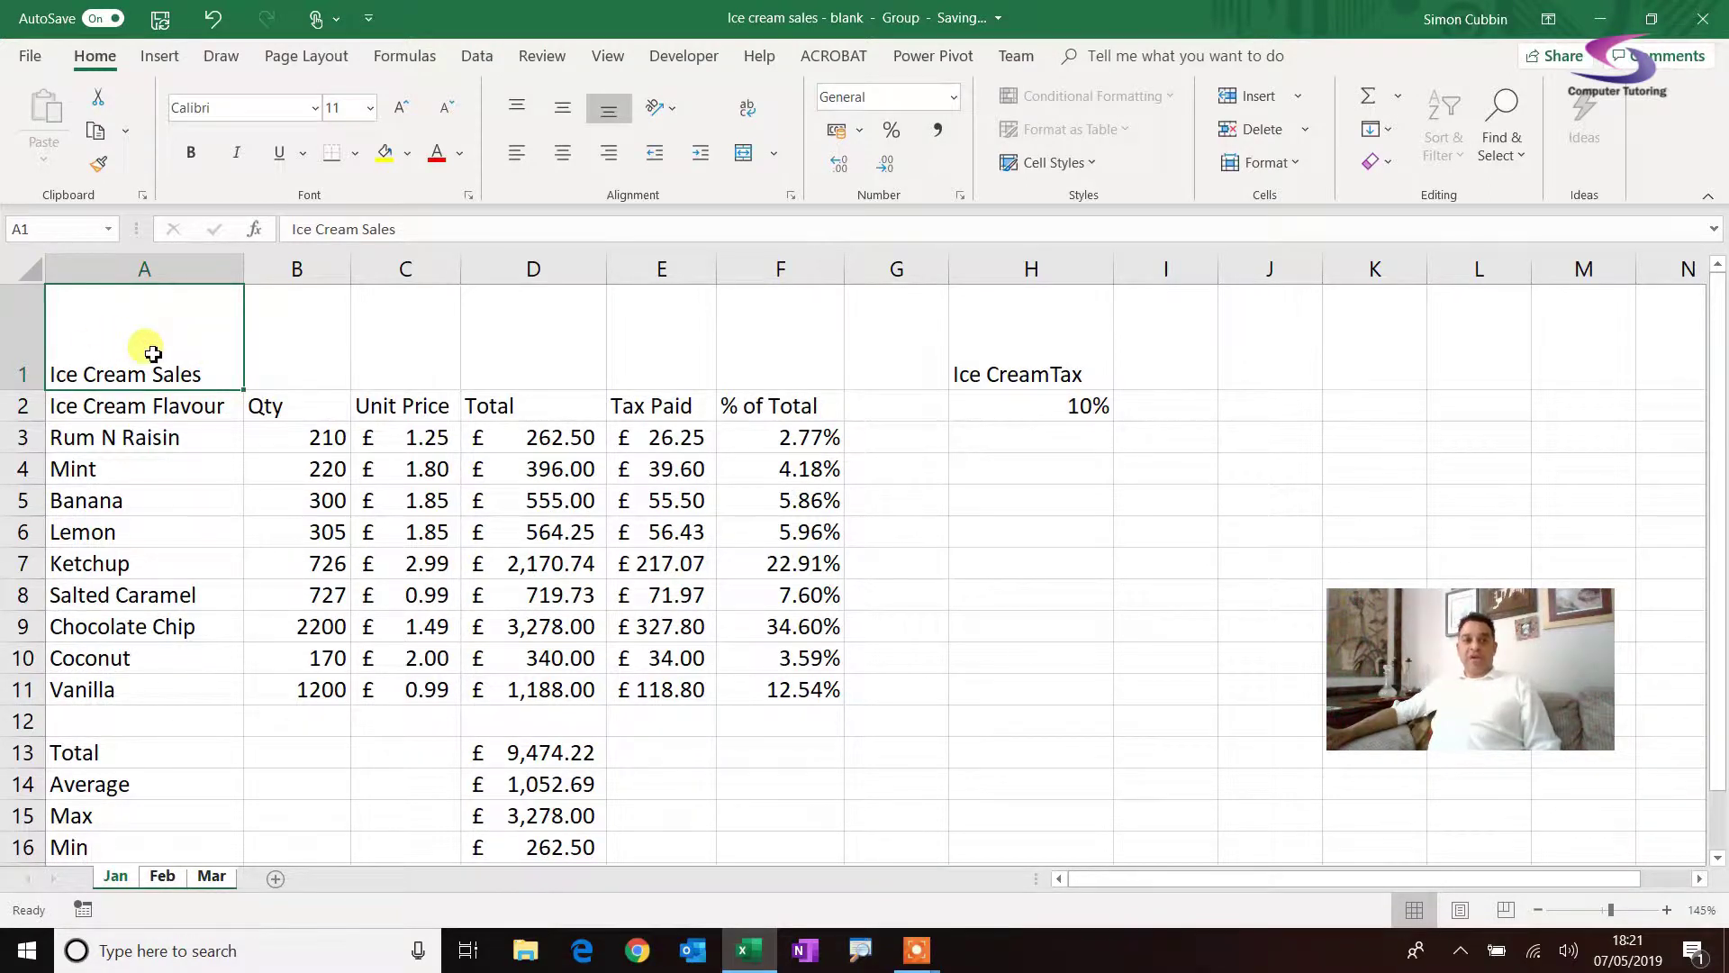
drag(153, 353, 757, 314)
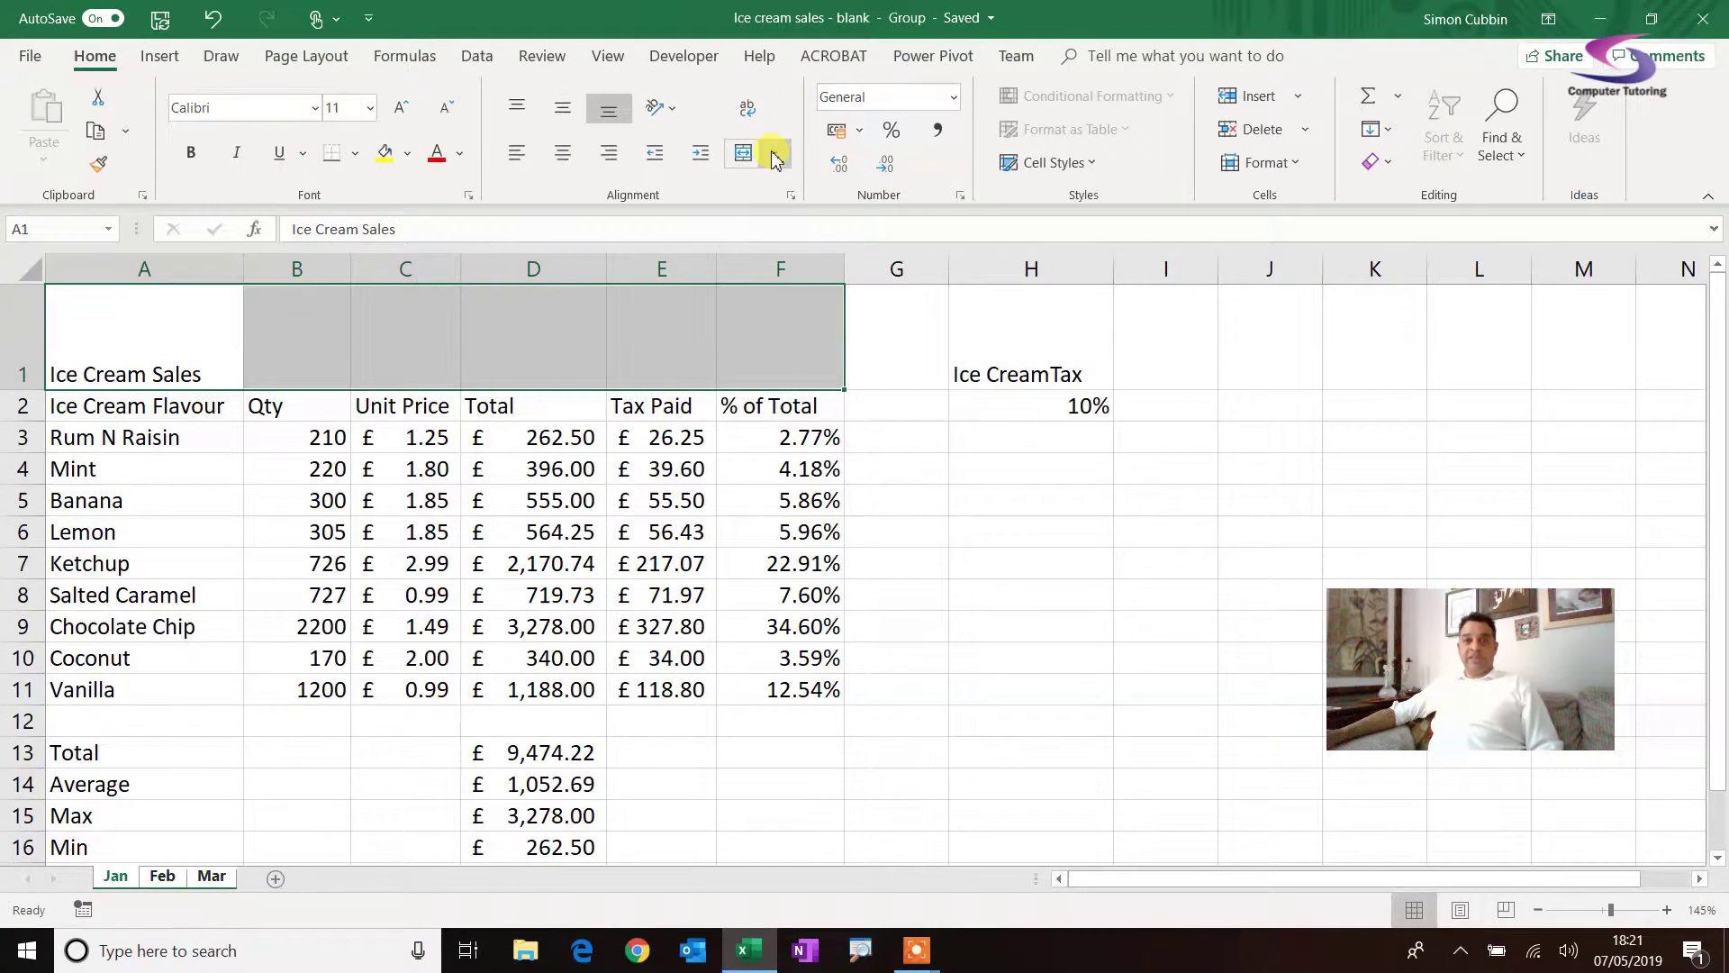
- Merge and centre the title across A1:F1, middle-align it, and check the Feb and Mar sheets
click(796, 149)
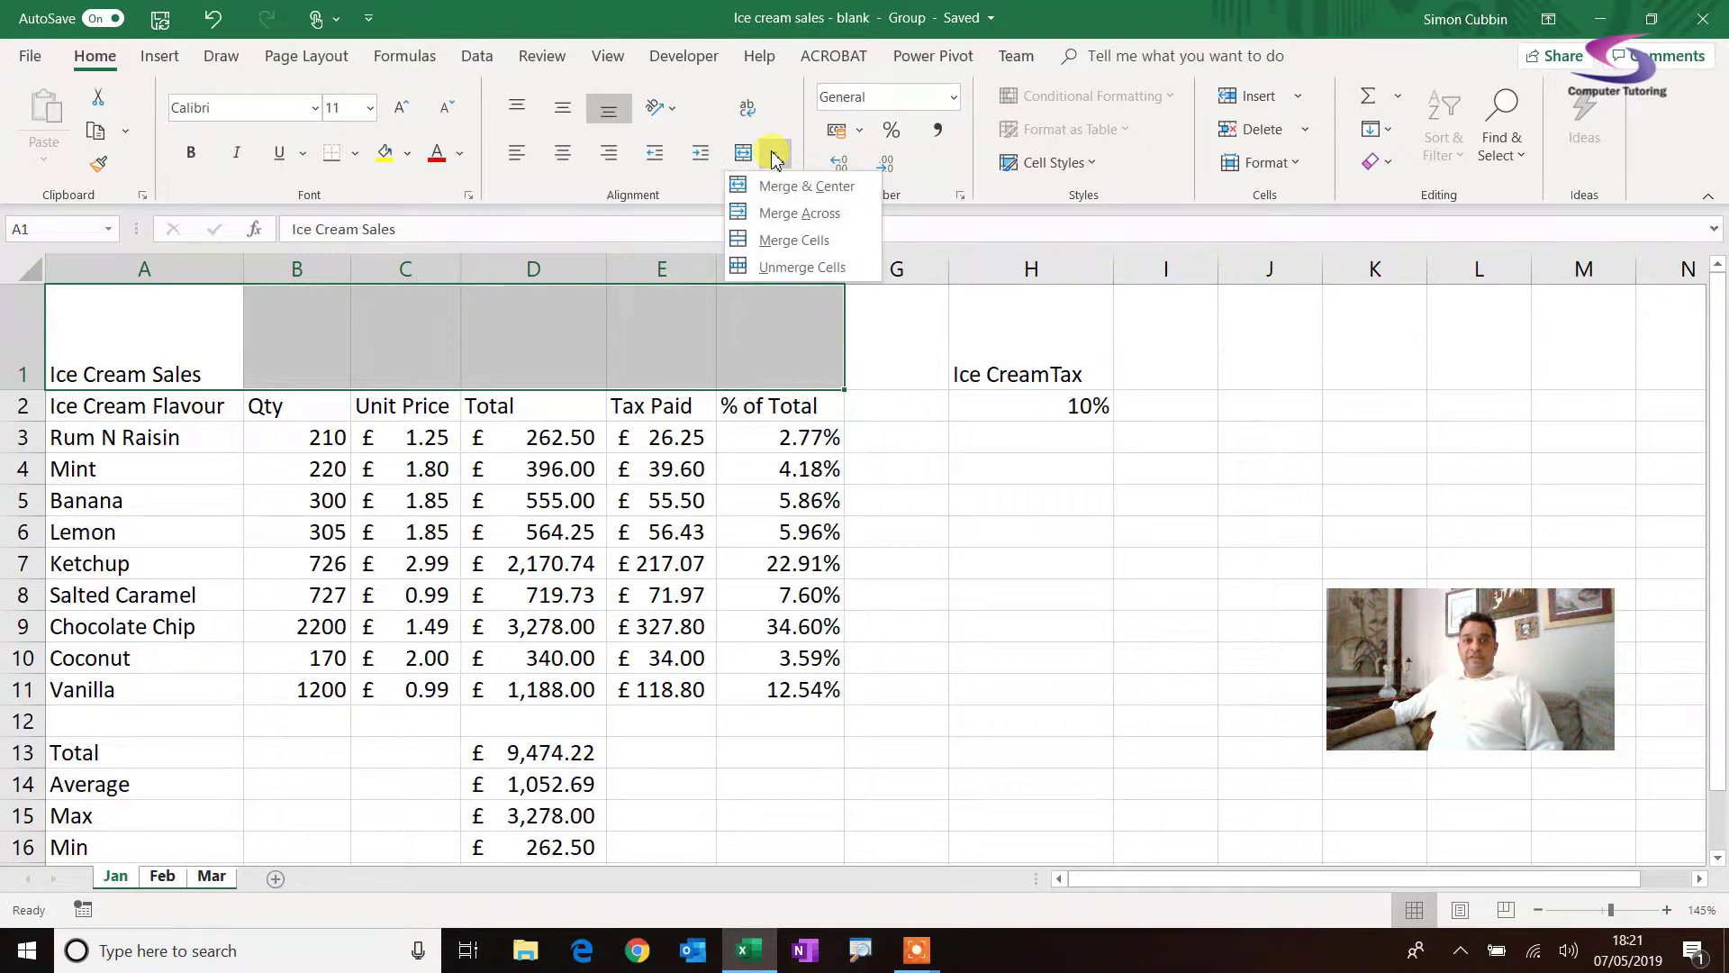
click(807, 186)
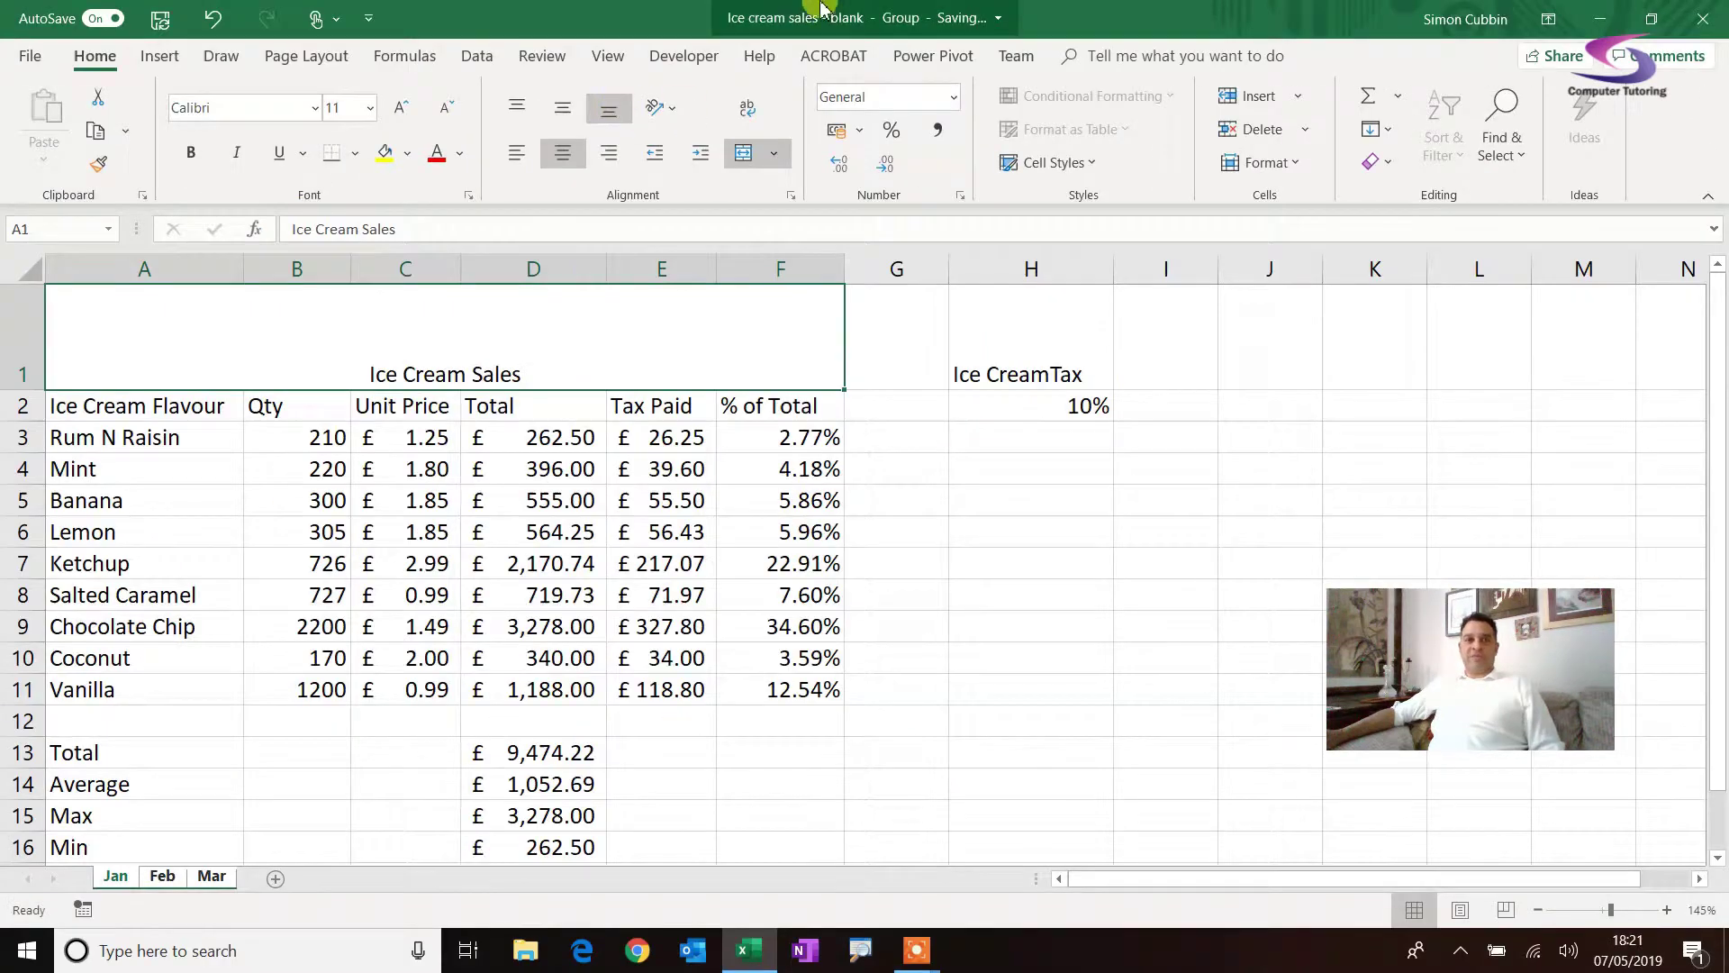
click(565, 112)
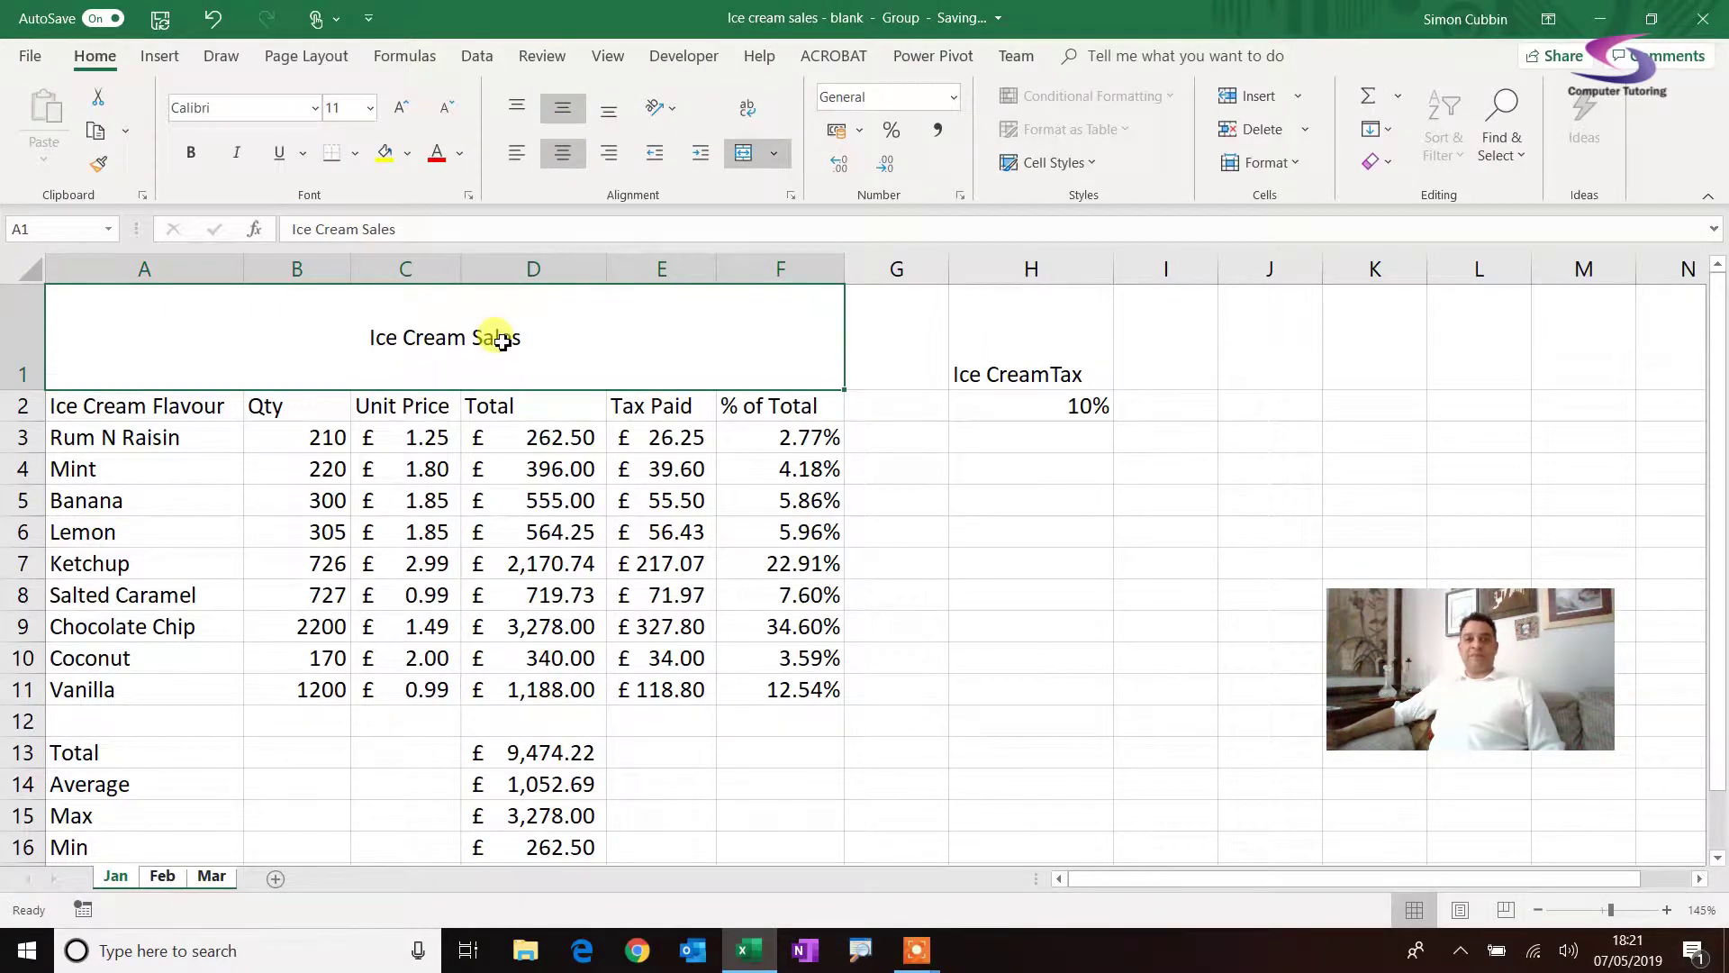
click(167, 884)
click(211, 880)
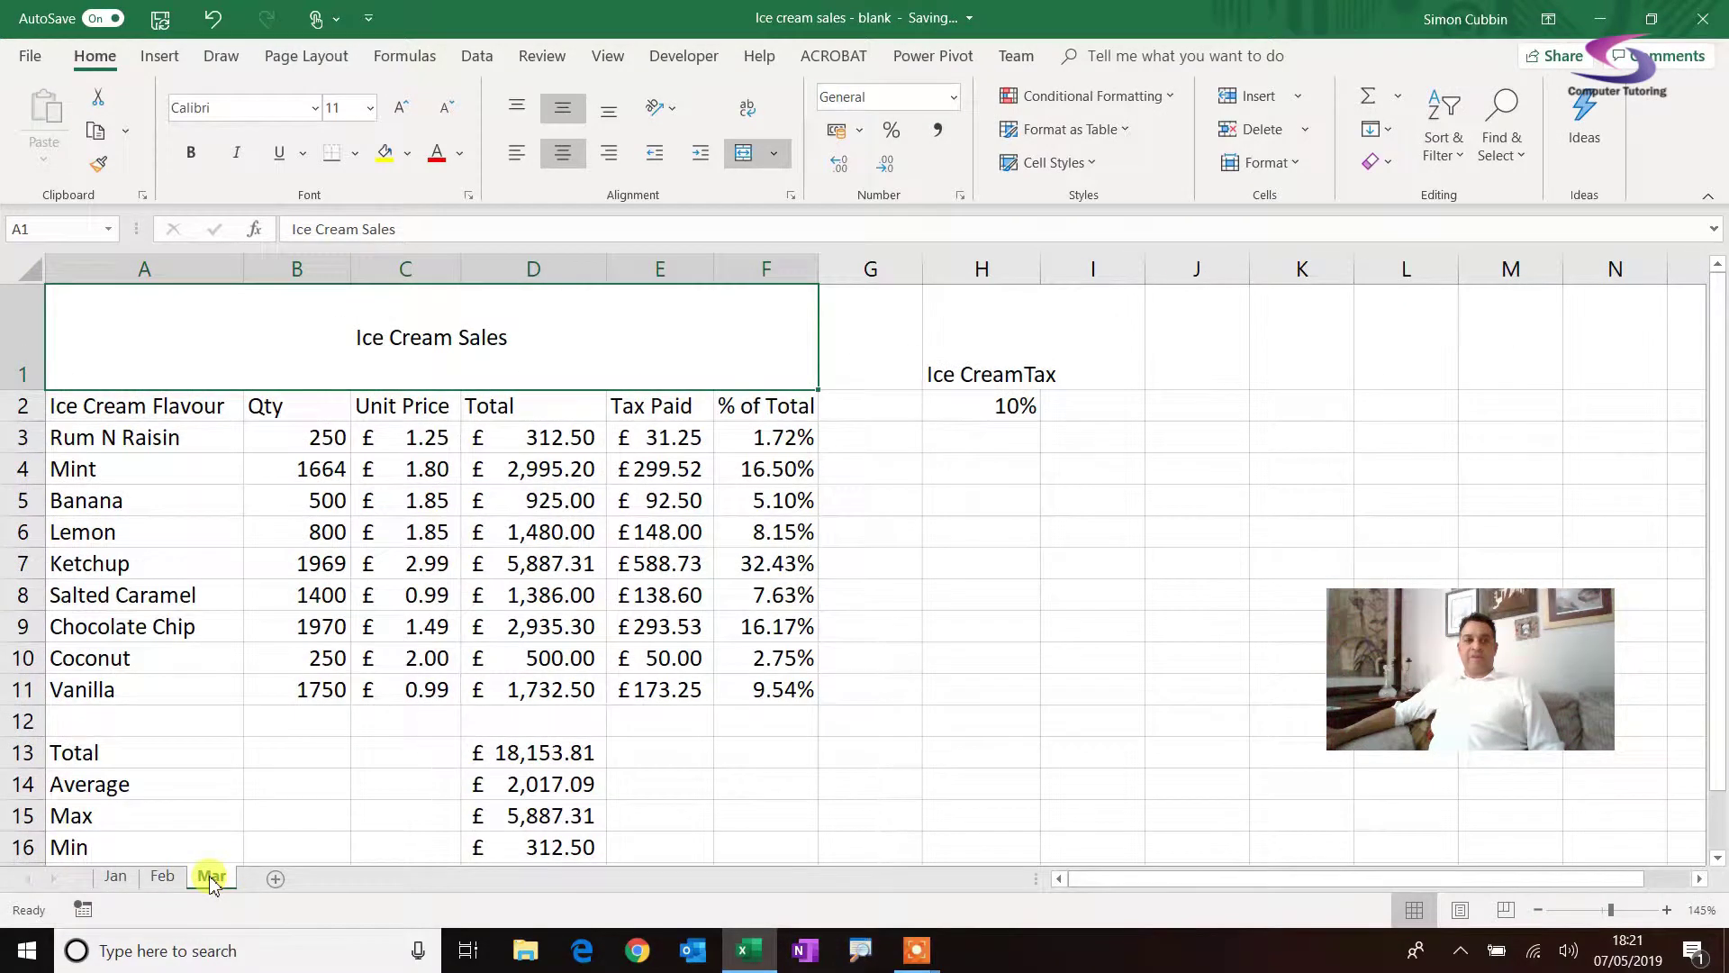
- Return to Jan, regroup it with Feb and Mar, and bring up the Fill Color choices
click(130, 882)
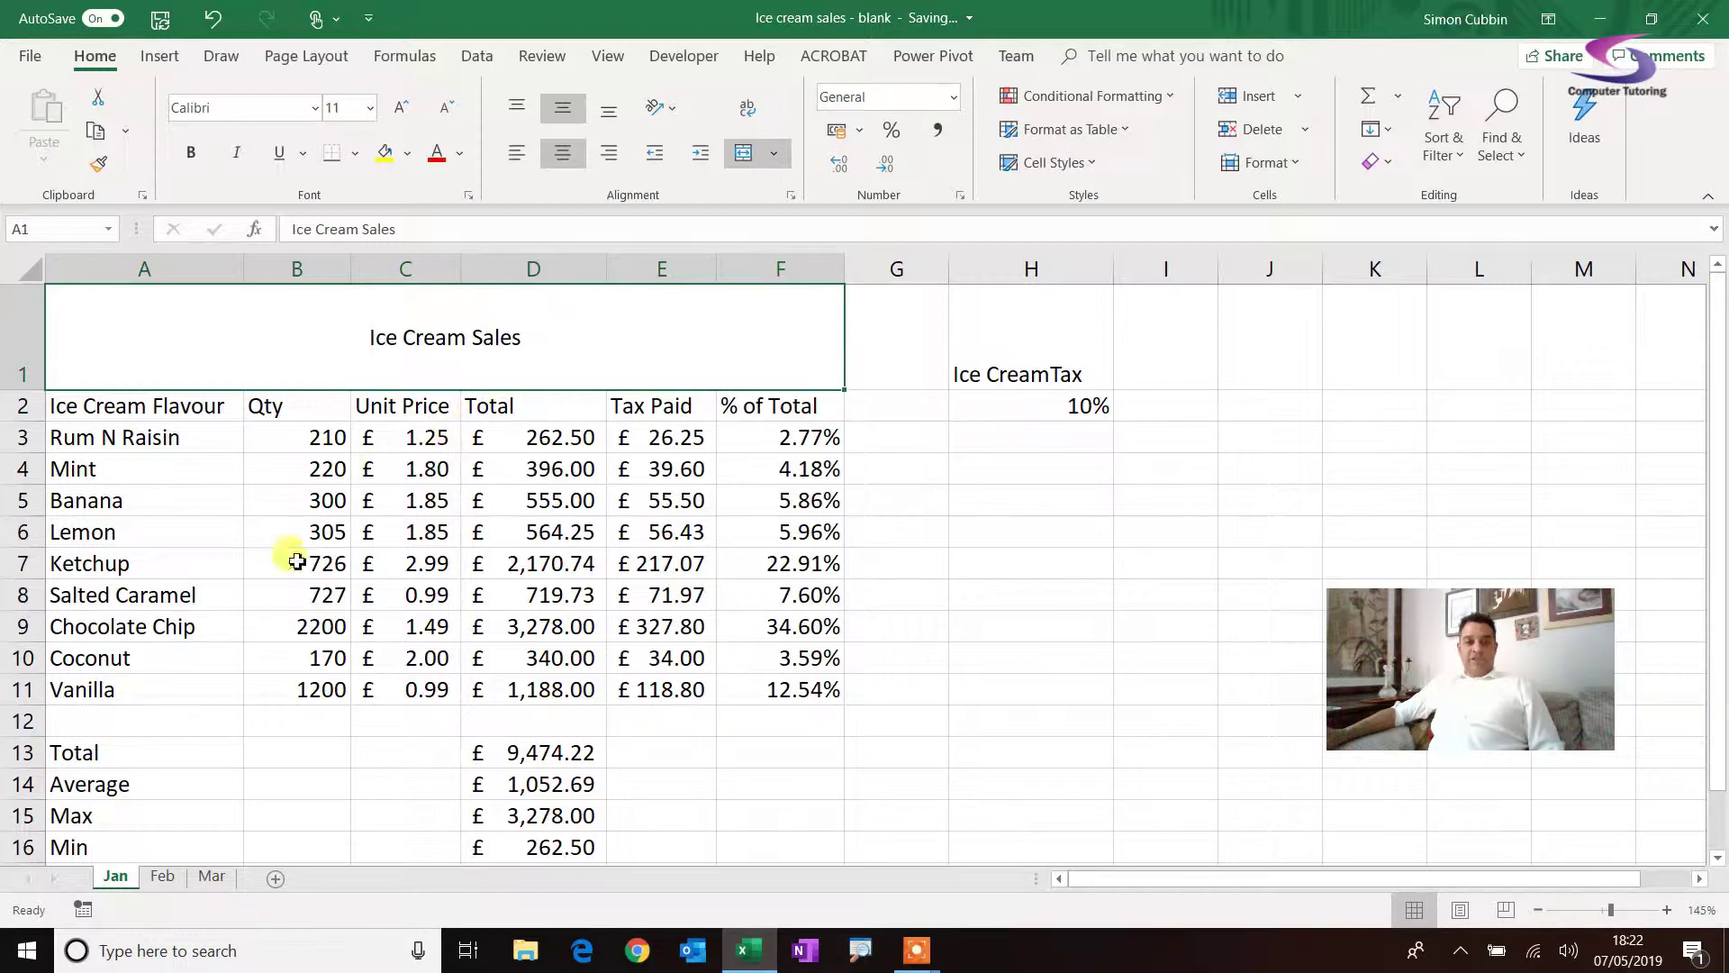
shift+click(214, 878)
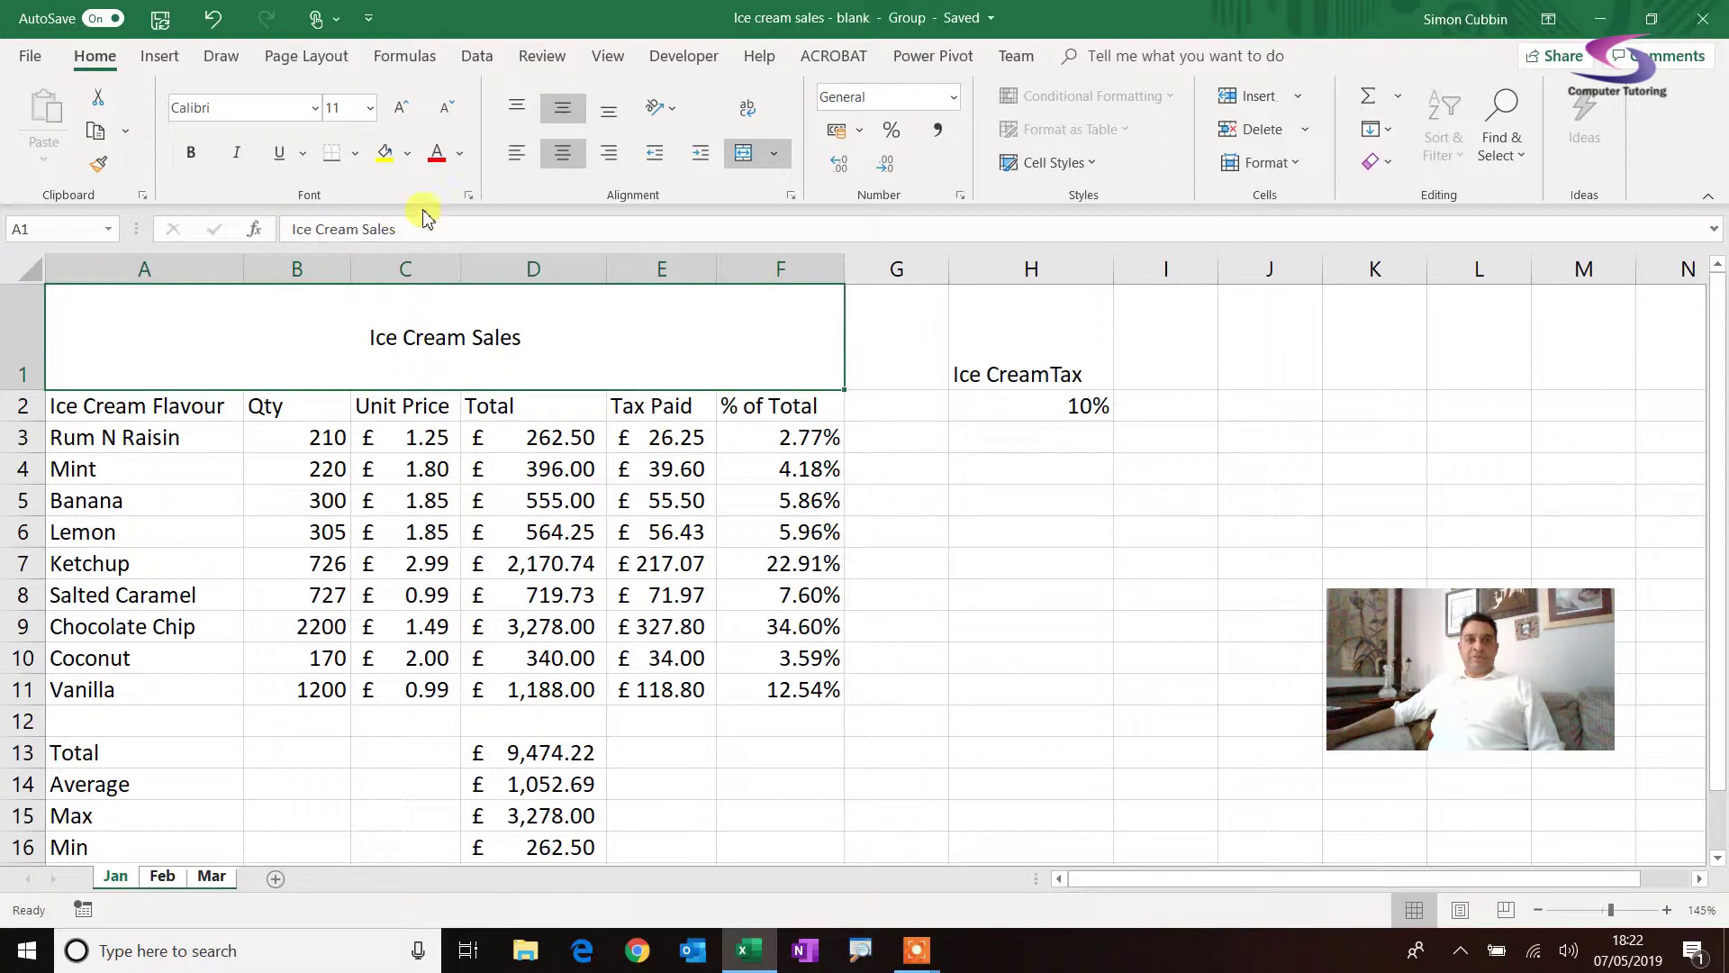
click(410, 154)
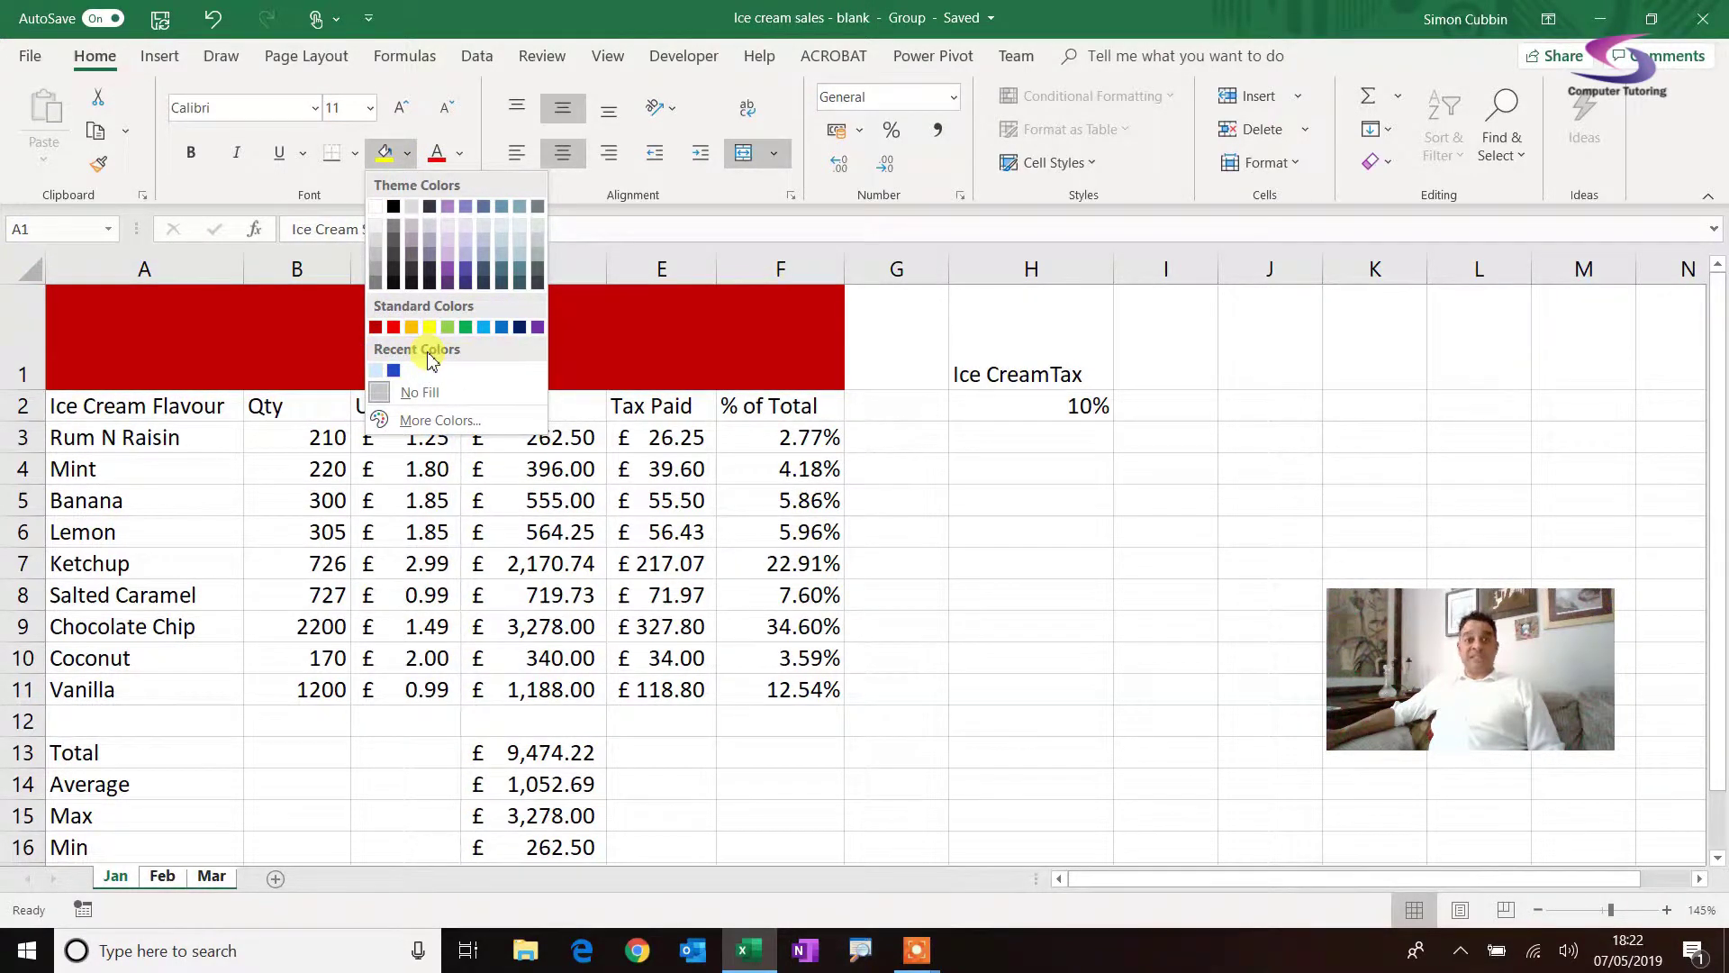
- Preview several standard fill colours for the title in the More Colors dialog
click(428, 421)
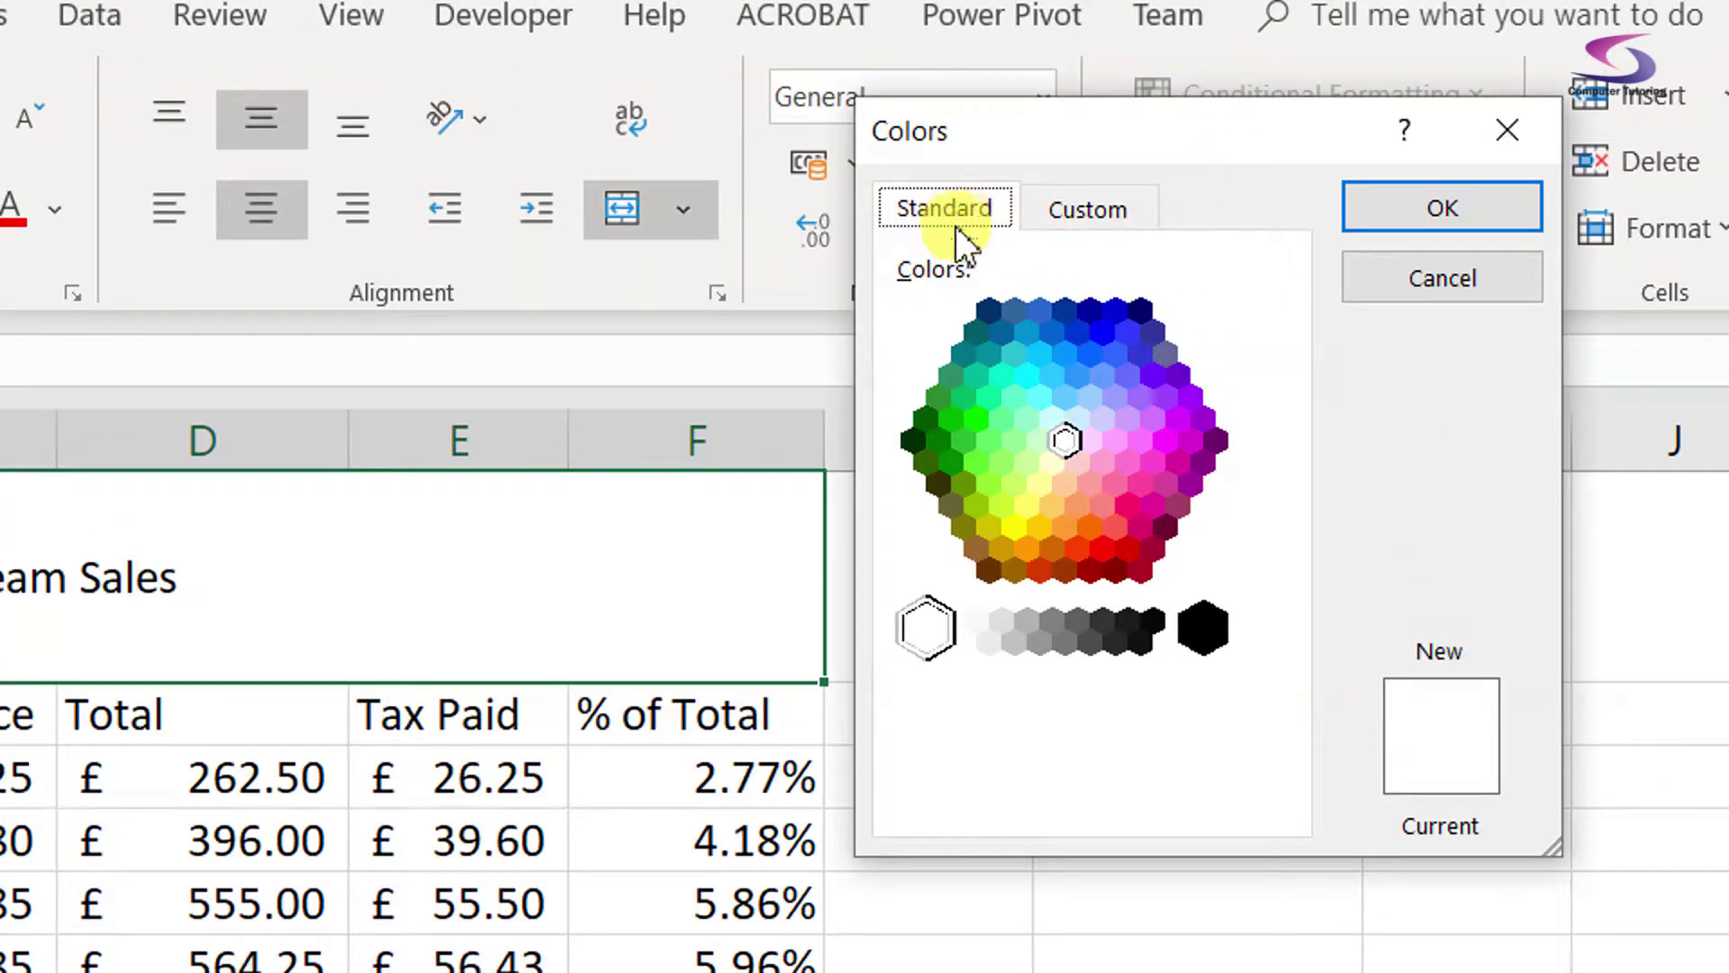
click(1010, 351)
click(1013, 396)
click(1089, 397)
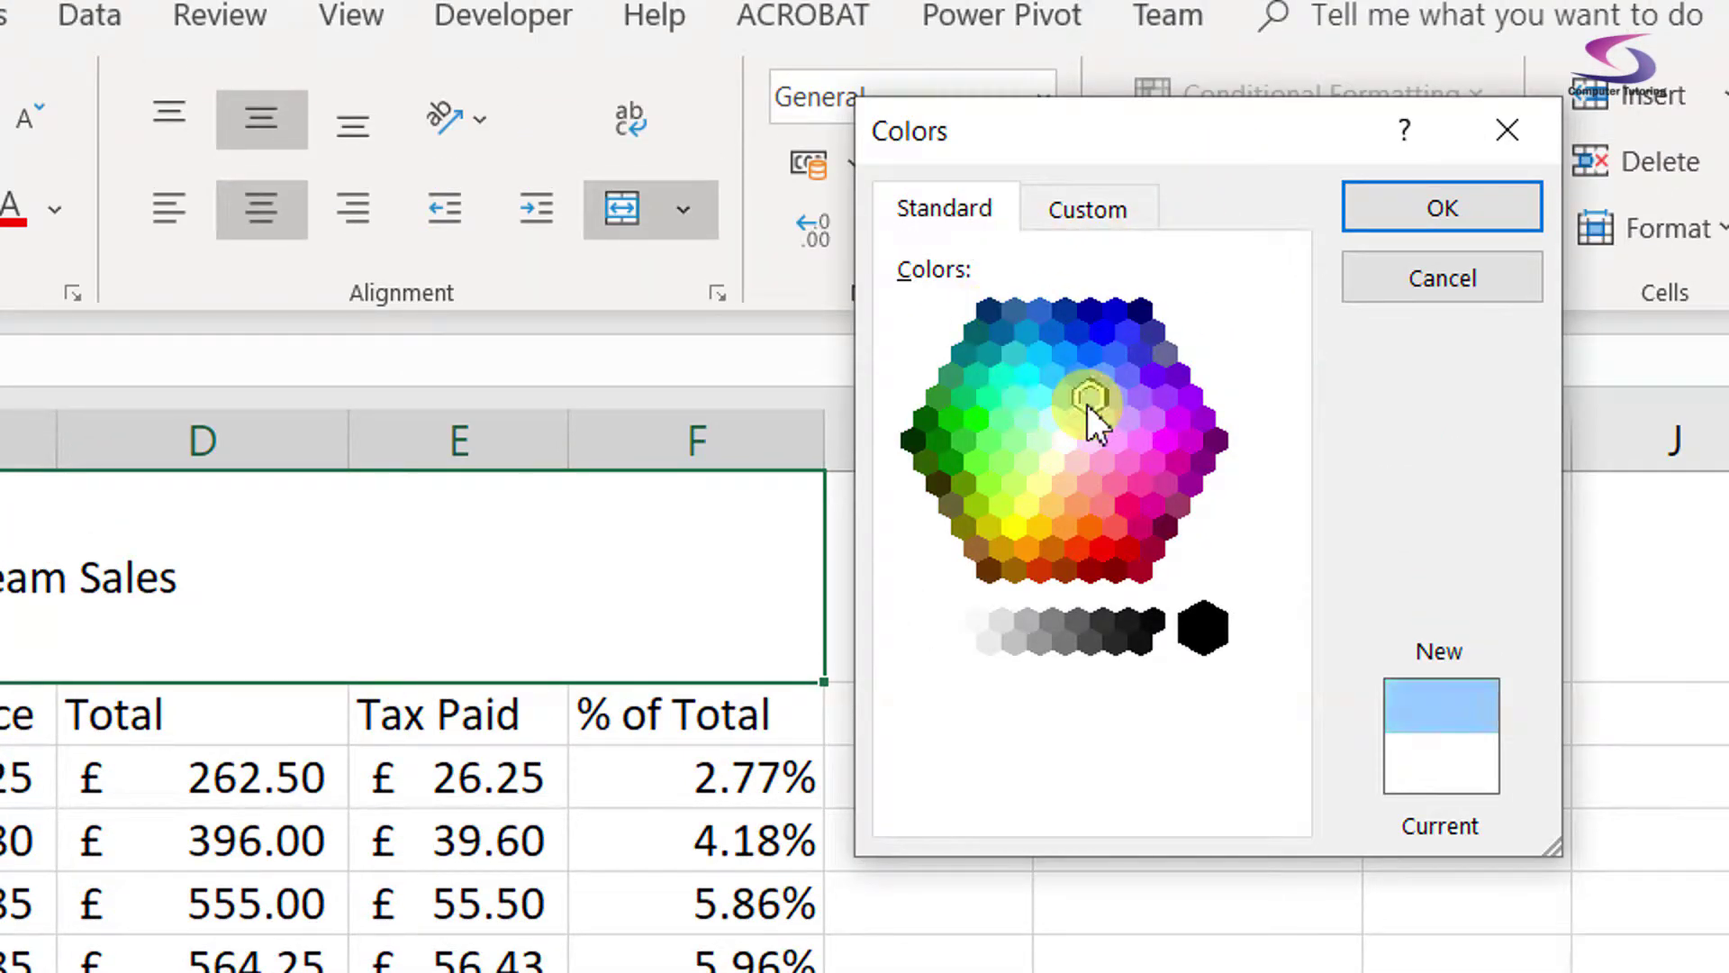
click(1013, 483)
click(1021, 437)
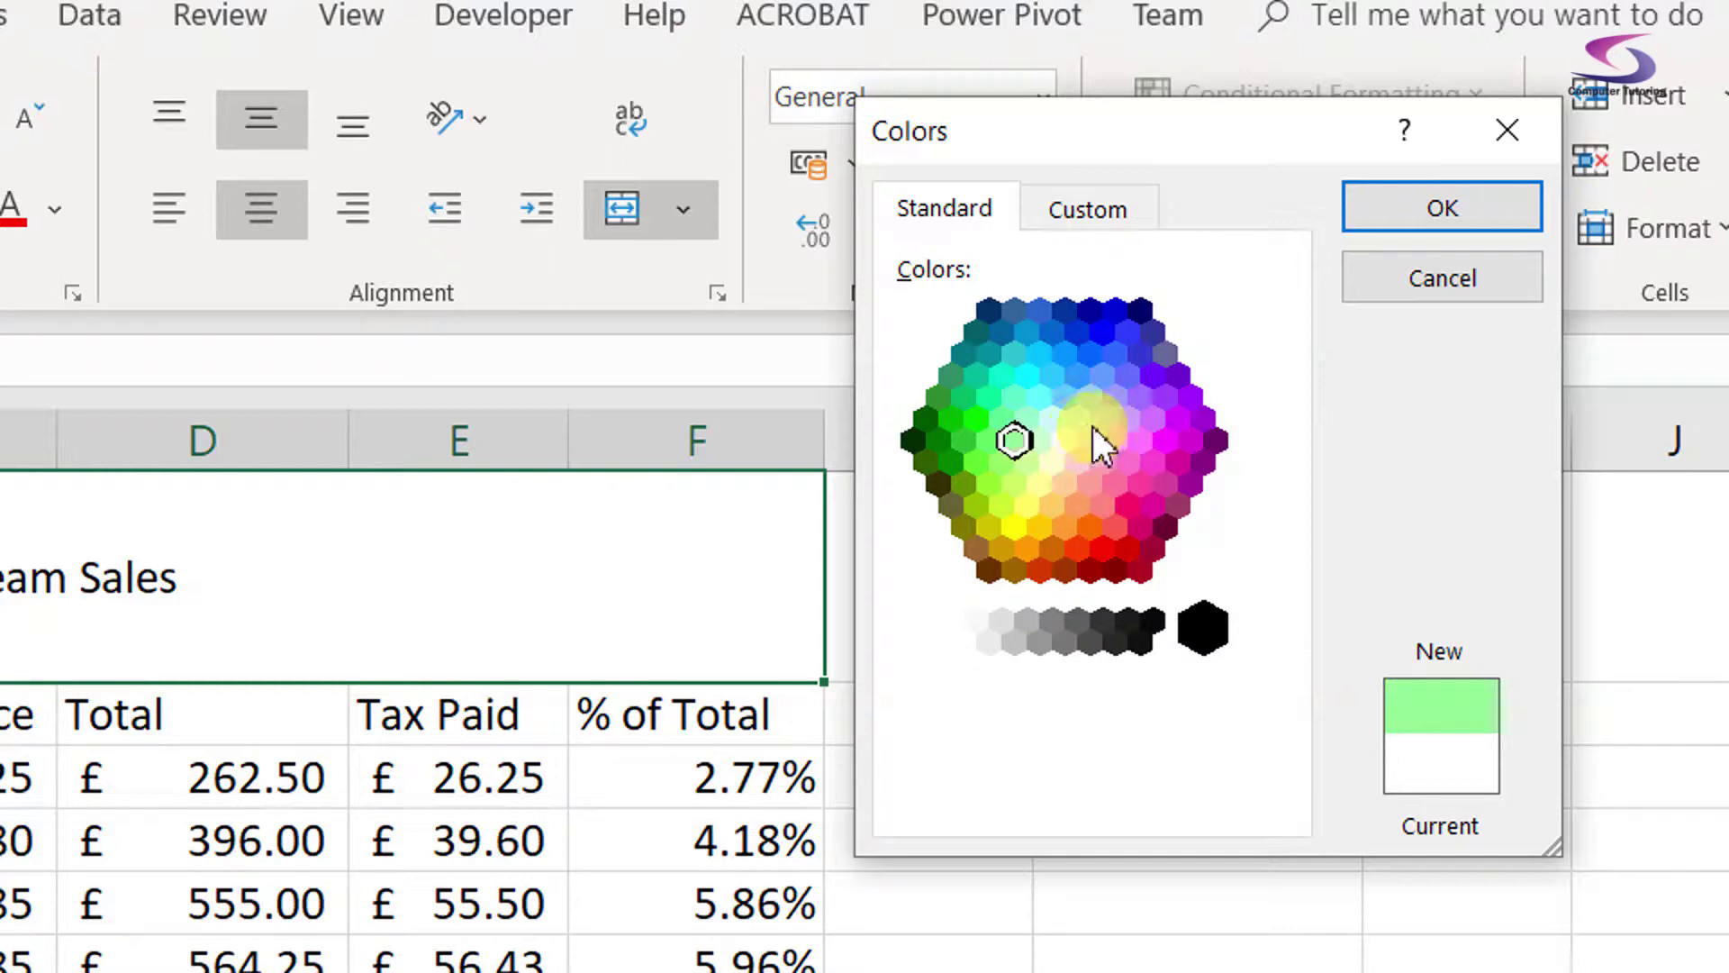
click(1126, 495)
click(1095, 421)
click(1136, 423)
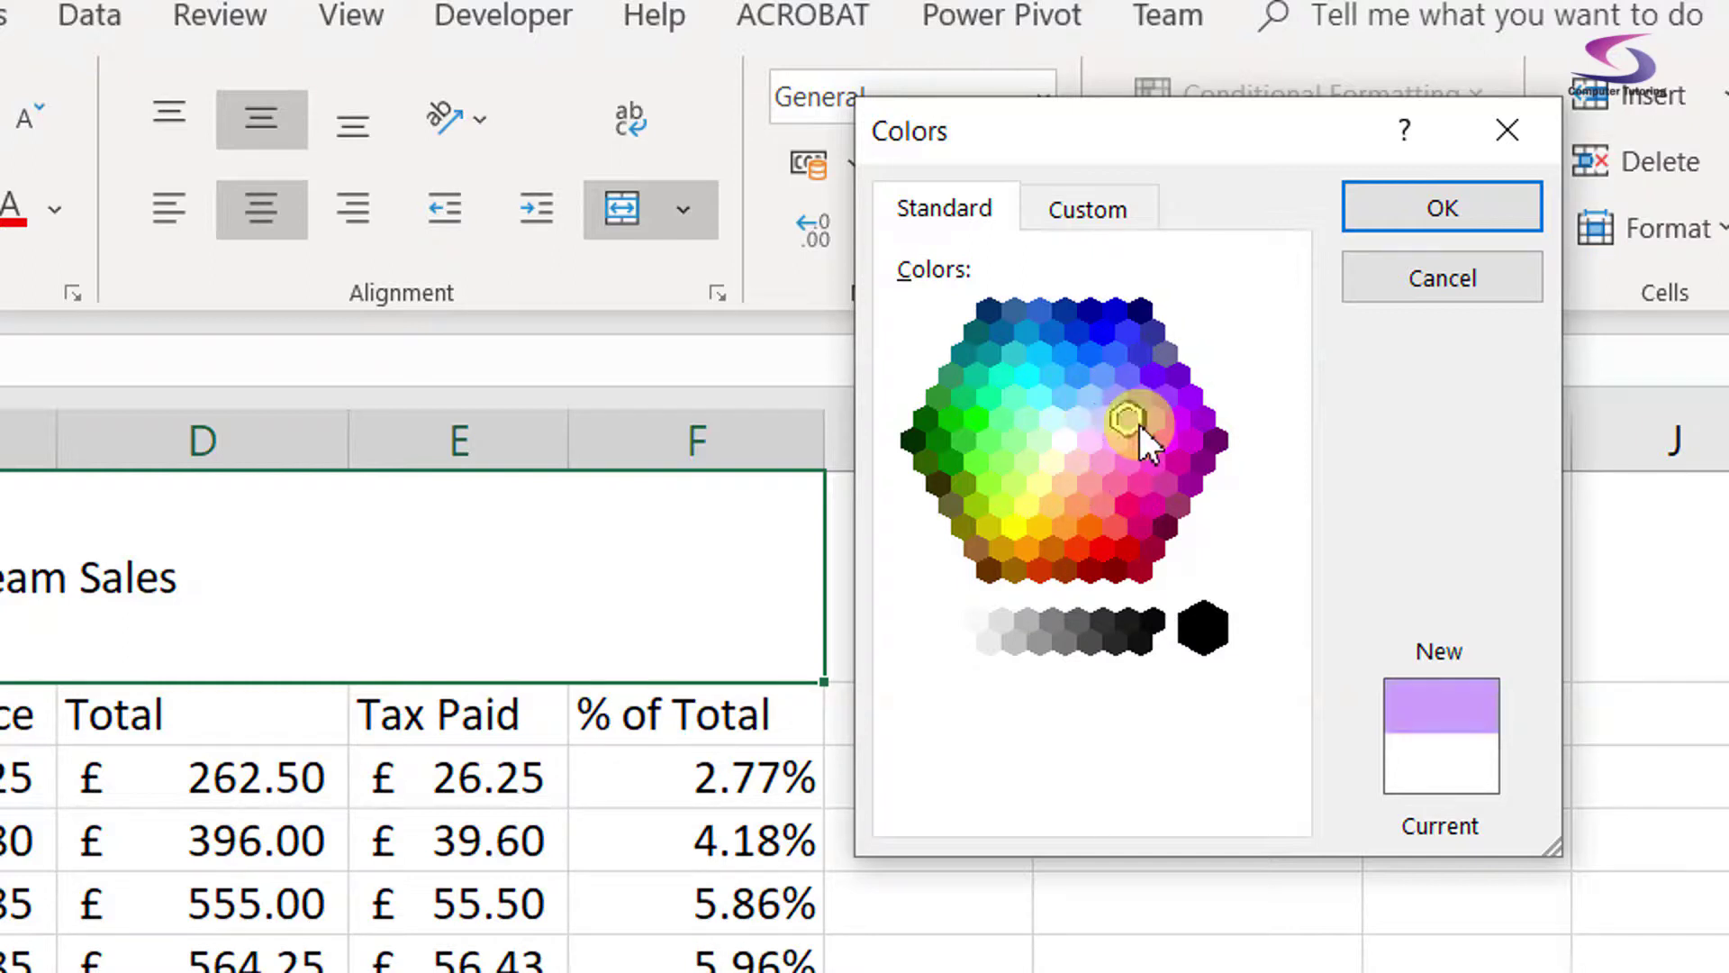
- Give the title a custom dark green fill and white text
click(1097, 211)
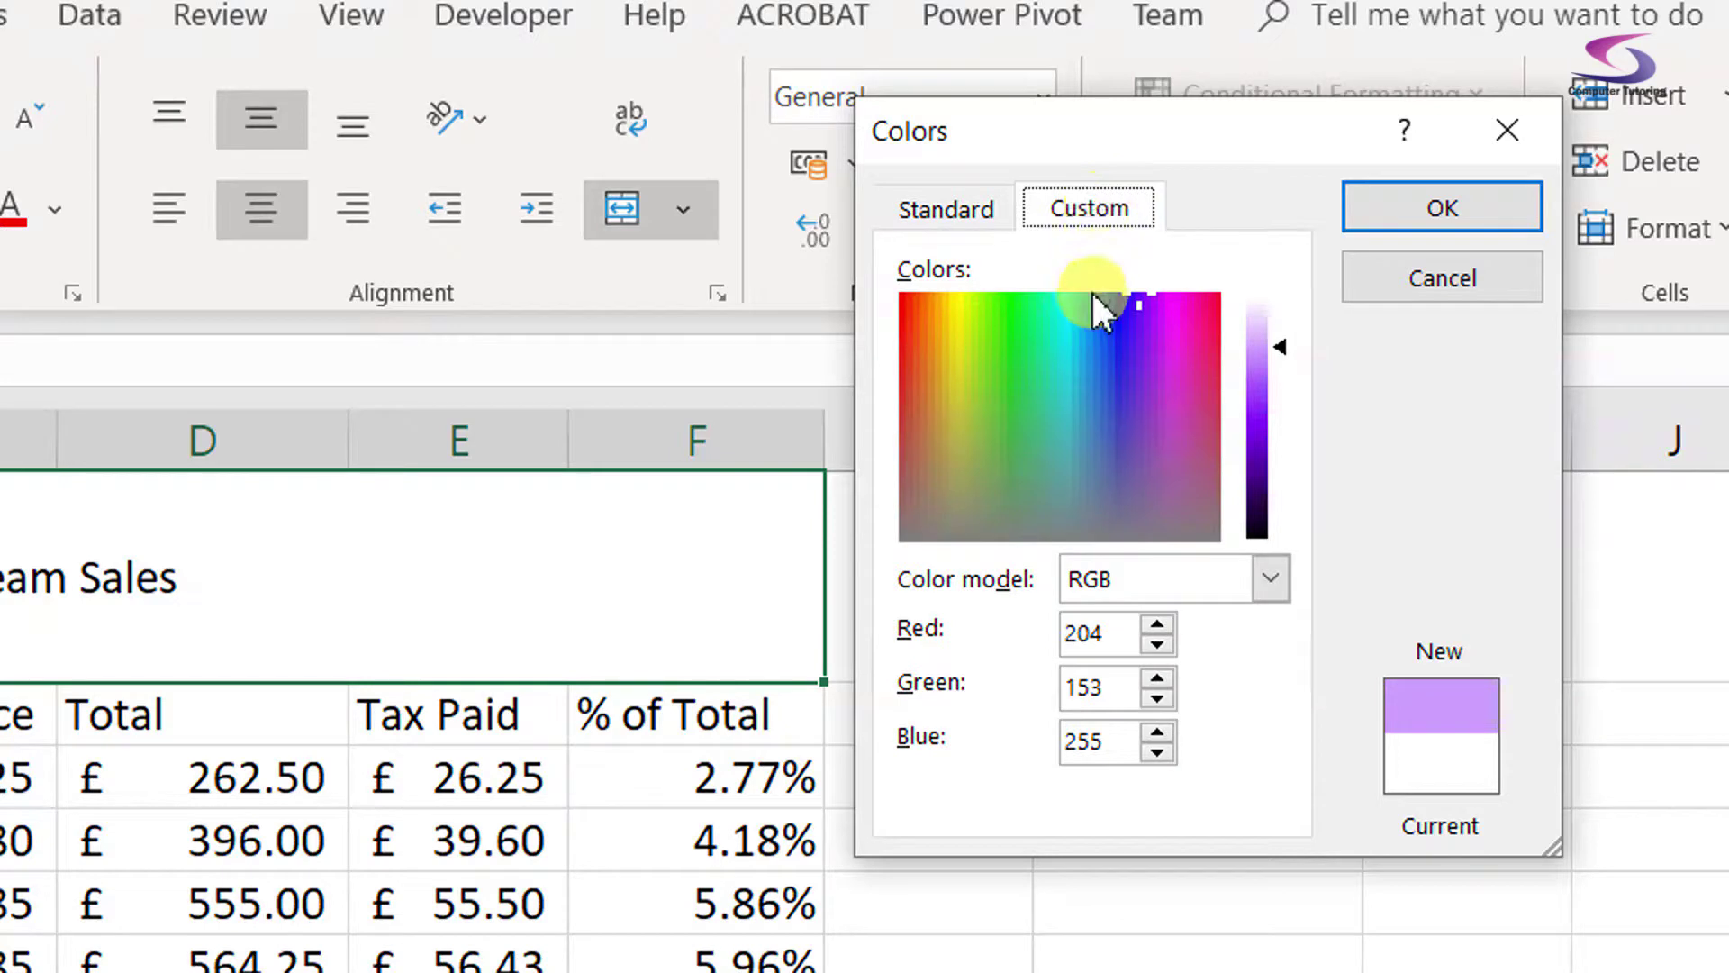
click(1006, 357)
click(1009, 366)
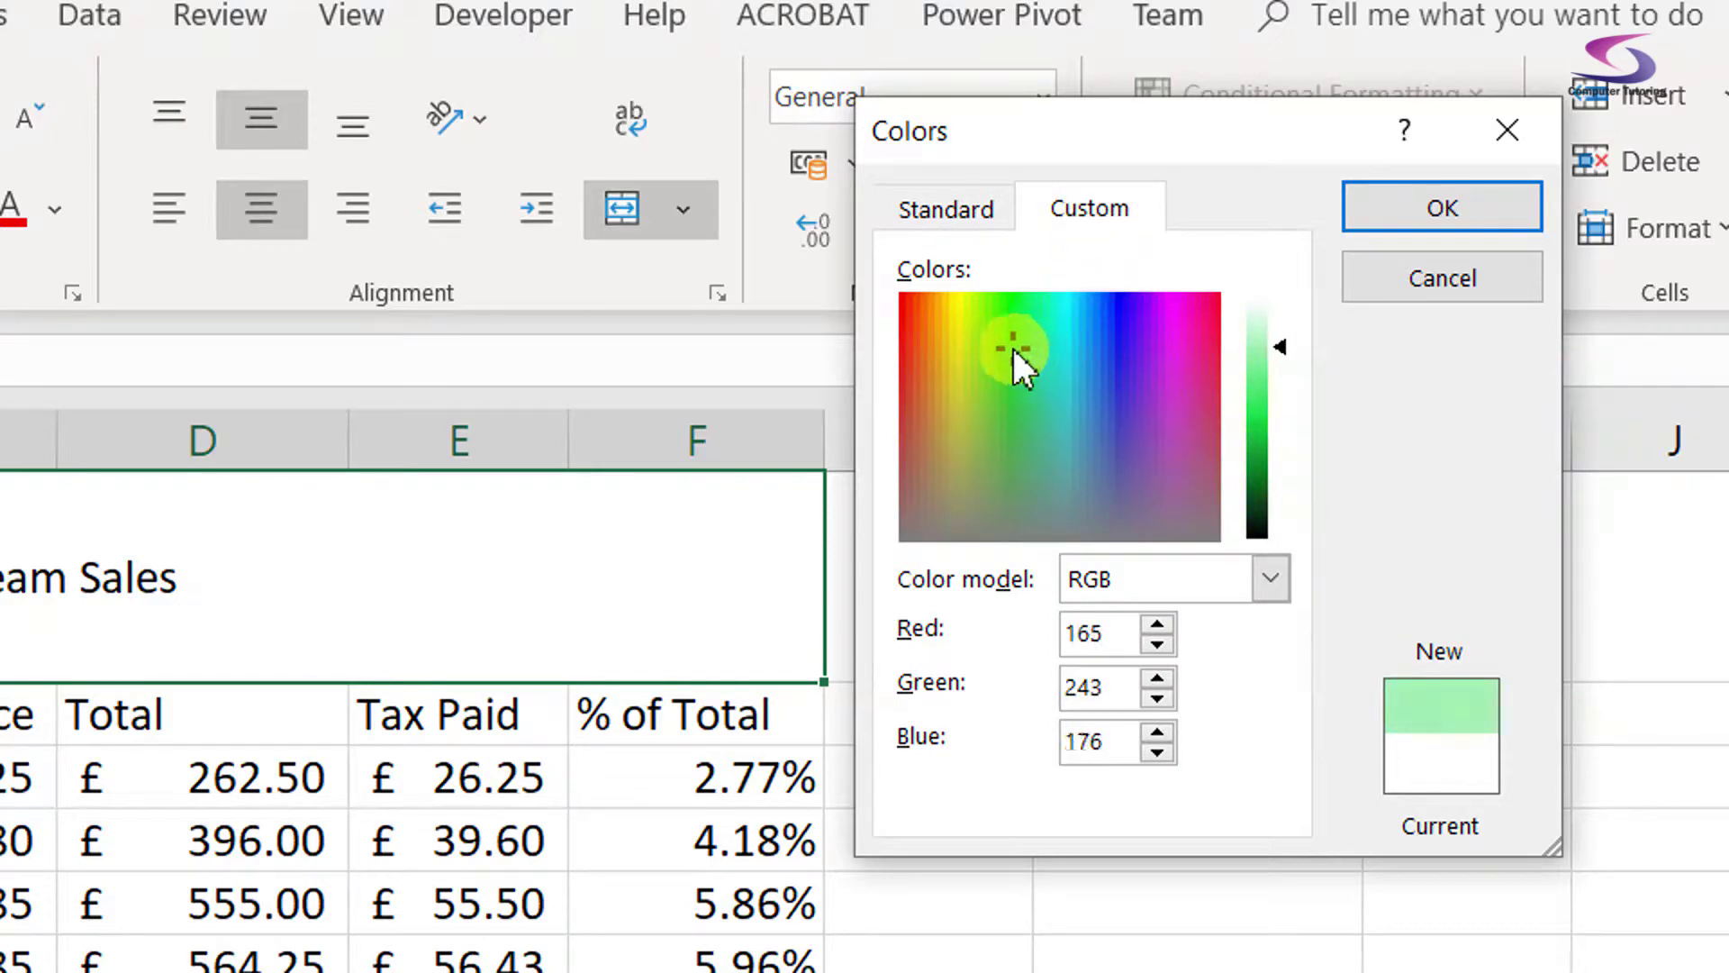
drag(1271, 342, 1279, 380)
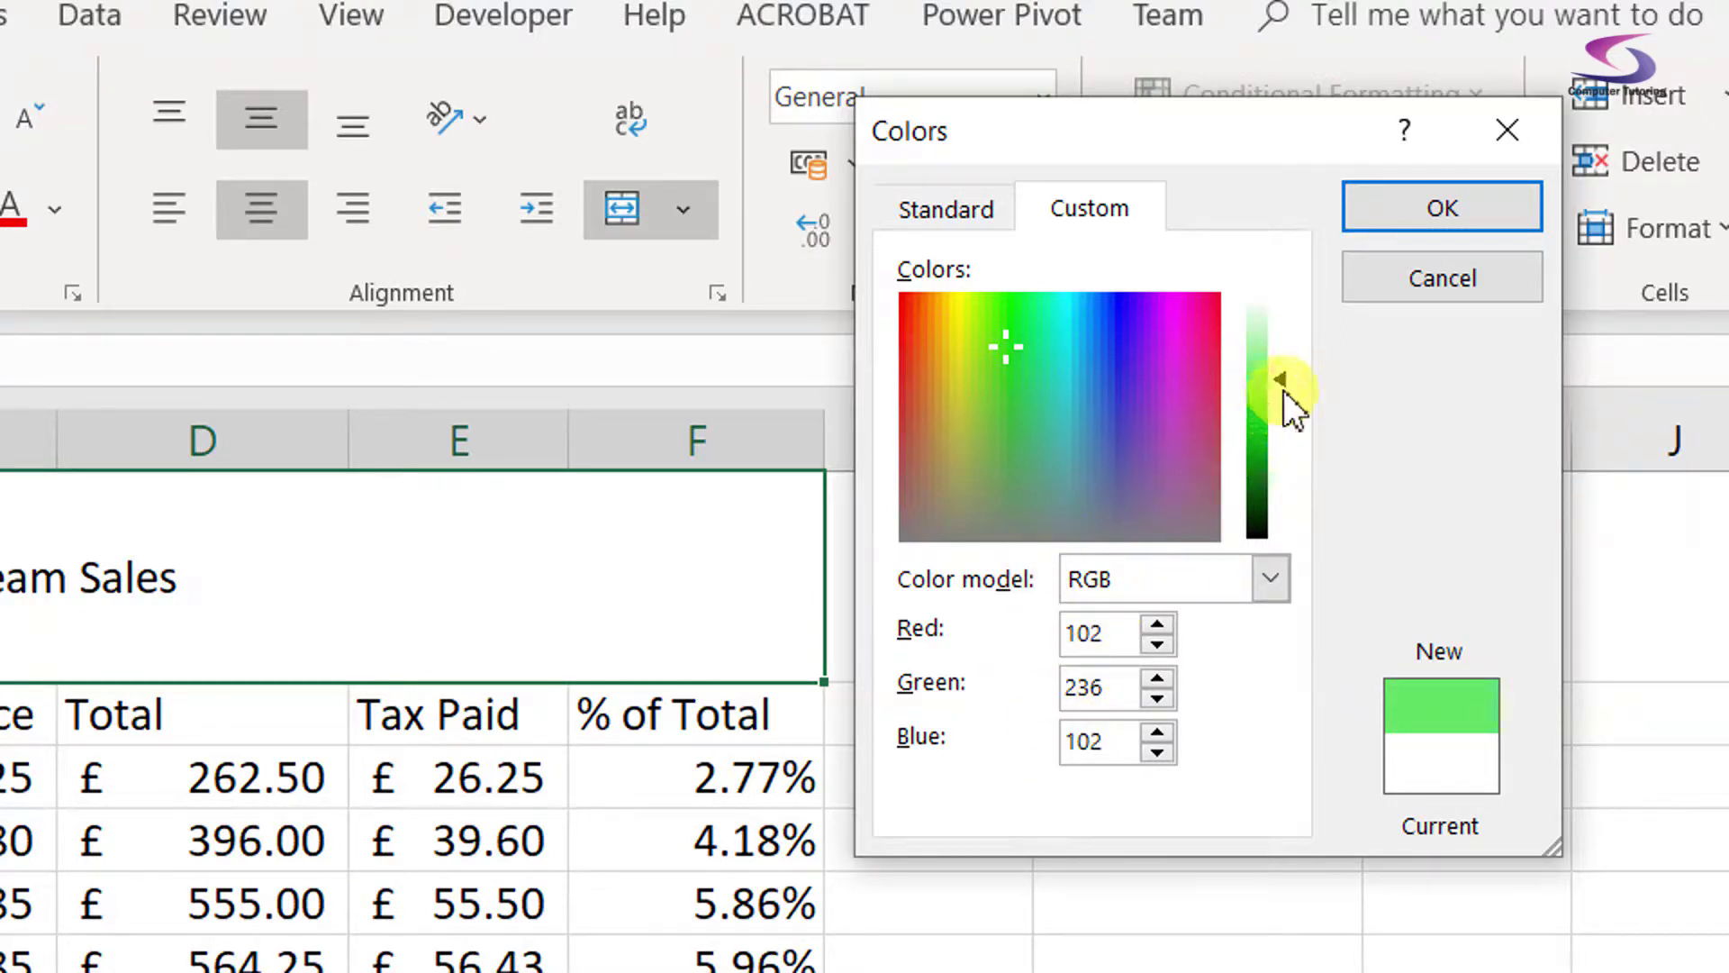
drag(1282, 390, 1282, 461)
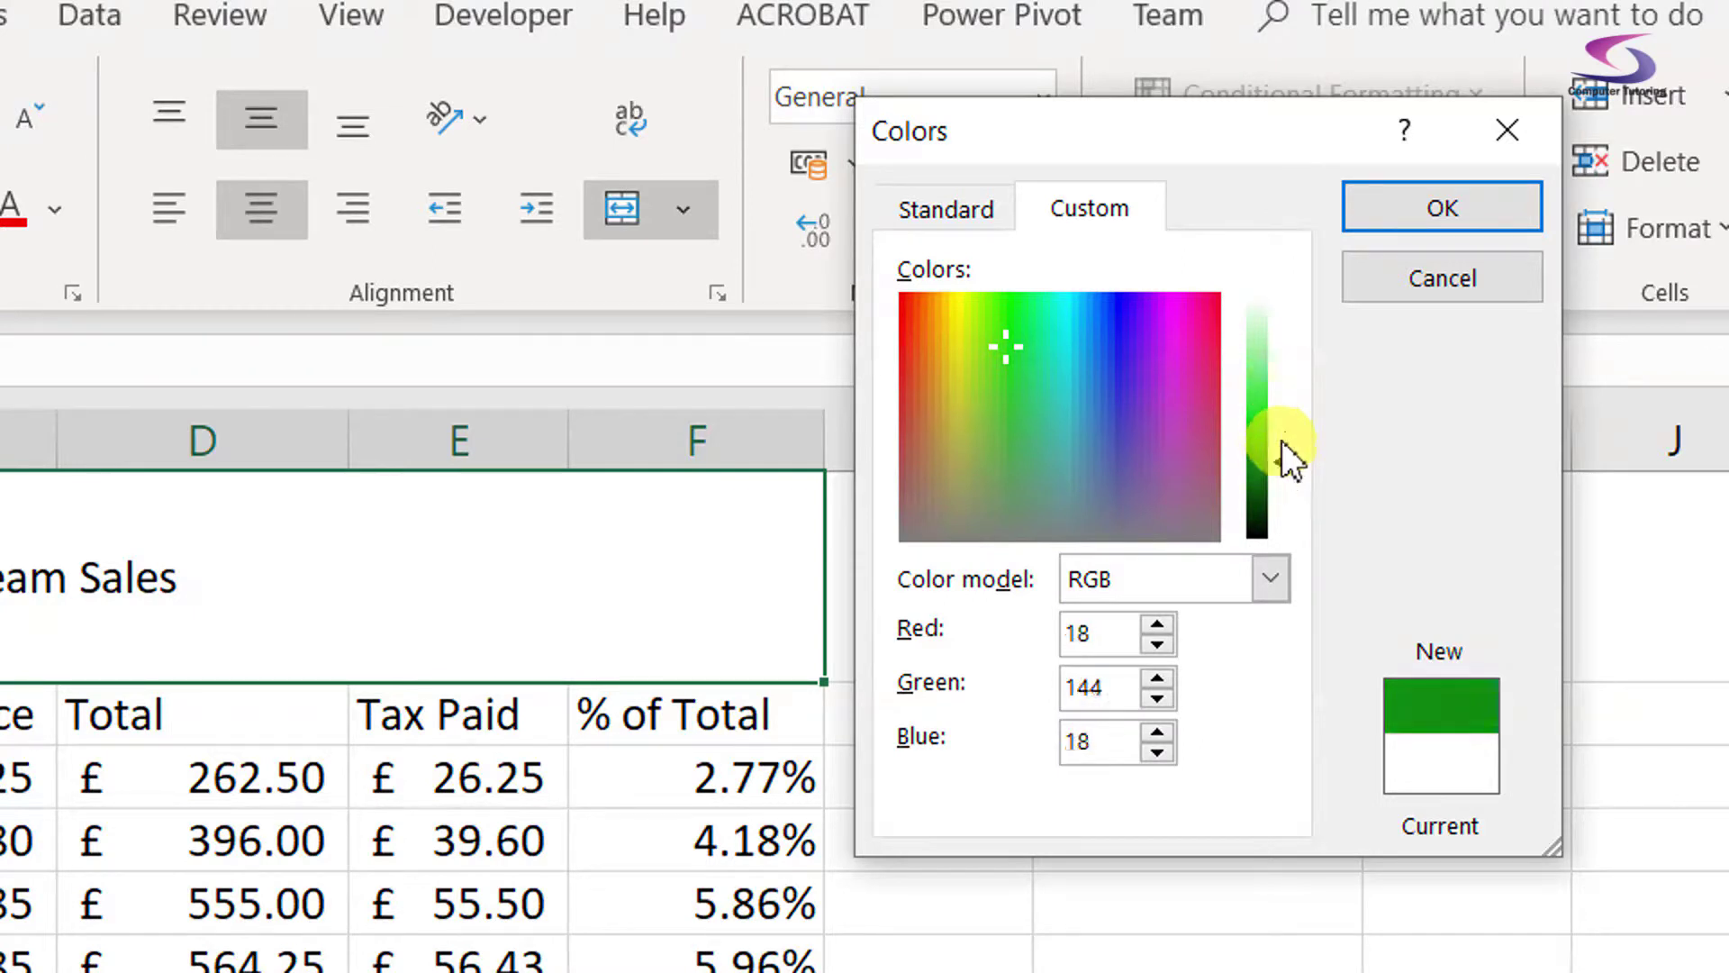
click(1391, 219)
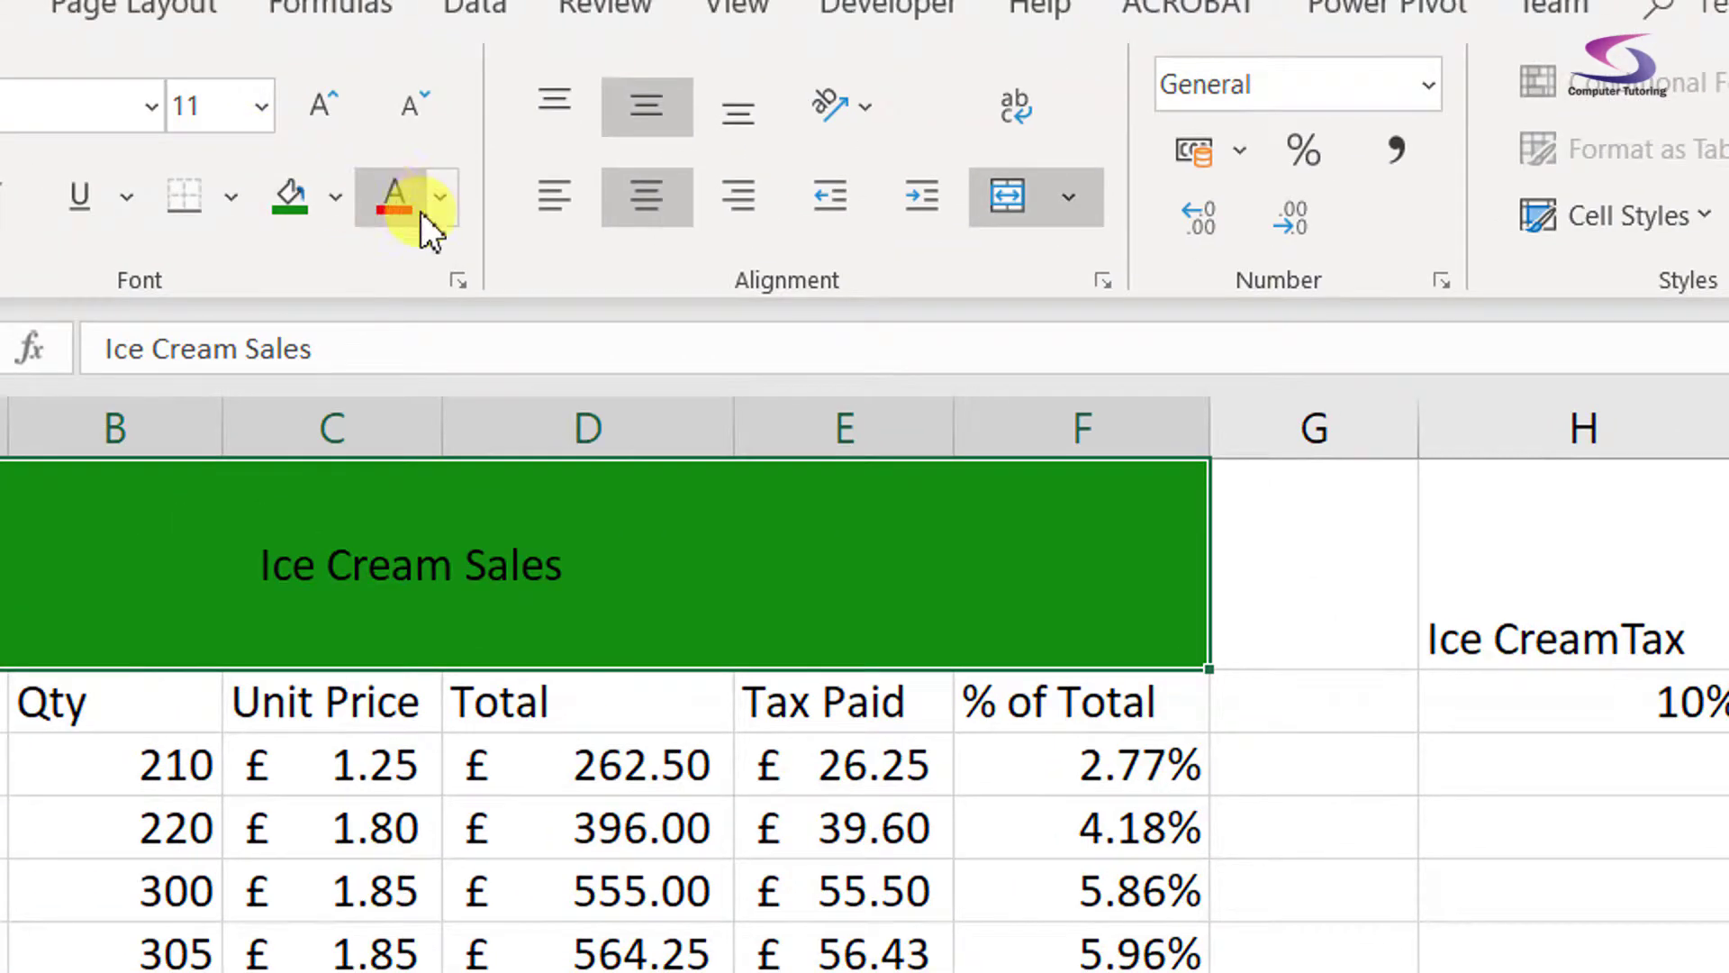
click(441, 197)
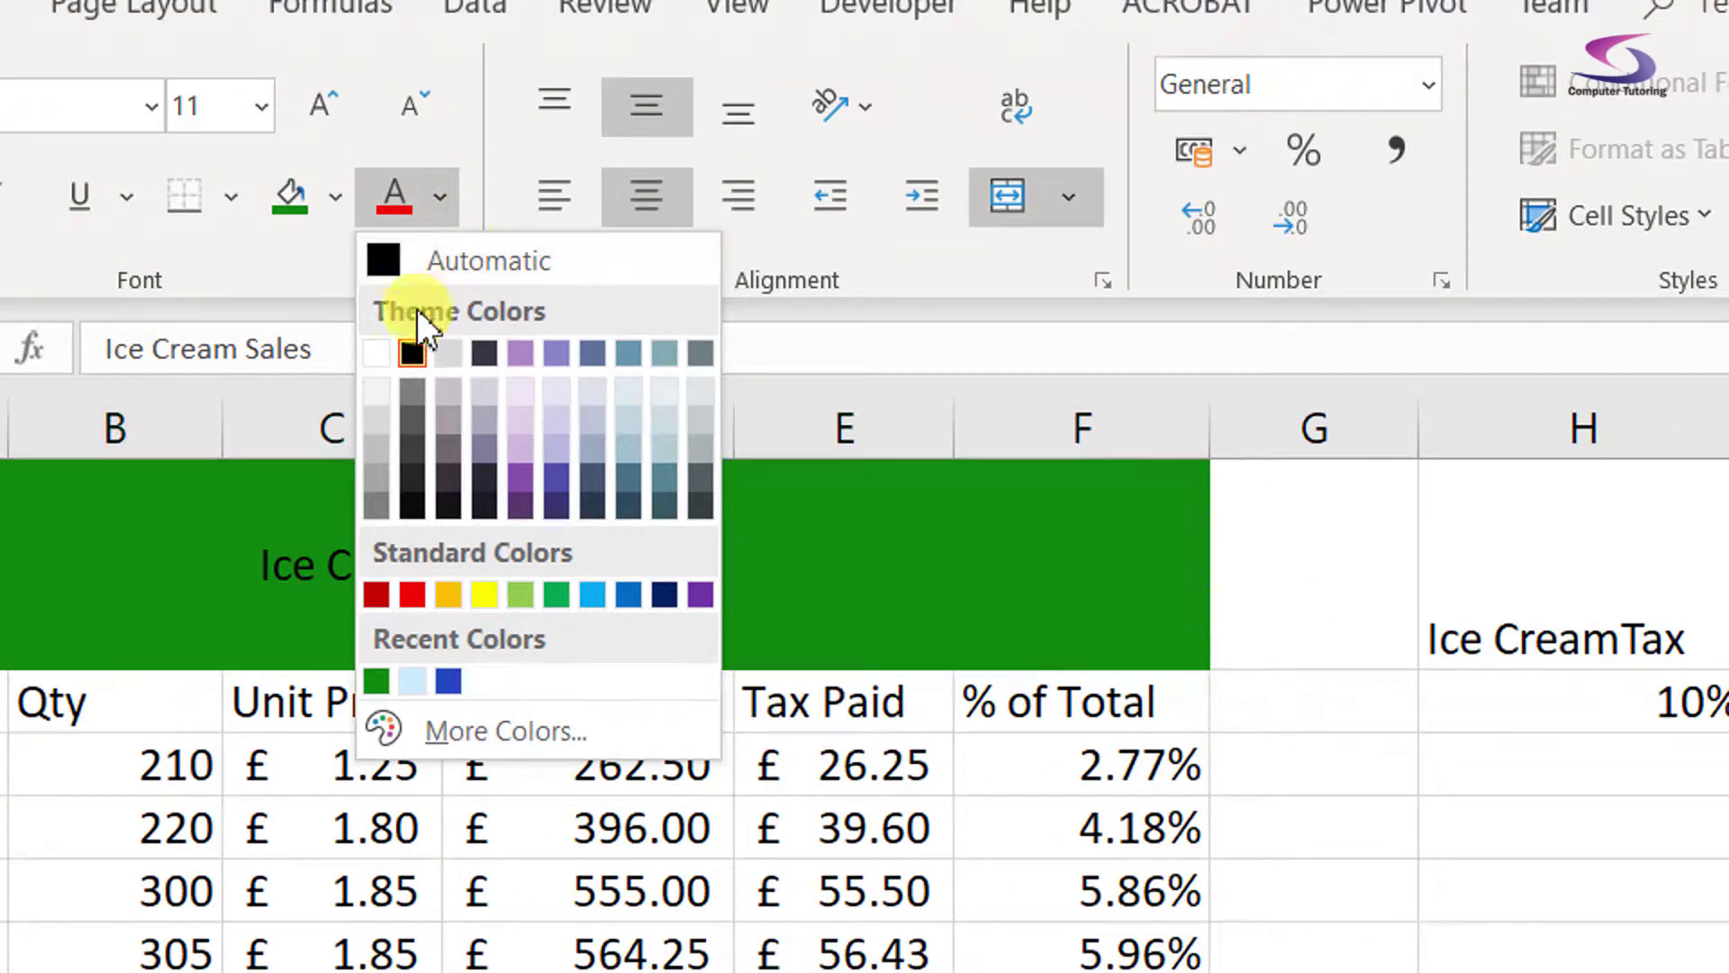
click(381, 349)
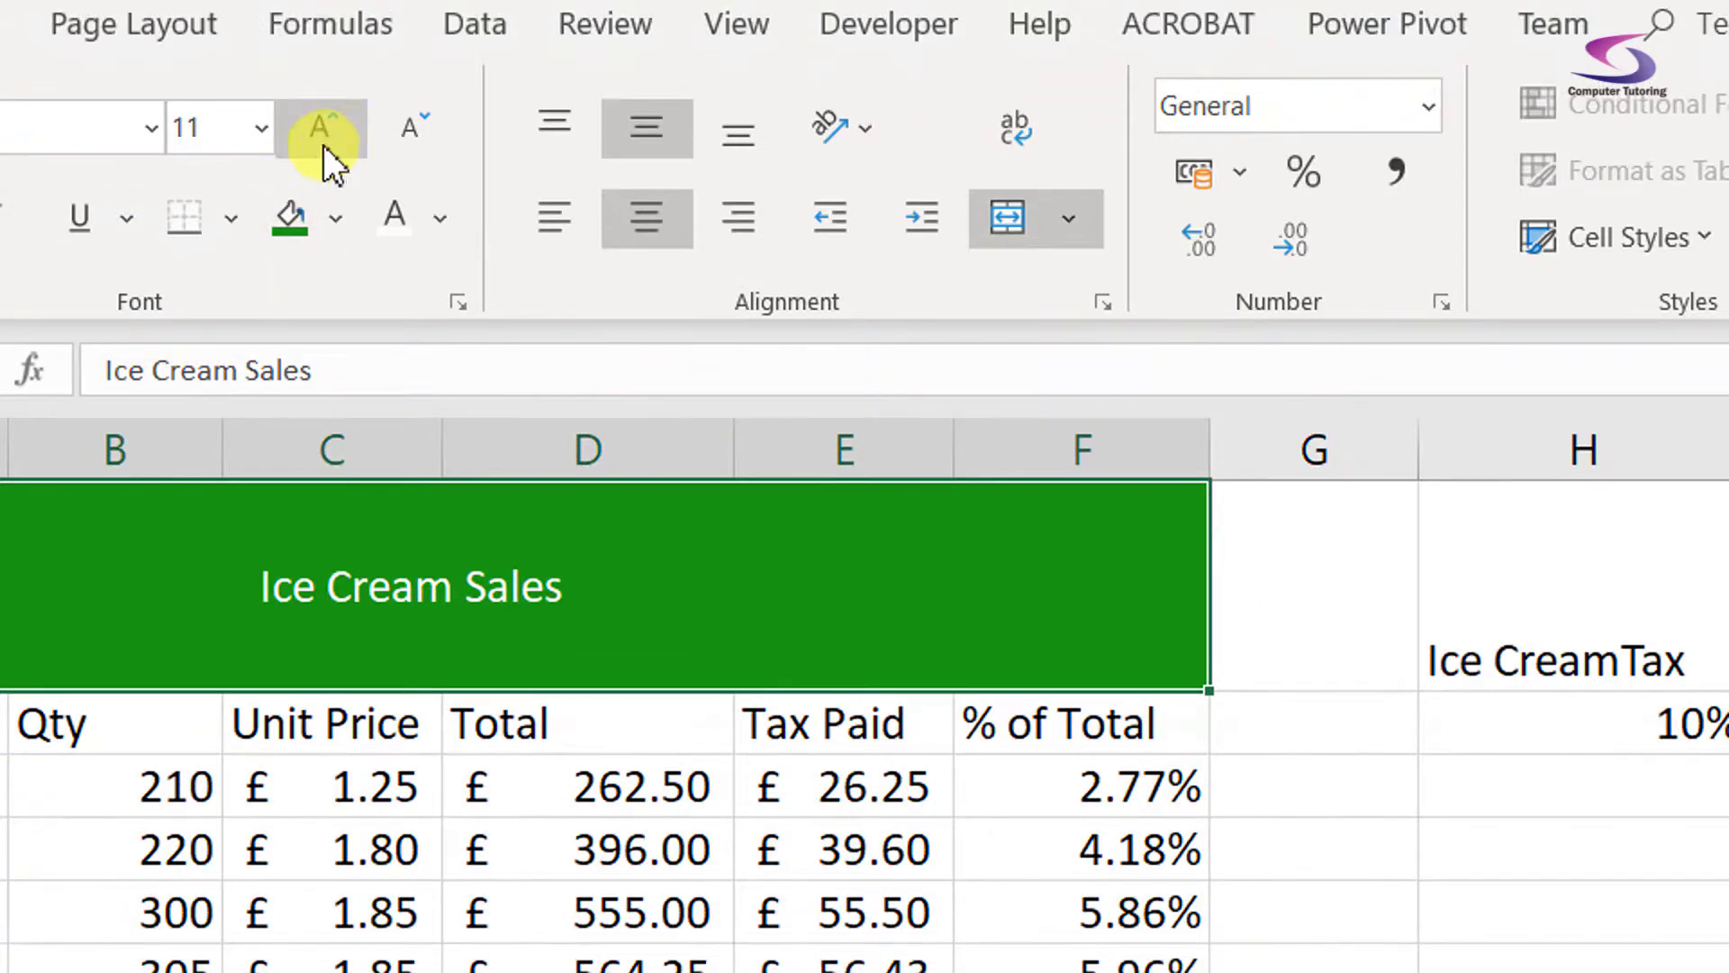
- Increase the title's font size to 20
click(324, 113)
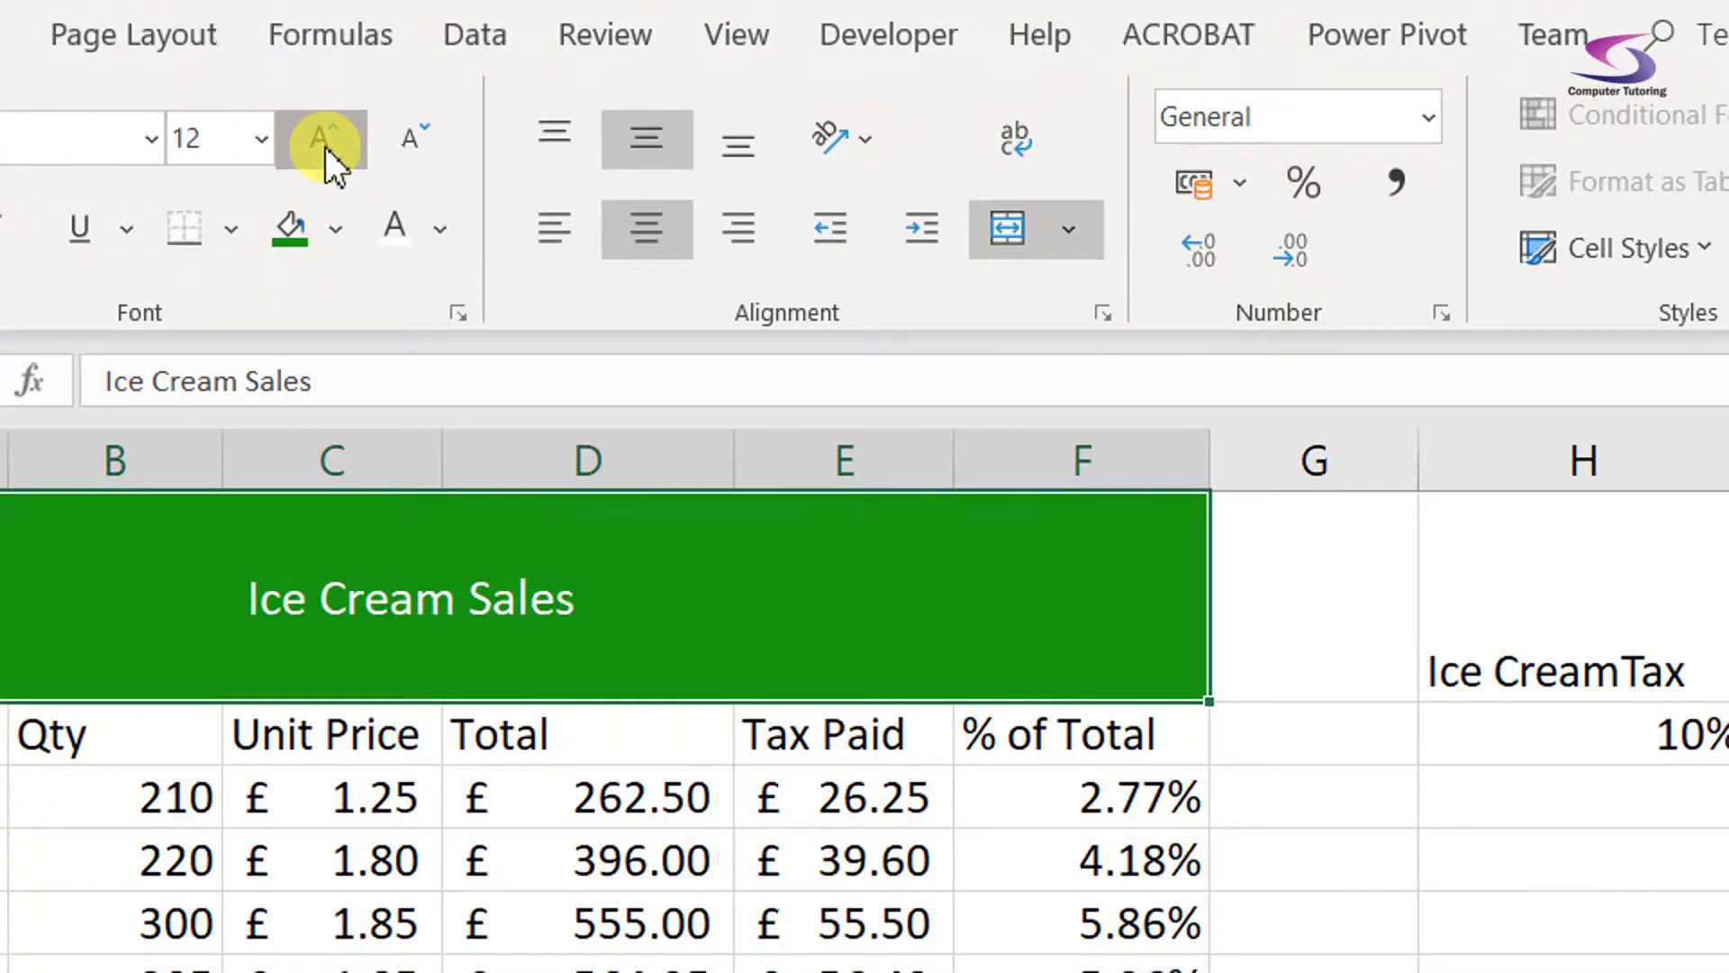
click(325, 147)
click(326, 148)
click(326, 147)
click(326, 148)
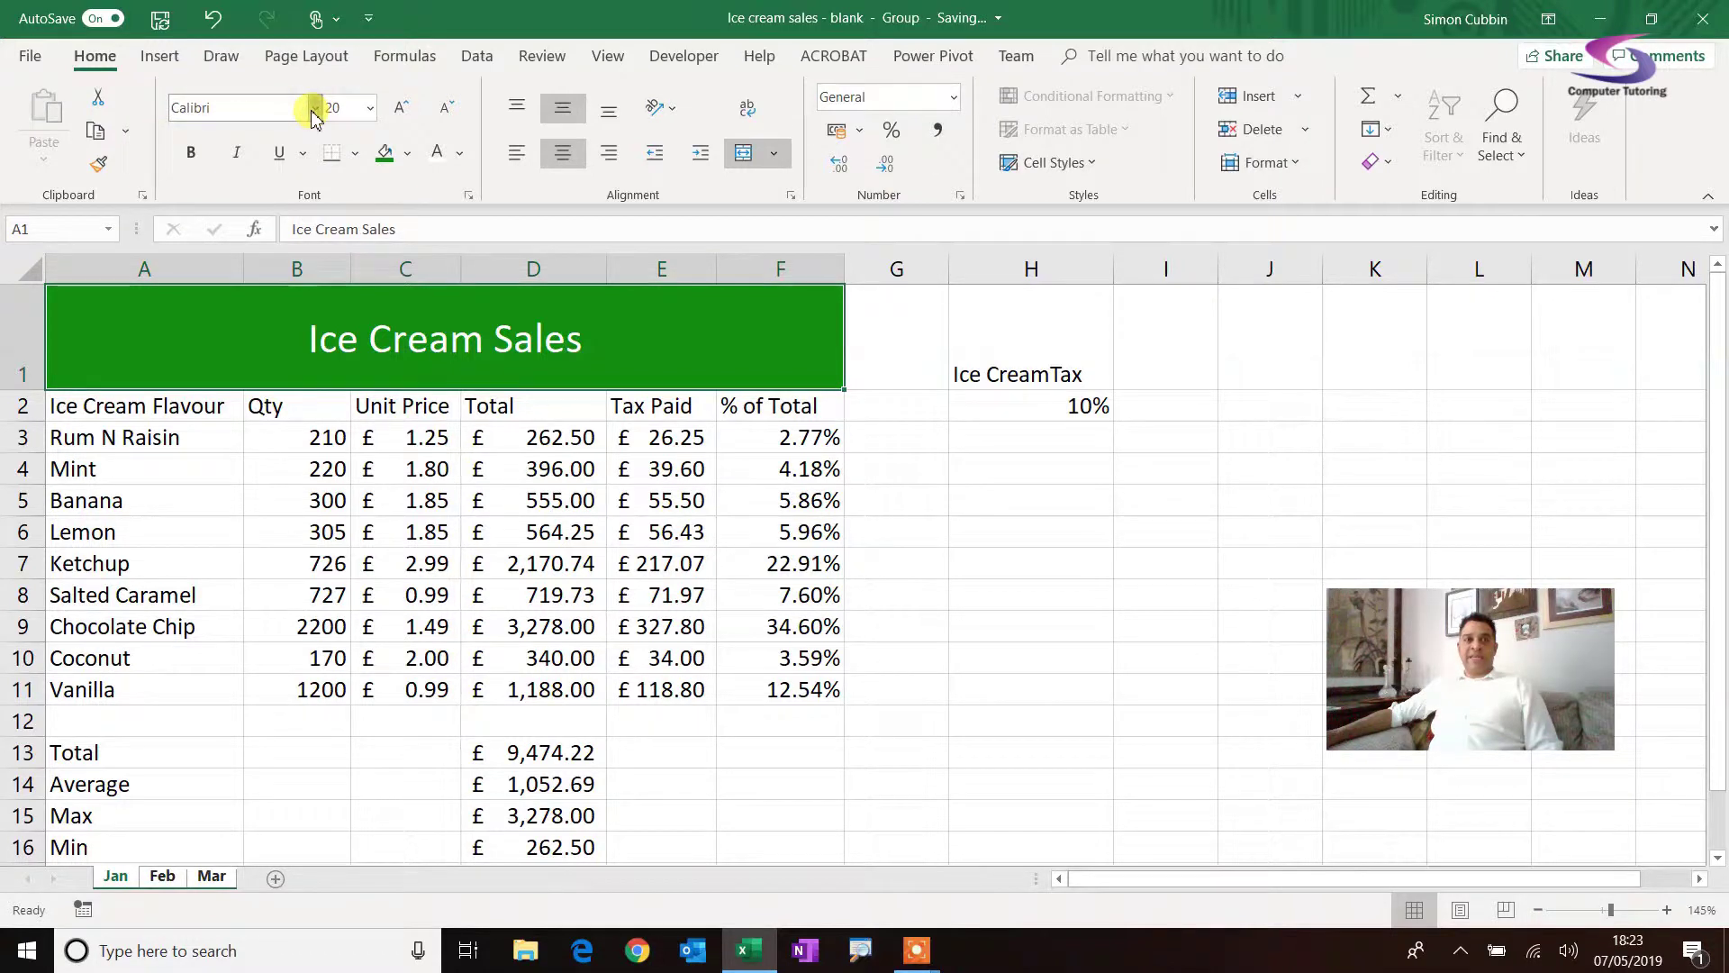
- Try Arial Black for the title, then switch it back to Calibri
click(315, 107)
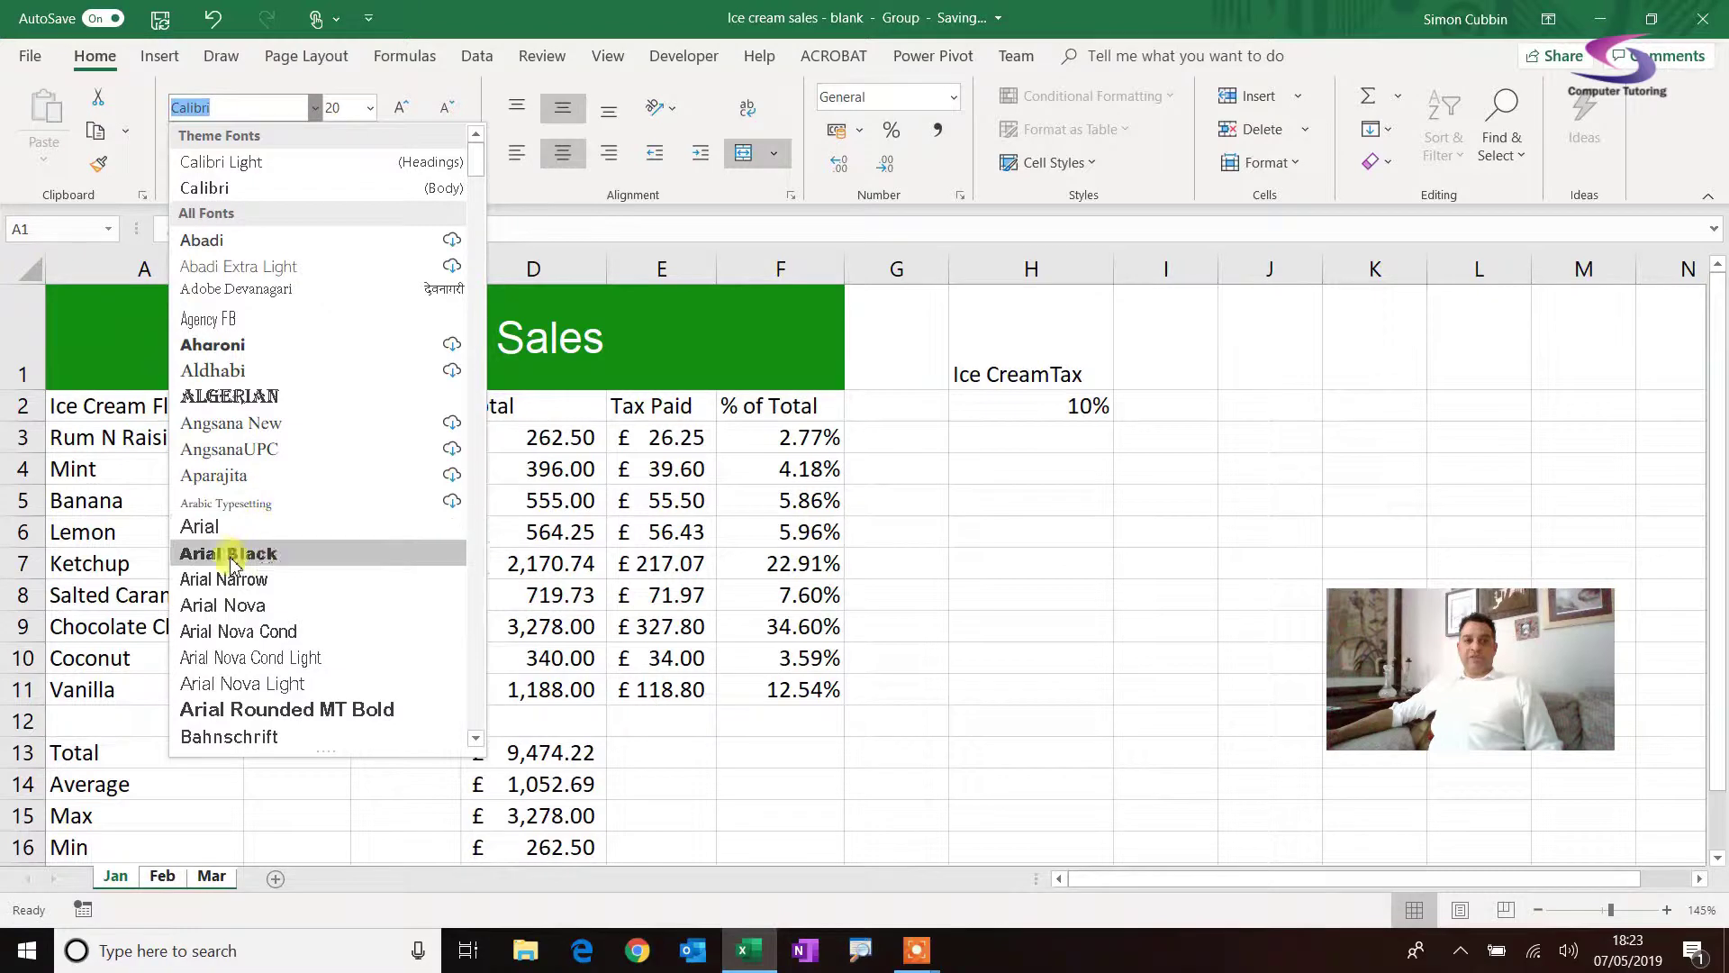
click(276, 563)
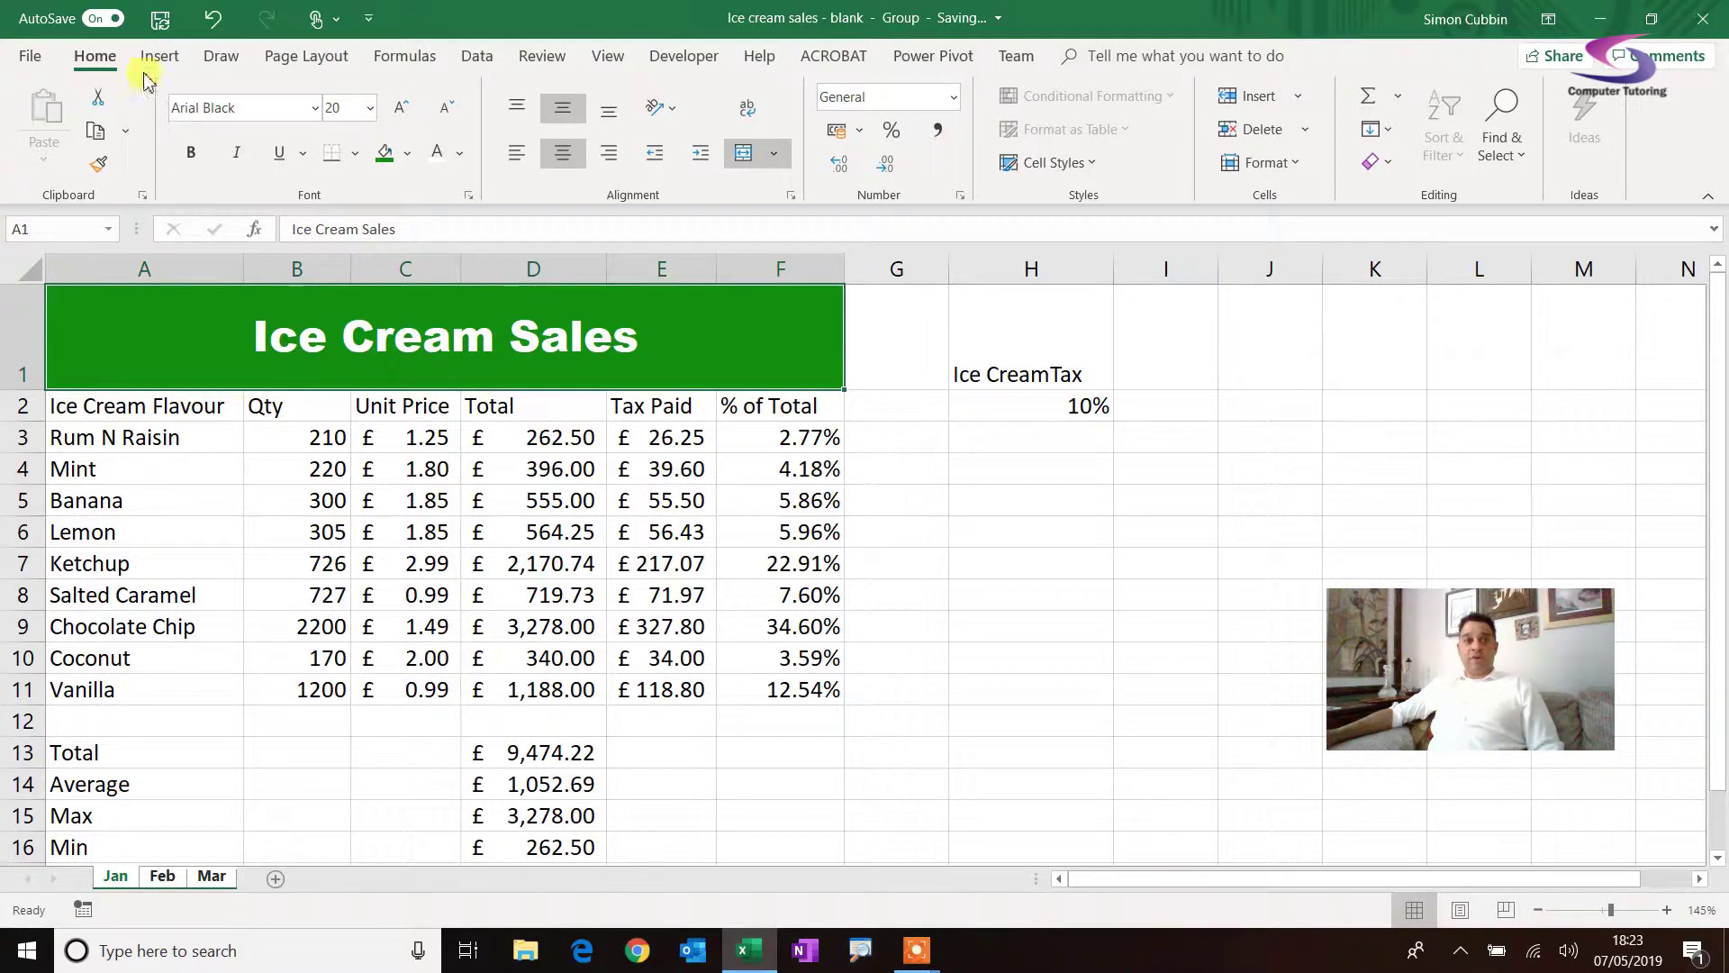
click(252, 109)
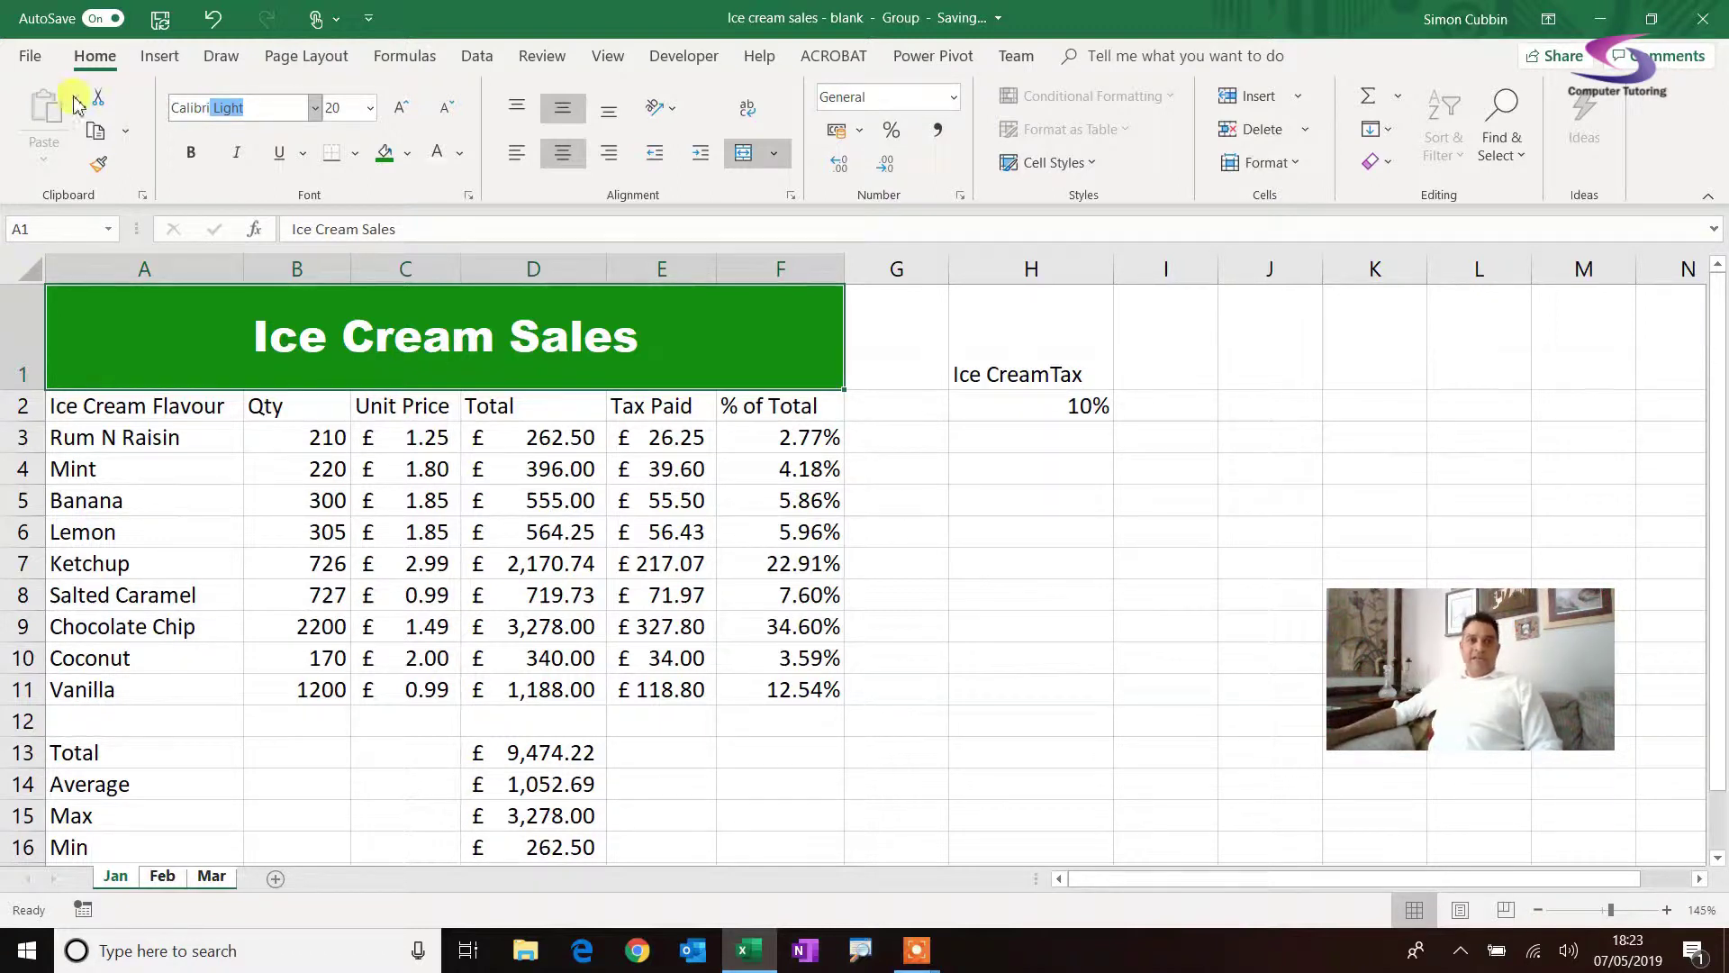
click(315, 108)
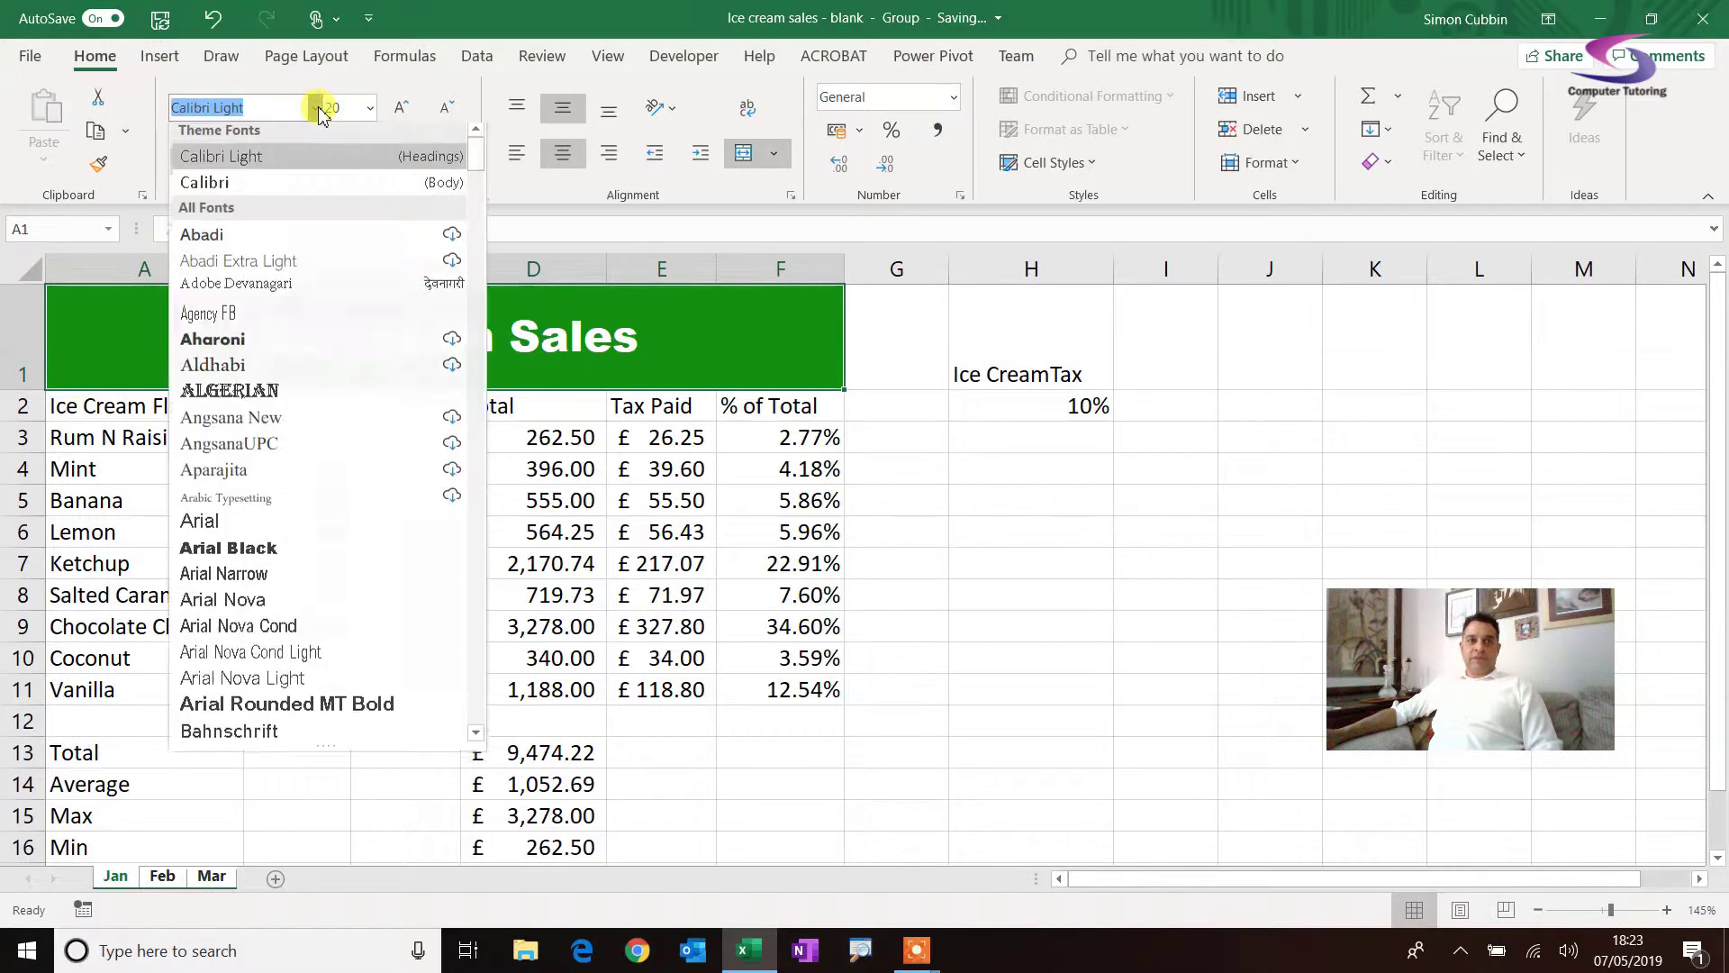
click(217, 191)
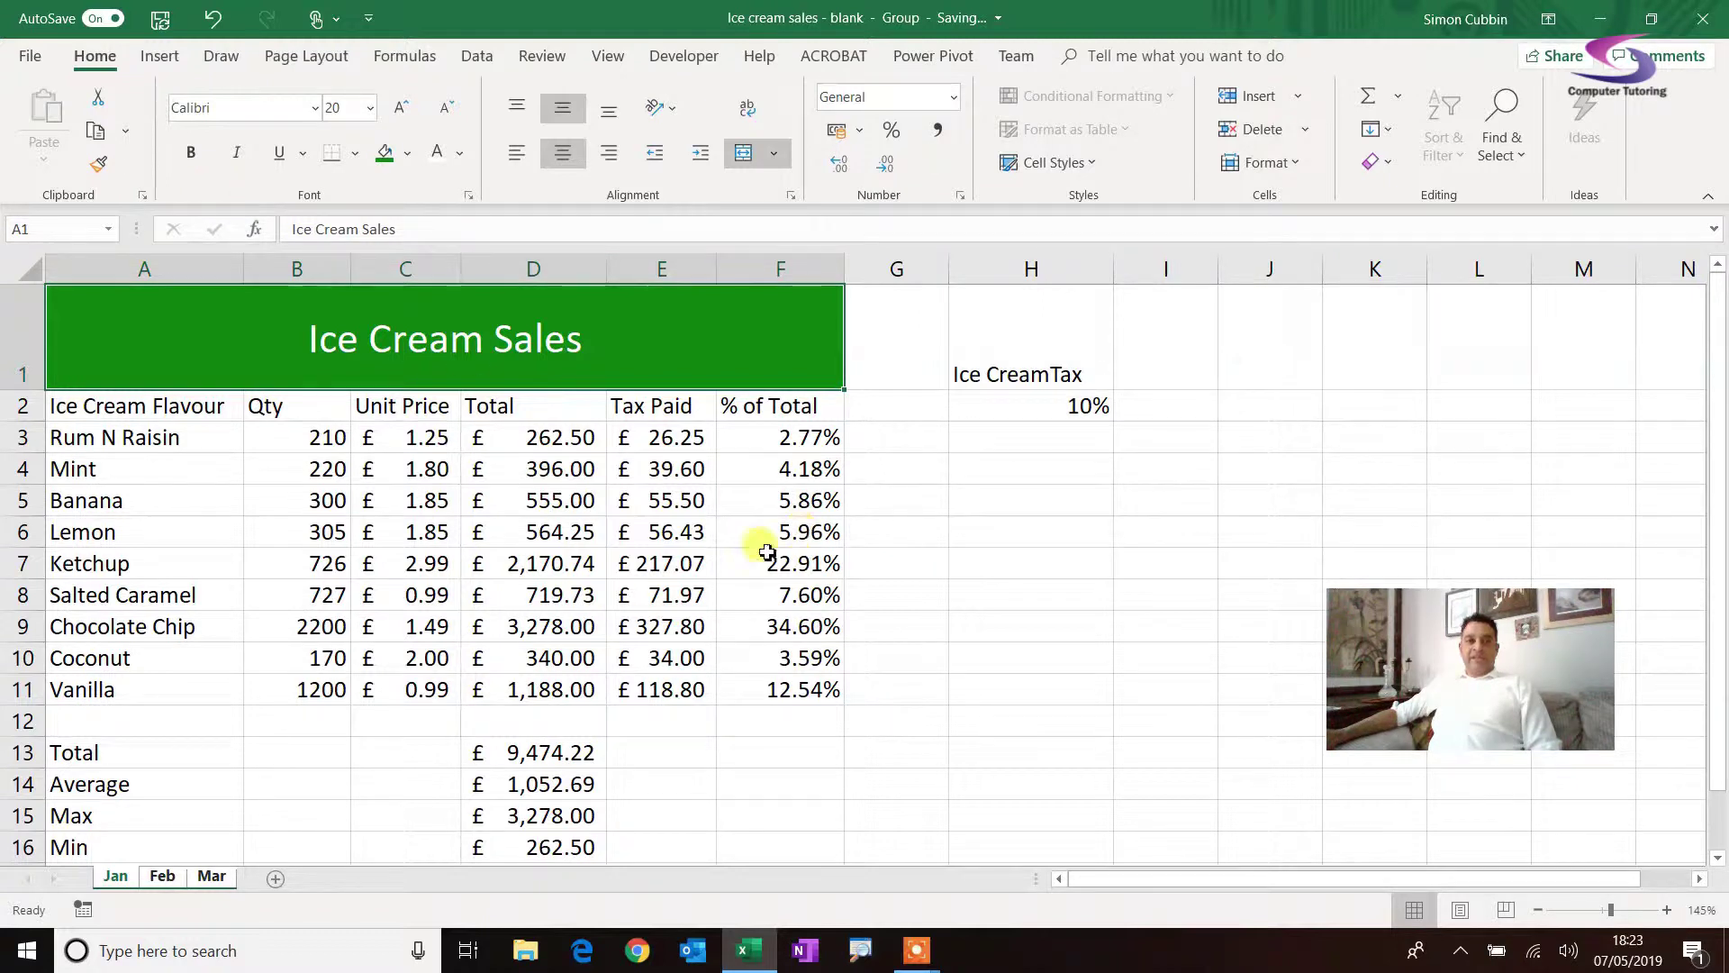
drag(106, 417, 836, 400)
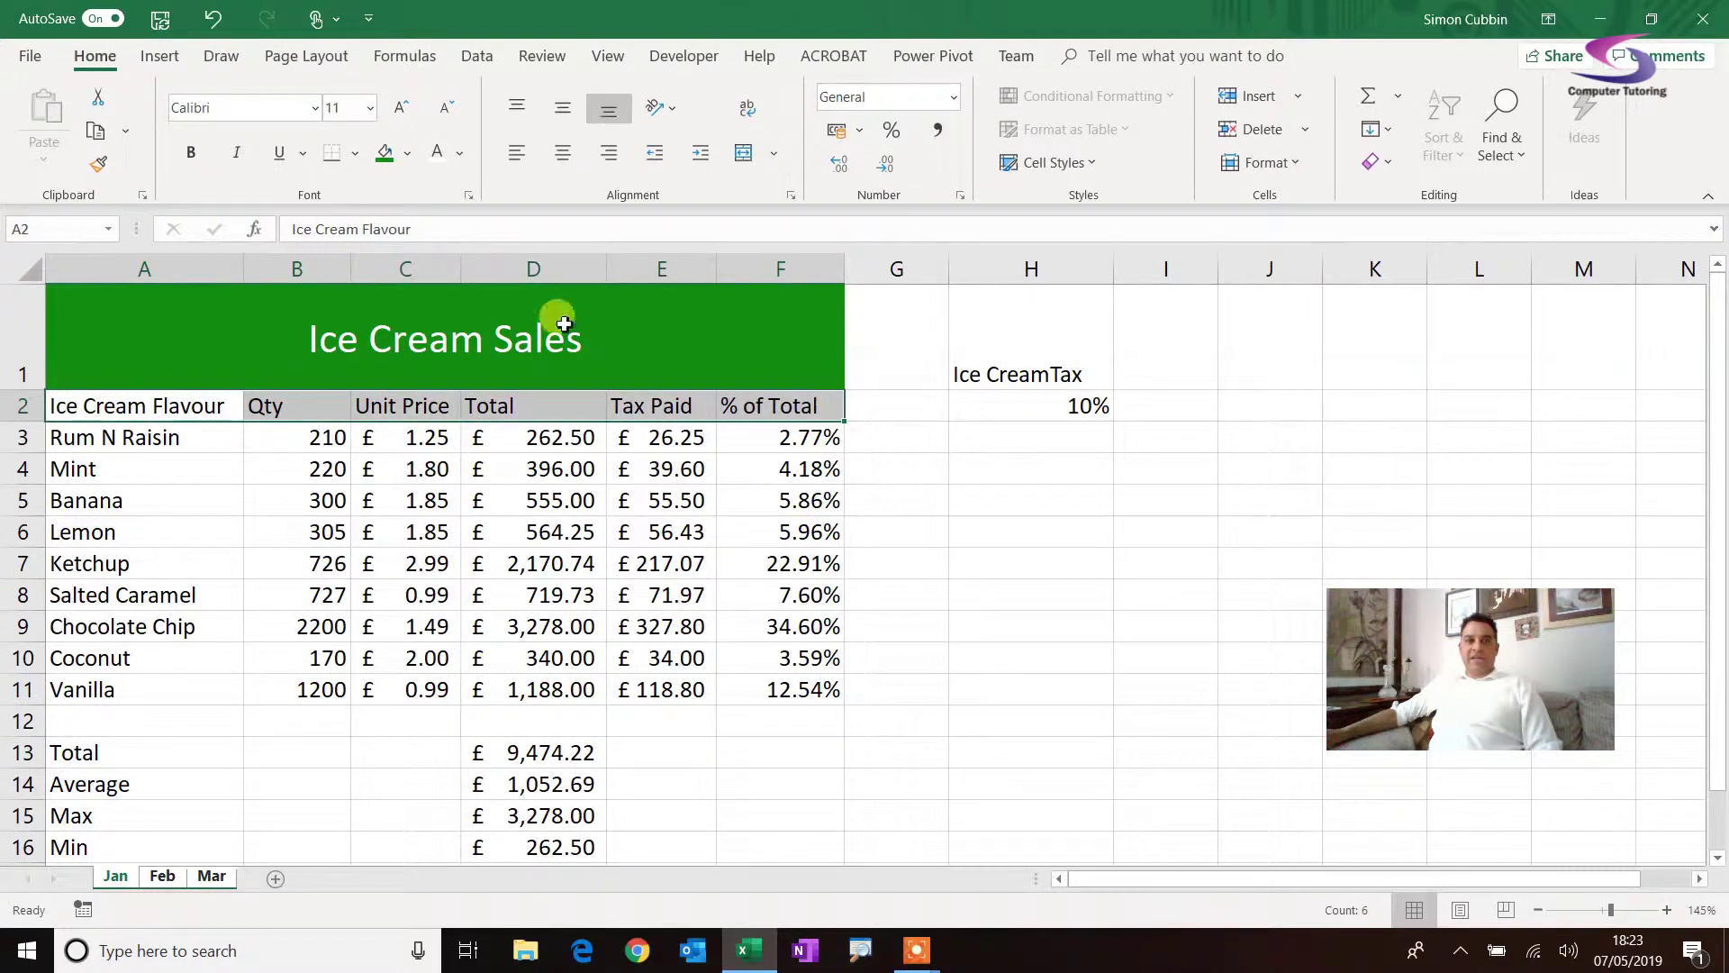
- Fill header row A2:F2 with a custom light green (RGB 160/250/169), then select Mint row A4:F4
click(407, 153)
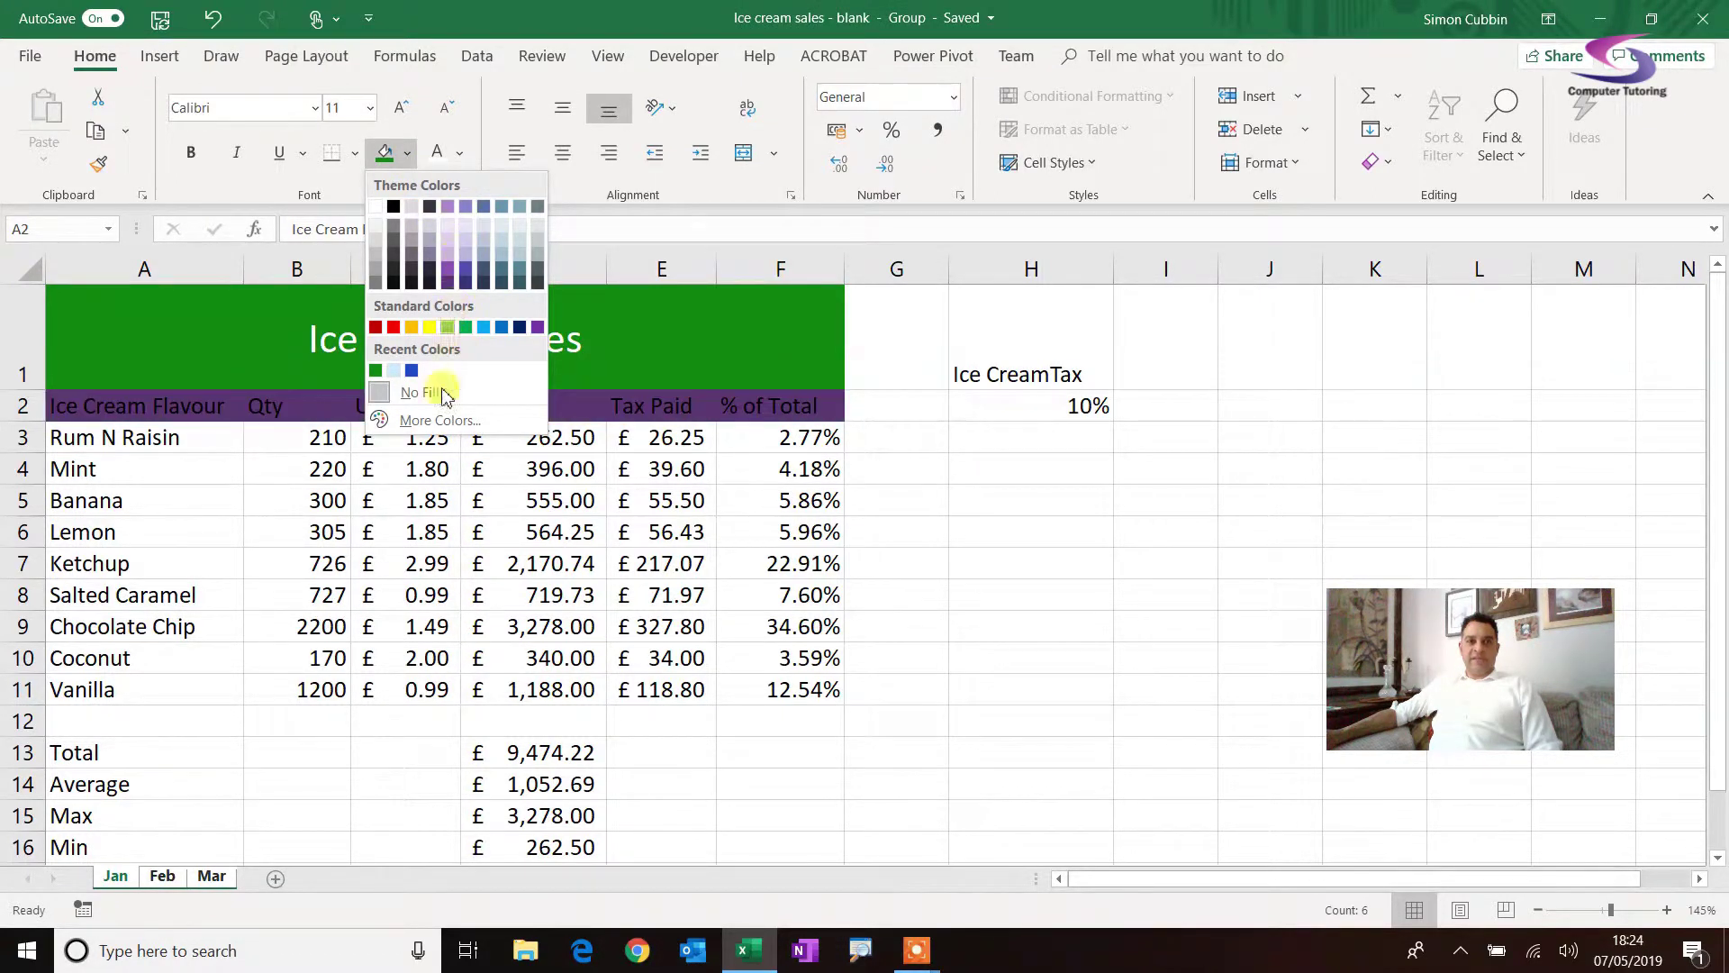
click(441, 420)
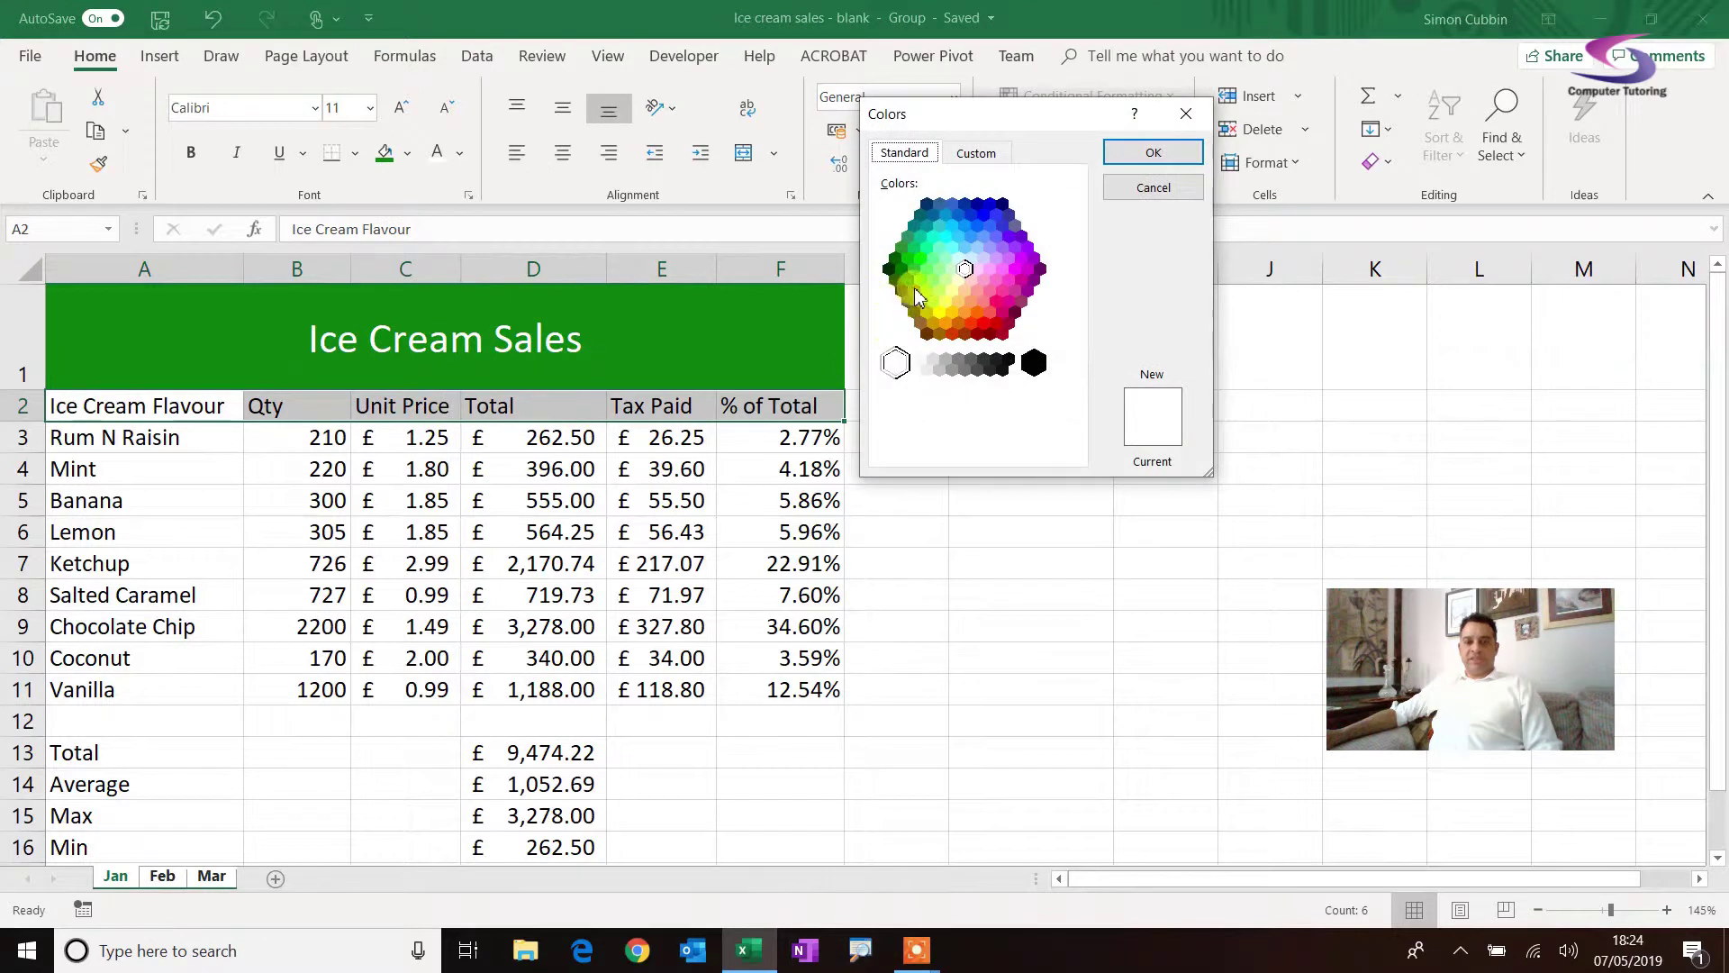
click(976, 152)
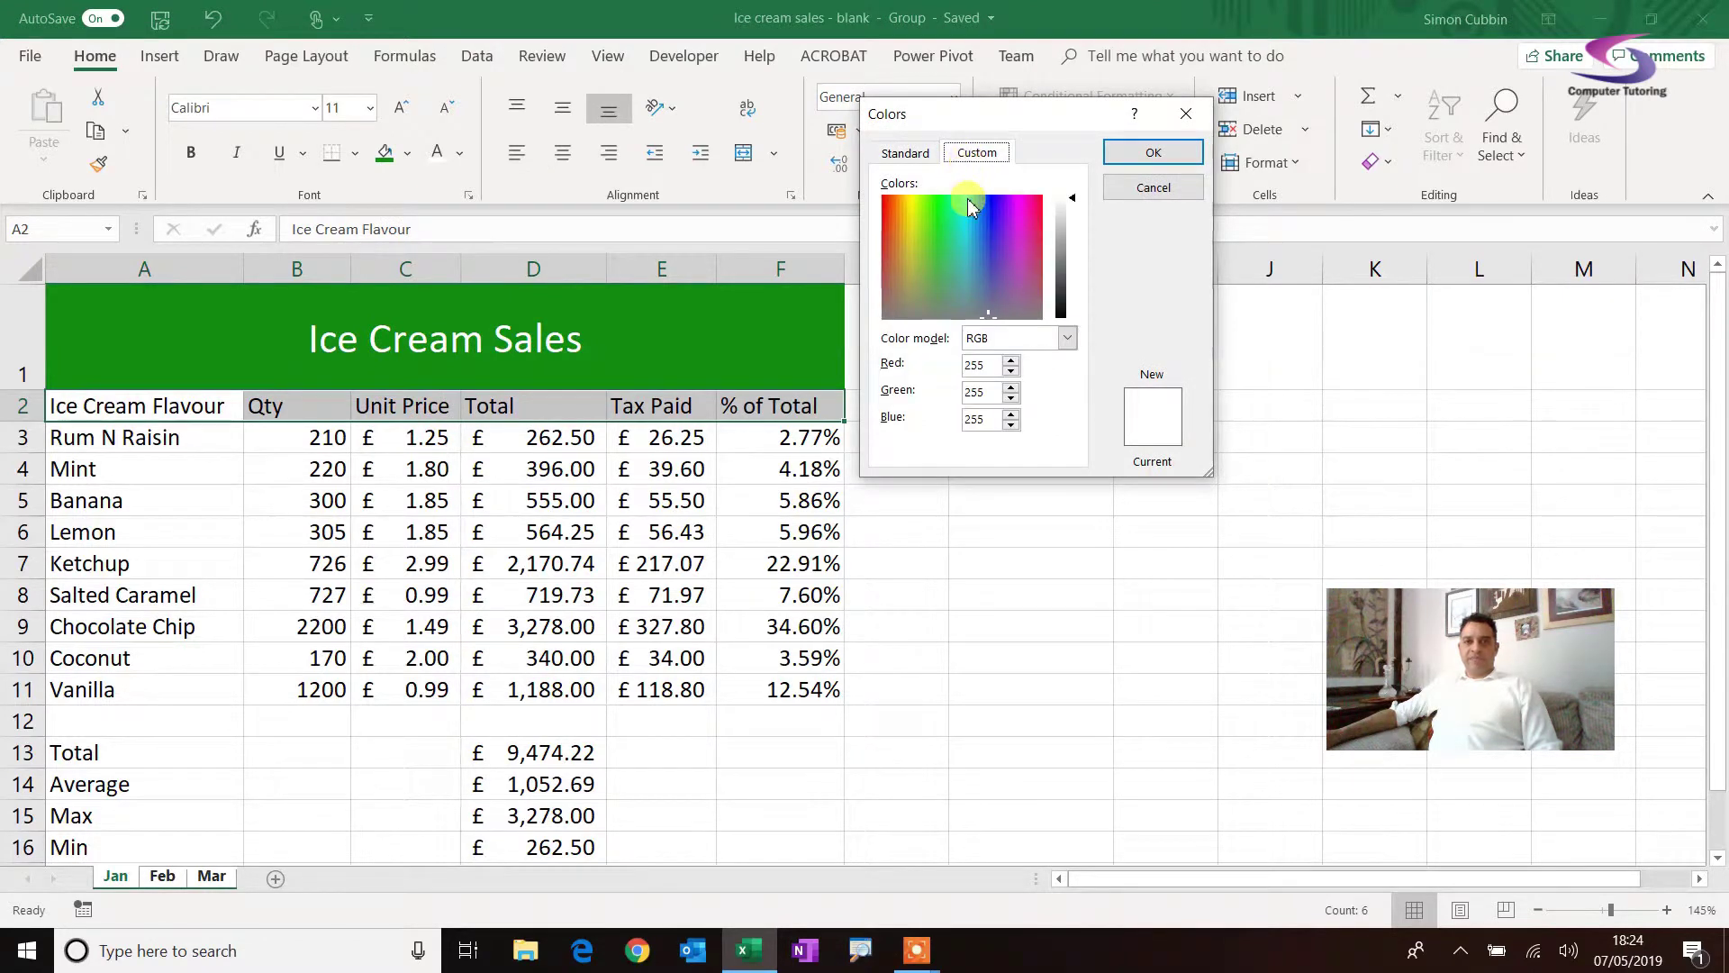
click(938, 208)
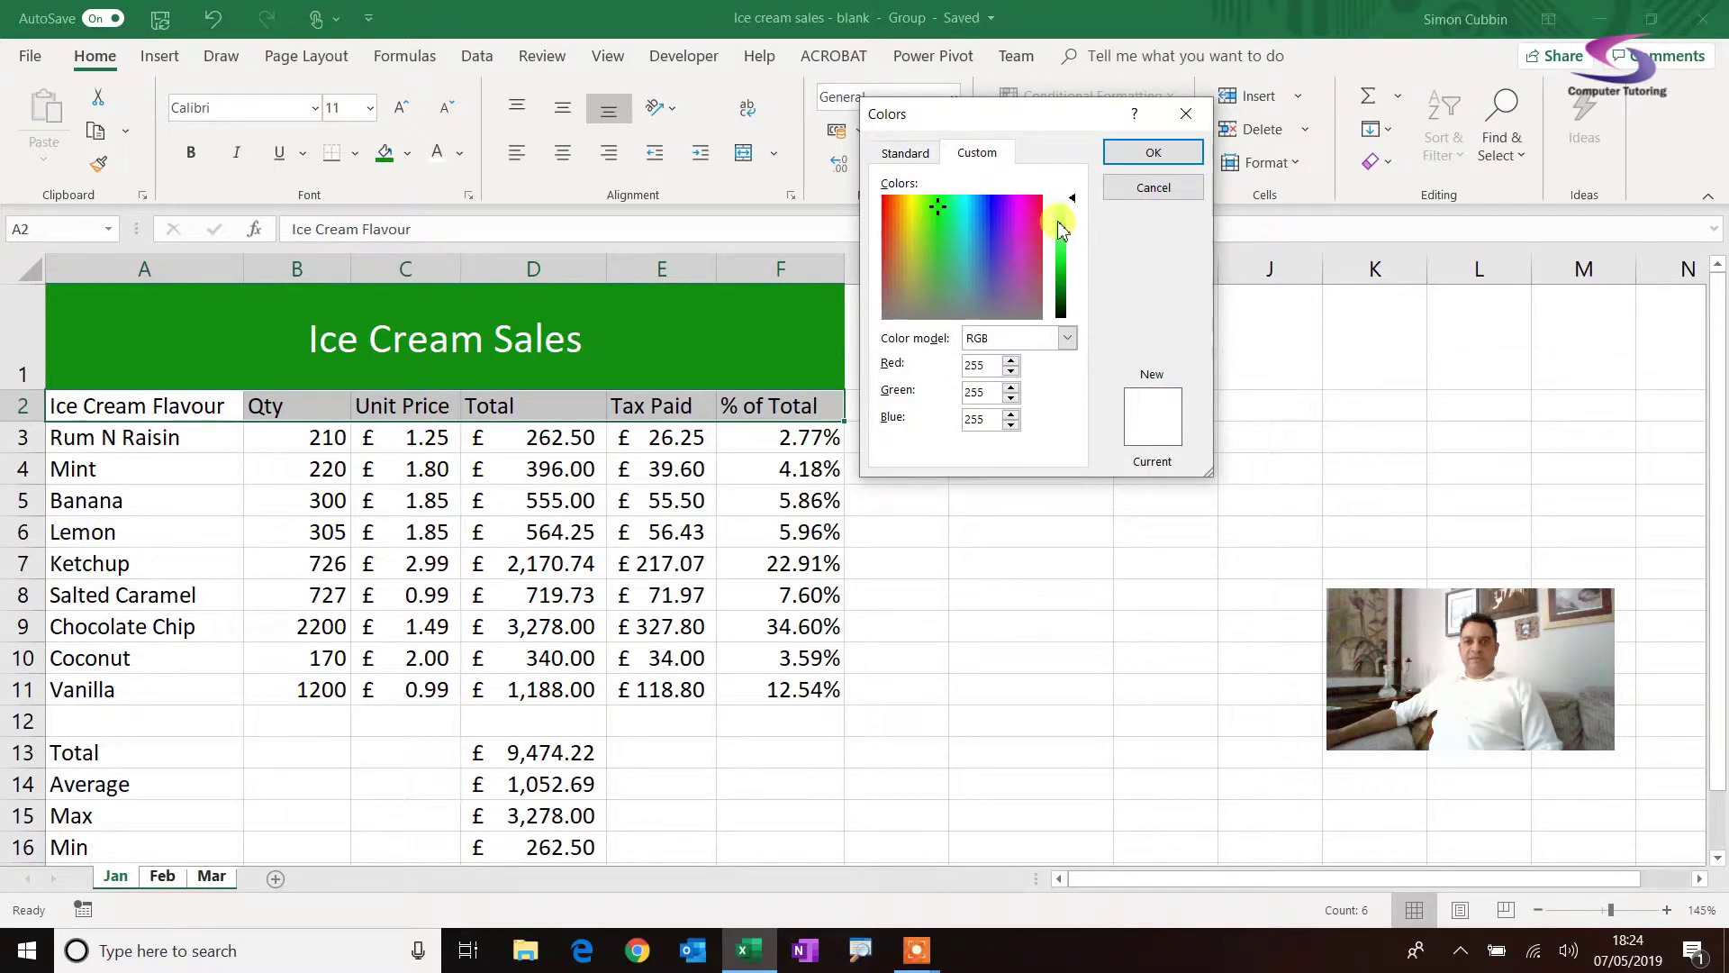
click(1061, 221)
click(1149, 151)
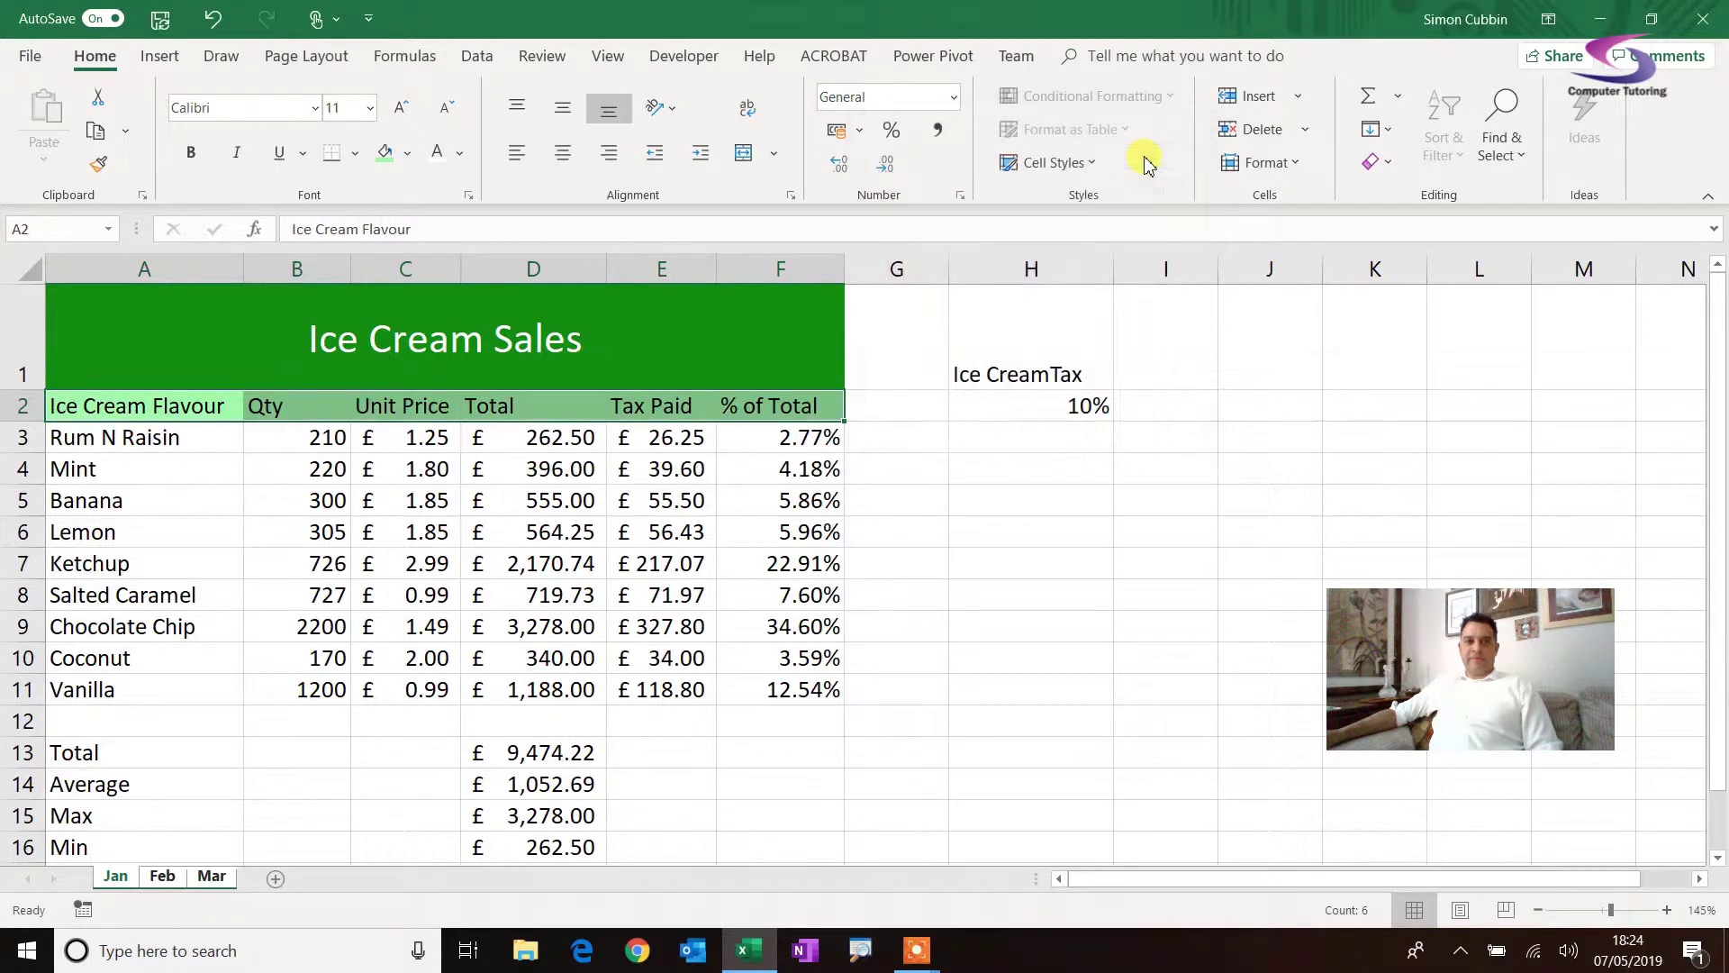
drag(202, 474, 794, 477)
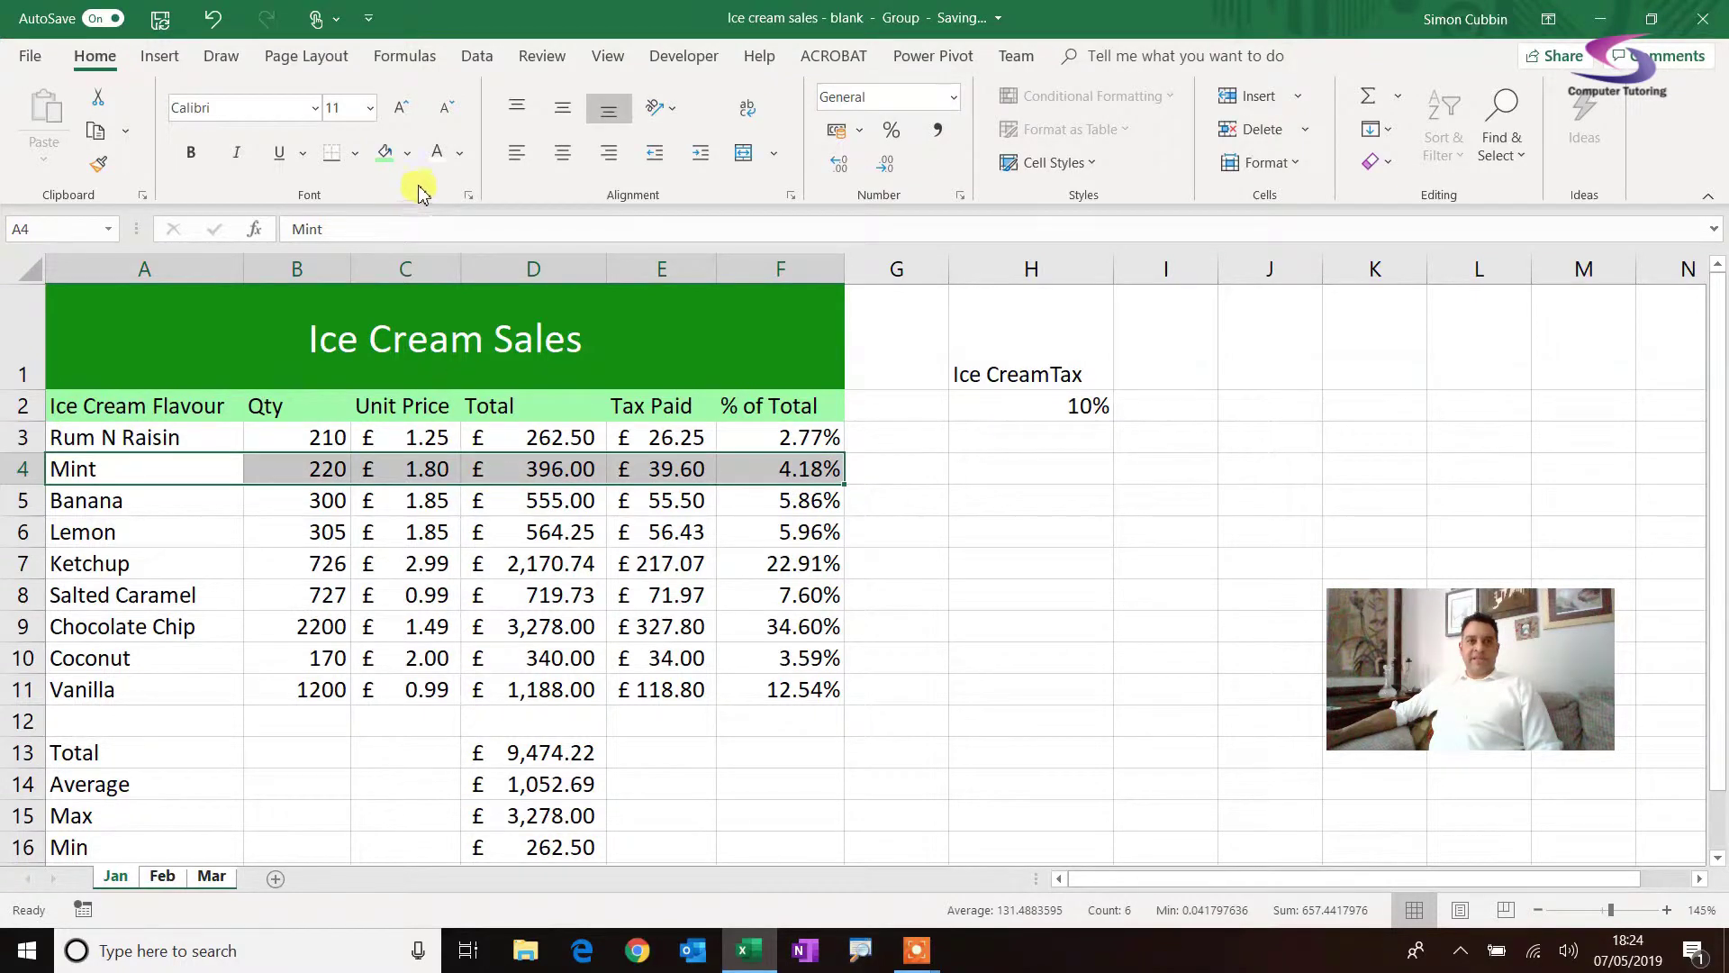
- Shade the Mint row A4:F4 grey, settling on a darker grey than the first try
click(410, 155)
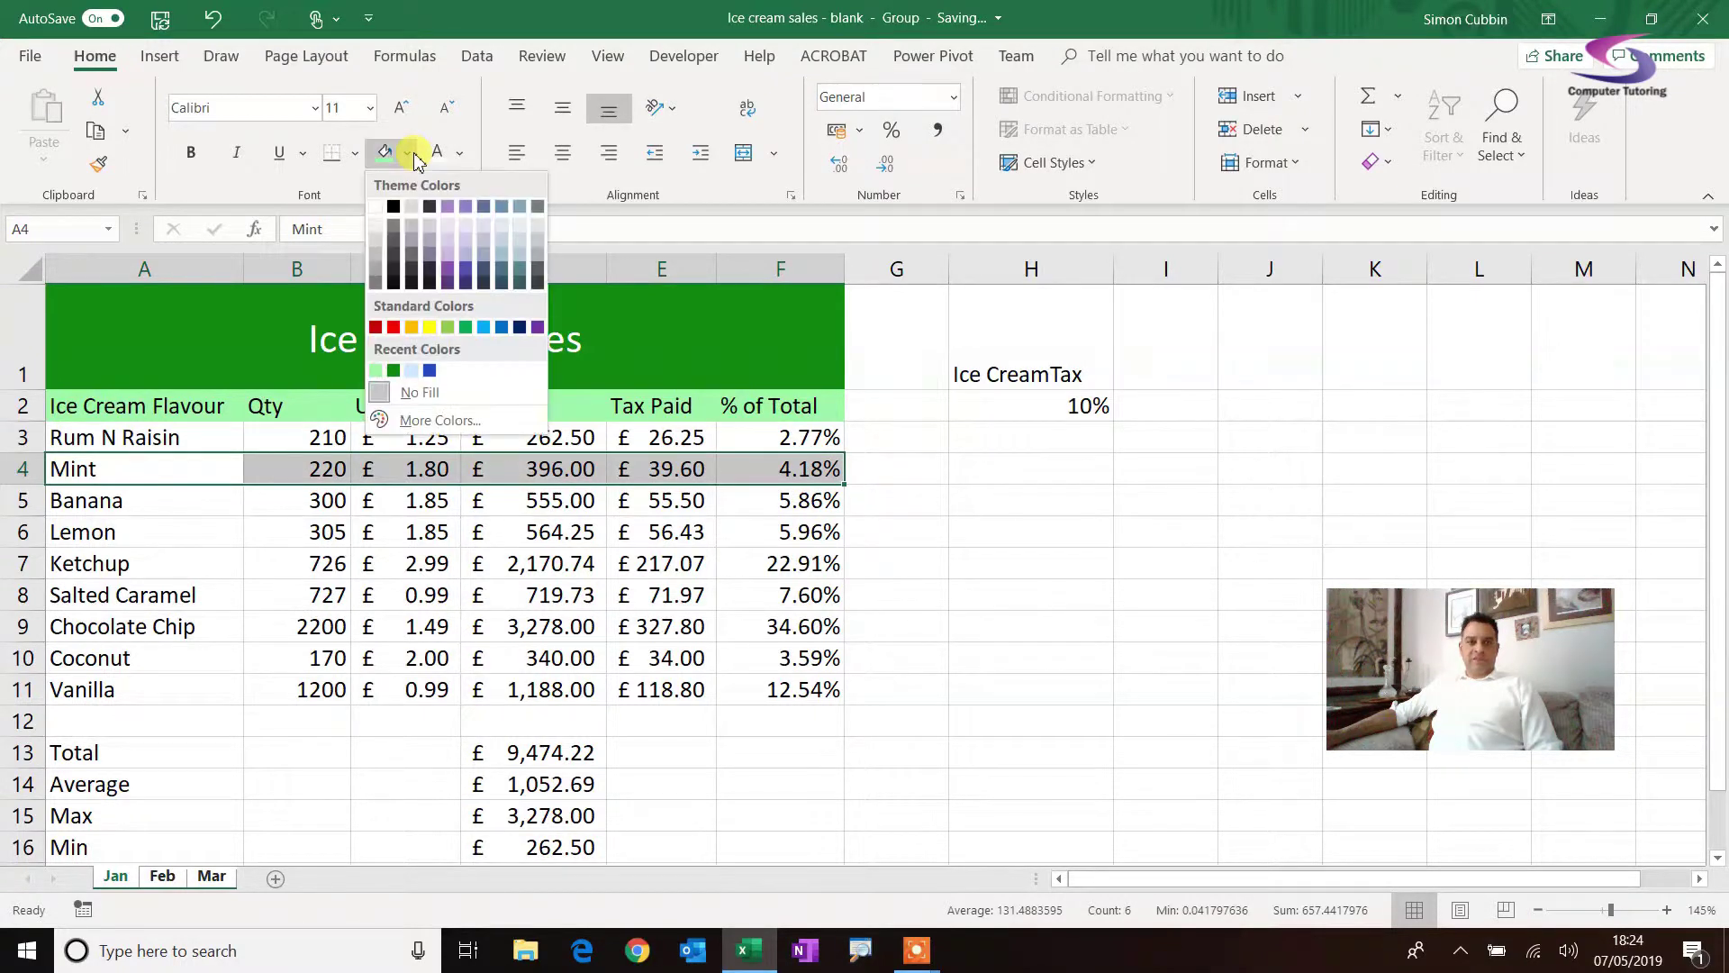
click(376, 225)
click(397, 601)
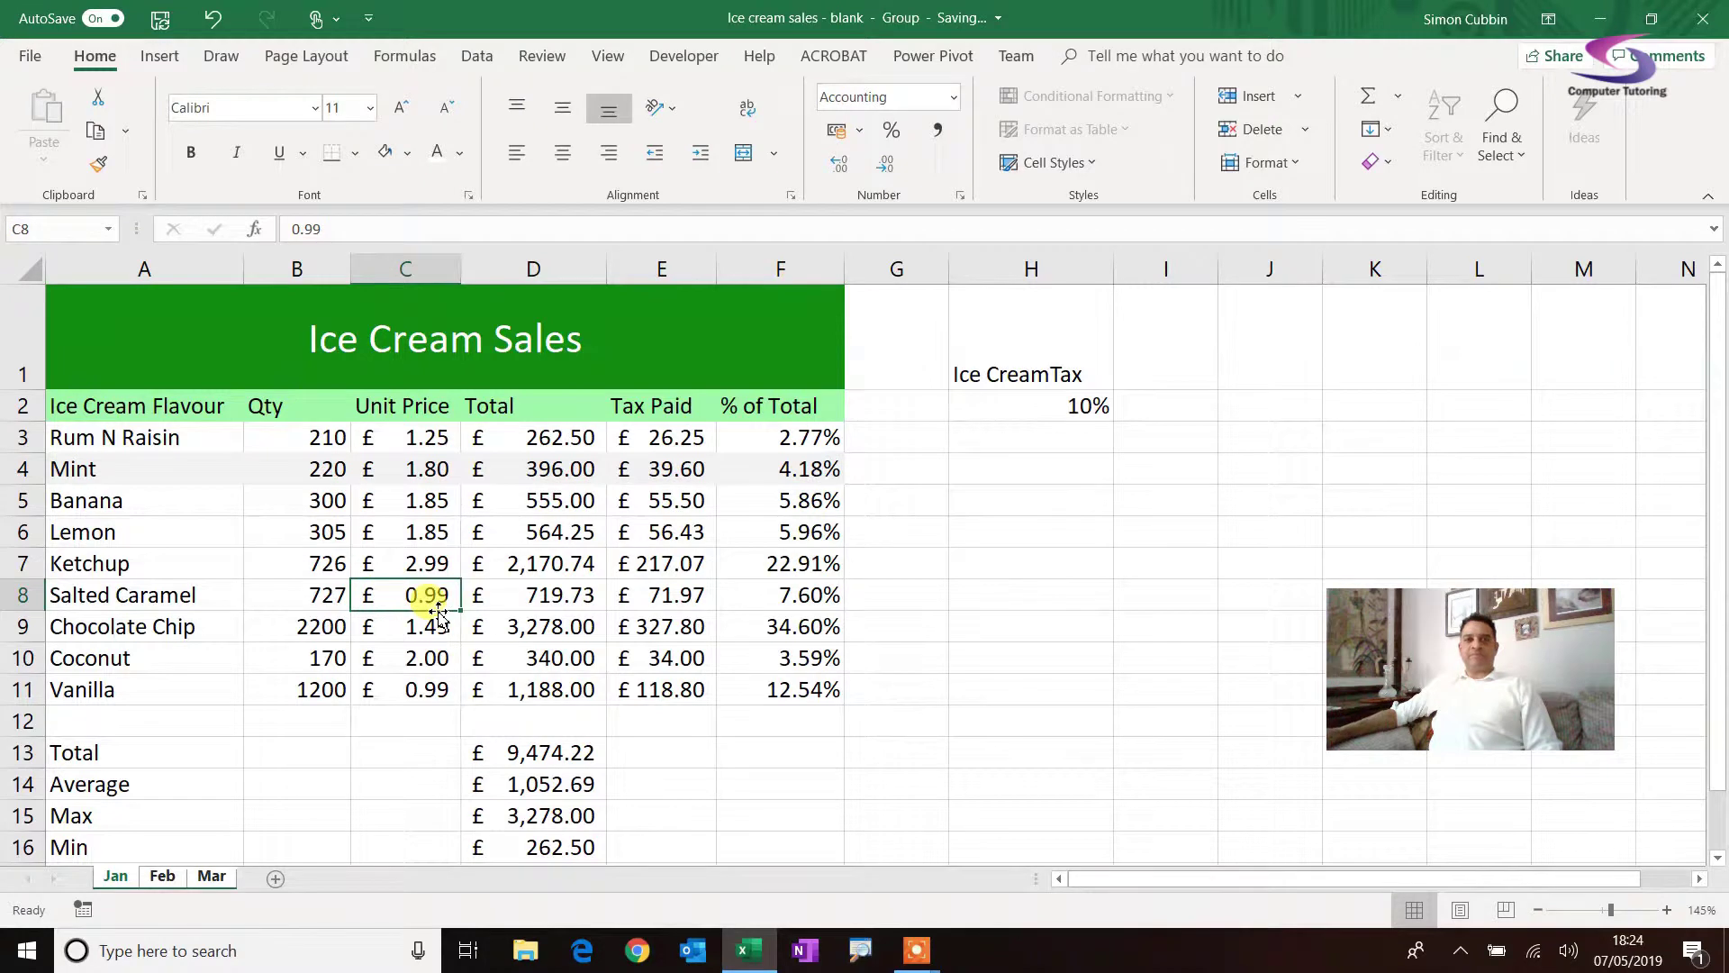
drag(95, 469, 763, 436)
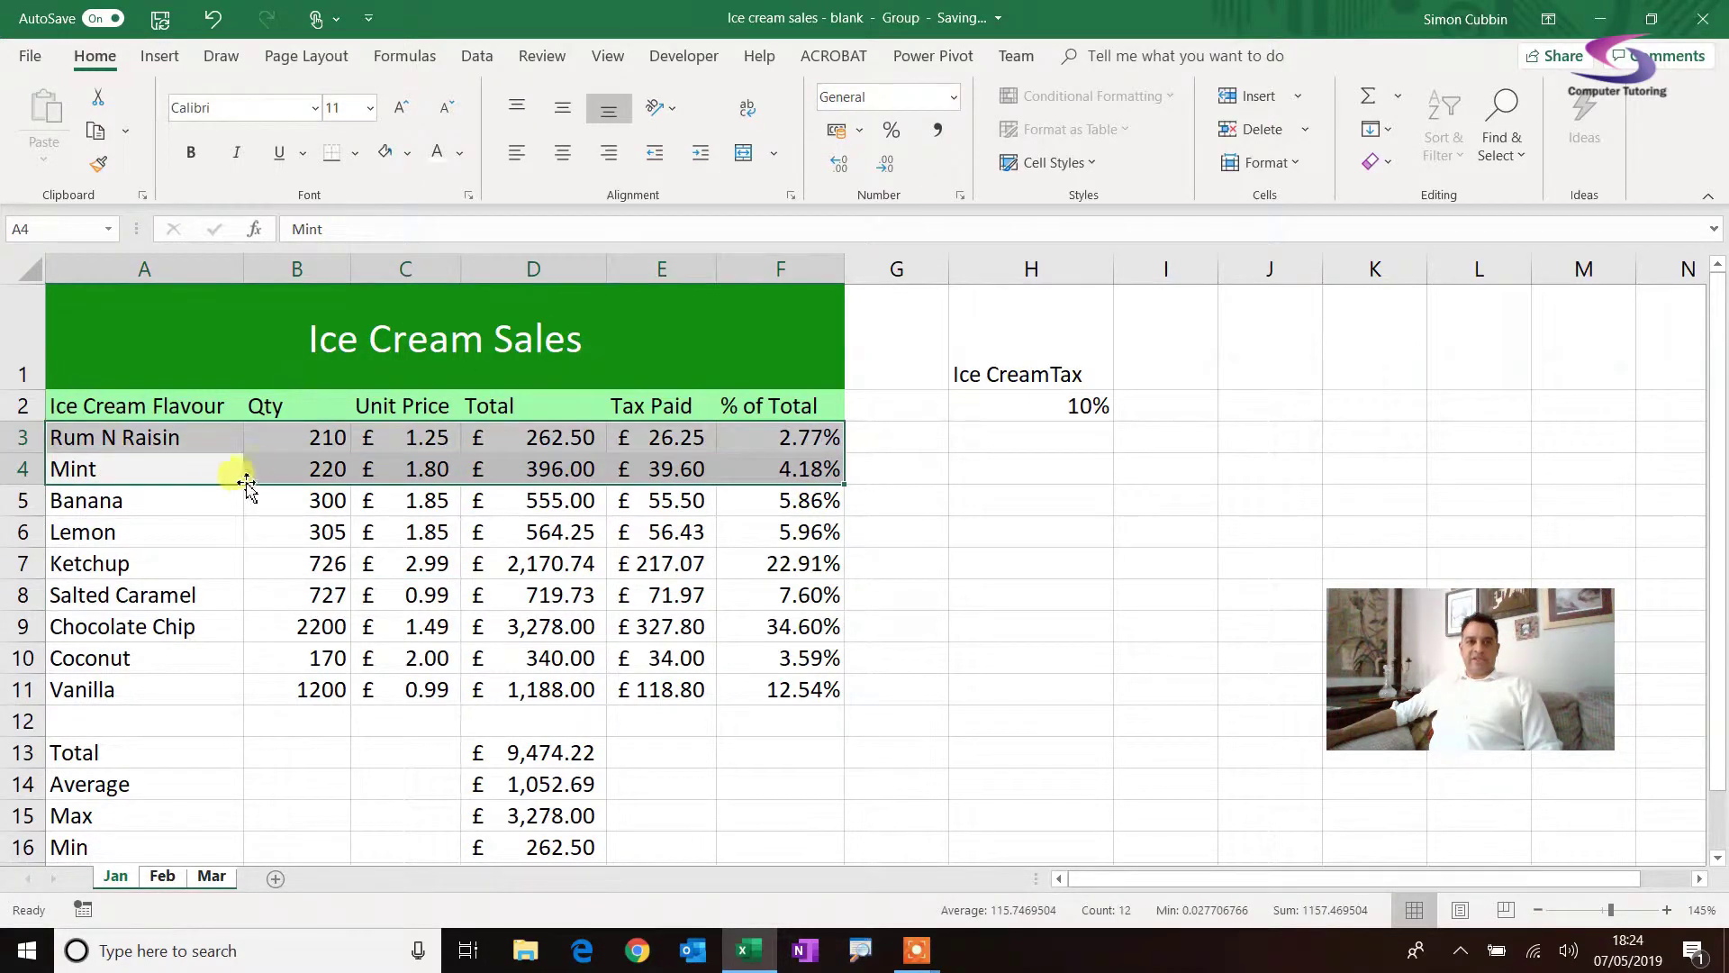
drag(178, 469, 733, 466)
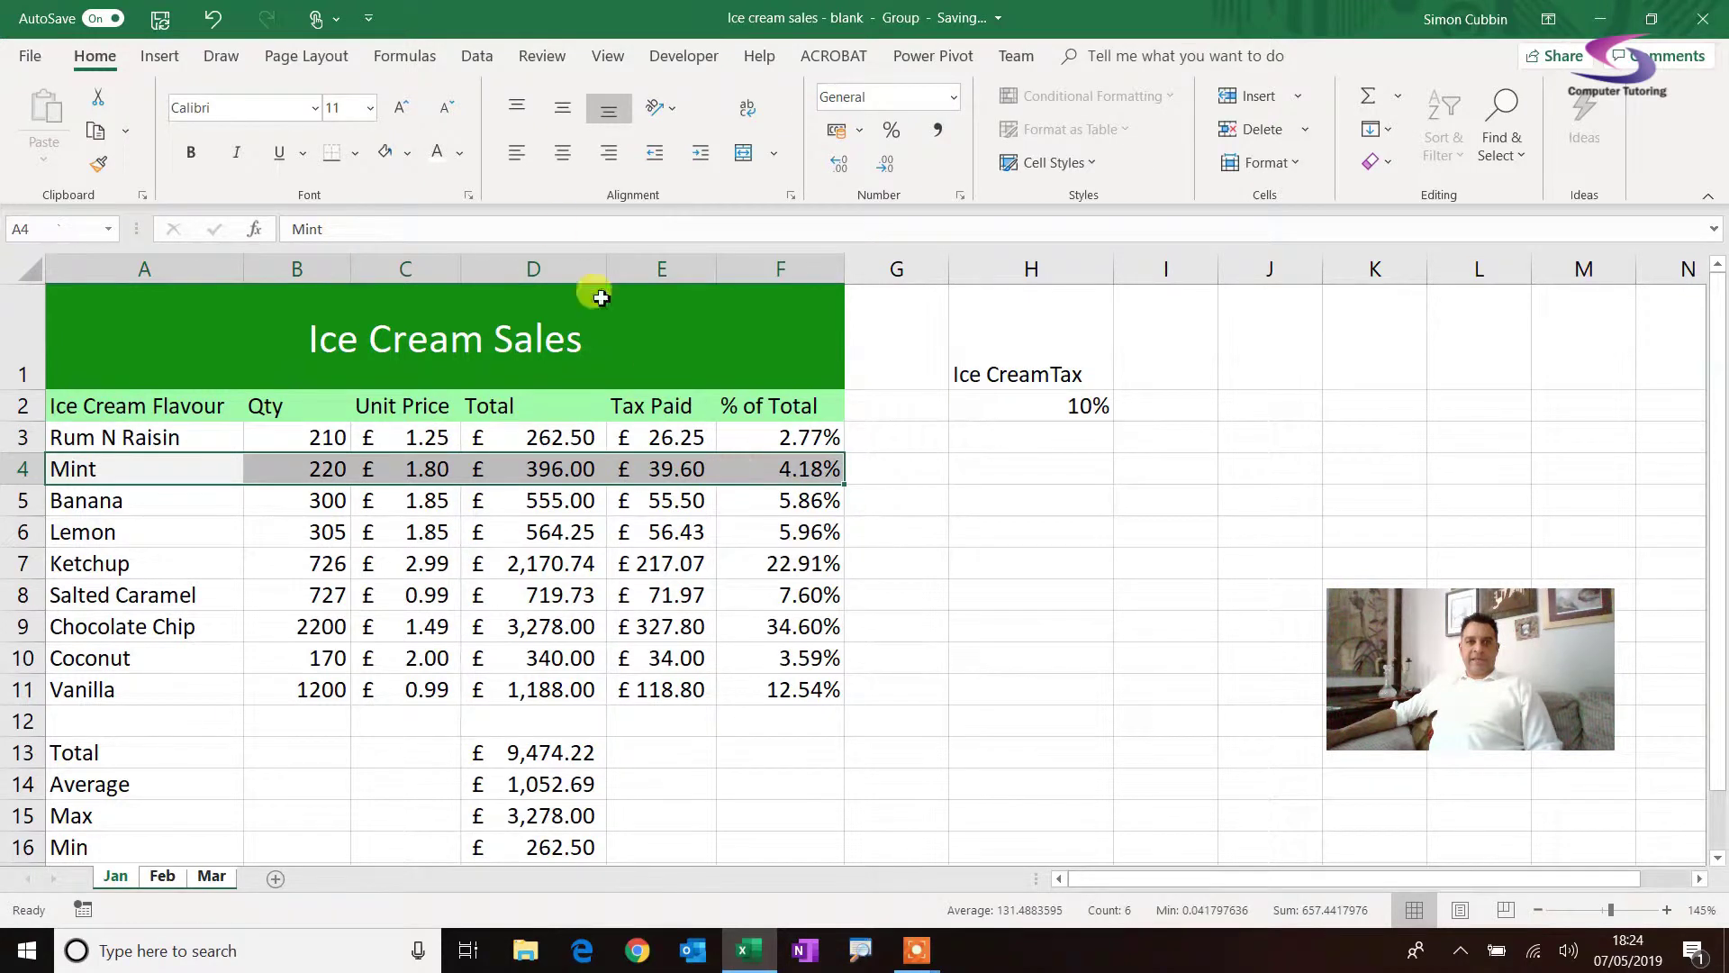
click(408, 157)
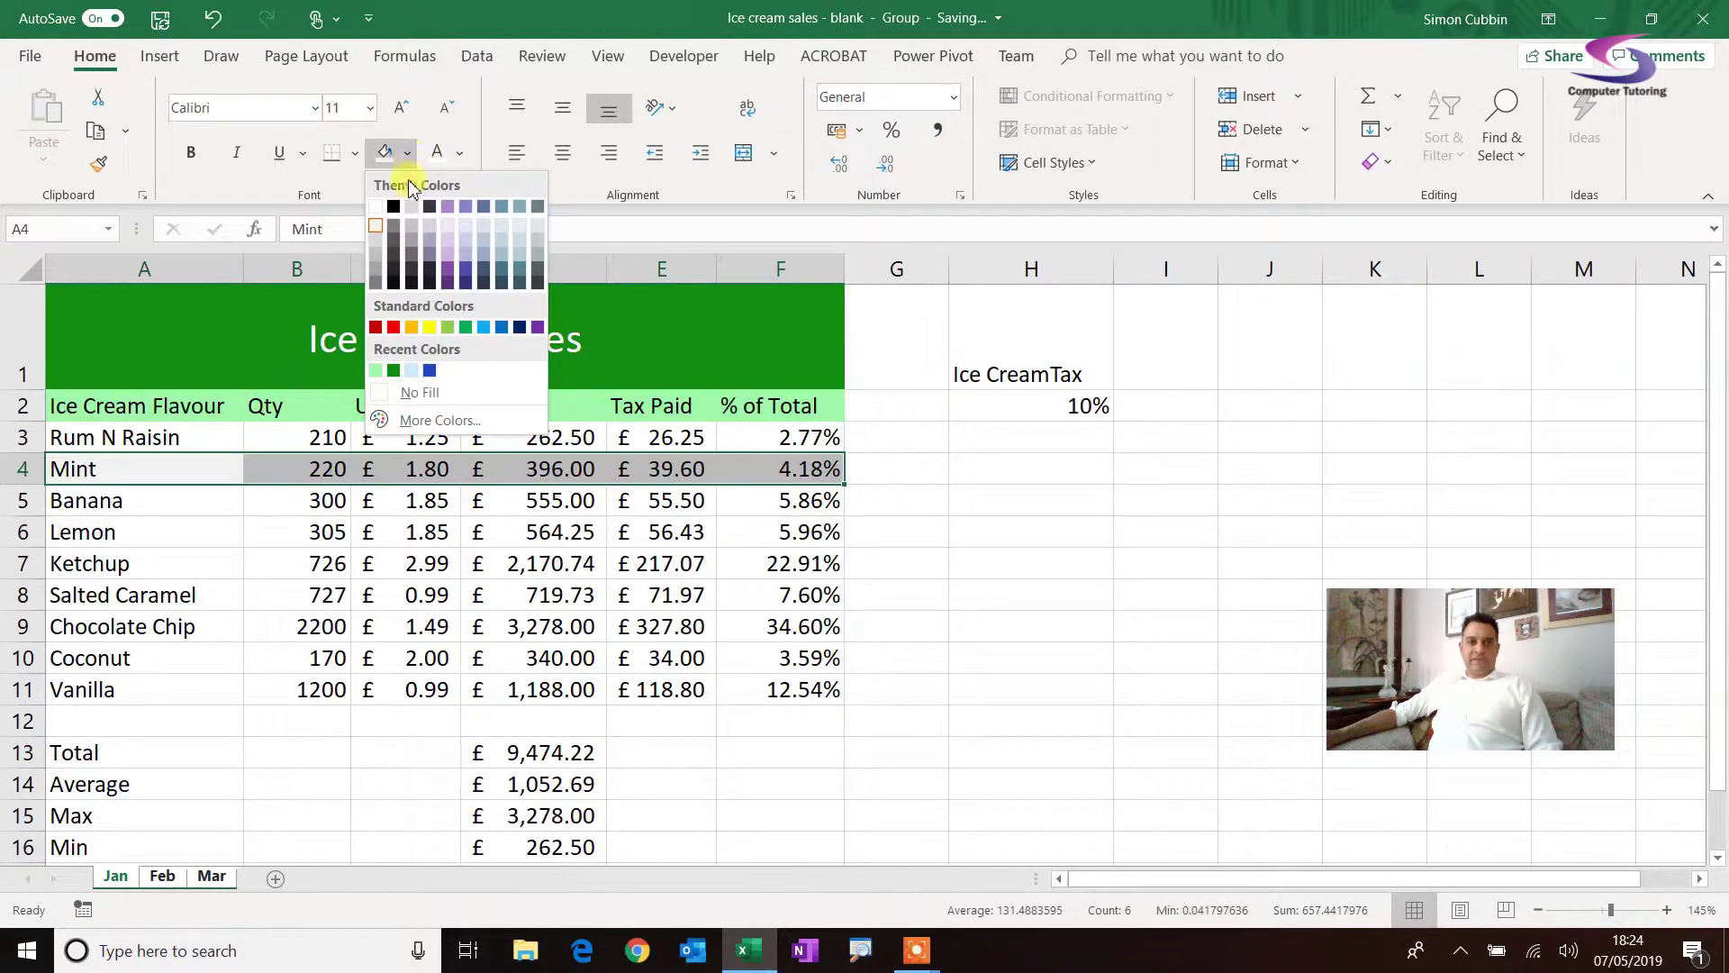
click(377, 258)
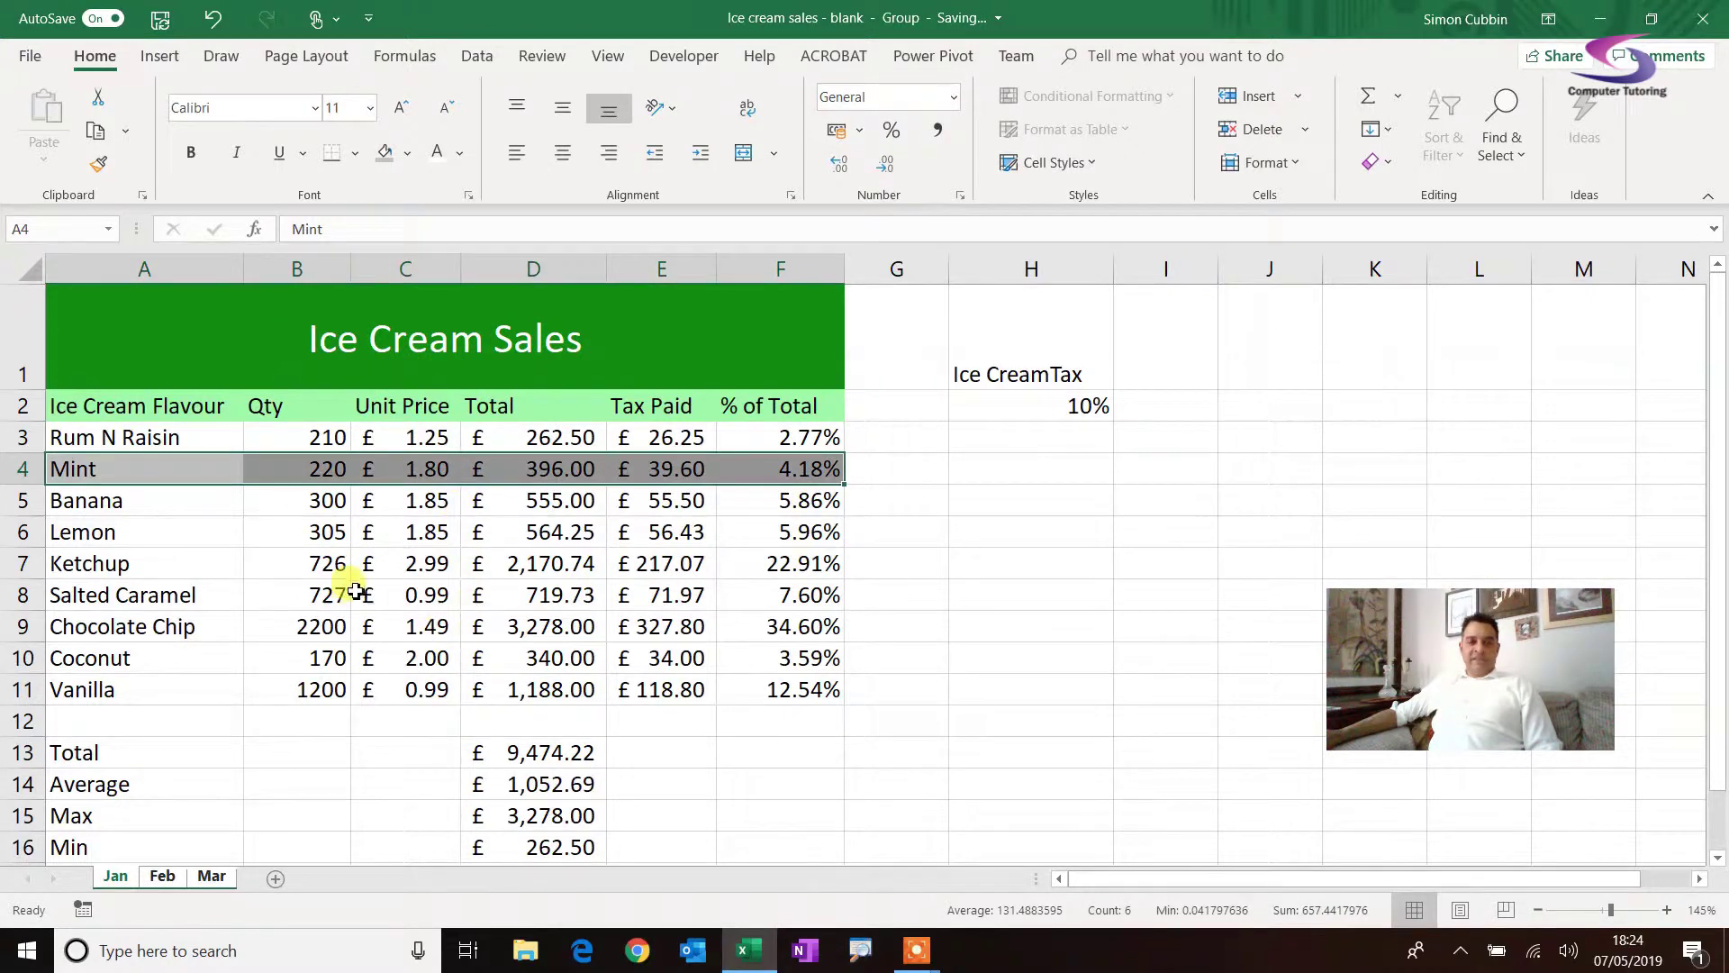
- Copy the two-row banding from A3:F4 down through A5:F17 with Format Painter
click(135, 436)
click(147, 473)
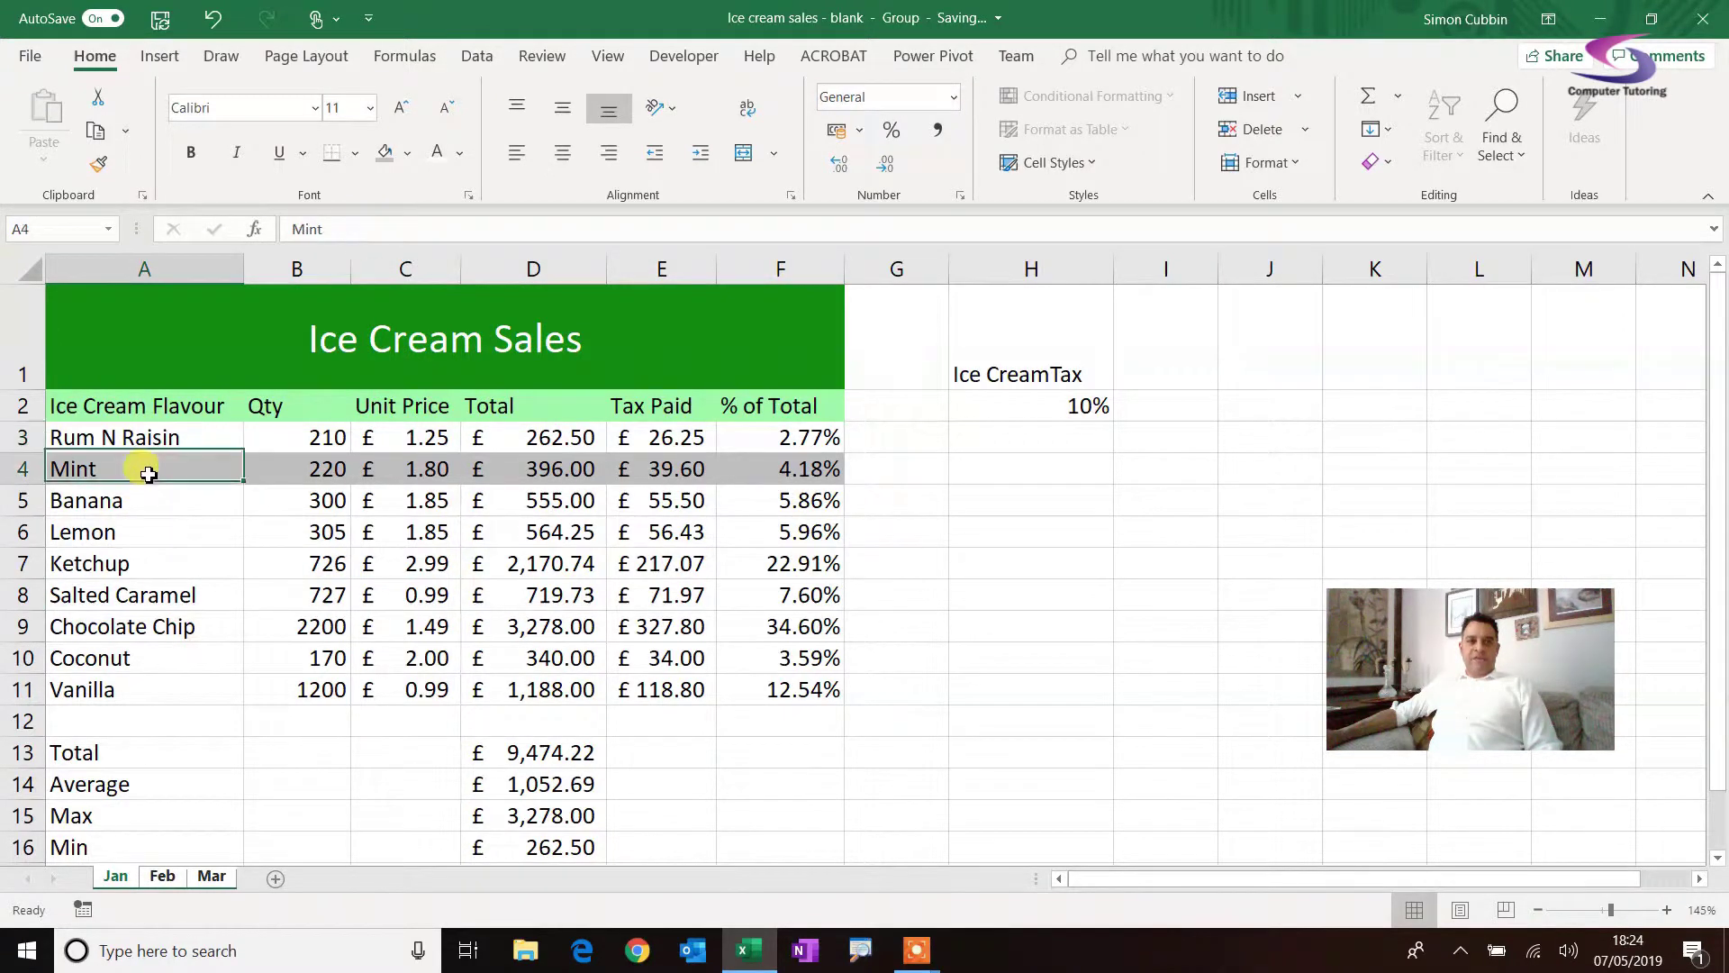
click(142, 502)
click(143, 533)
click(144, 565)
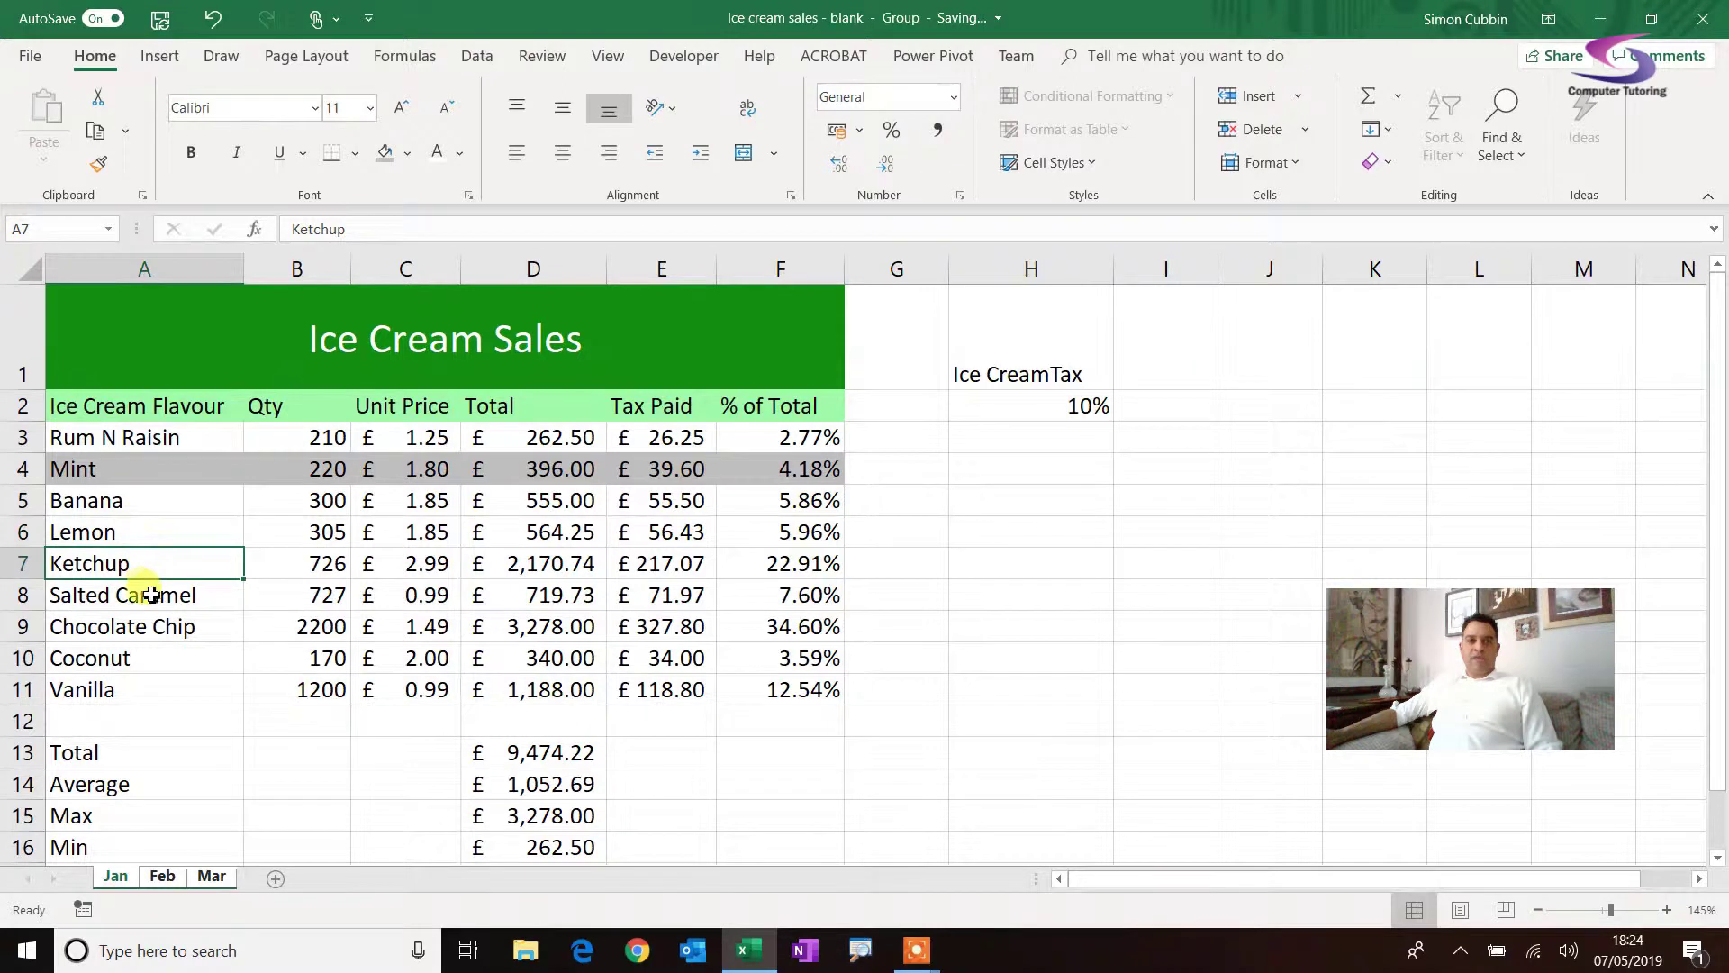
click(151, 595)
drag(141, 432, 782, 480)
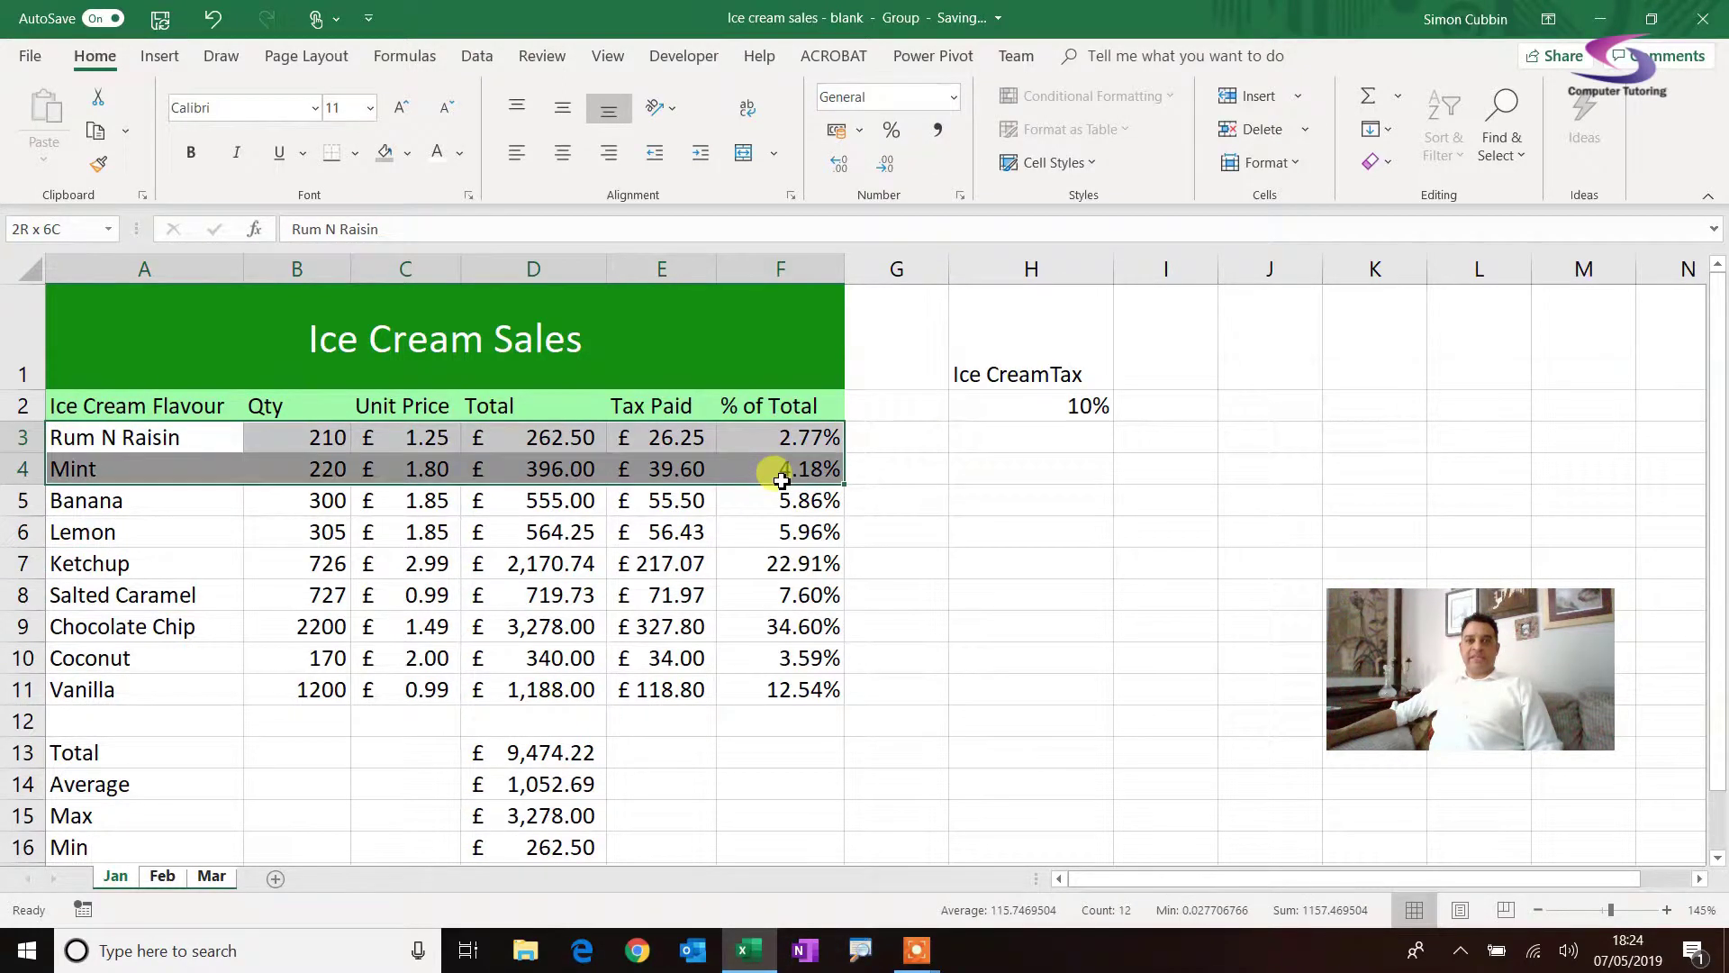
click(100, 166)
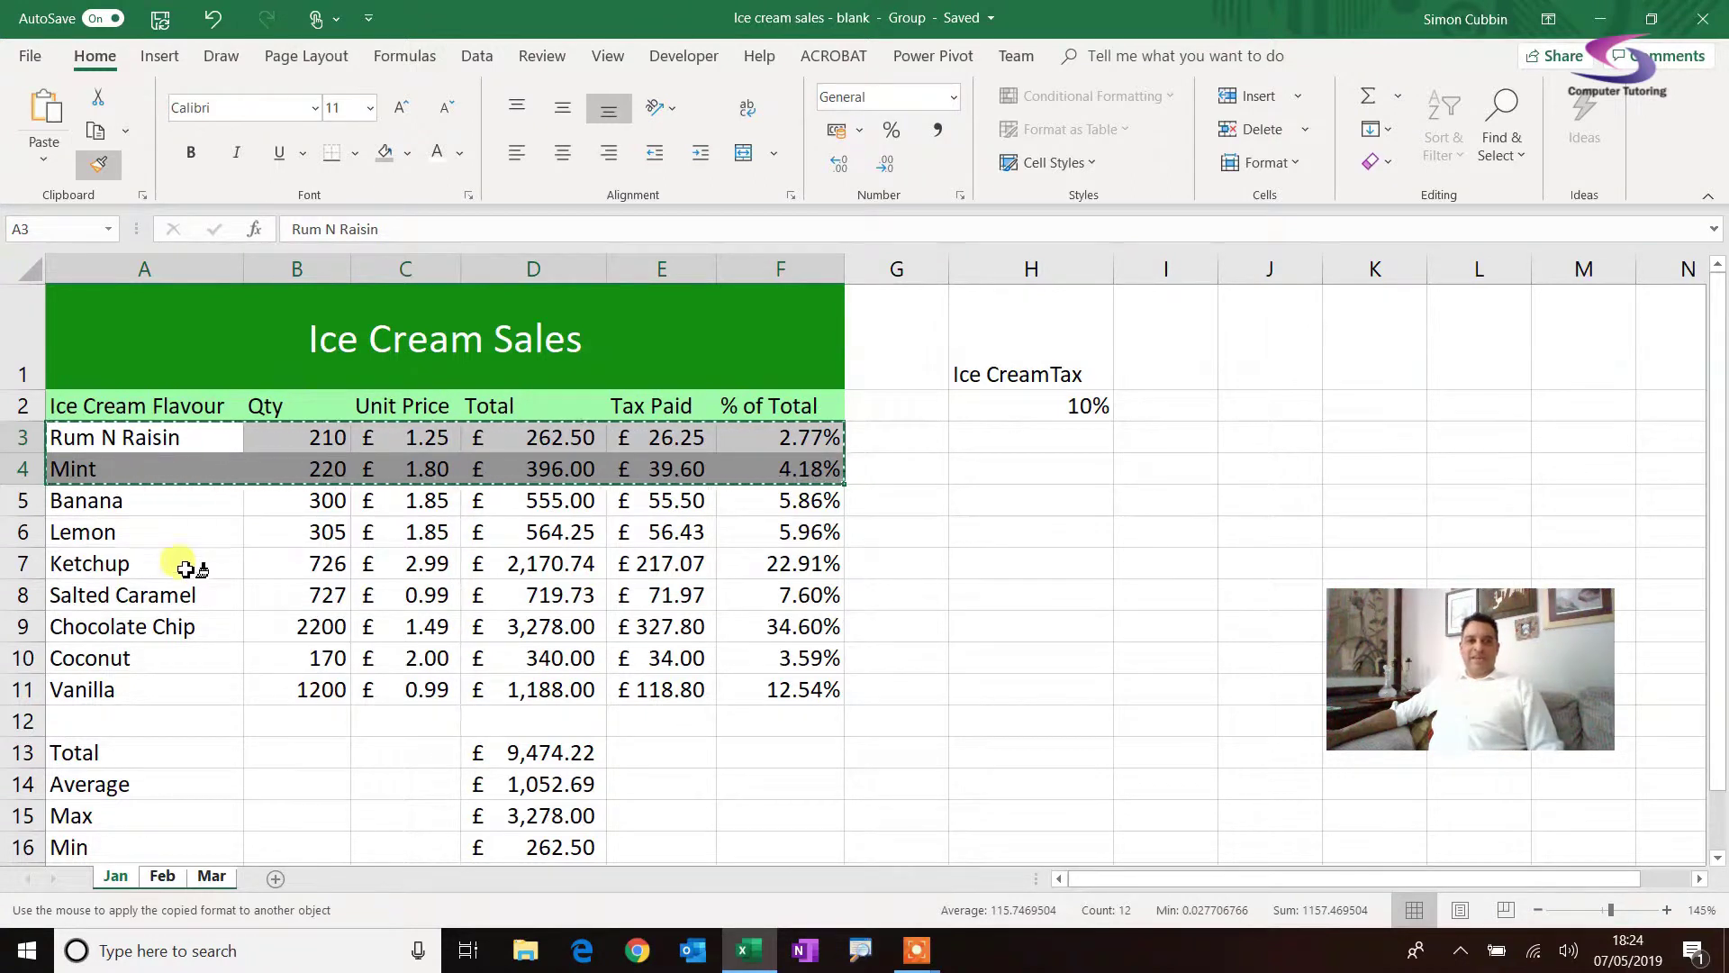
mouse_move(127, 495)
mouse_down()
mouse_move(803, 540)
mouse_move(810, 895)
mouse_move(810, 753)
mouse_move(813, 778)
mouse_up()
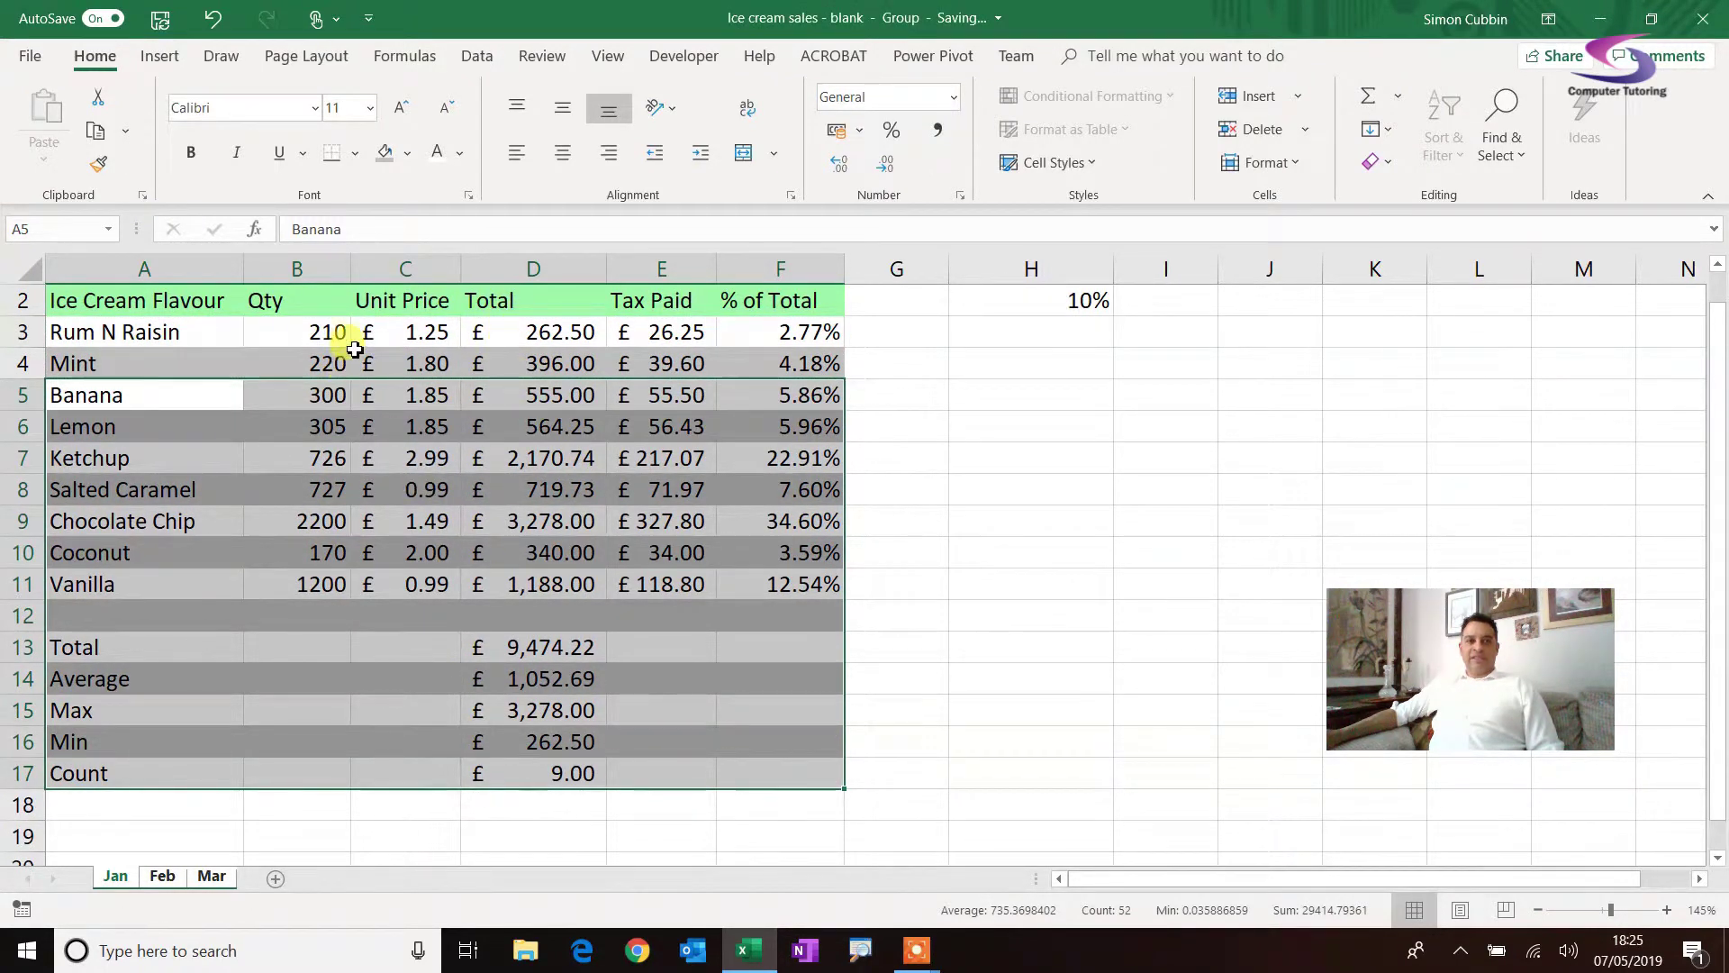
click(304, 333)
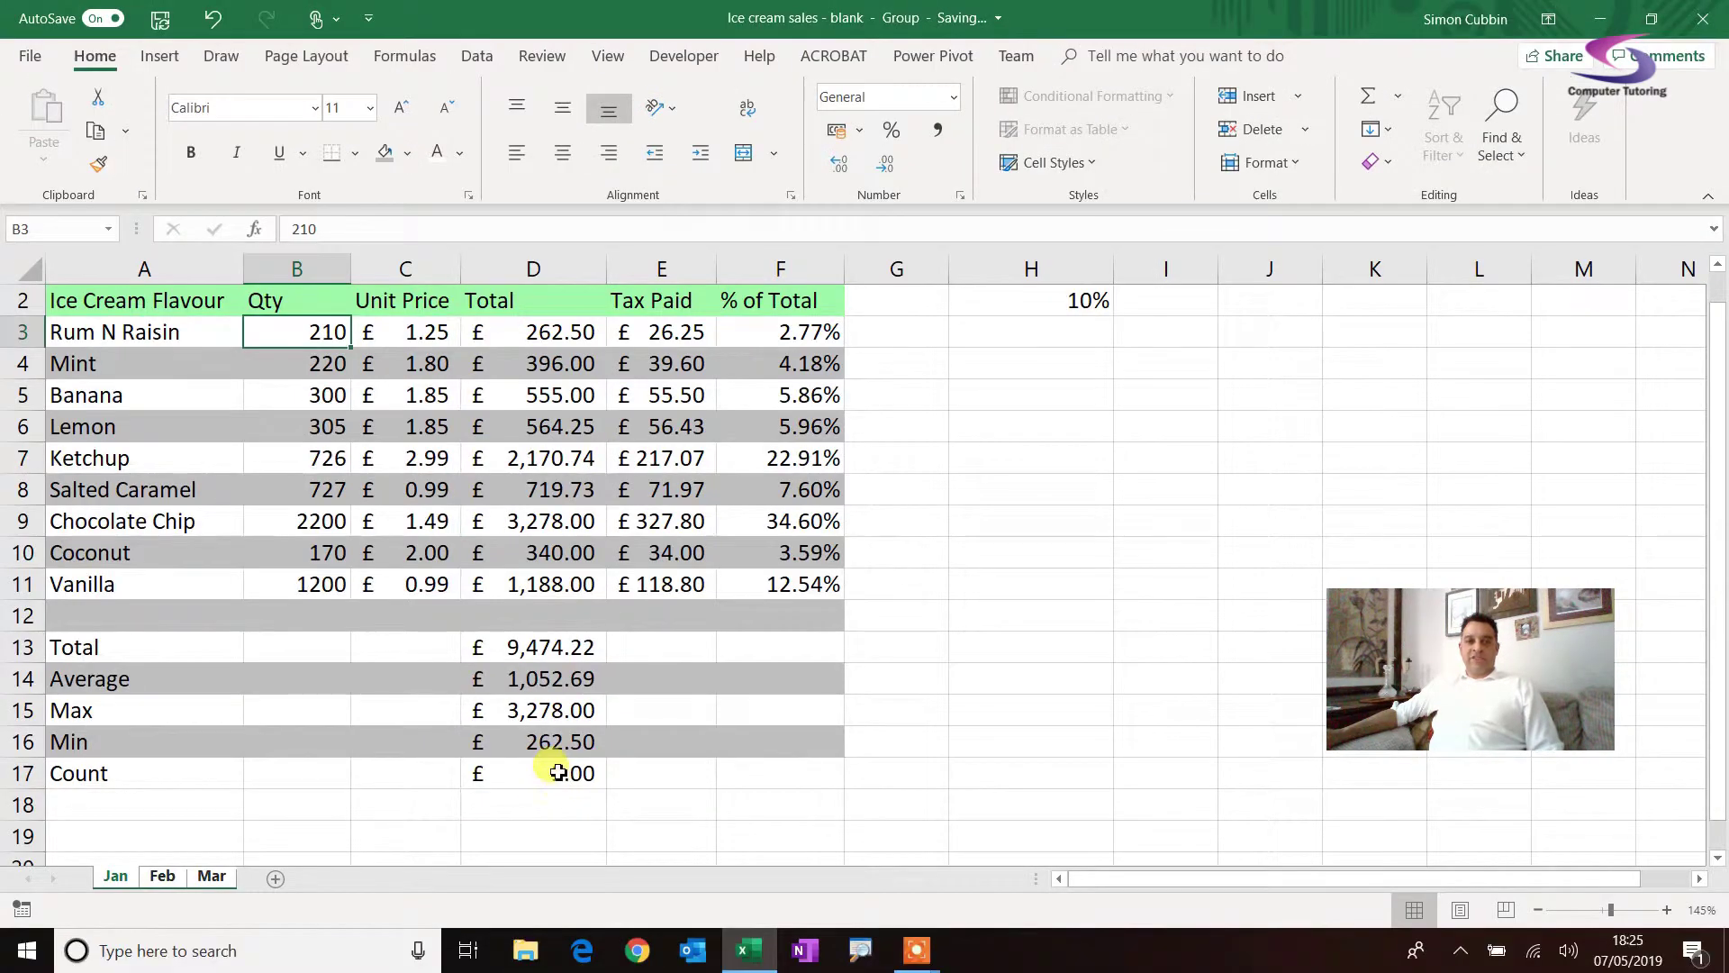
- Switch D17's Count result from currency to General format so it reads 9
click(559, 773)
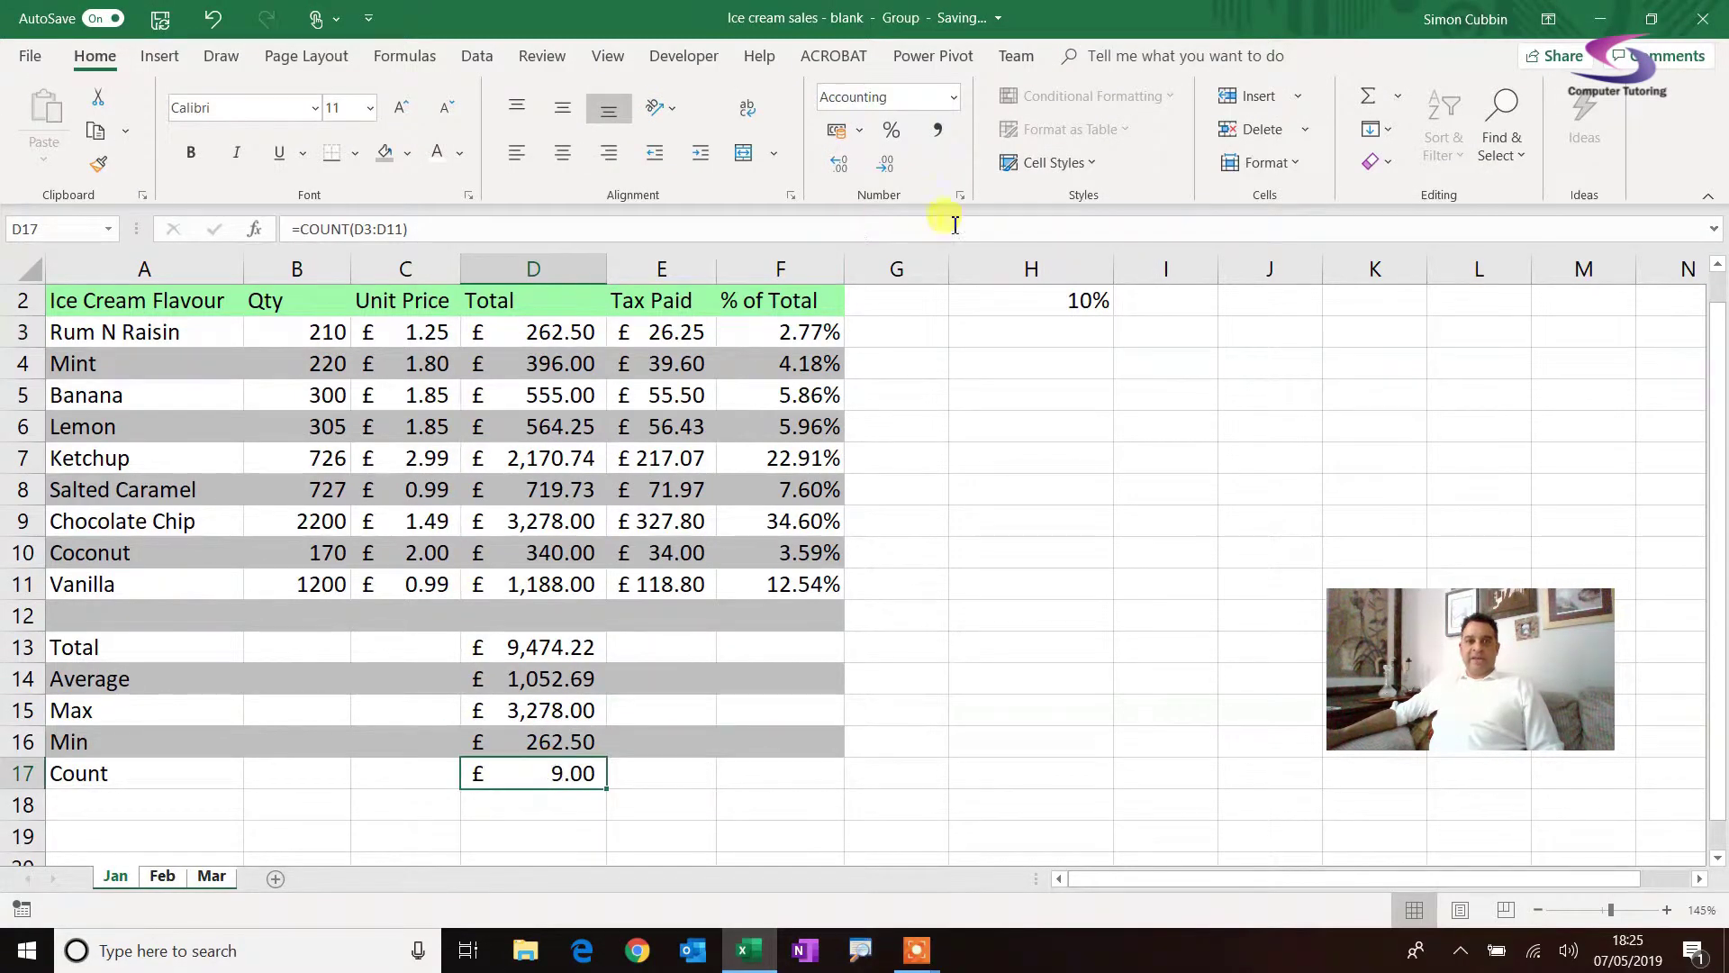
click(953, 97)
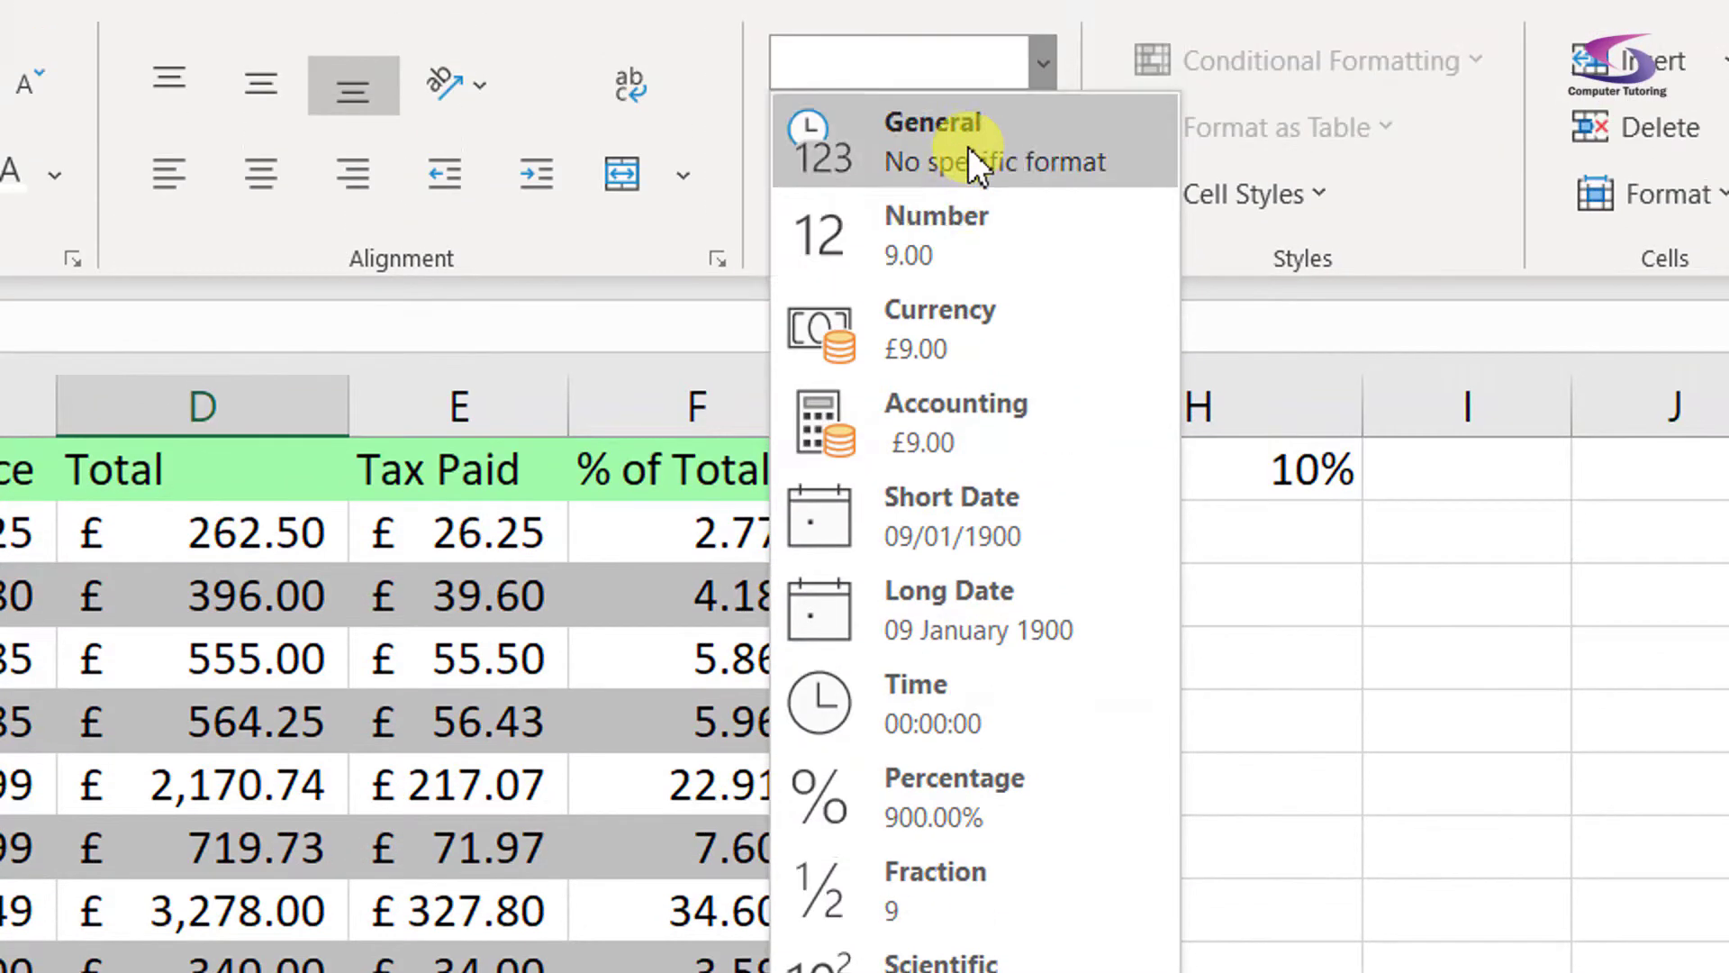
click(949, 166)
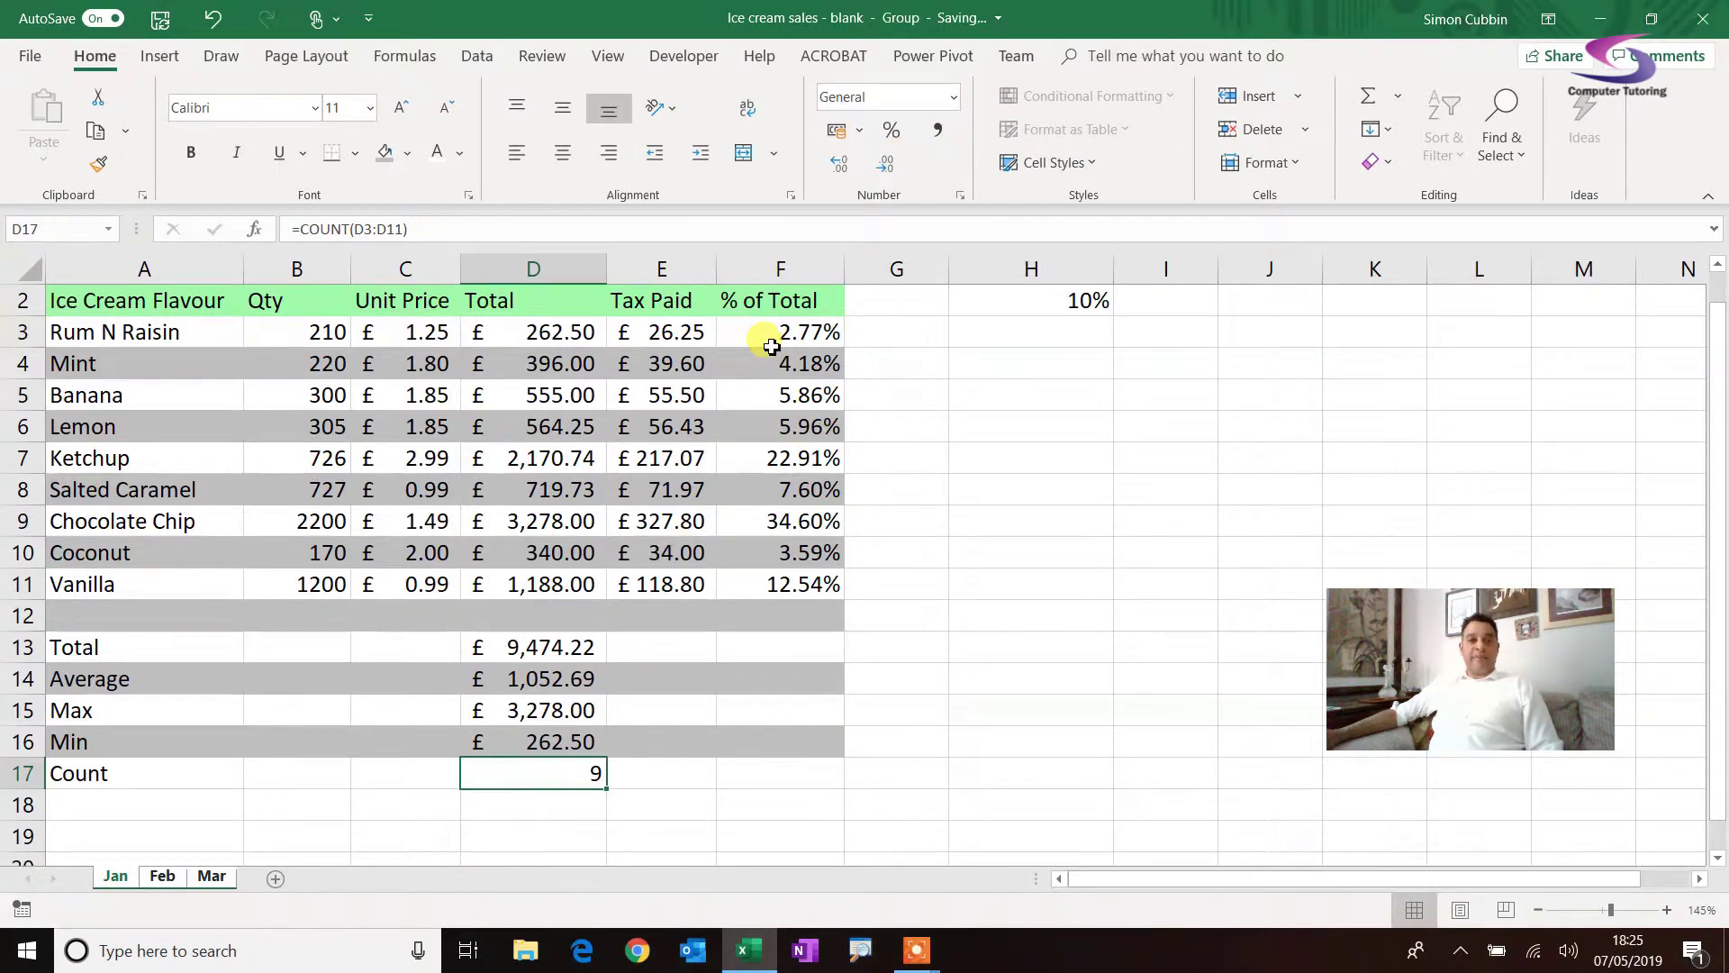
scroll(567, 653, up, 1)
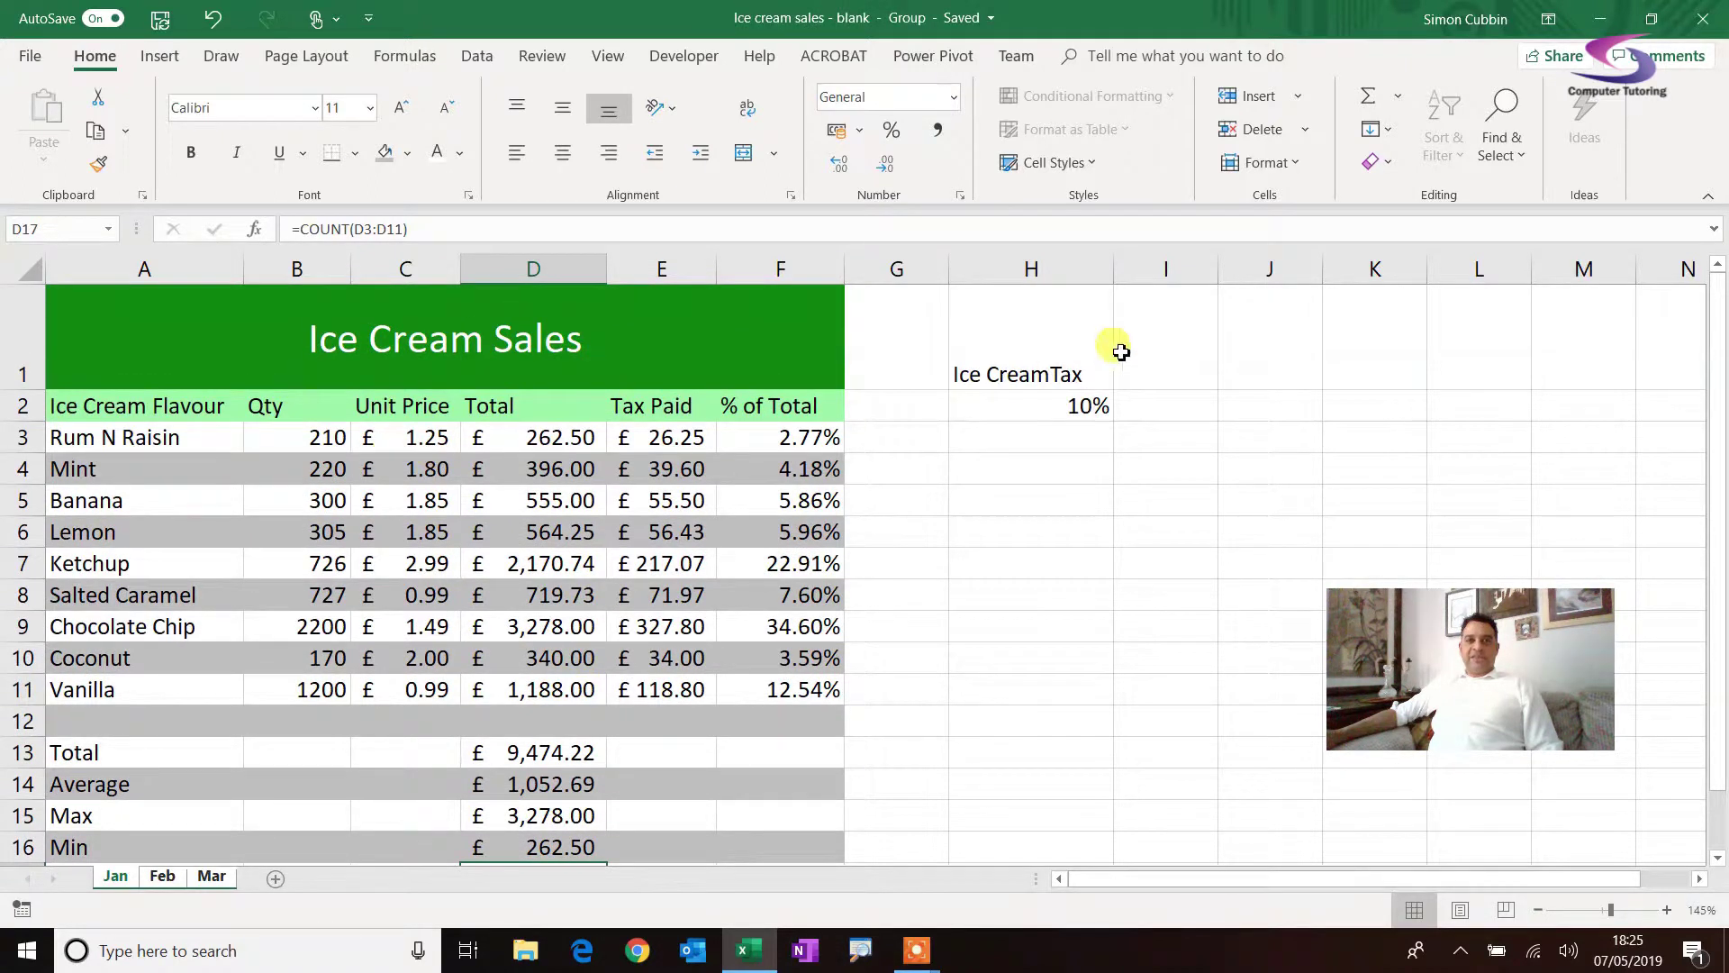
- Give H1's Ice CreamTax heading a dark green fill and white text, centred vertically and horizontally
click(1070, 347)
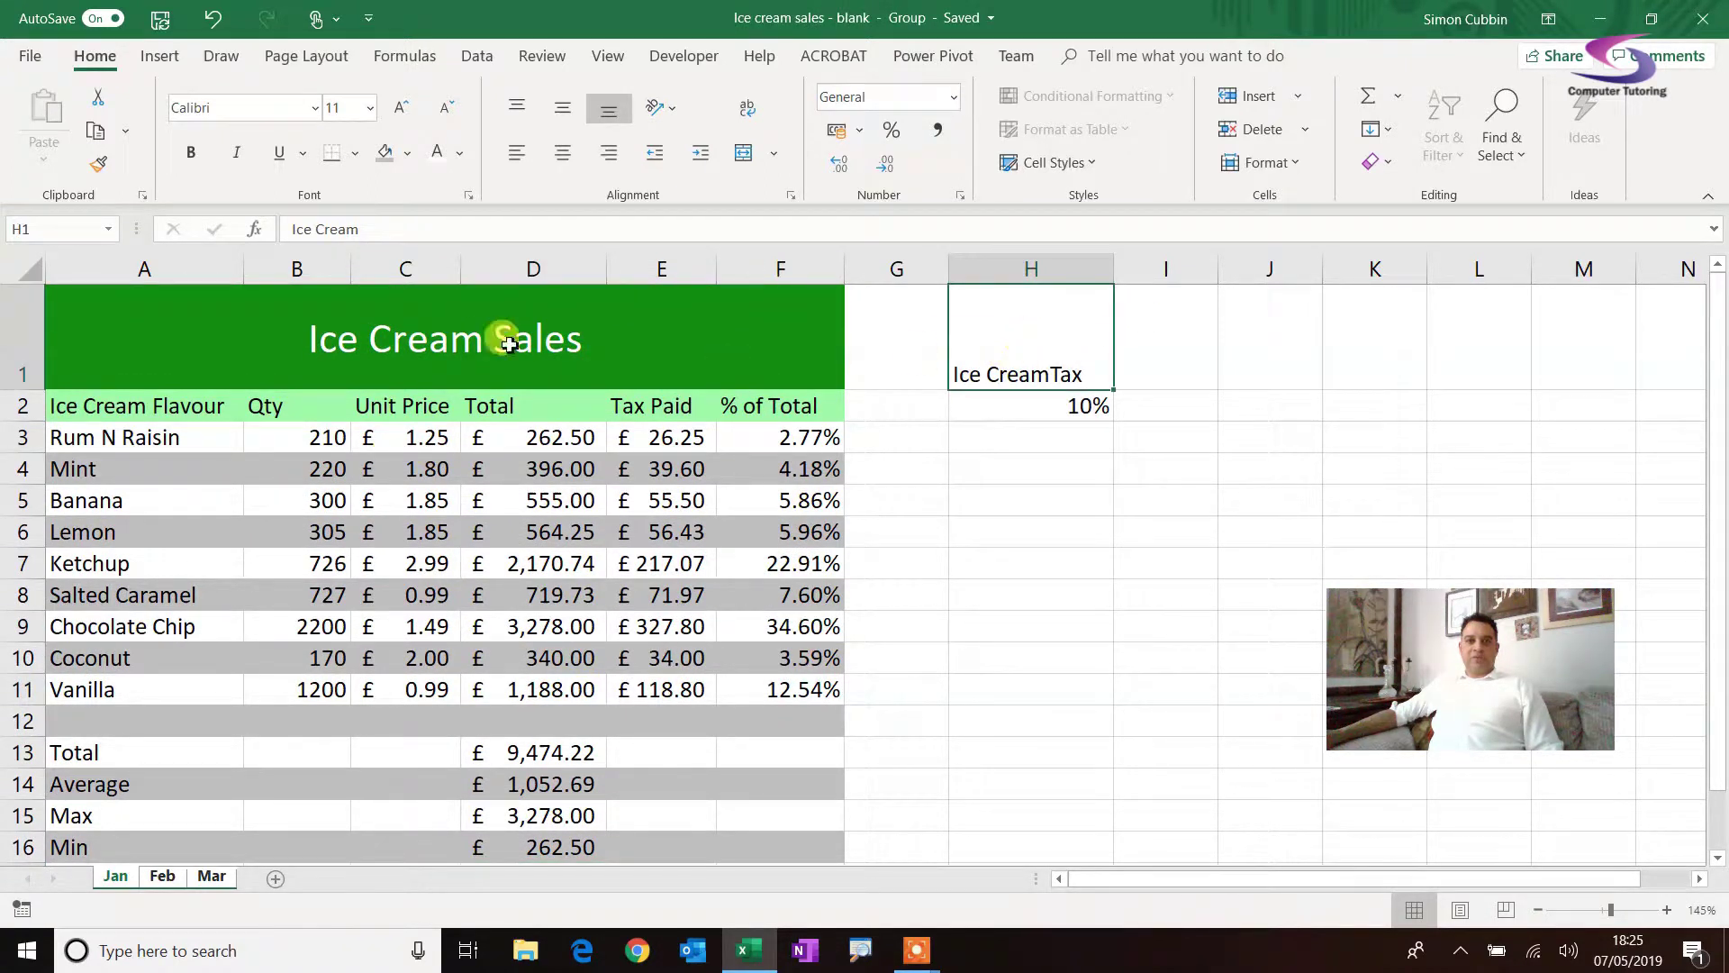
click(385, 153)
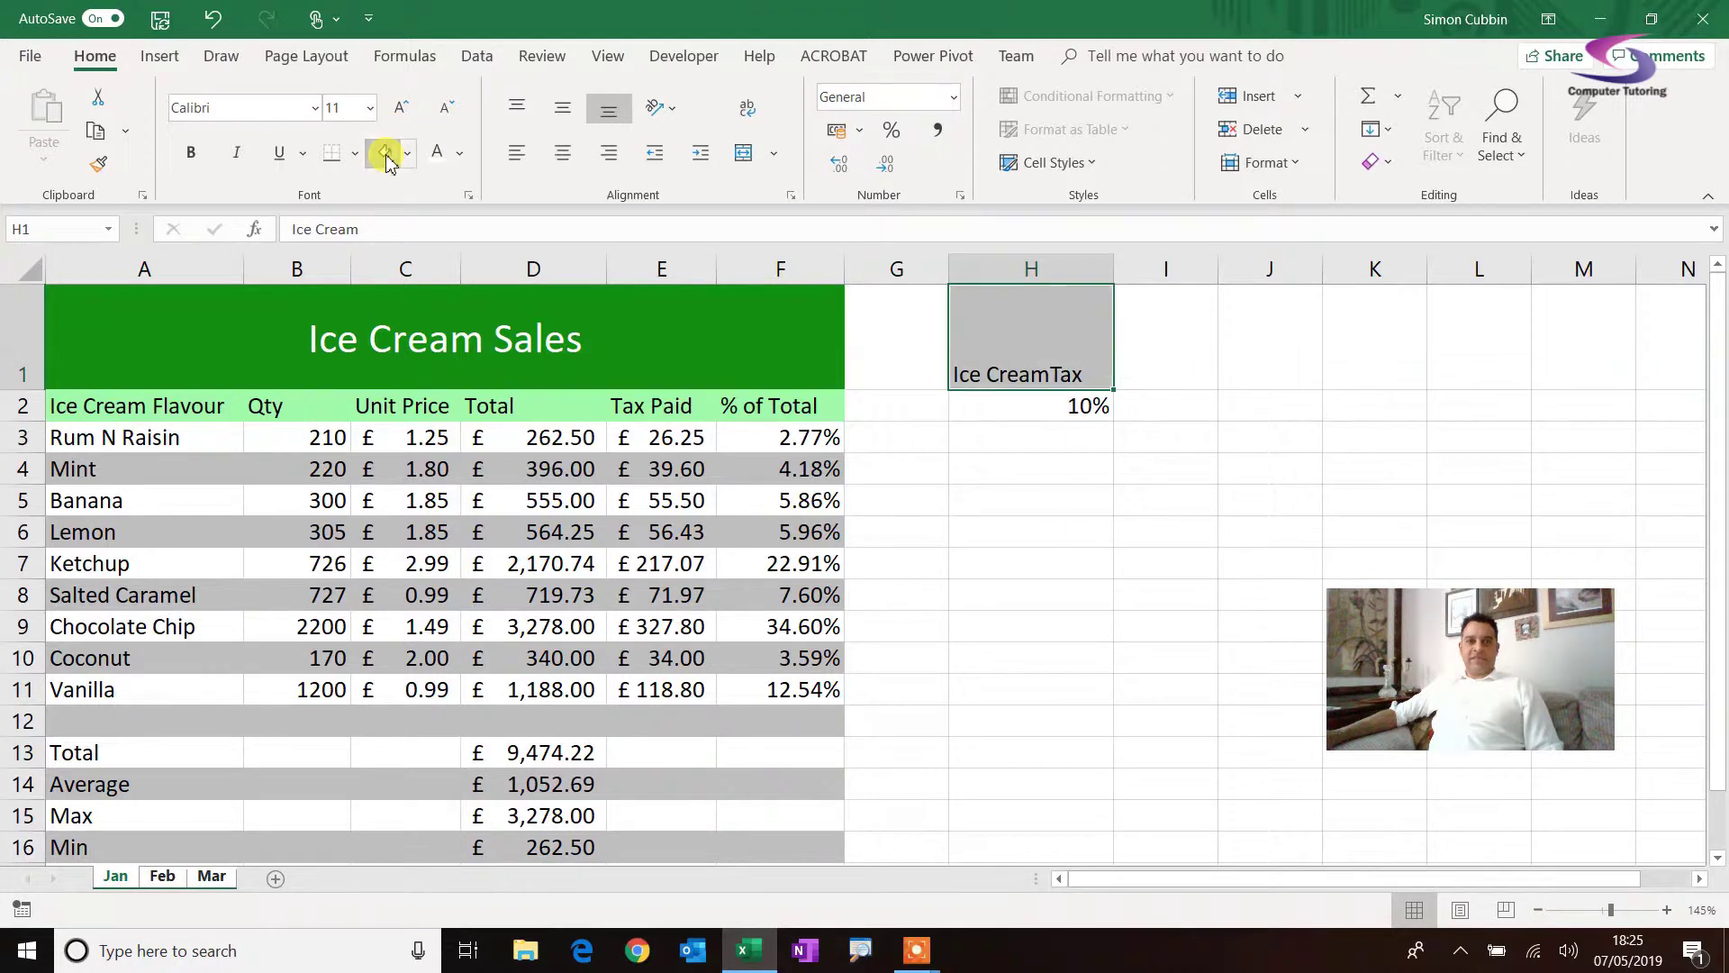
click(408, 155)
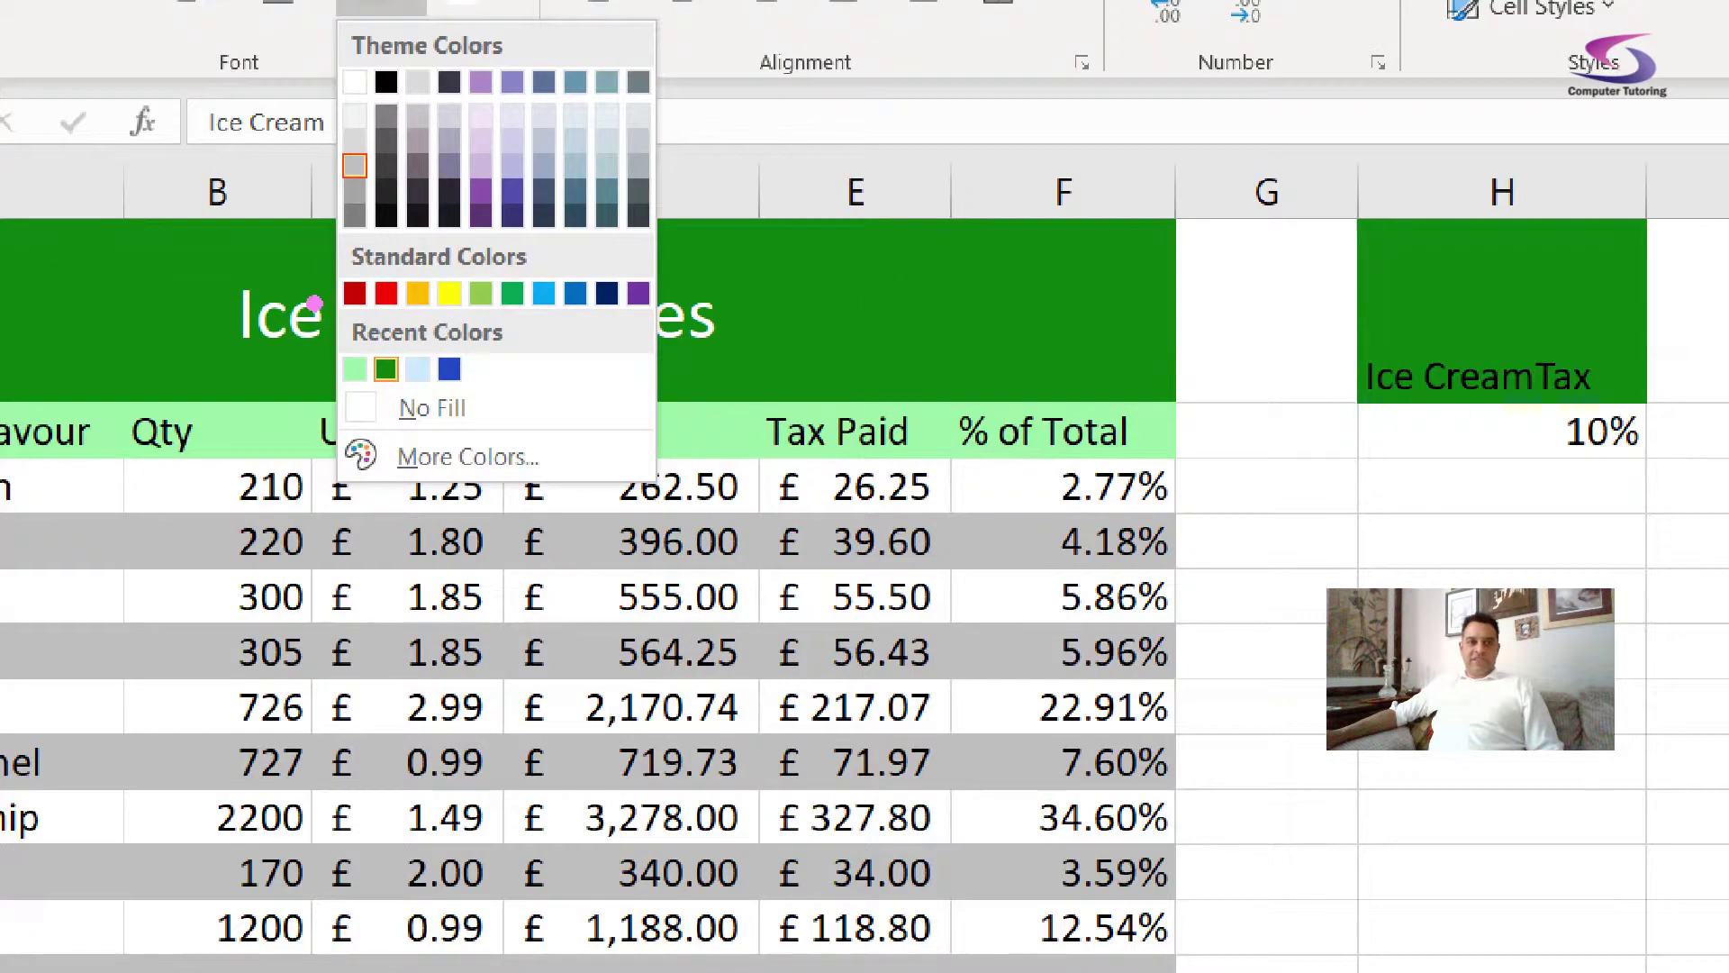
mouse_move(314, 303)
mouse_down()
mouse_move(548, 359)
mouse_move(677, 432)
mouse_up()
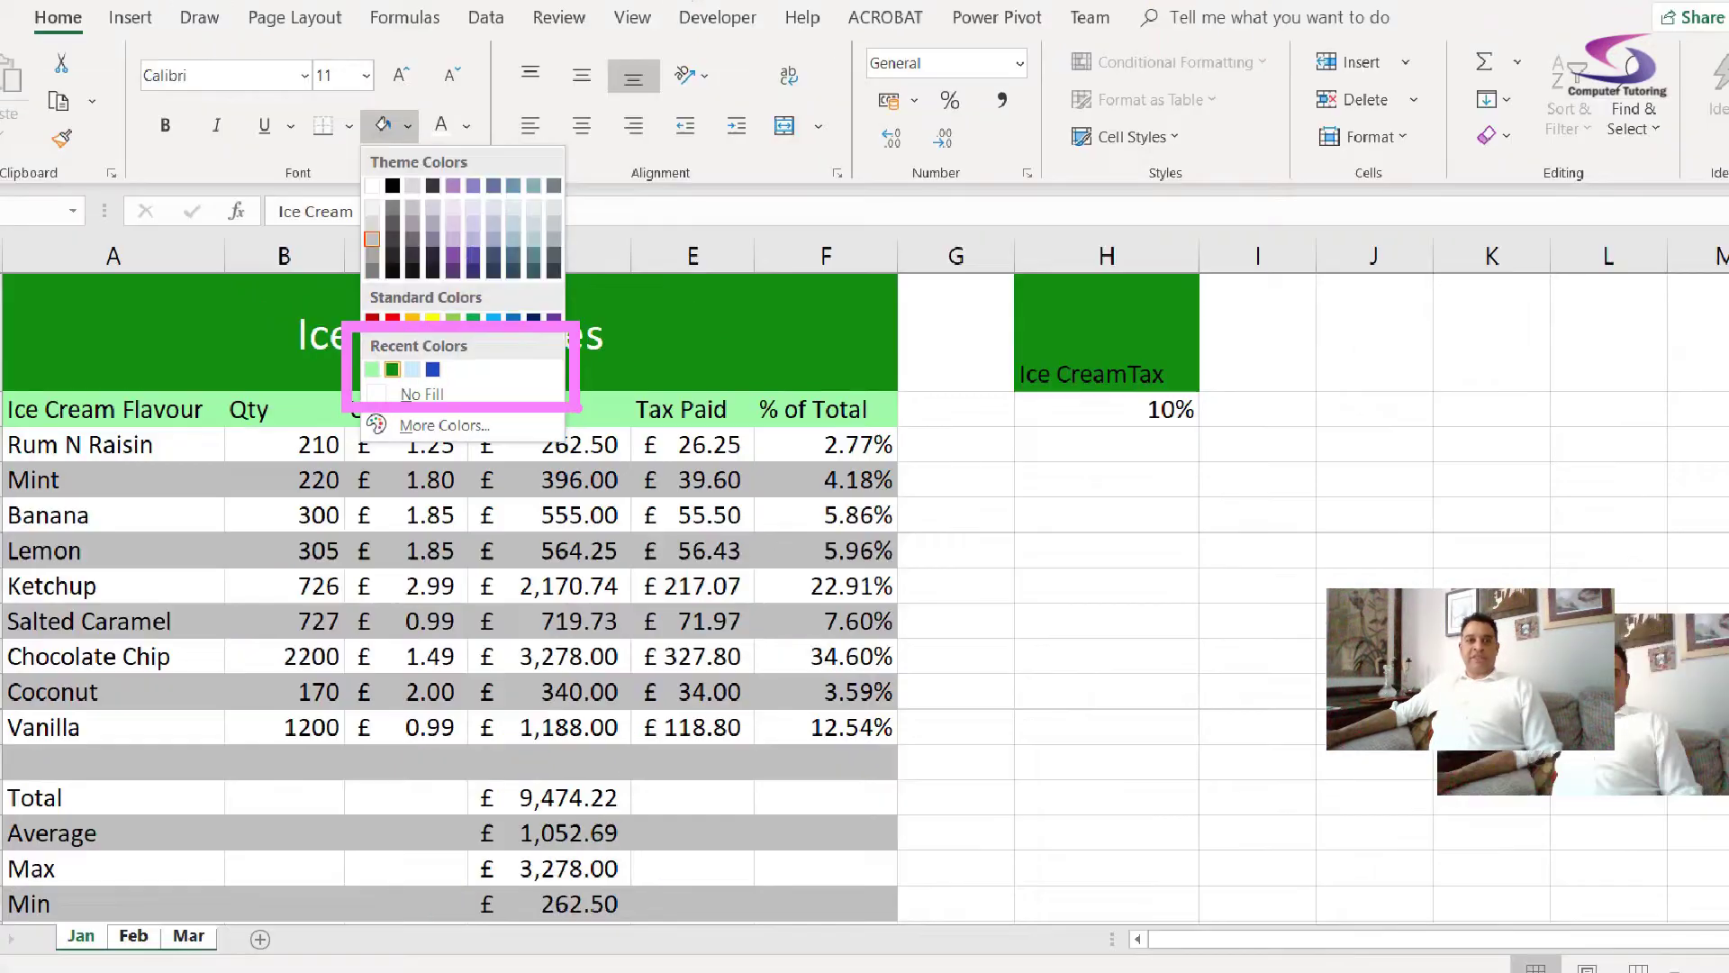
click(354, 165)
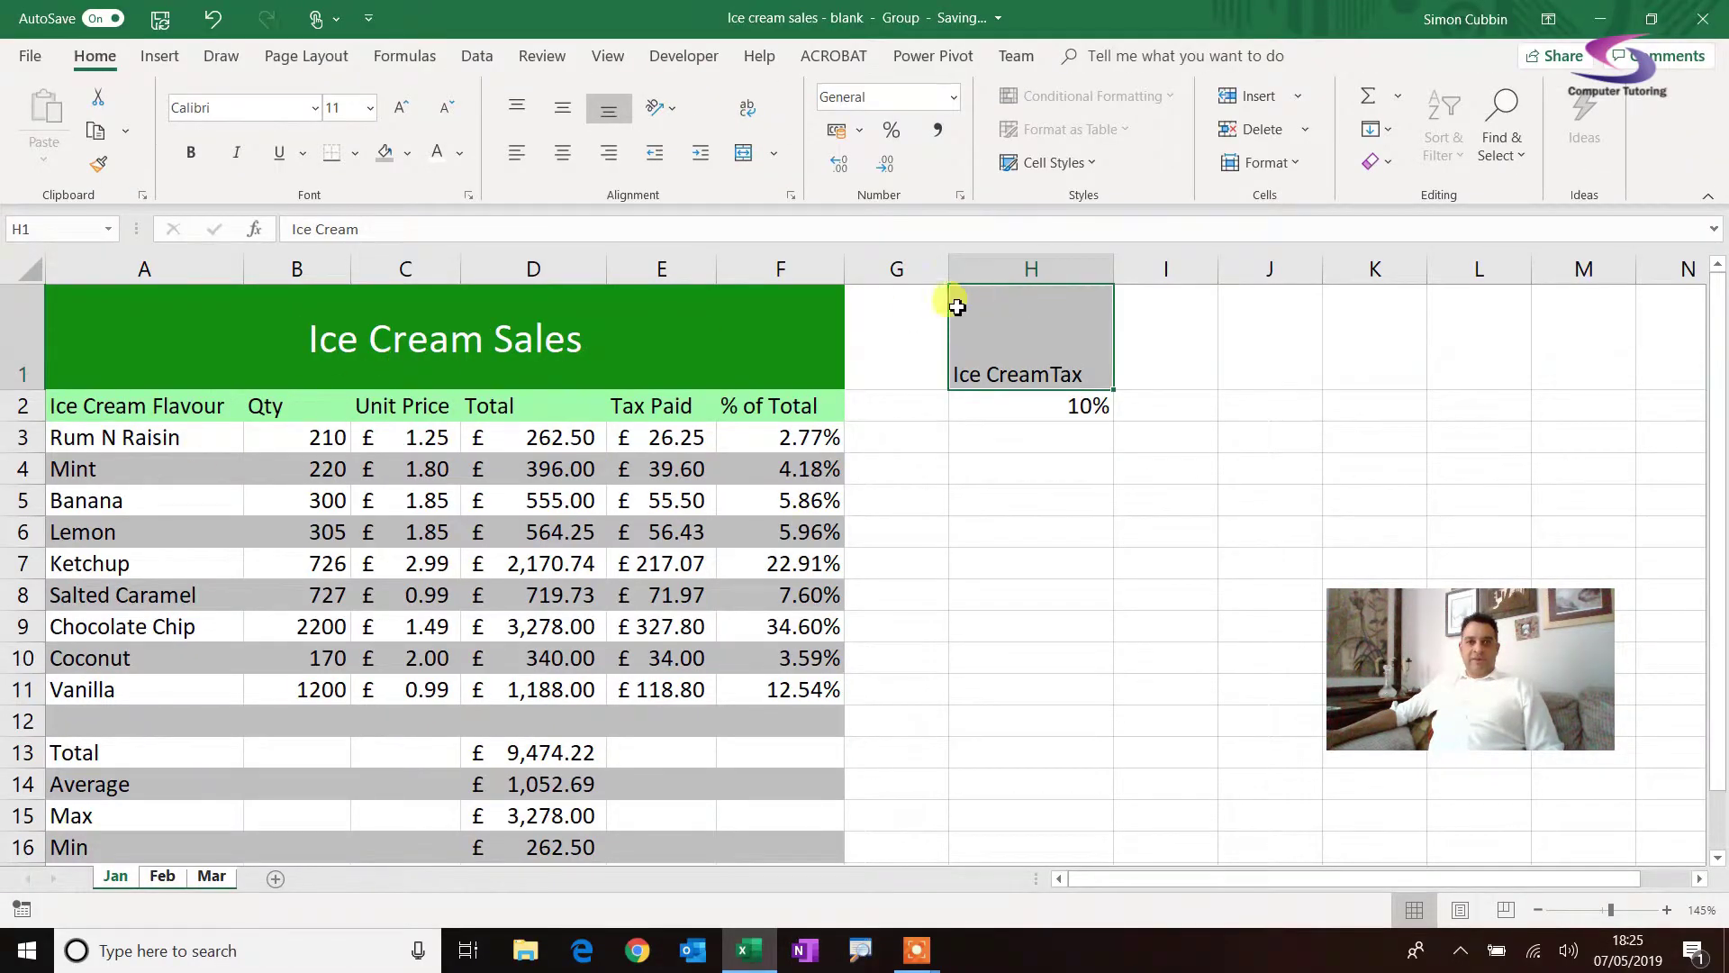
click(407, 153)
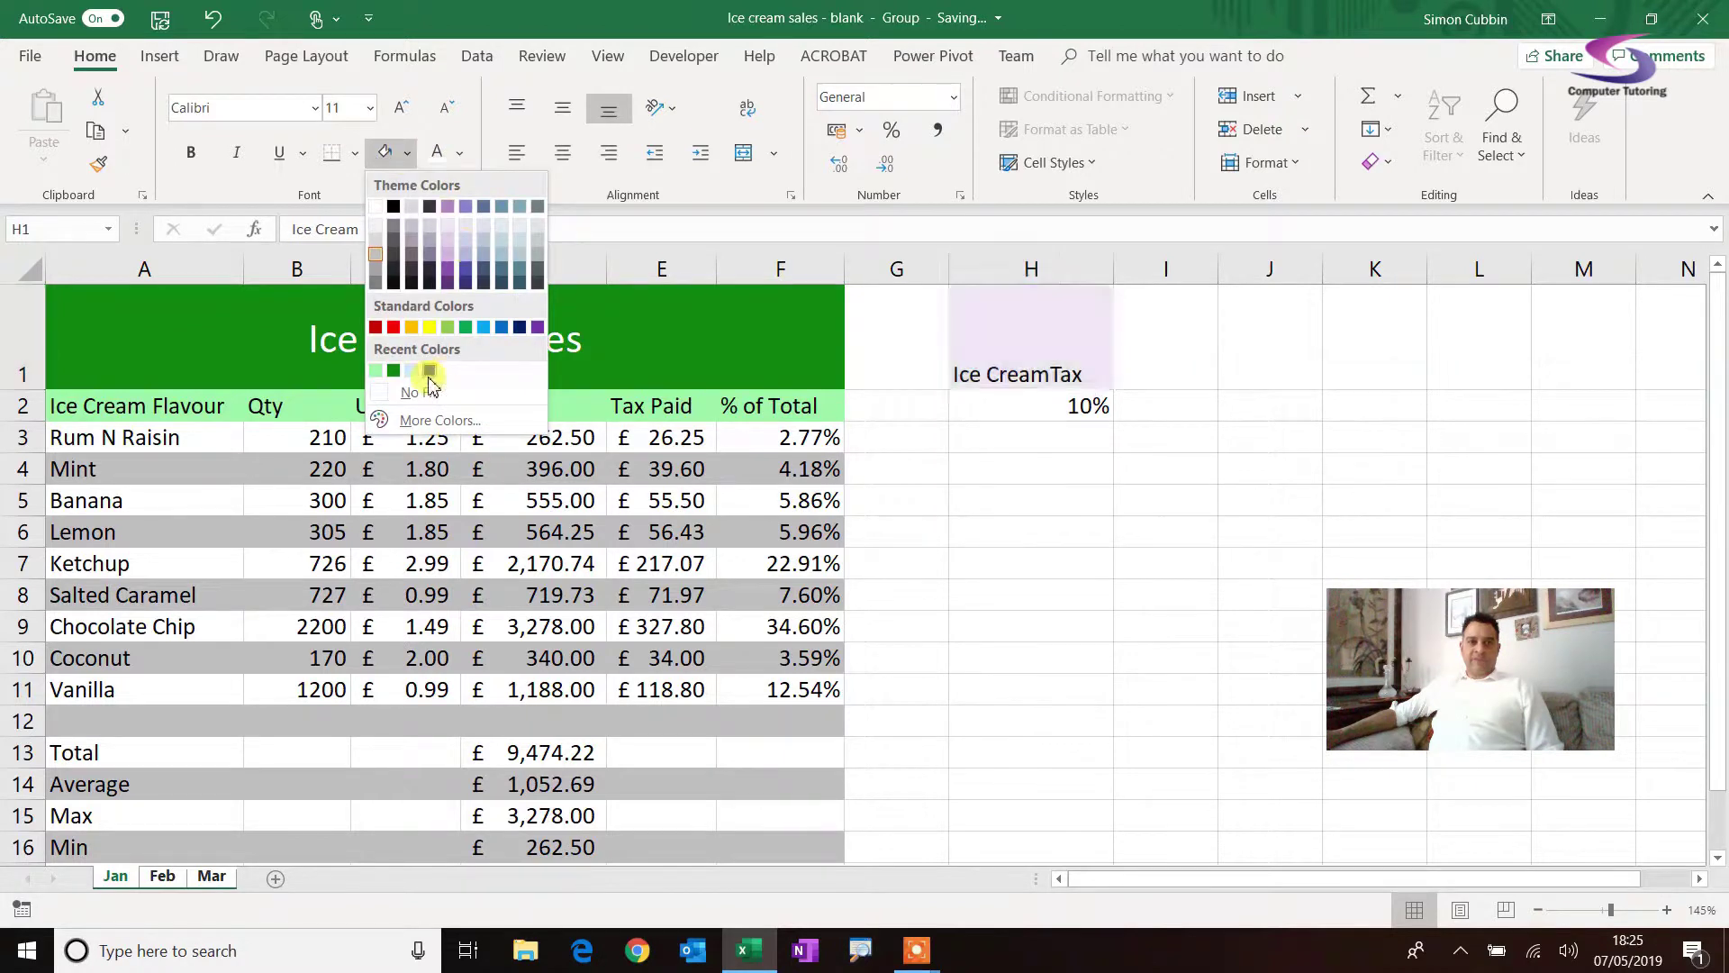
click(394, 370)
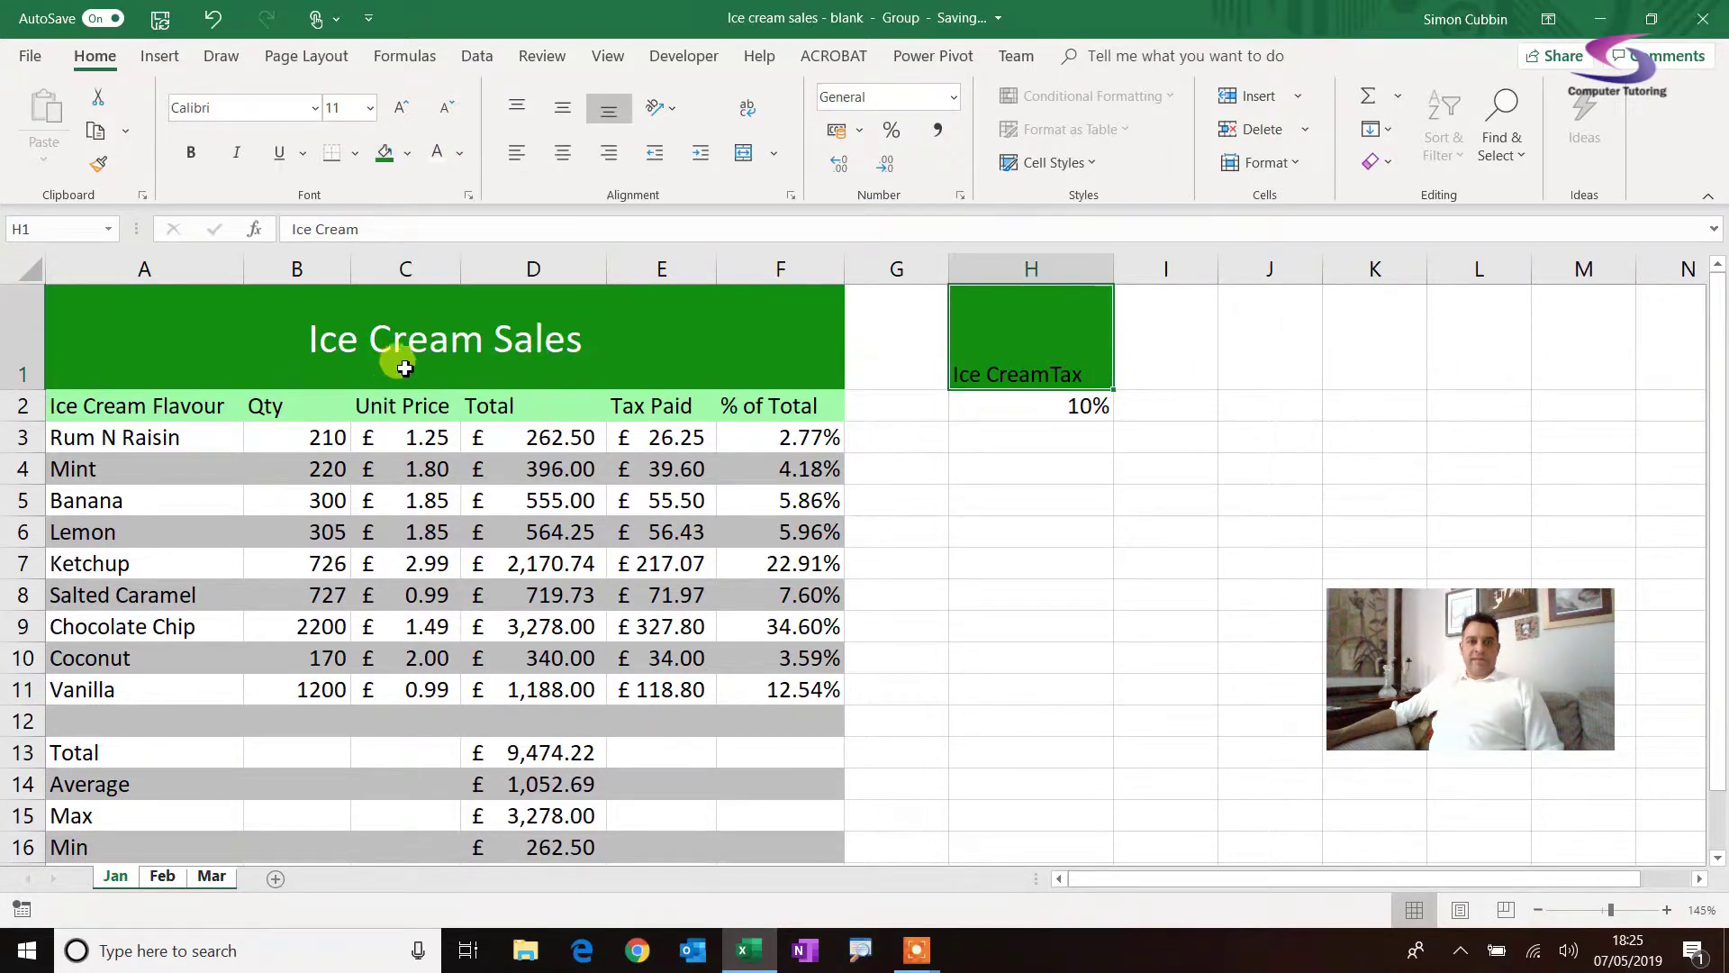
click(438, 158)
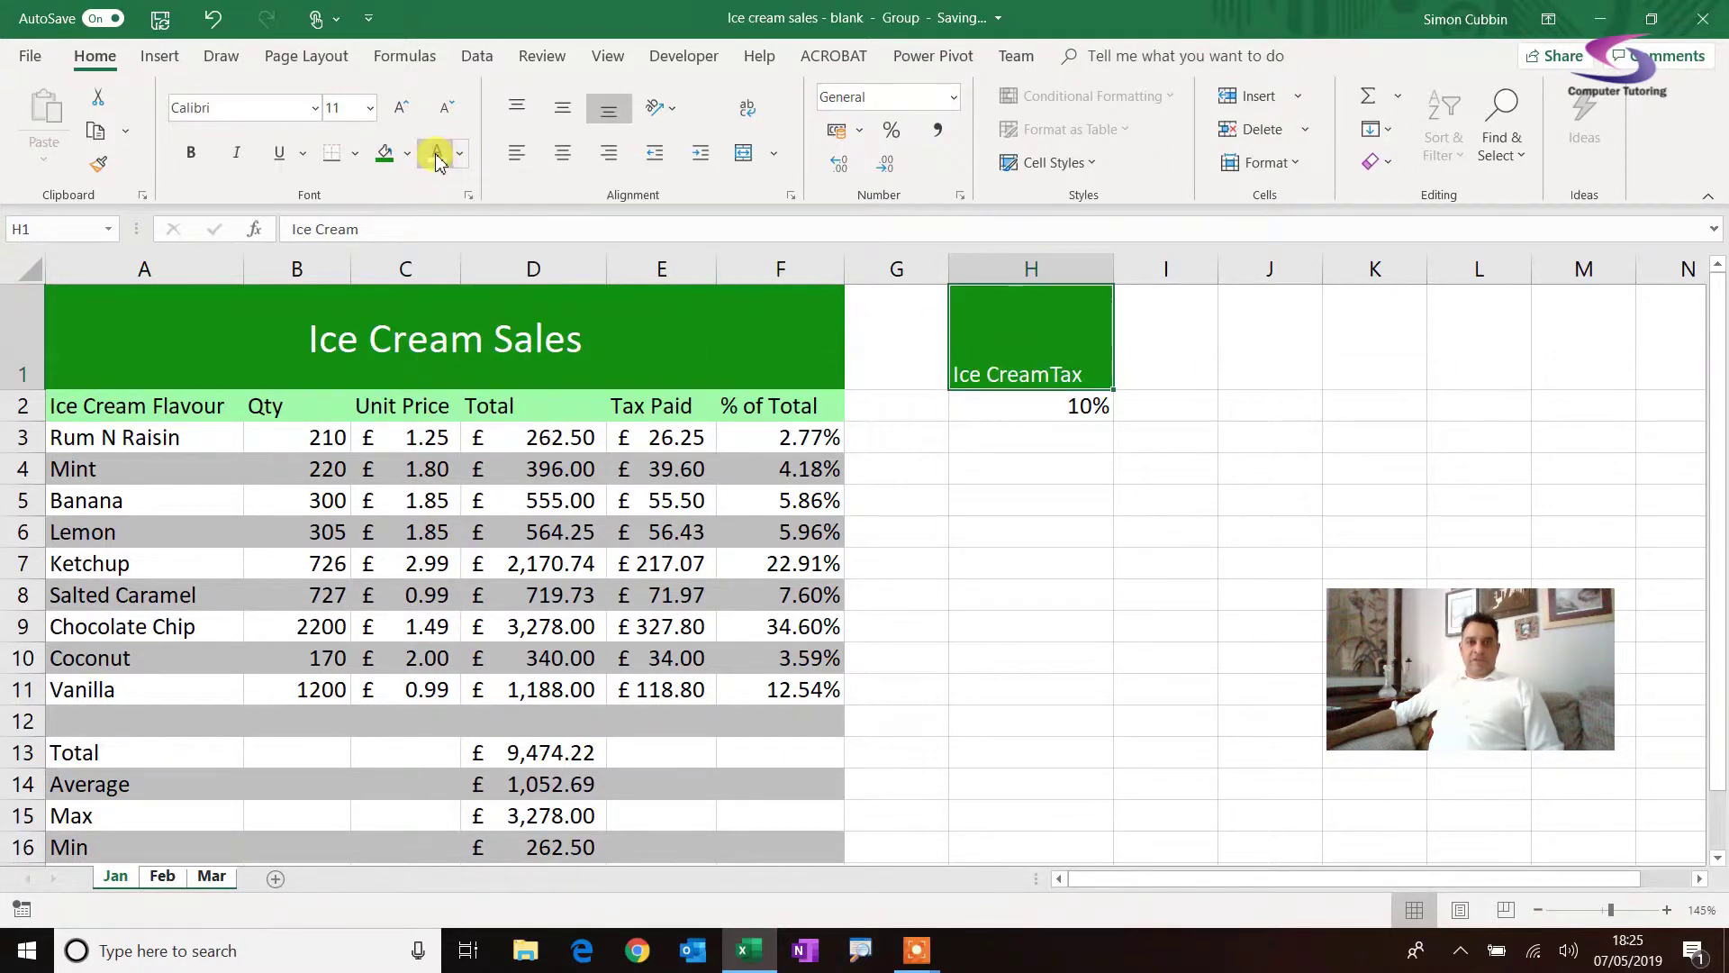
click(562, 109)
click(562, 154)
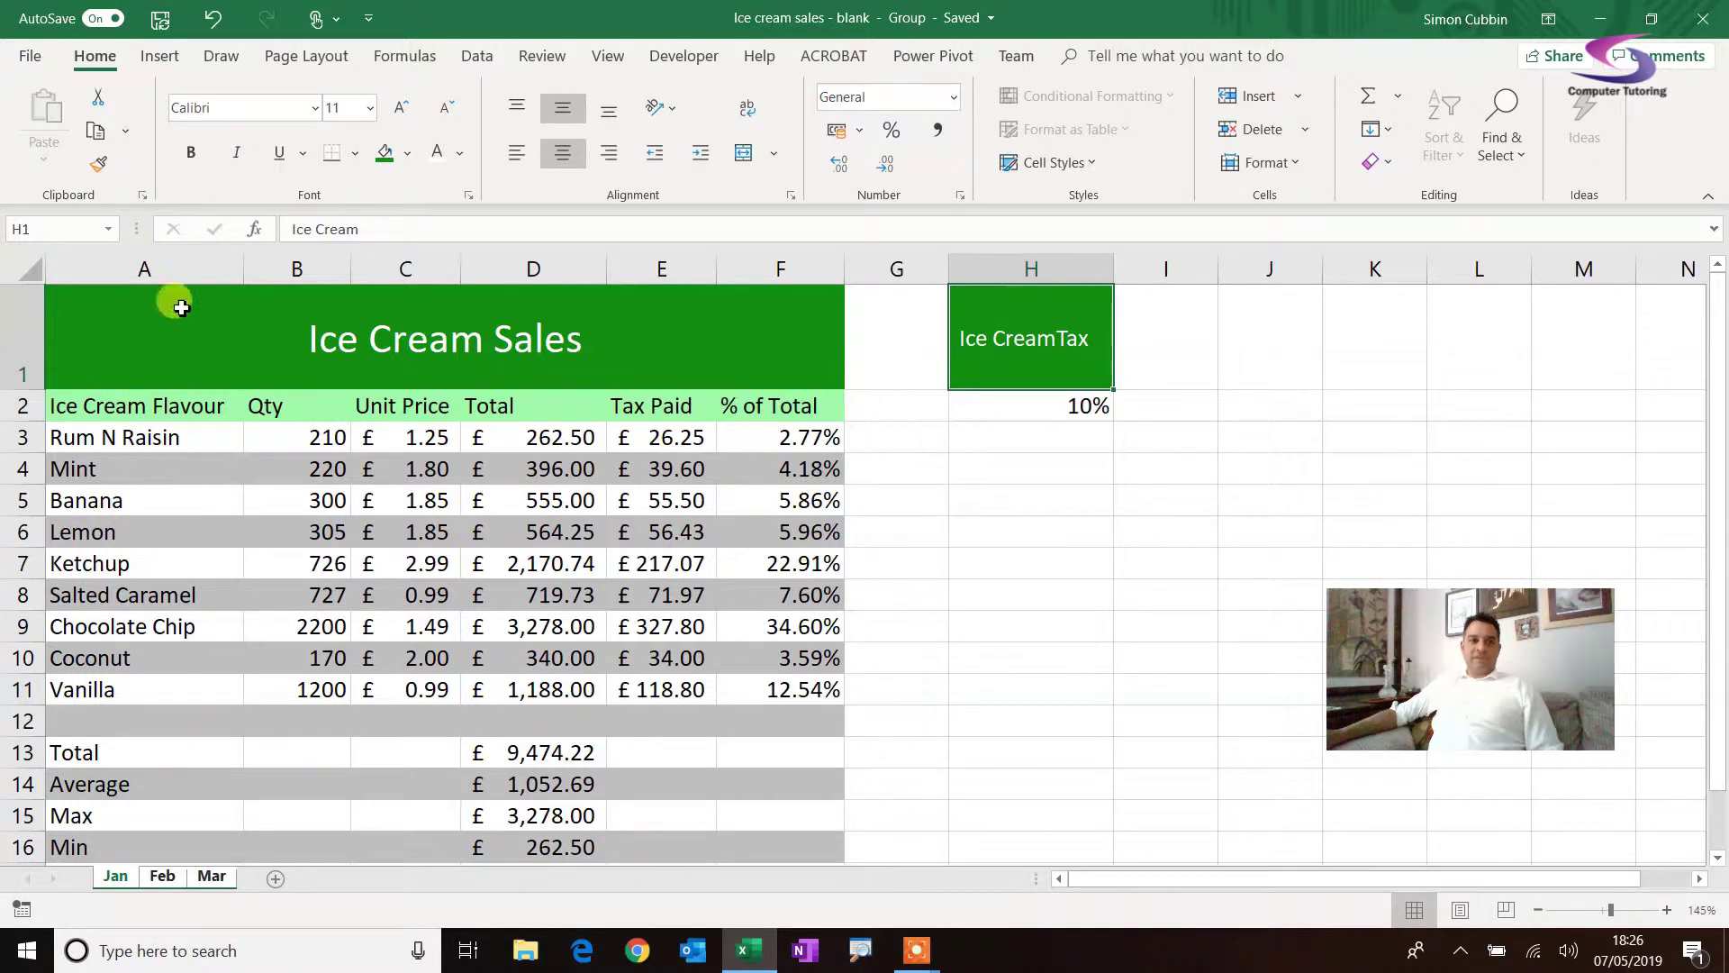
- Insert a new blank column A before the table
click(131, 269)
right_click(126, 275)
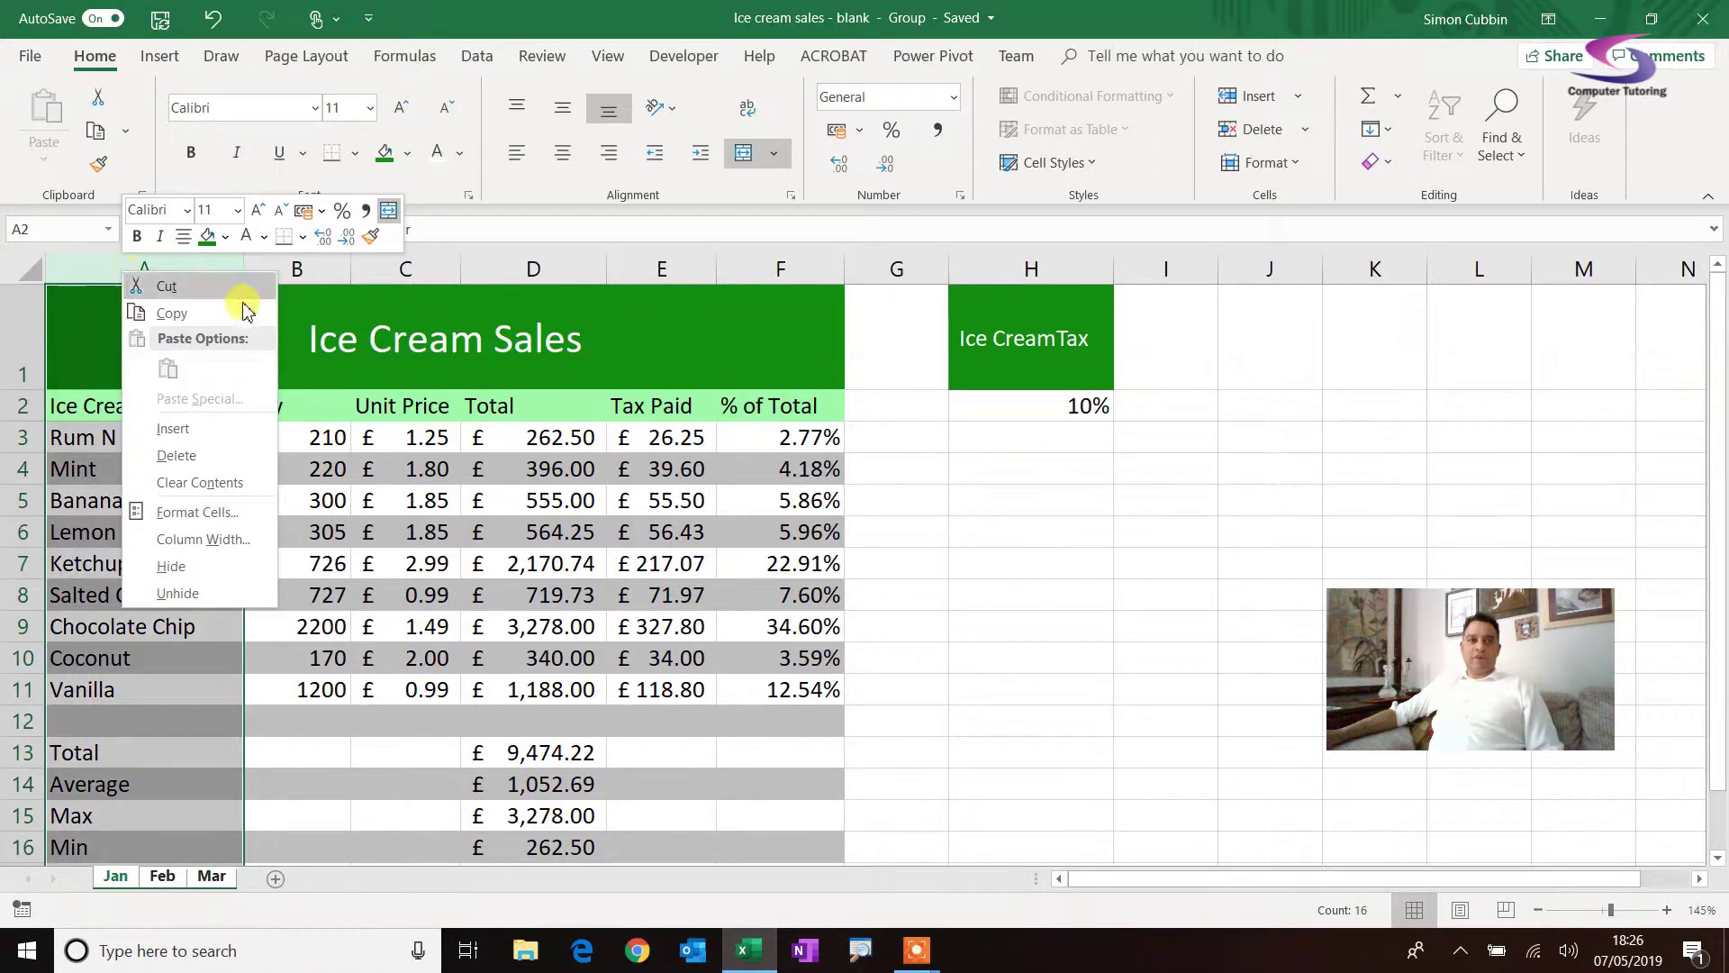
click(204, 430)
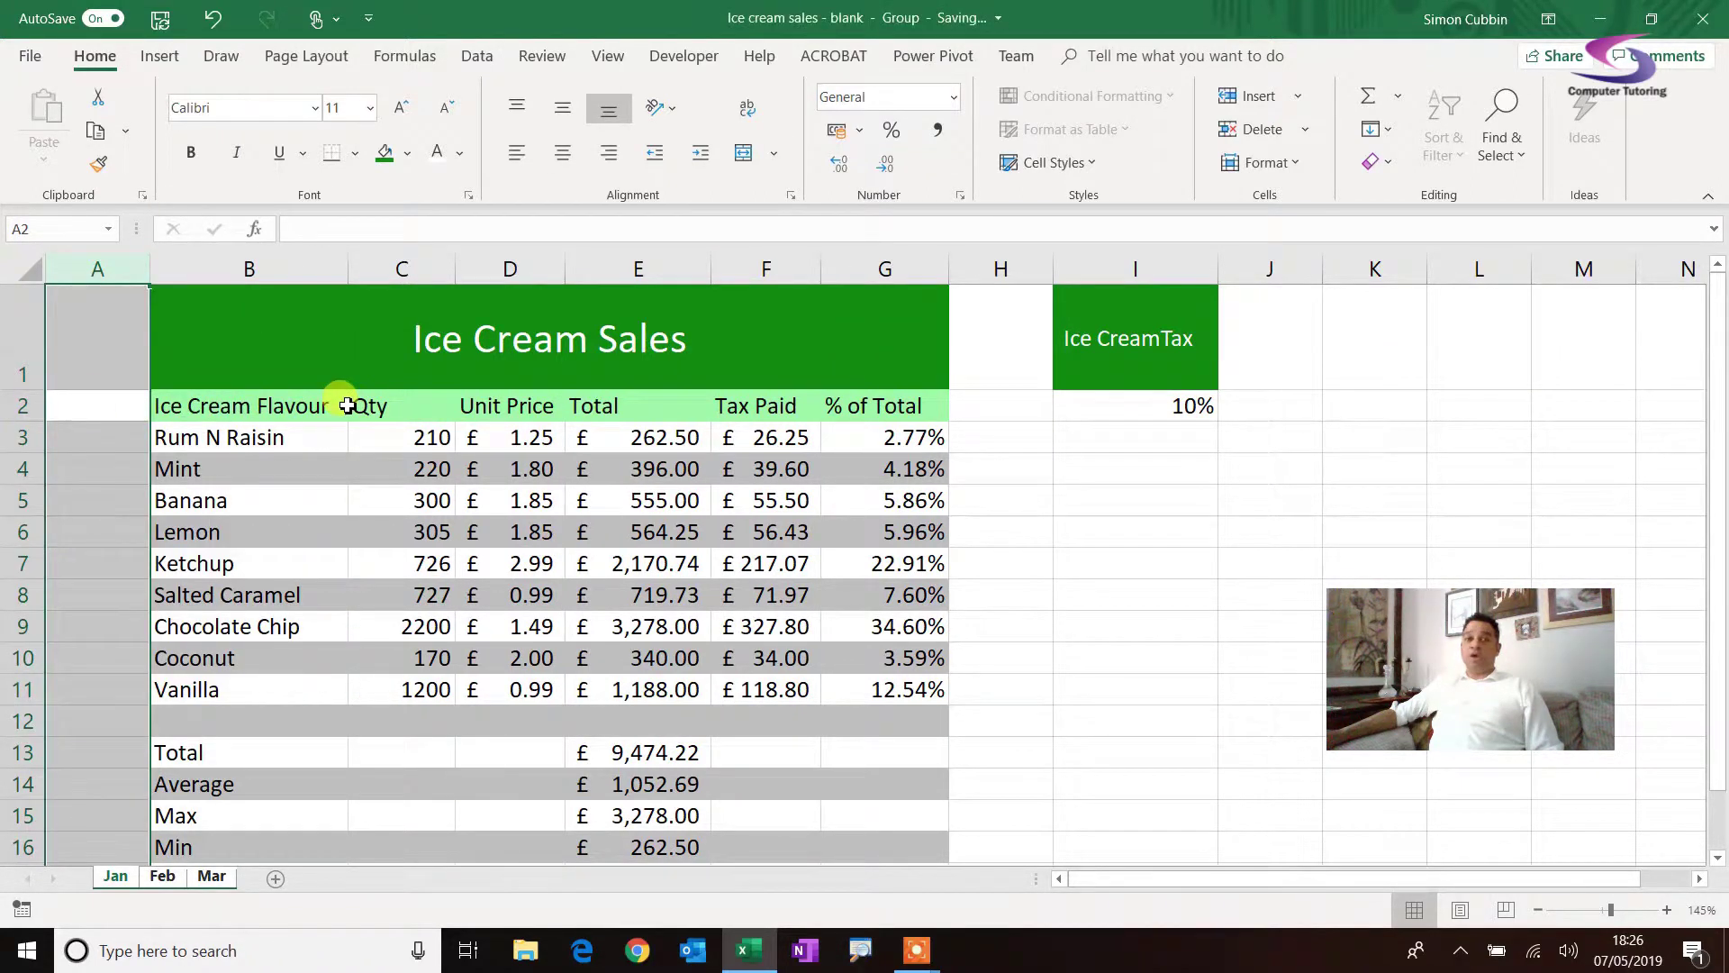
- Merge A3:A11, rotate its text upward, and enter the label Flavours
click(114, 442)
drag(115, 441, 116, 689)
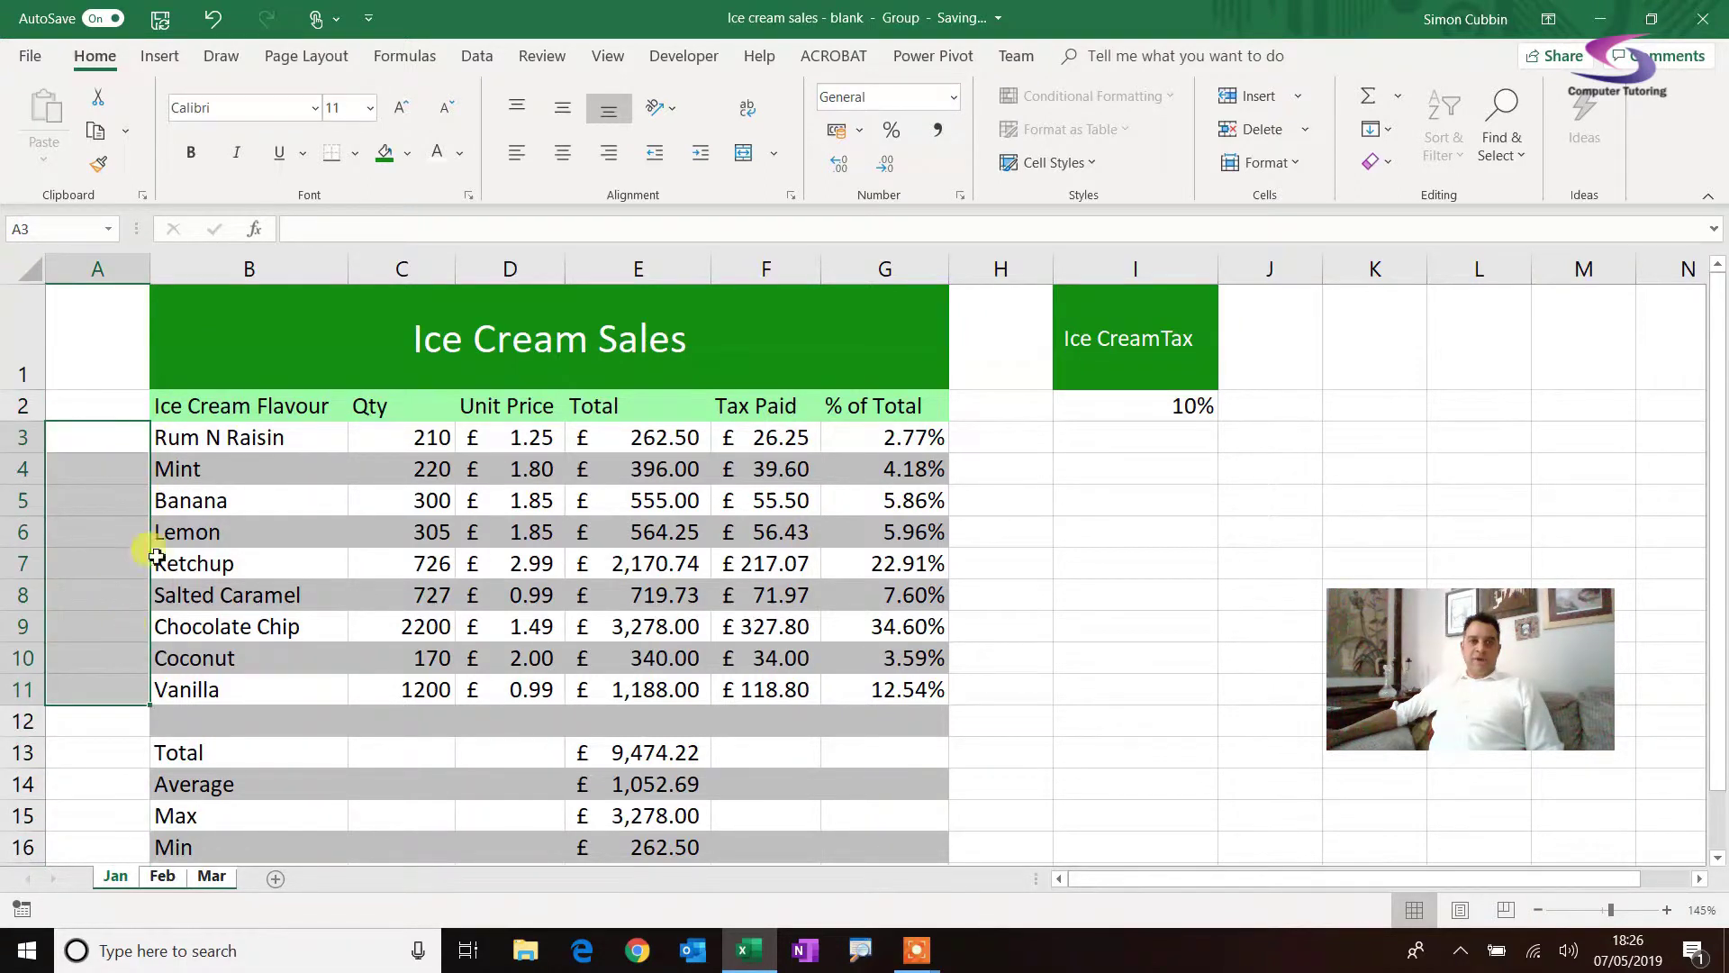
click(742, 155)
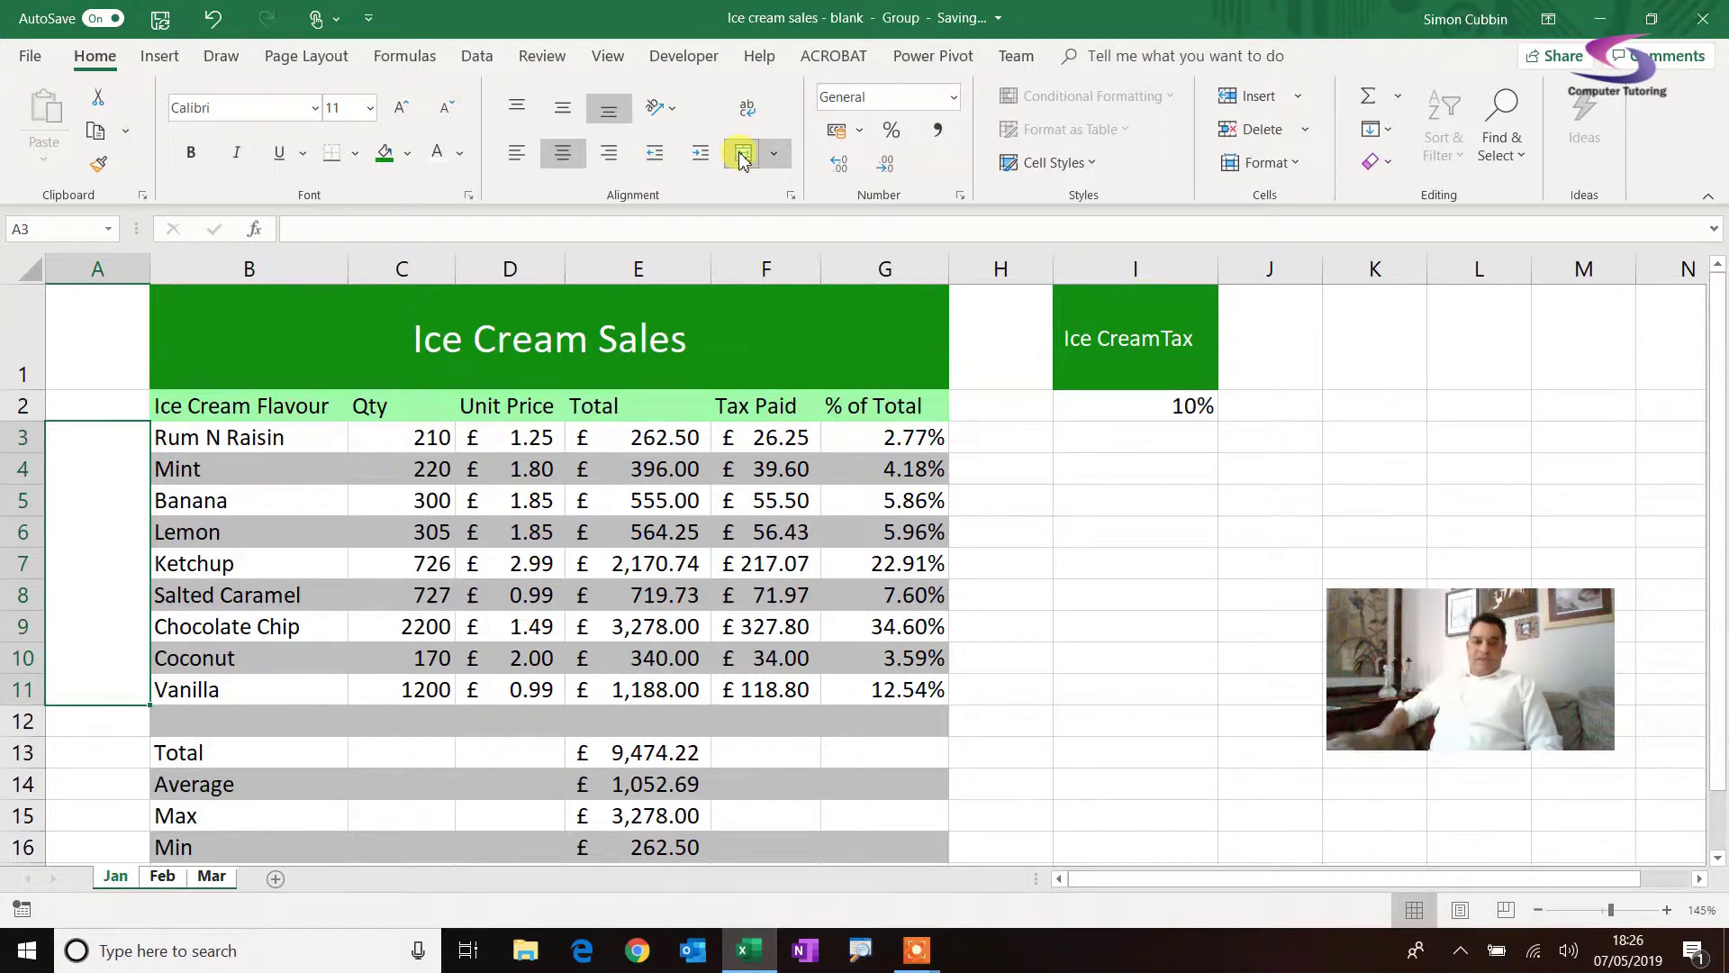
click(671, 112)
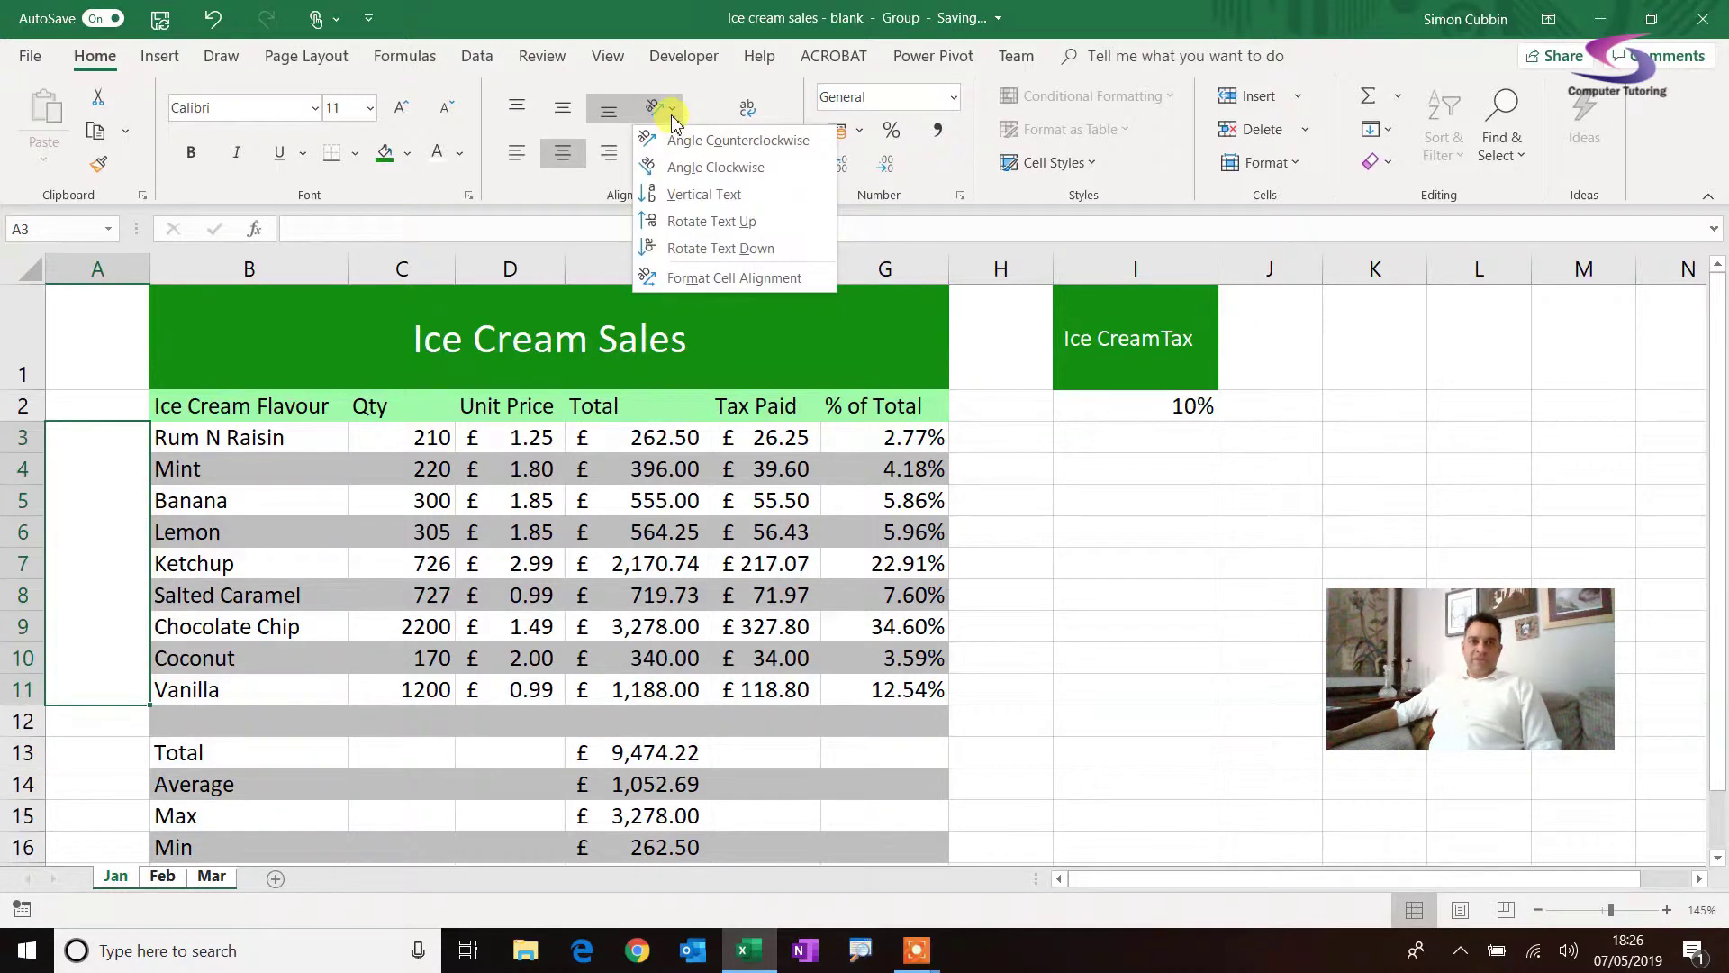
click(707, 222)
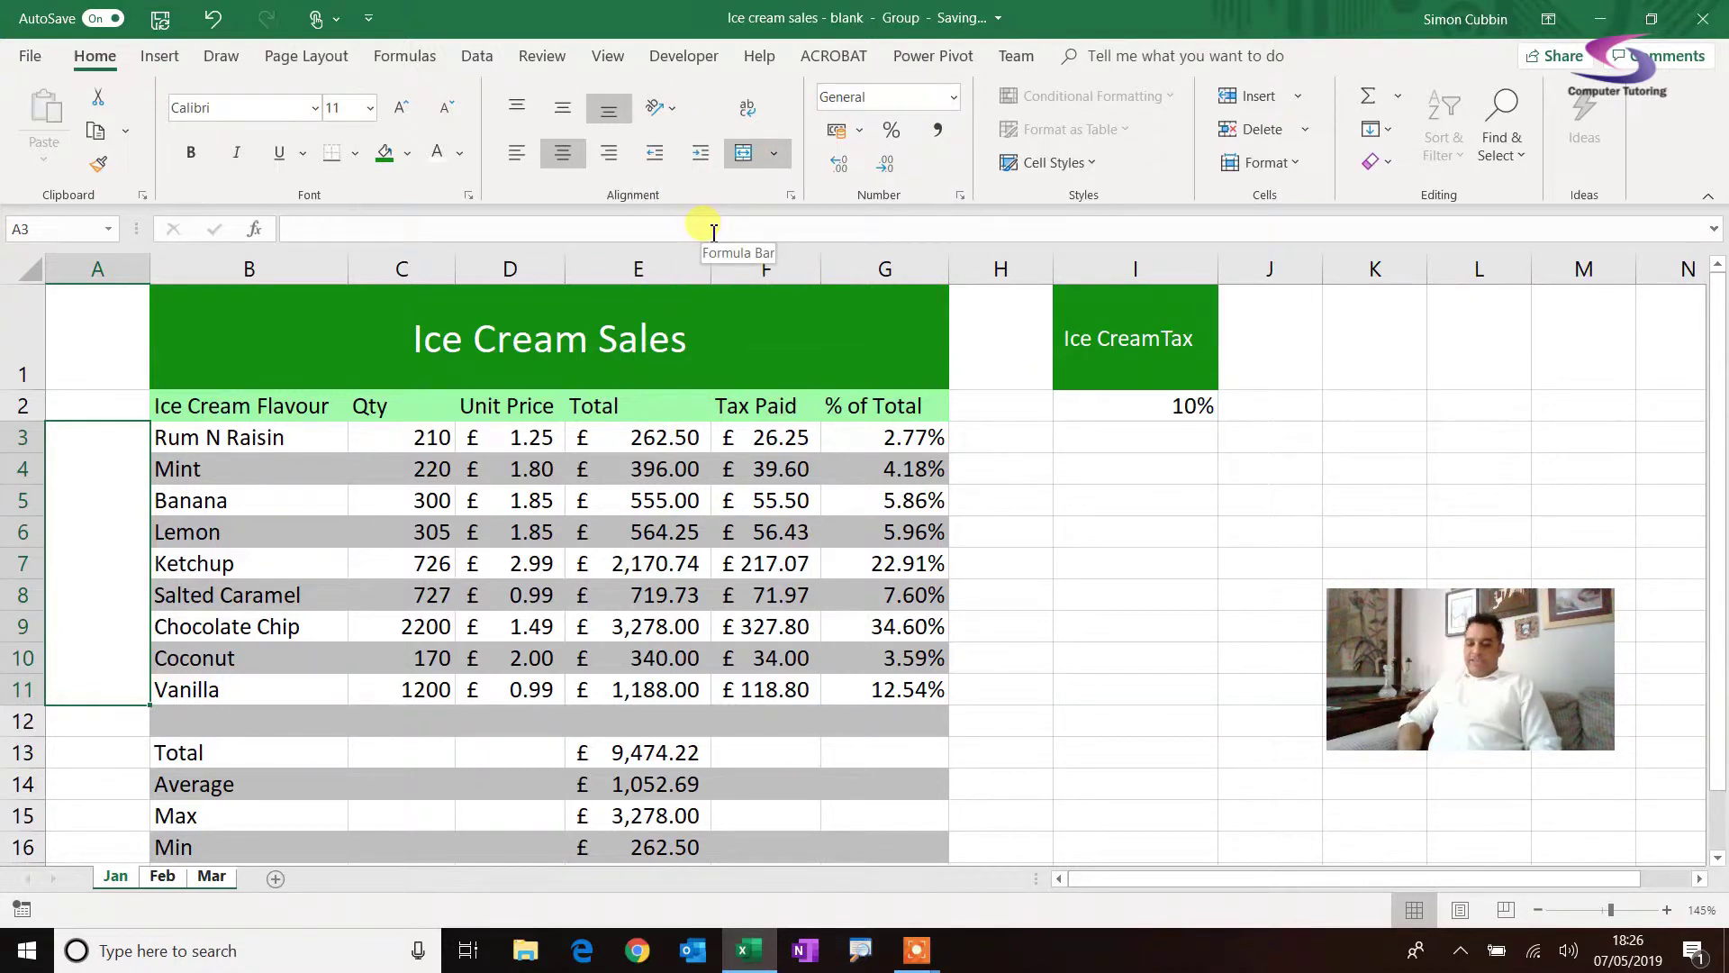
text(Flavours)
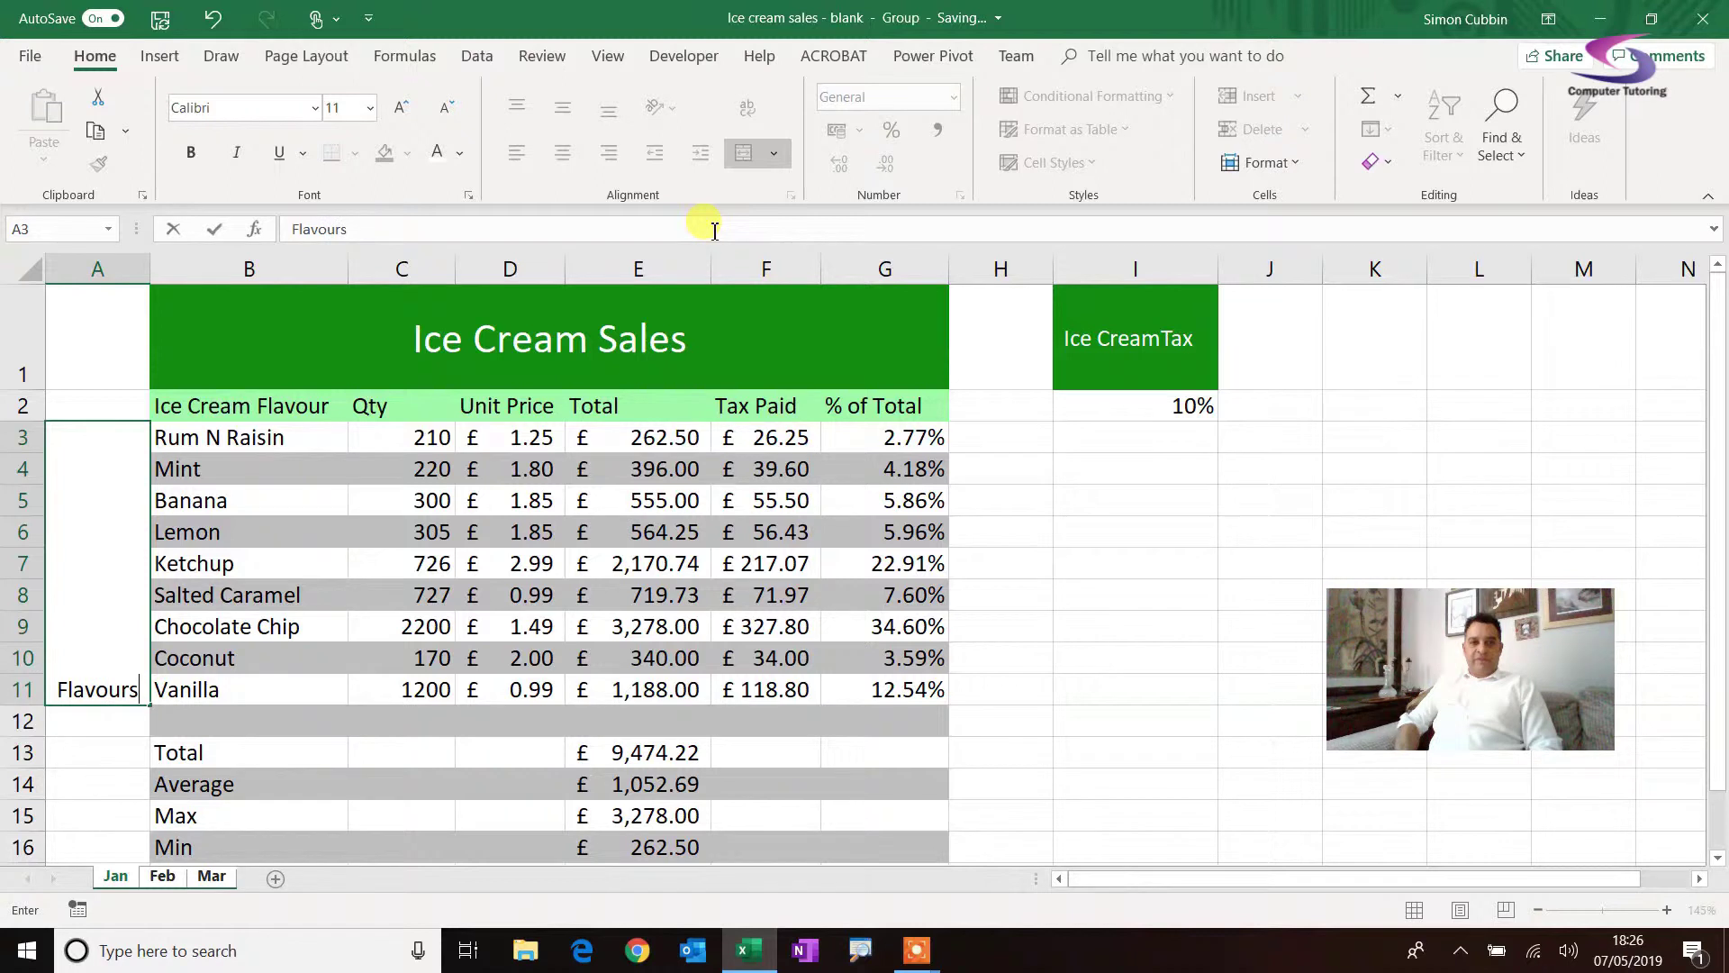
key(Return)
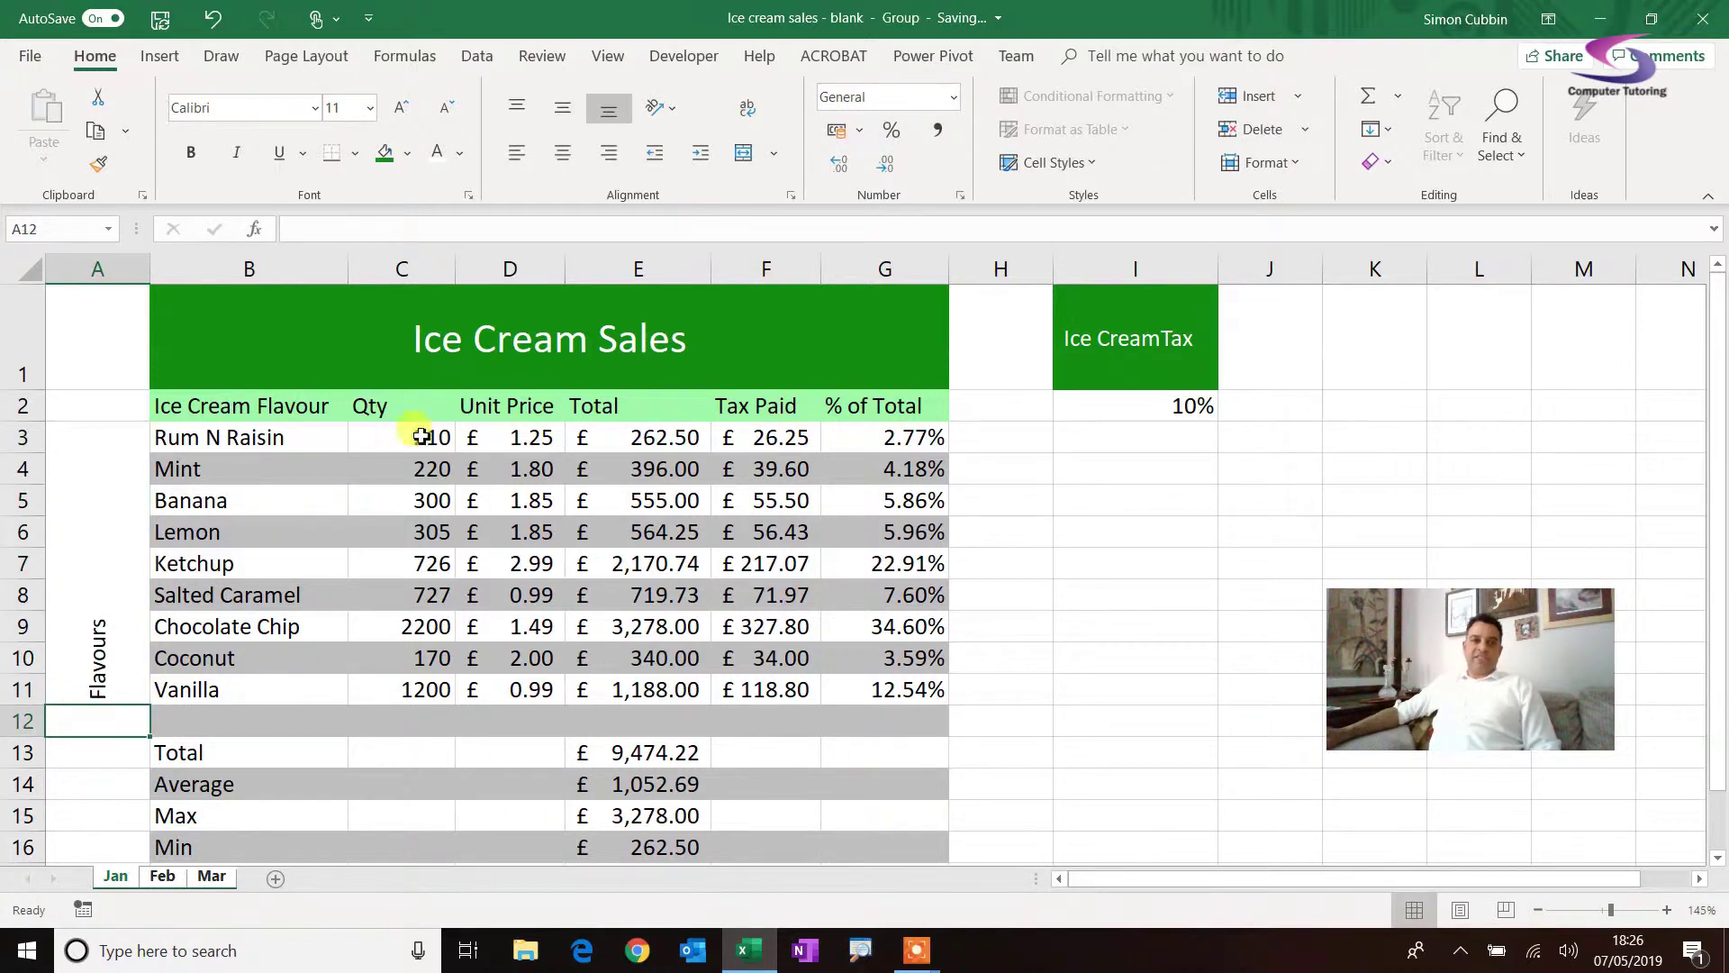
click(101, 621)
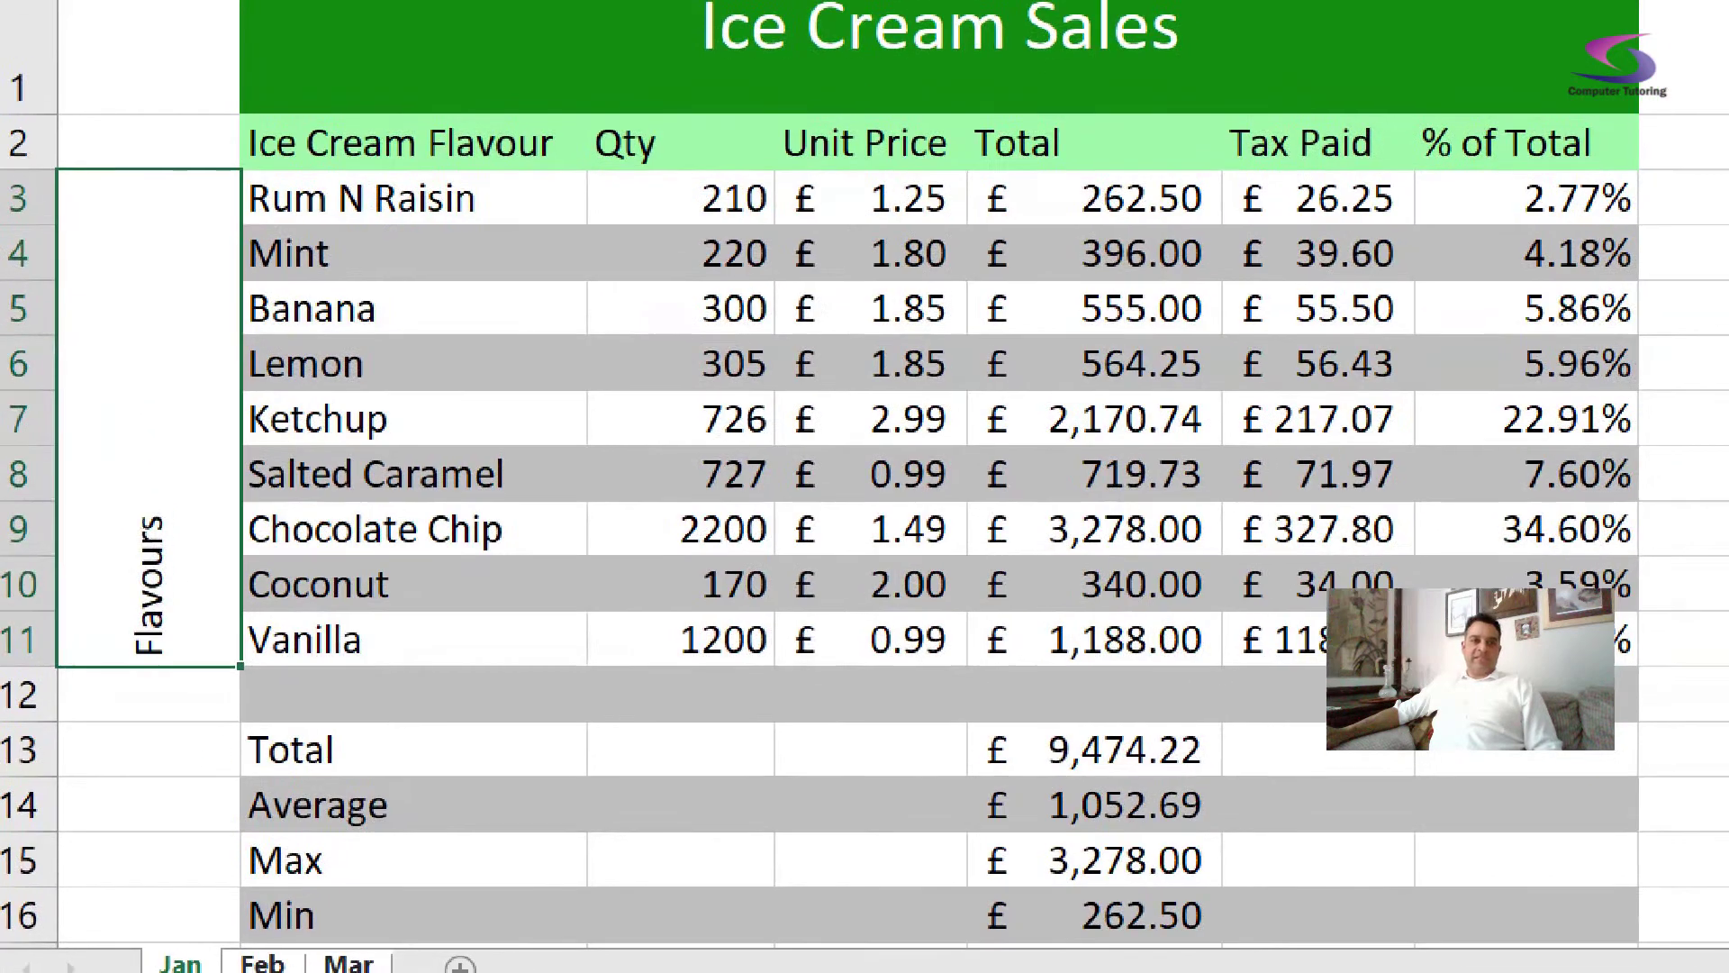
drag(22, 130, 324, 743)
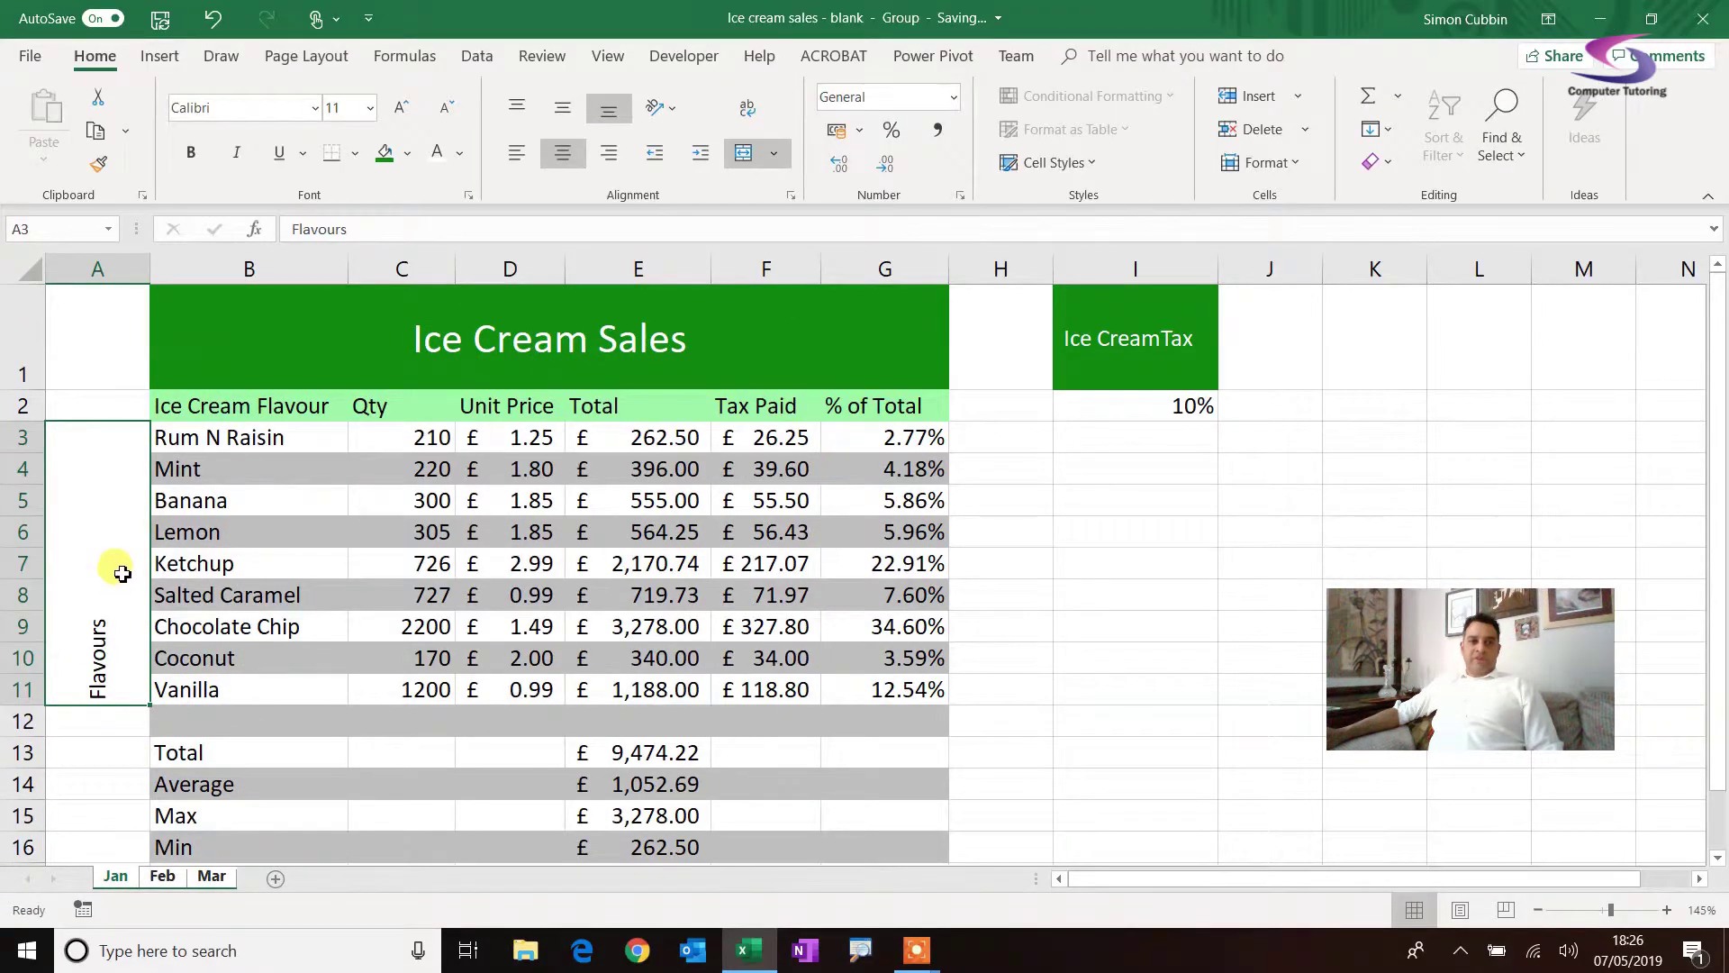
- Narrow column A and give it a dark grey fill with larger, vertically centred white Flavours text
click(562, 109)
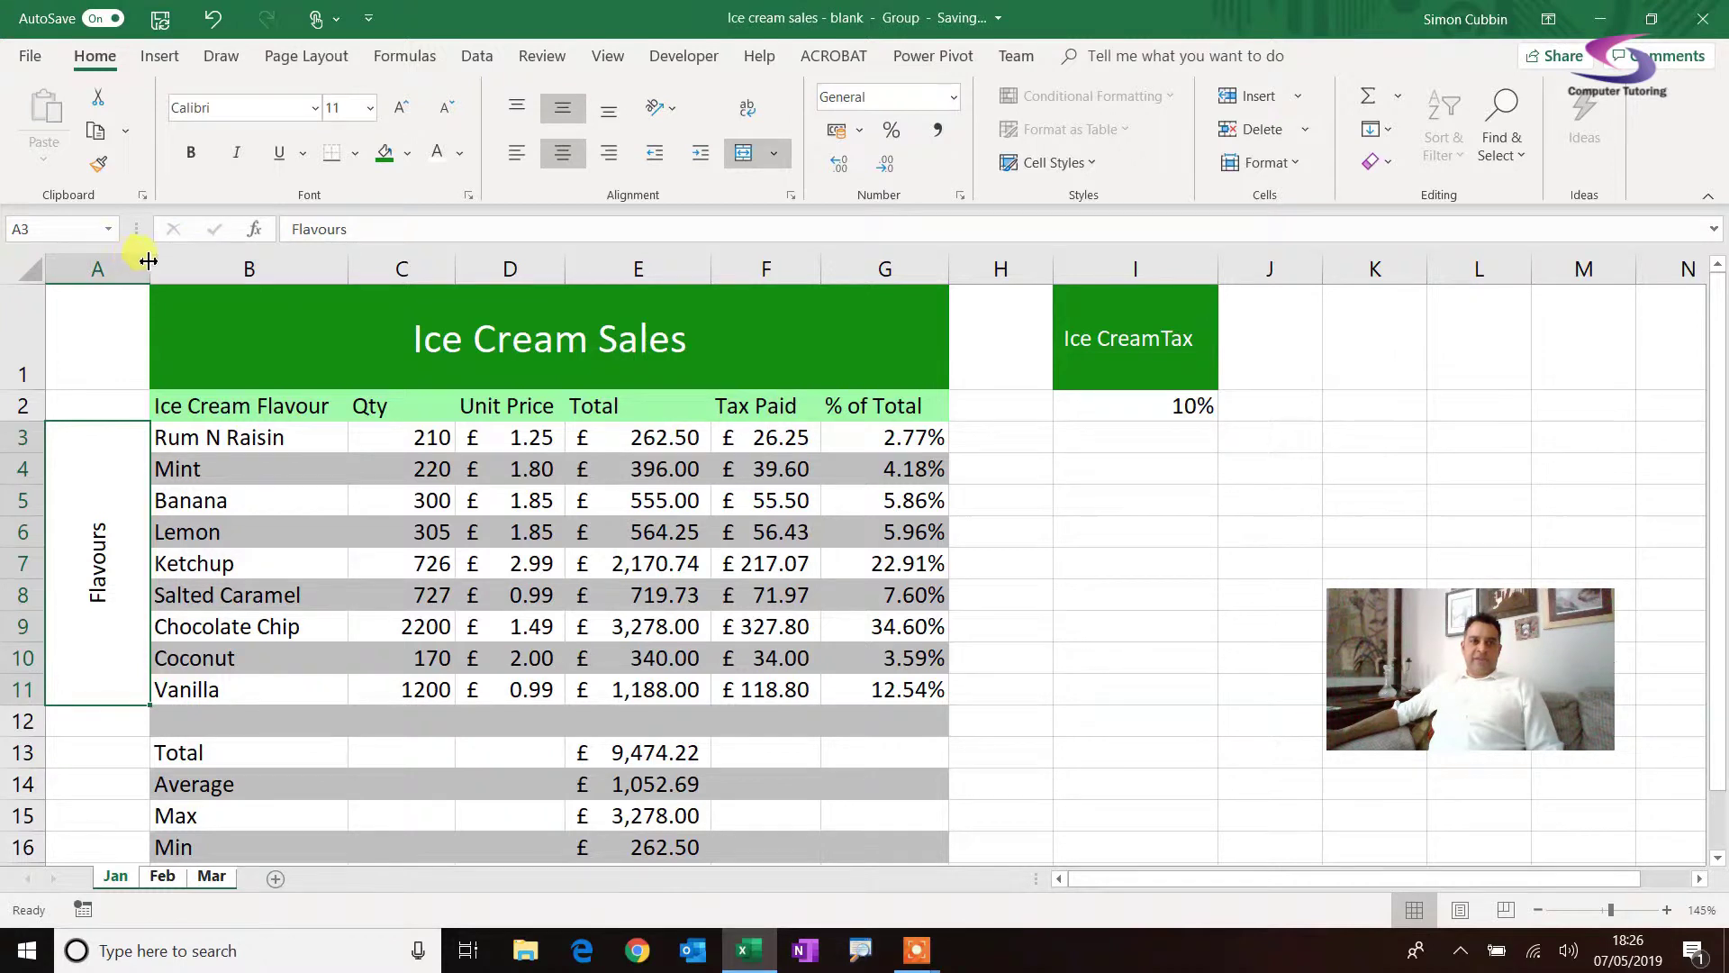
drag(153, 262, 72, 765)
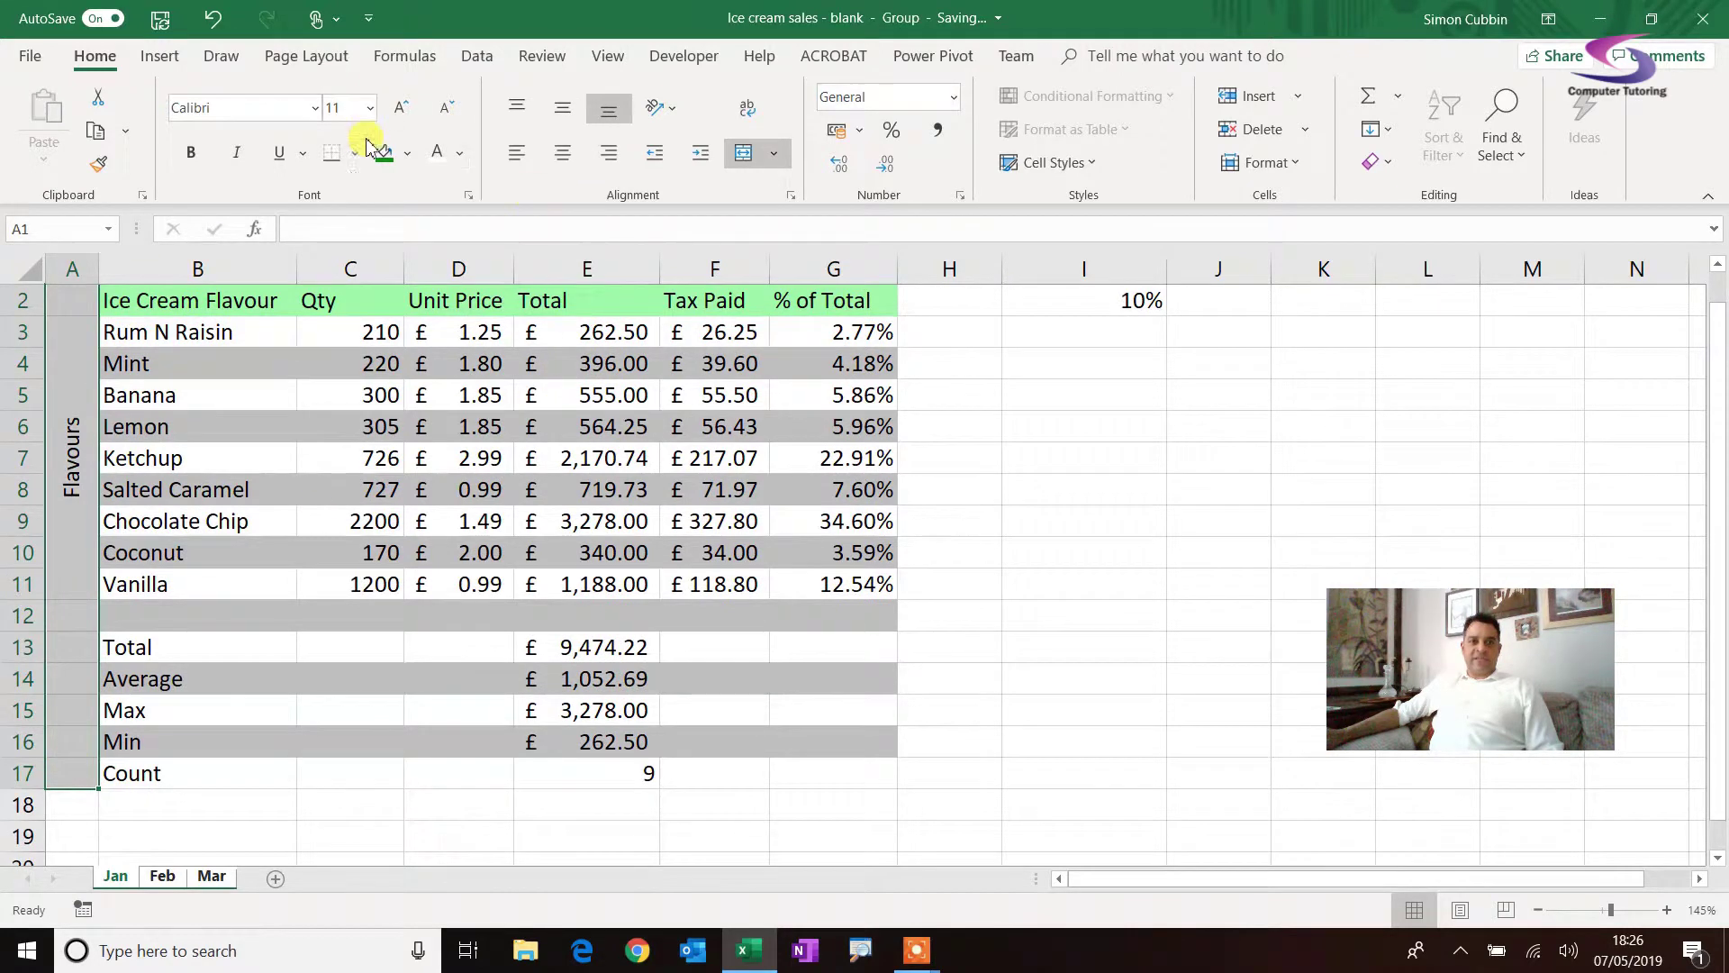
click(409, 160)
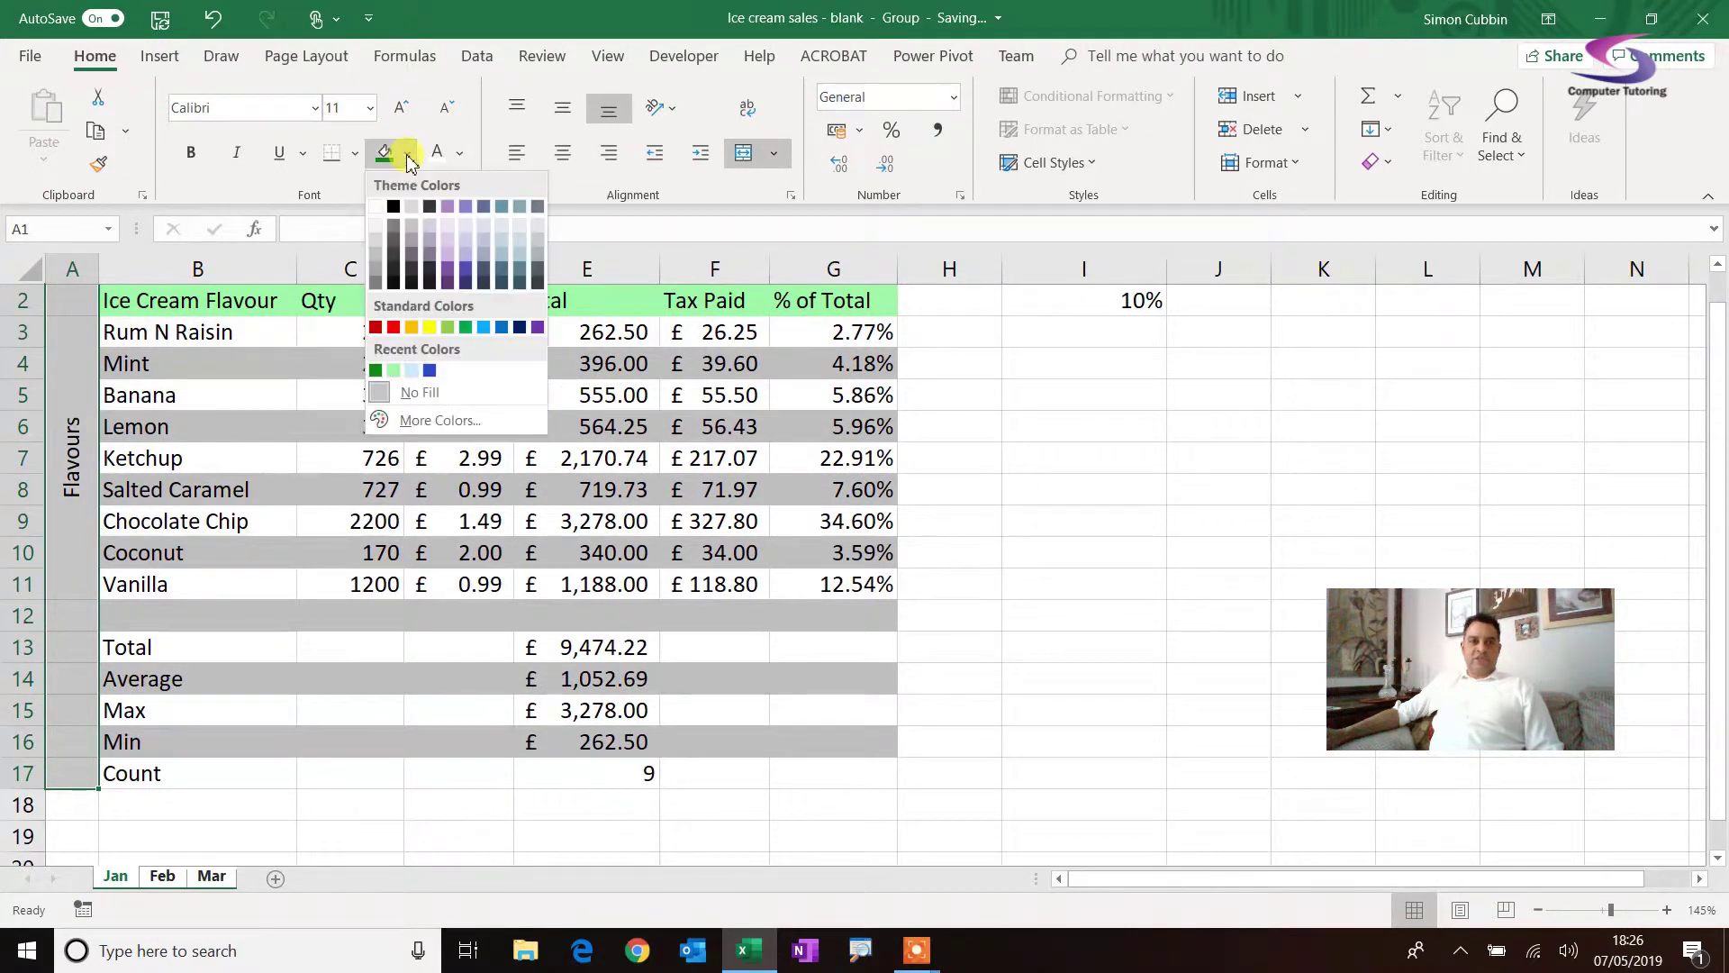
click(397, 241)
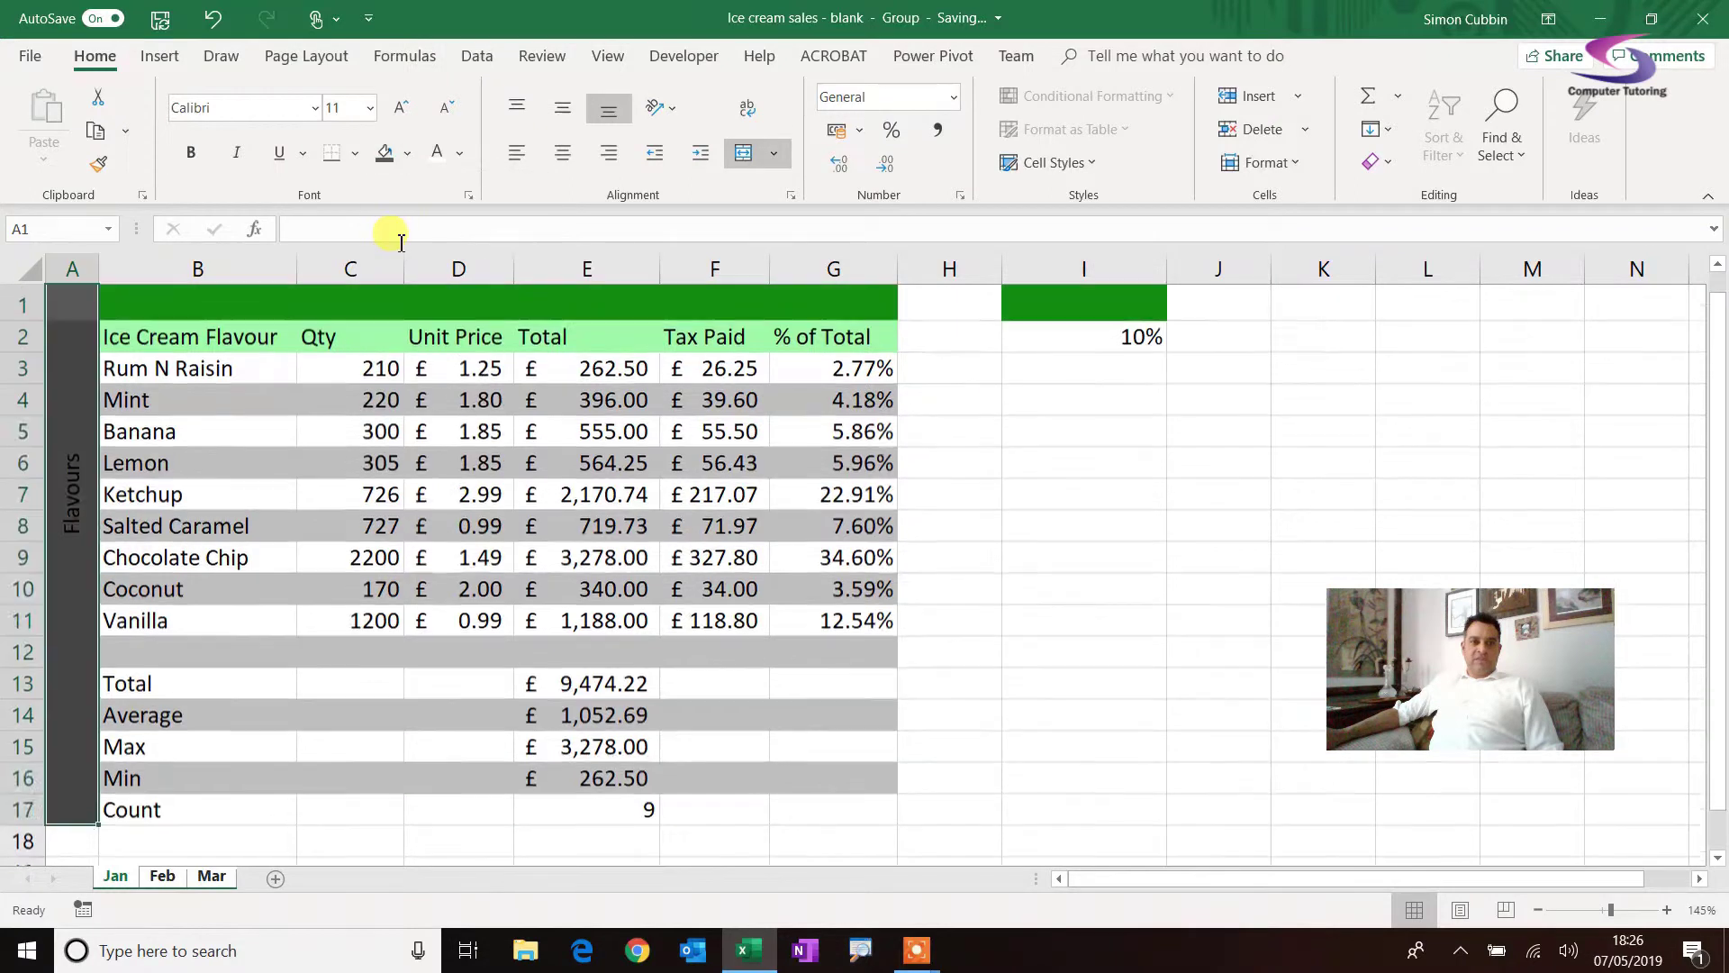
click(443, 169)
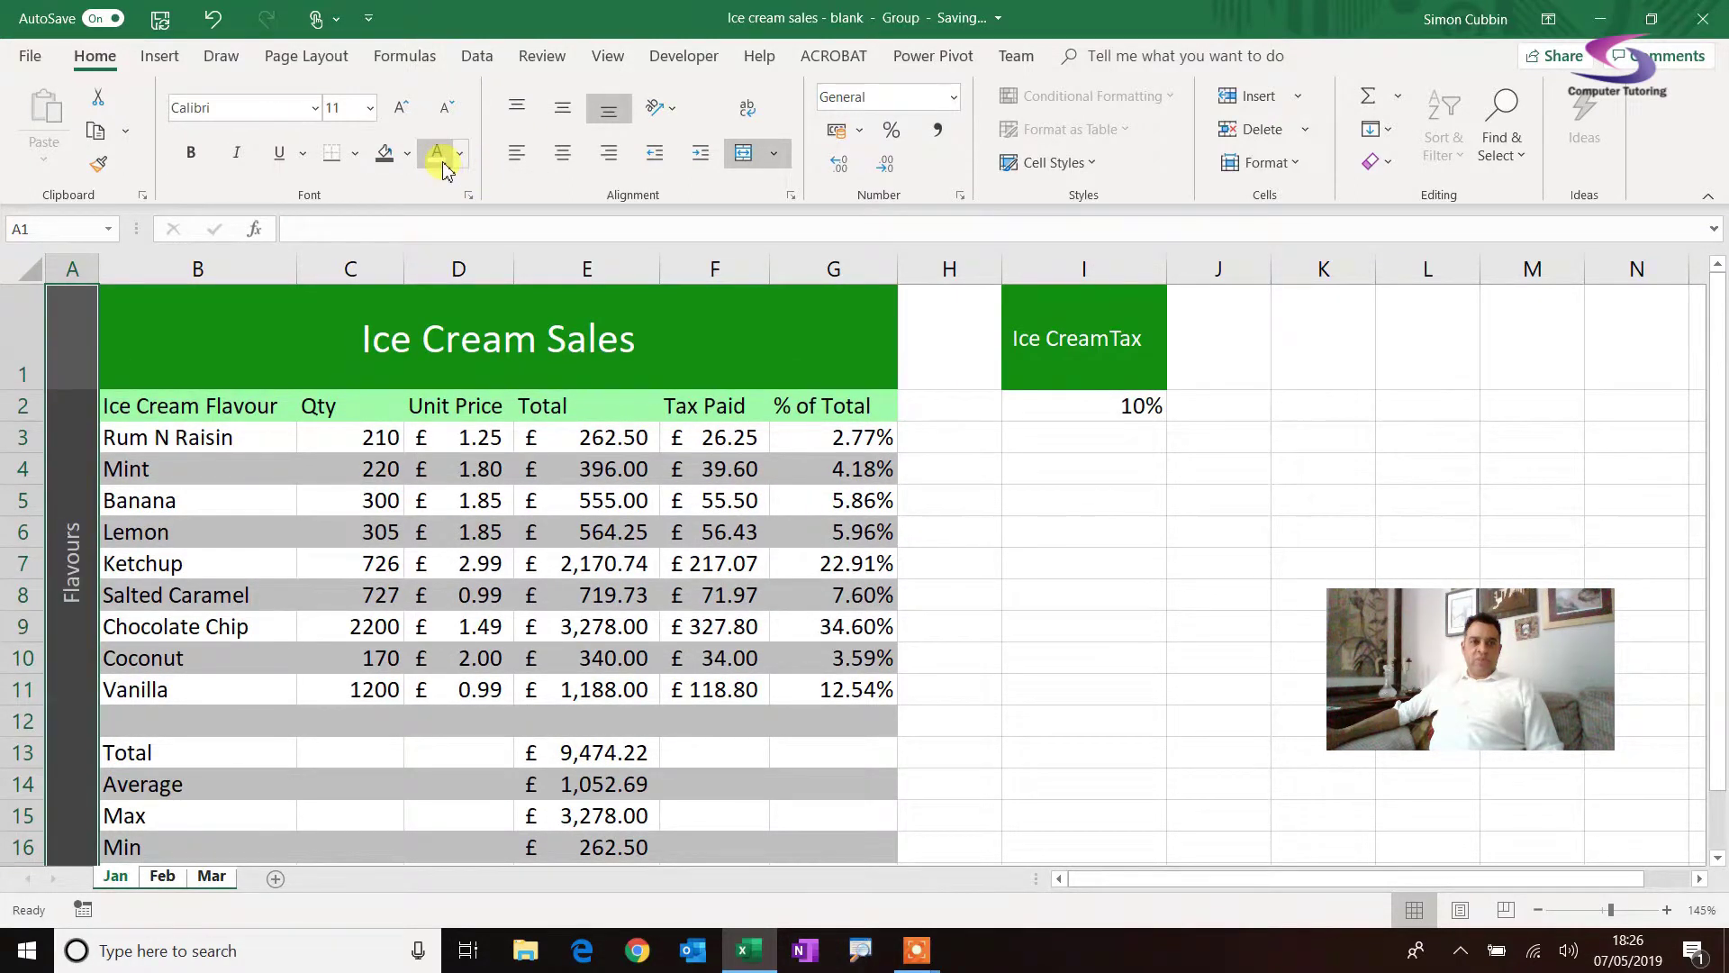
click(402, 108)
click(401, 107)
click(980, 503)
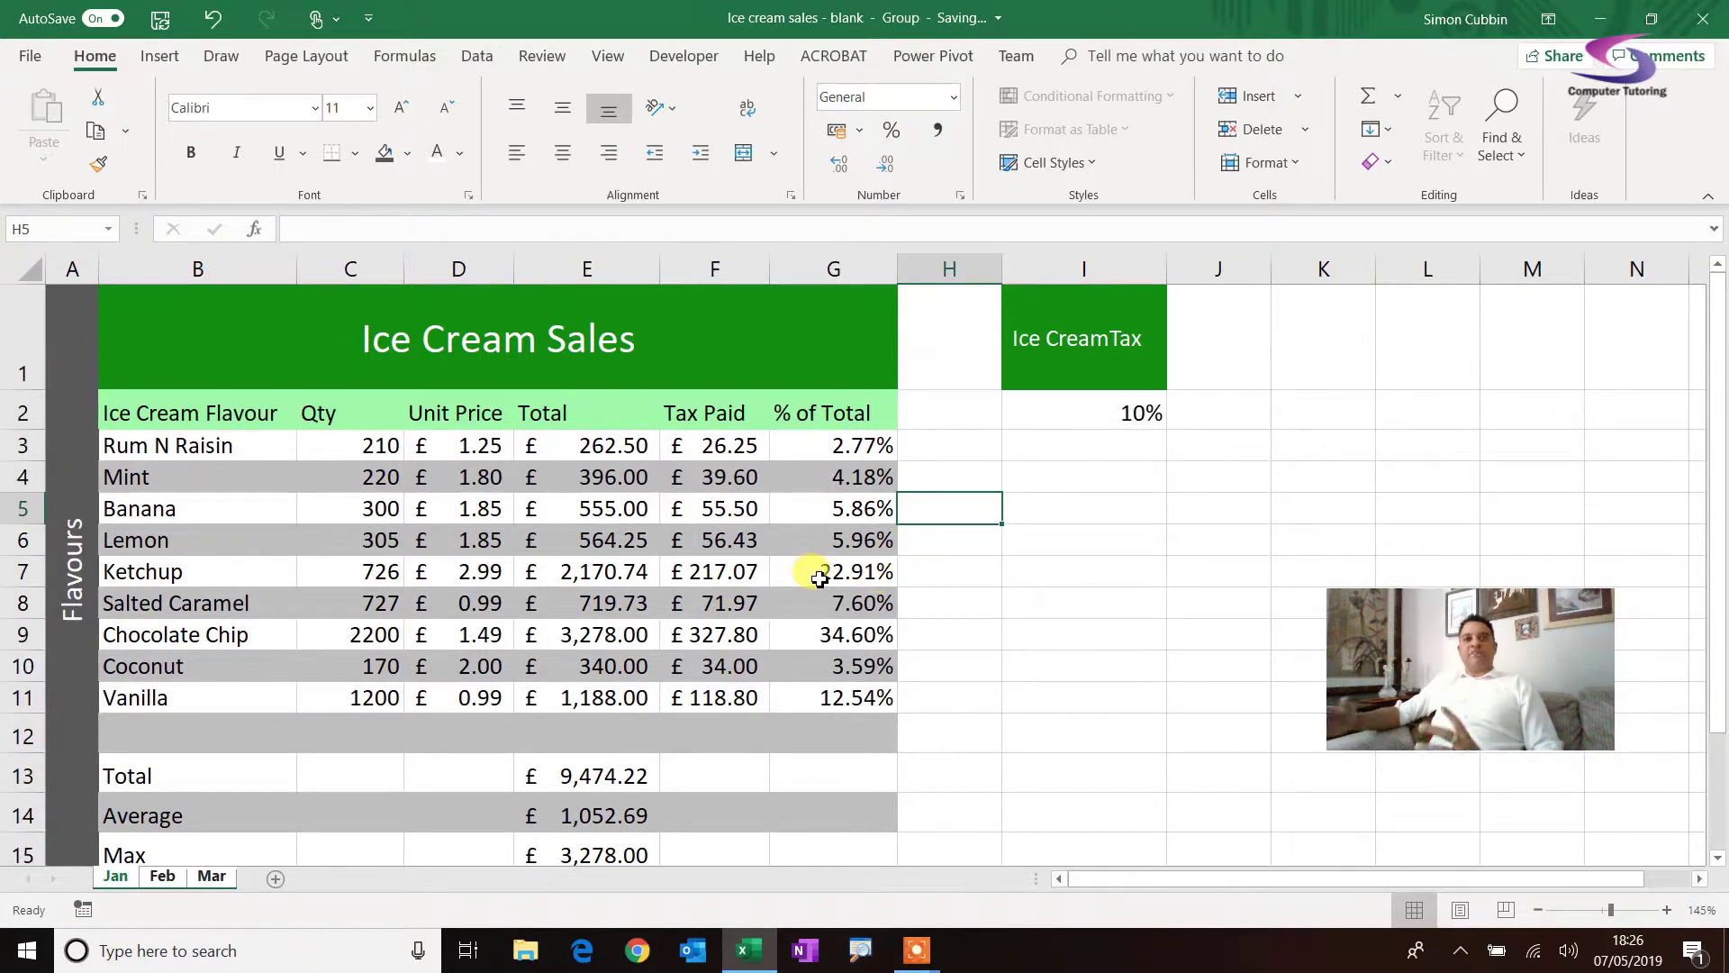
- Delete the Vanilla cells B11:G11, shifting the cells below up
scroll(926, 528, down, 1)
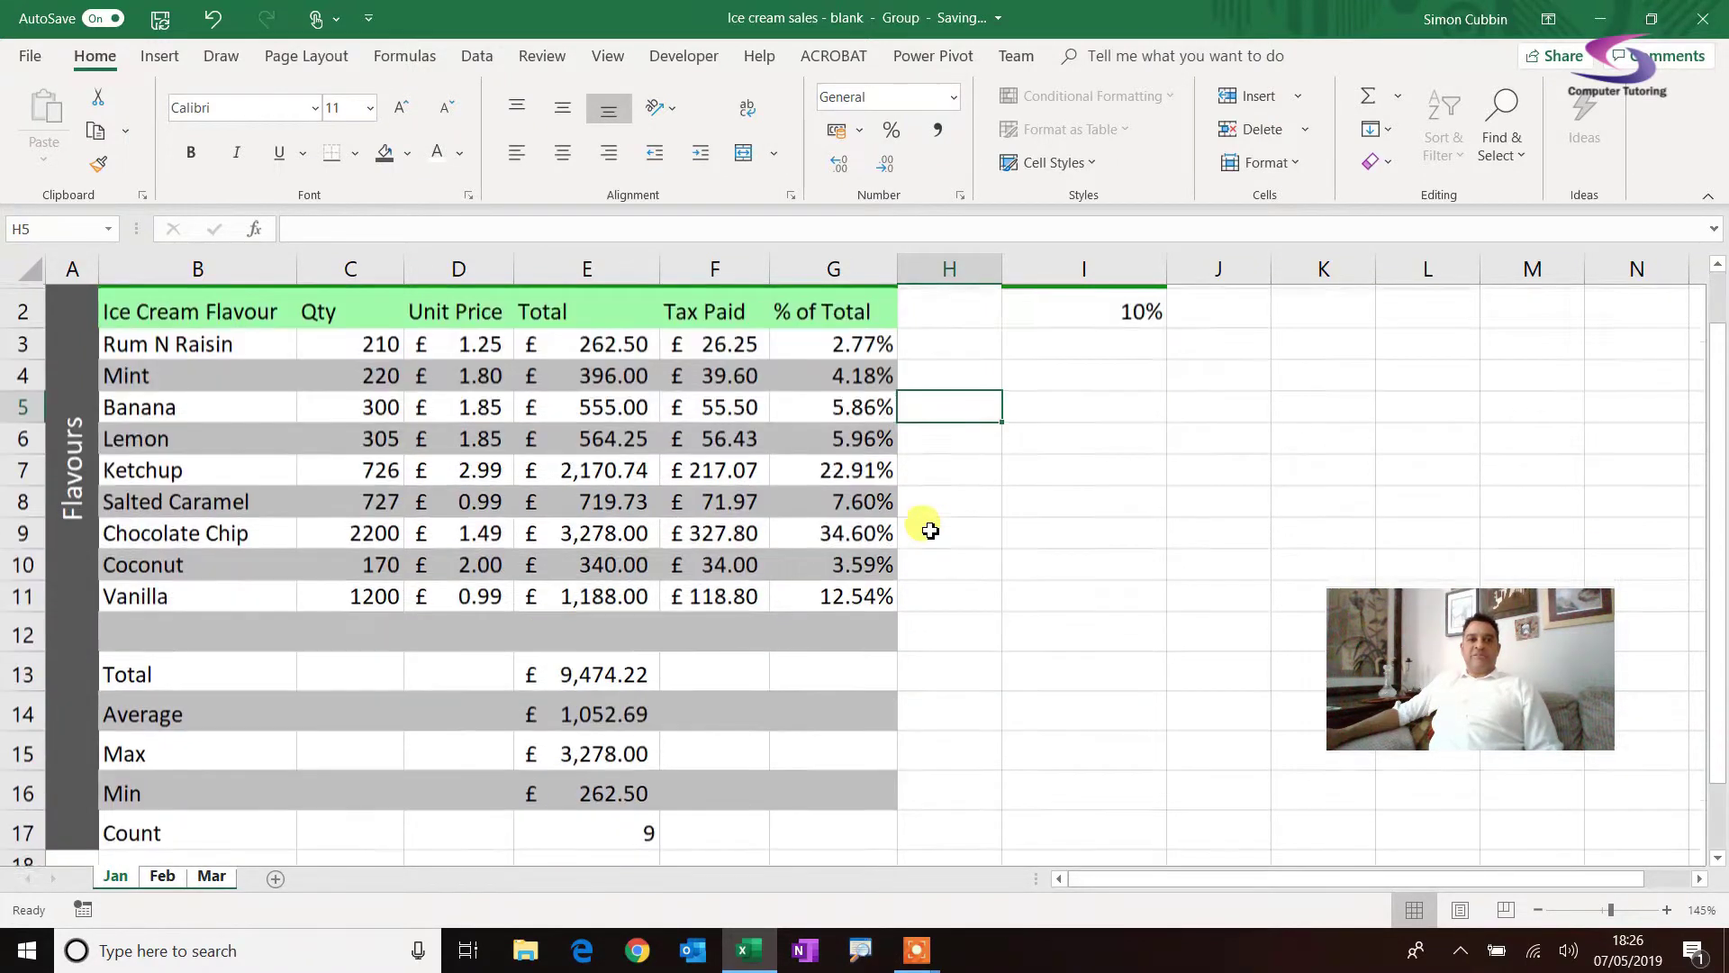
scroll(776, 540, up, 1)
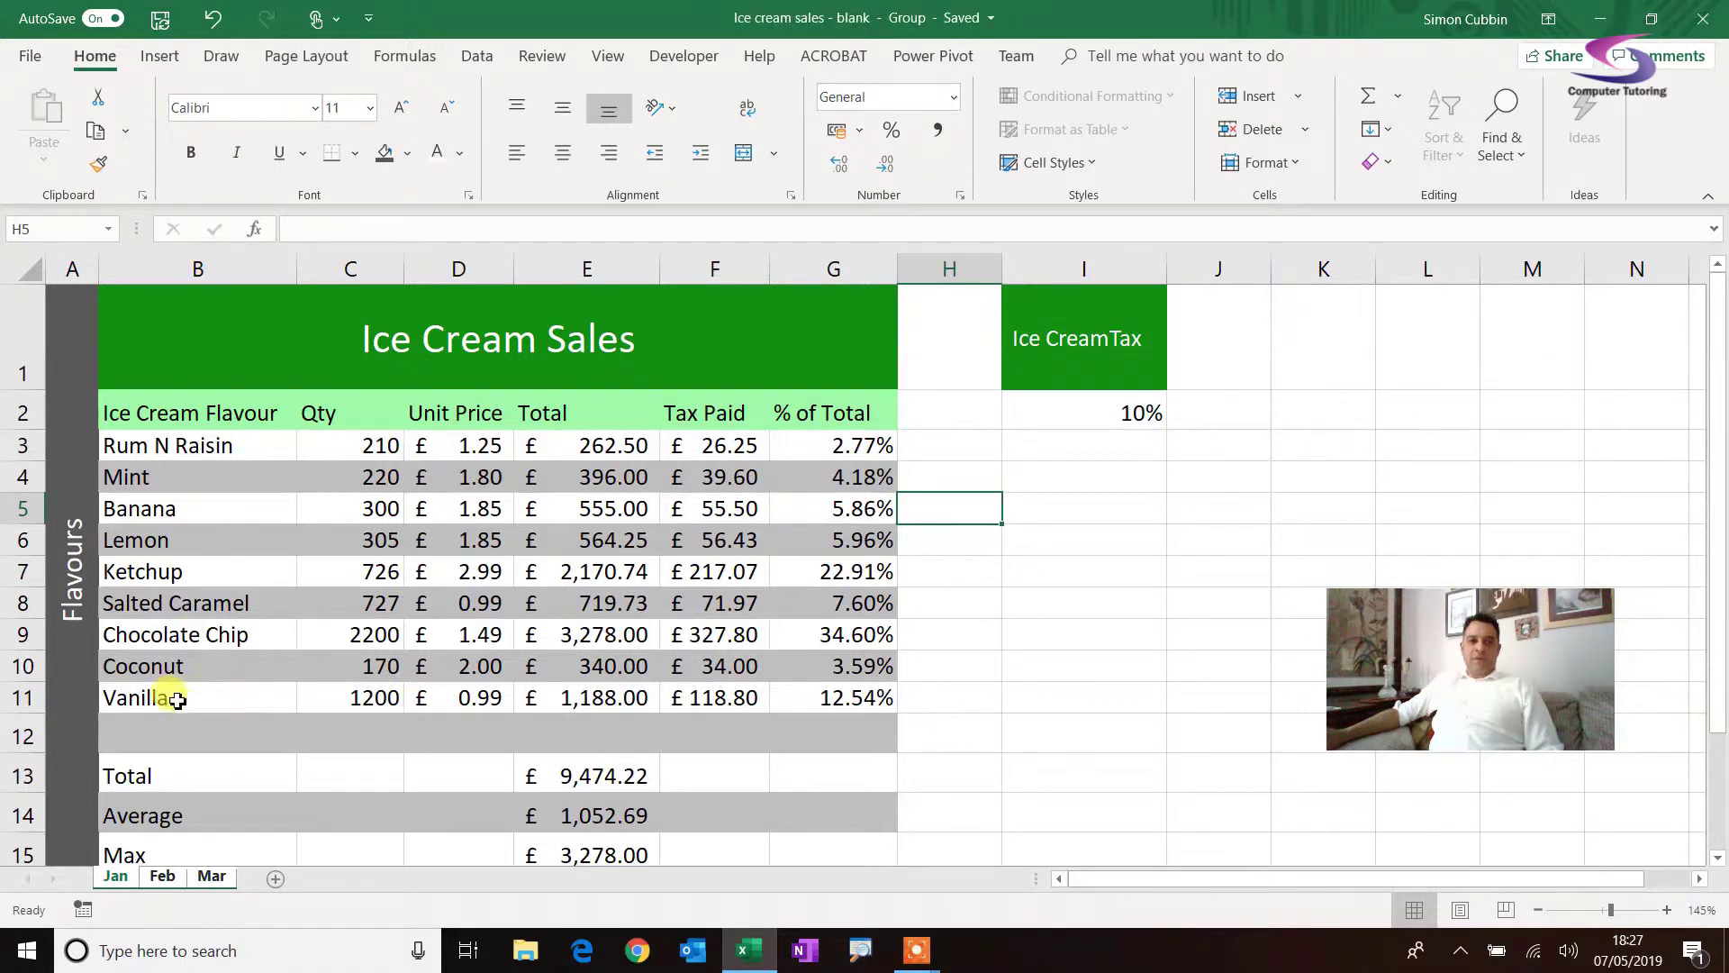
drag(173, 709, 849, 690)
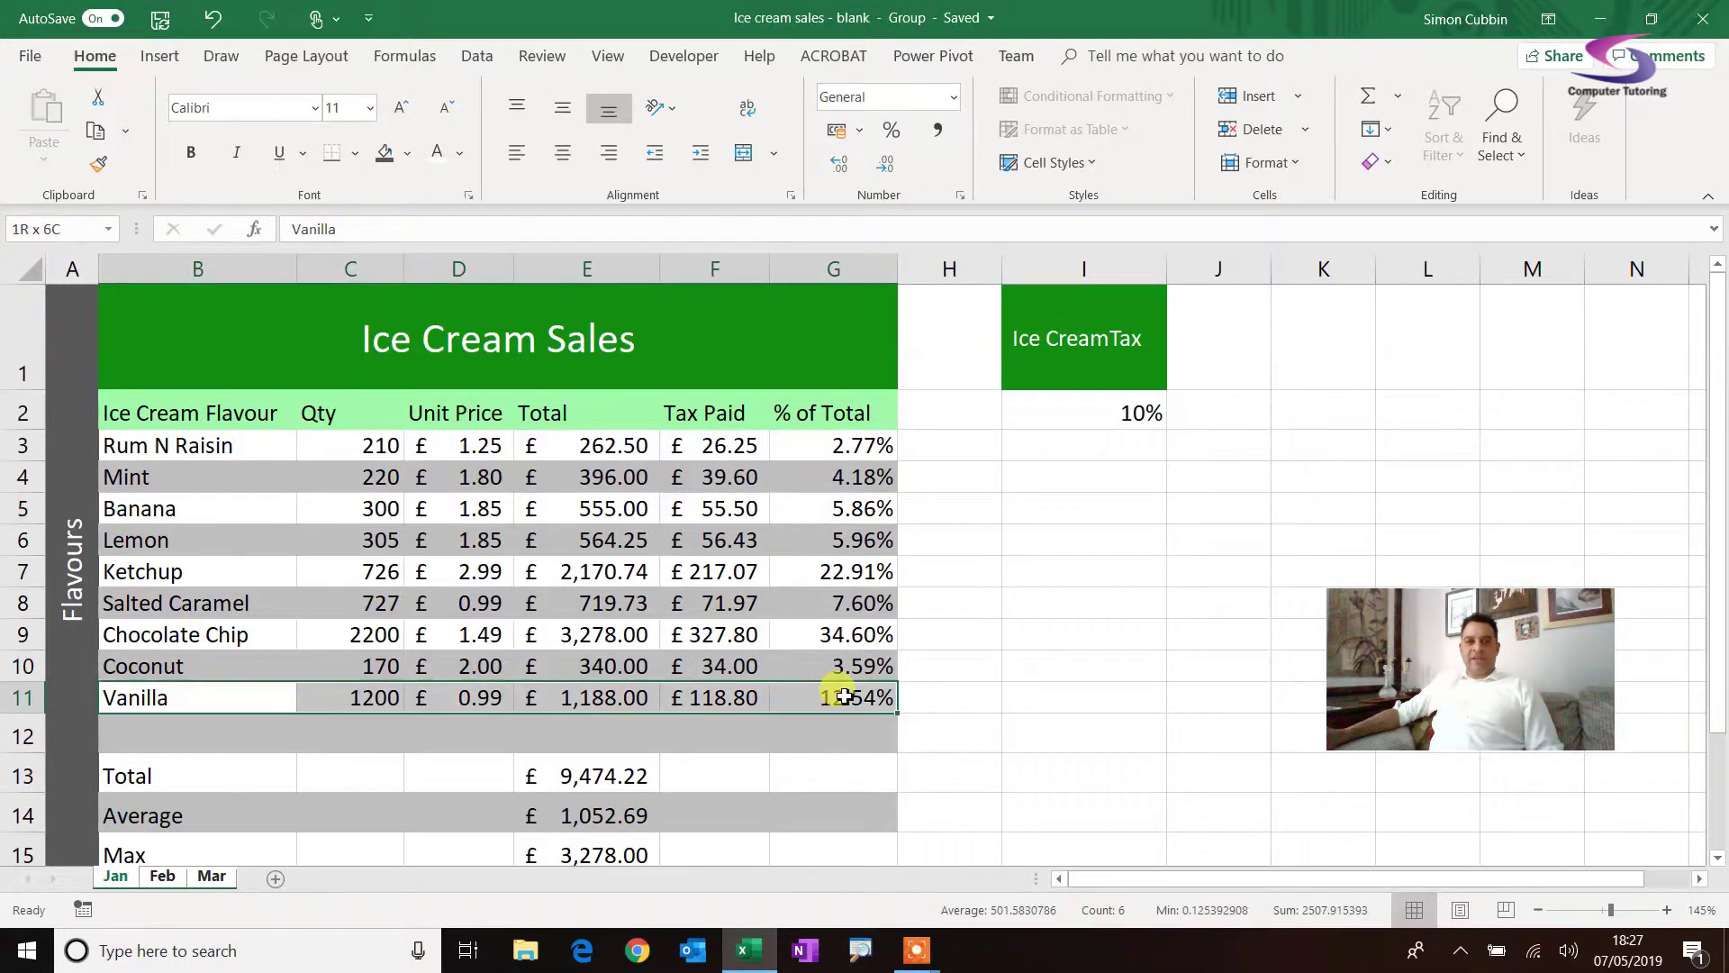
right_click(281, 705)
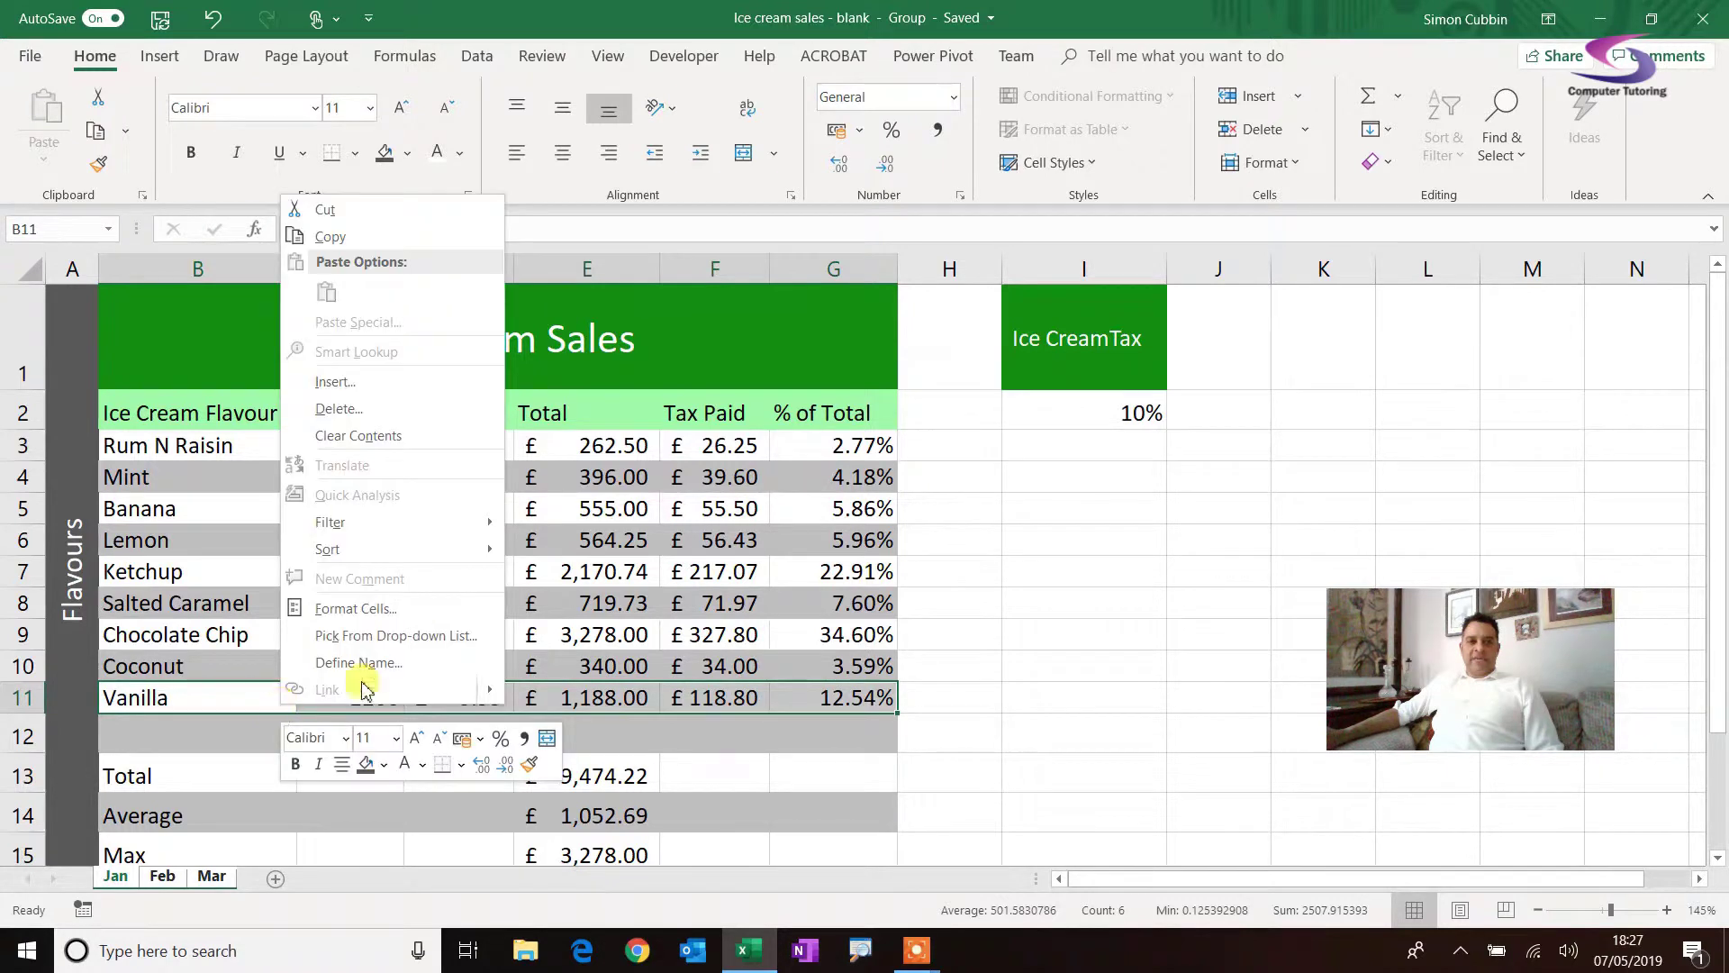
click(324, 416)
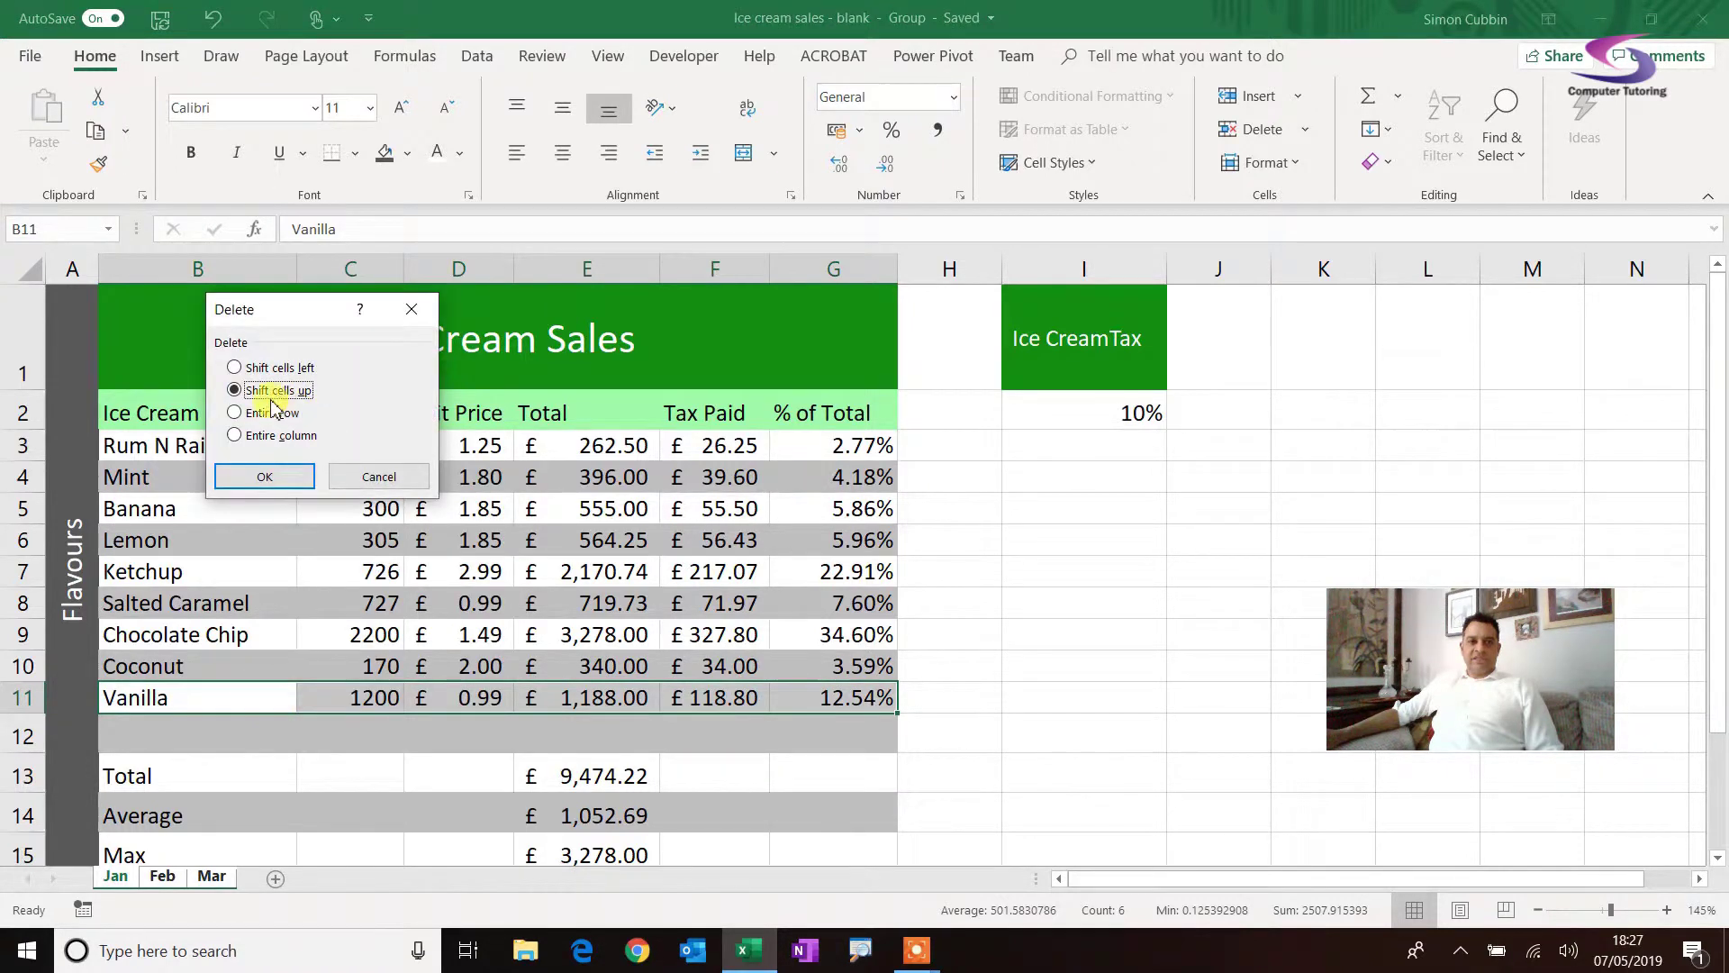
click(282, 480)
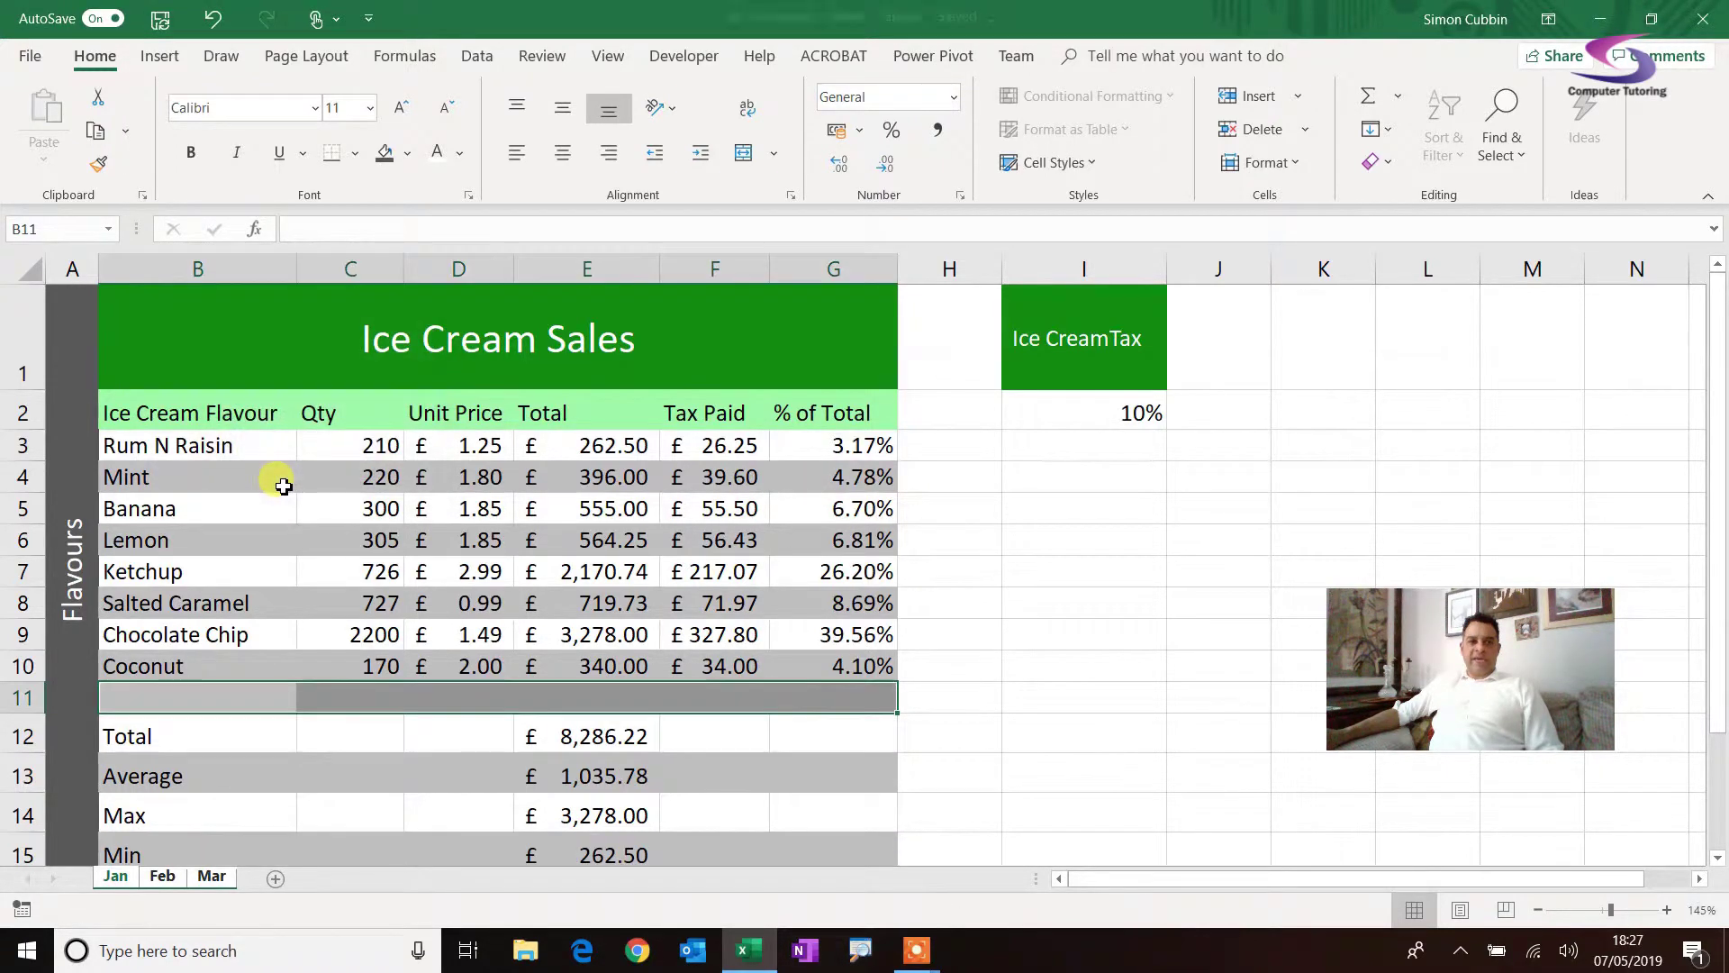
click(194, 695)
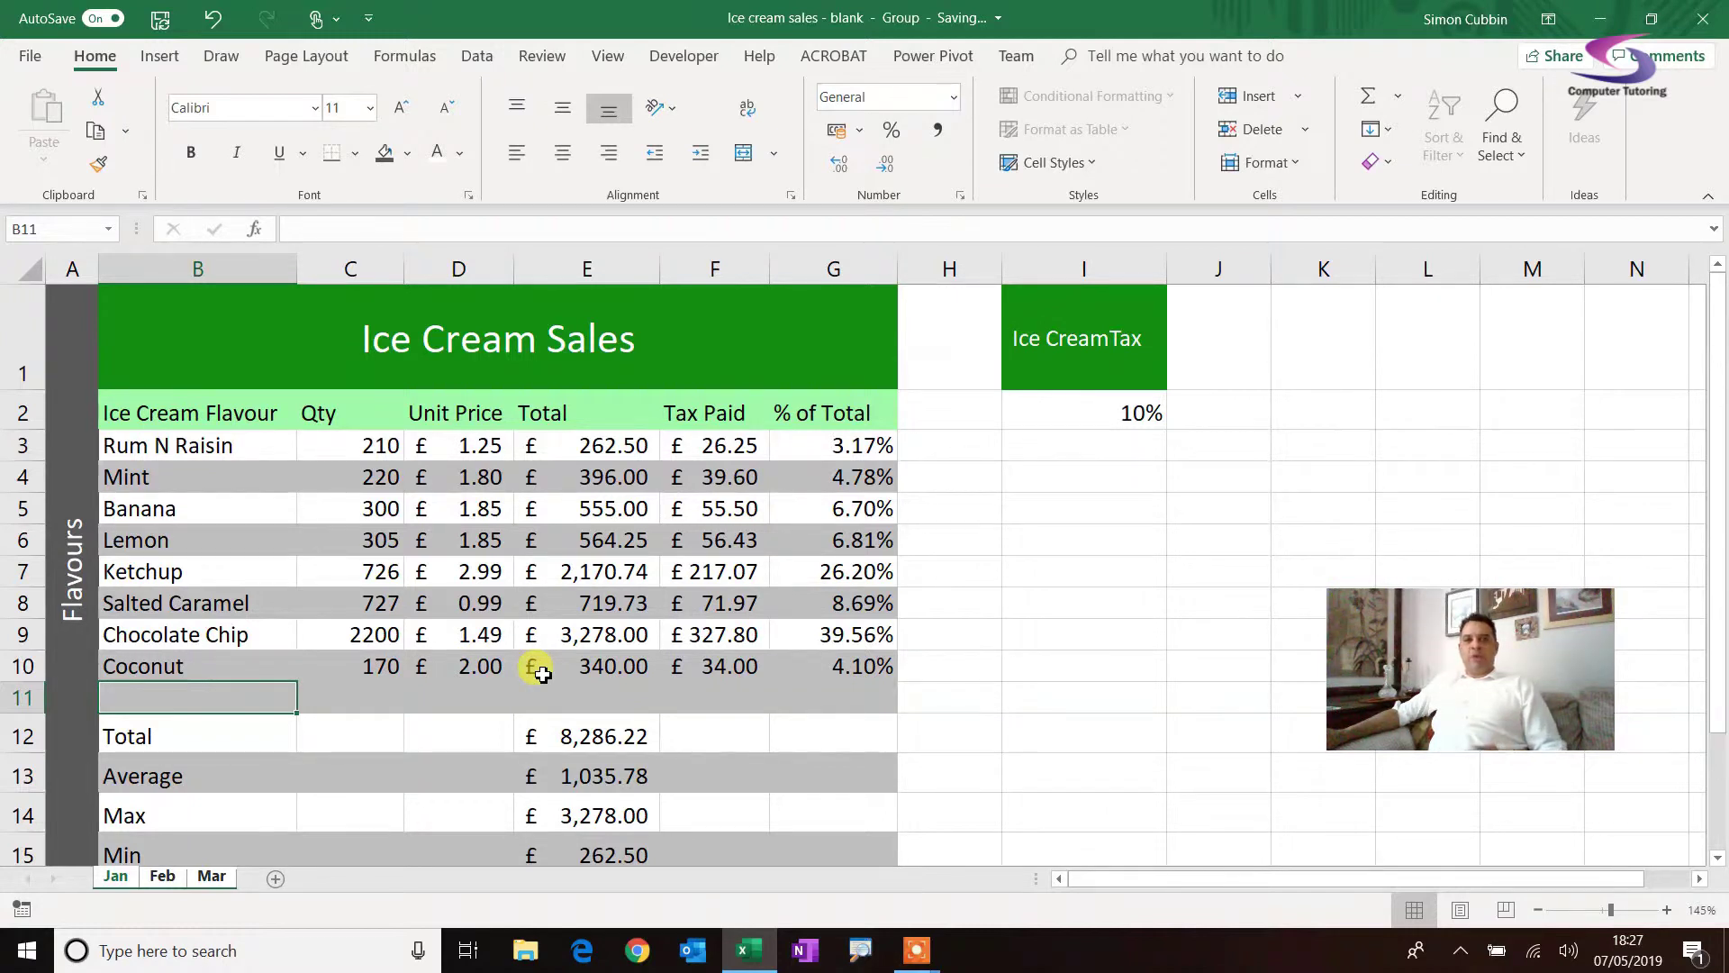
- Reapply the alternating shading from B3:G4 across rows 5–10 with Format Painter
drag(213, 444, 869, 481)
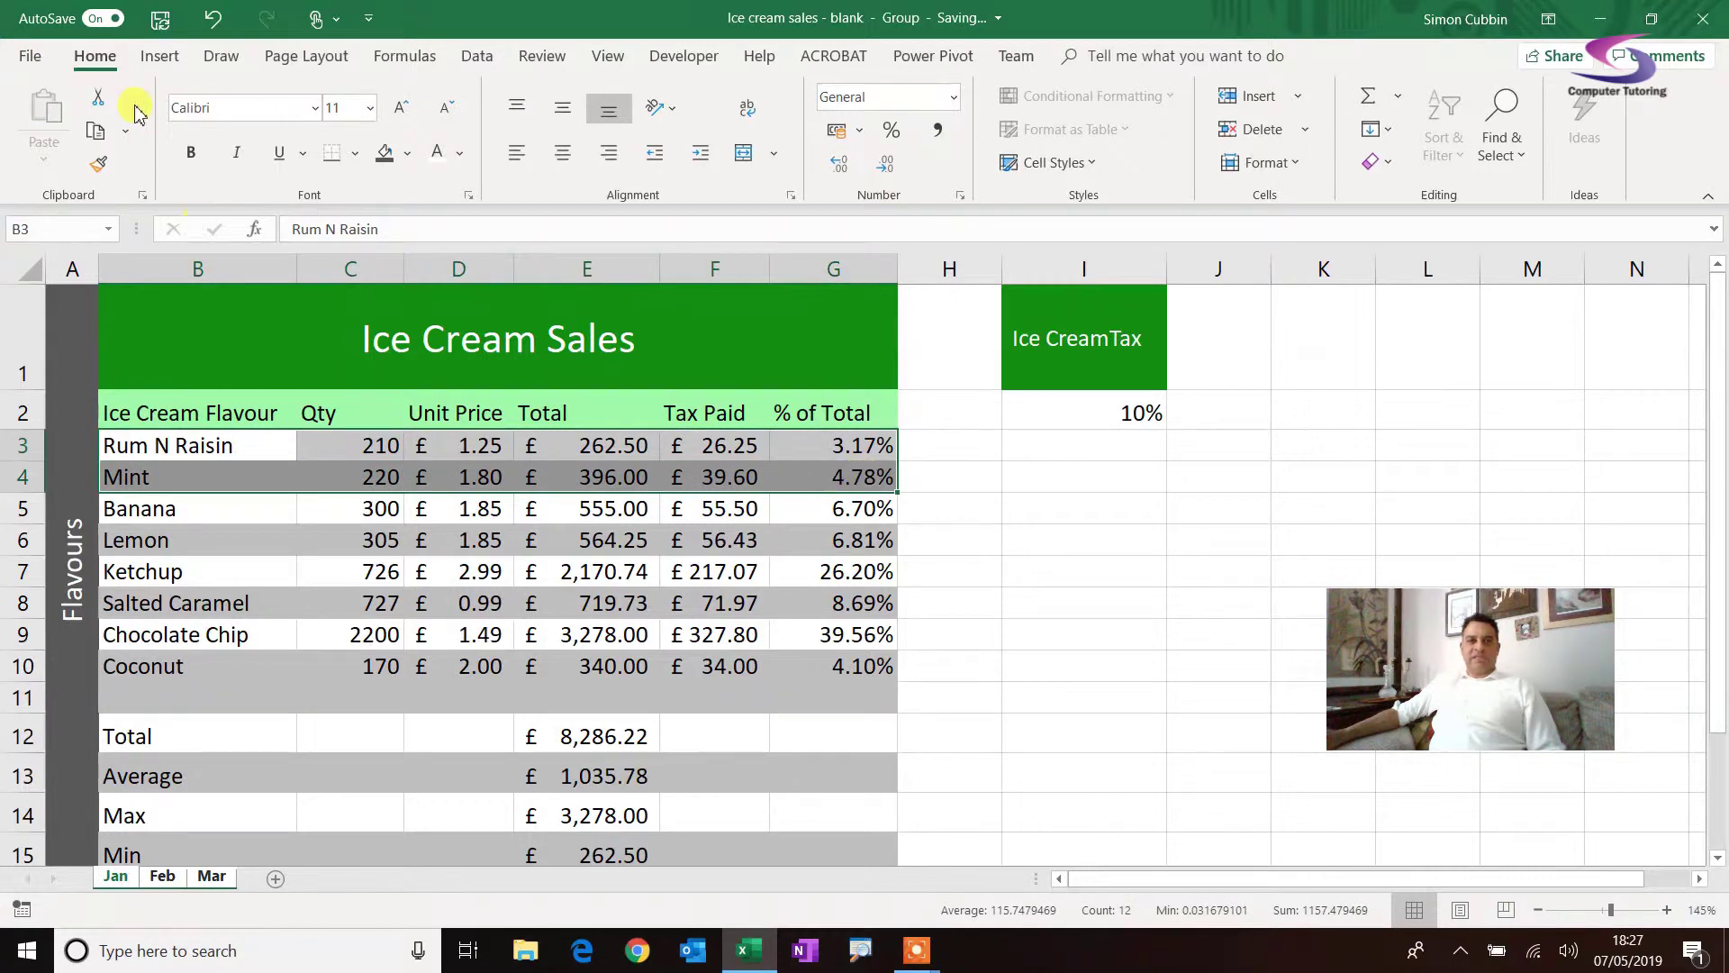
click(99, 163)
mouse_move(219, 504)
mouse_down()
mouse_move(759, 658)
mouse_move(810, 899)
mouse_move(824, 797)
mouse_up()
- Set the Count result in E16 to General format so it shows 8
click(611, 790)
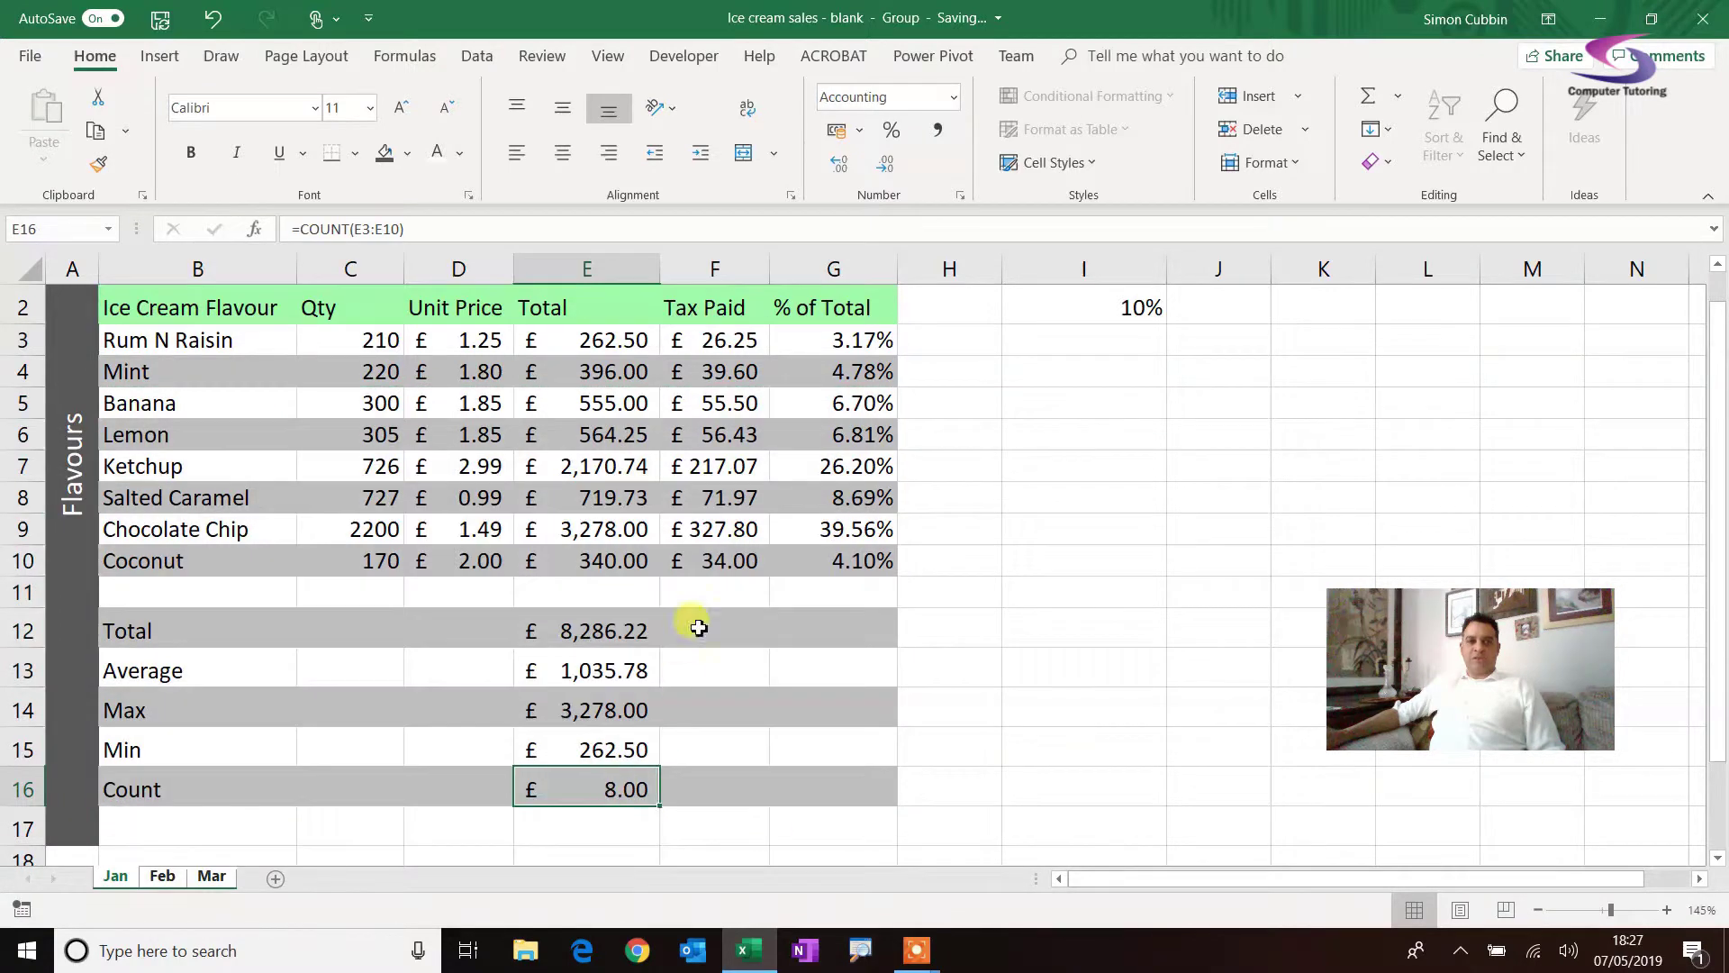
click(953, 96)
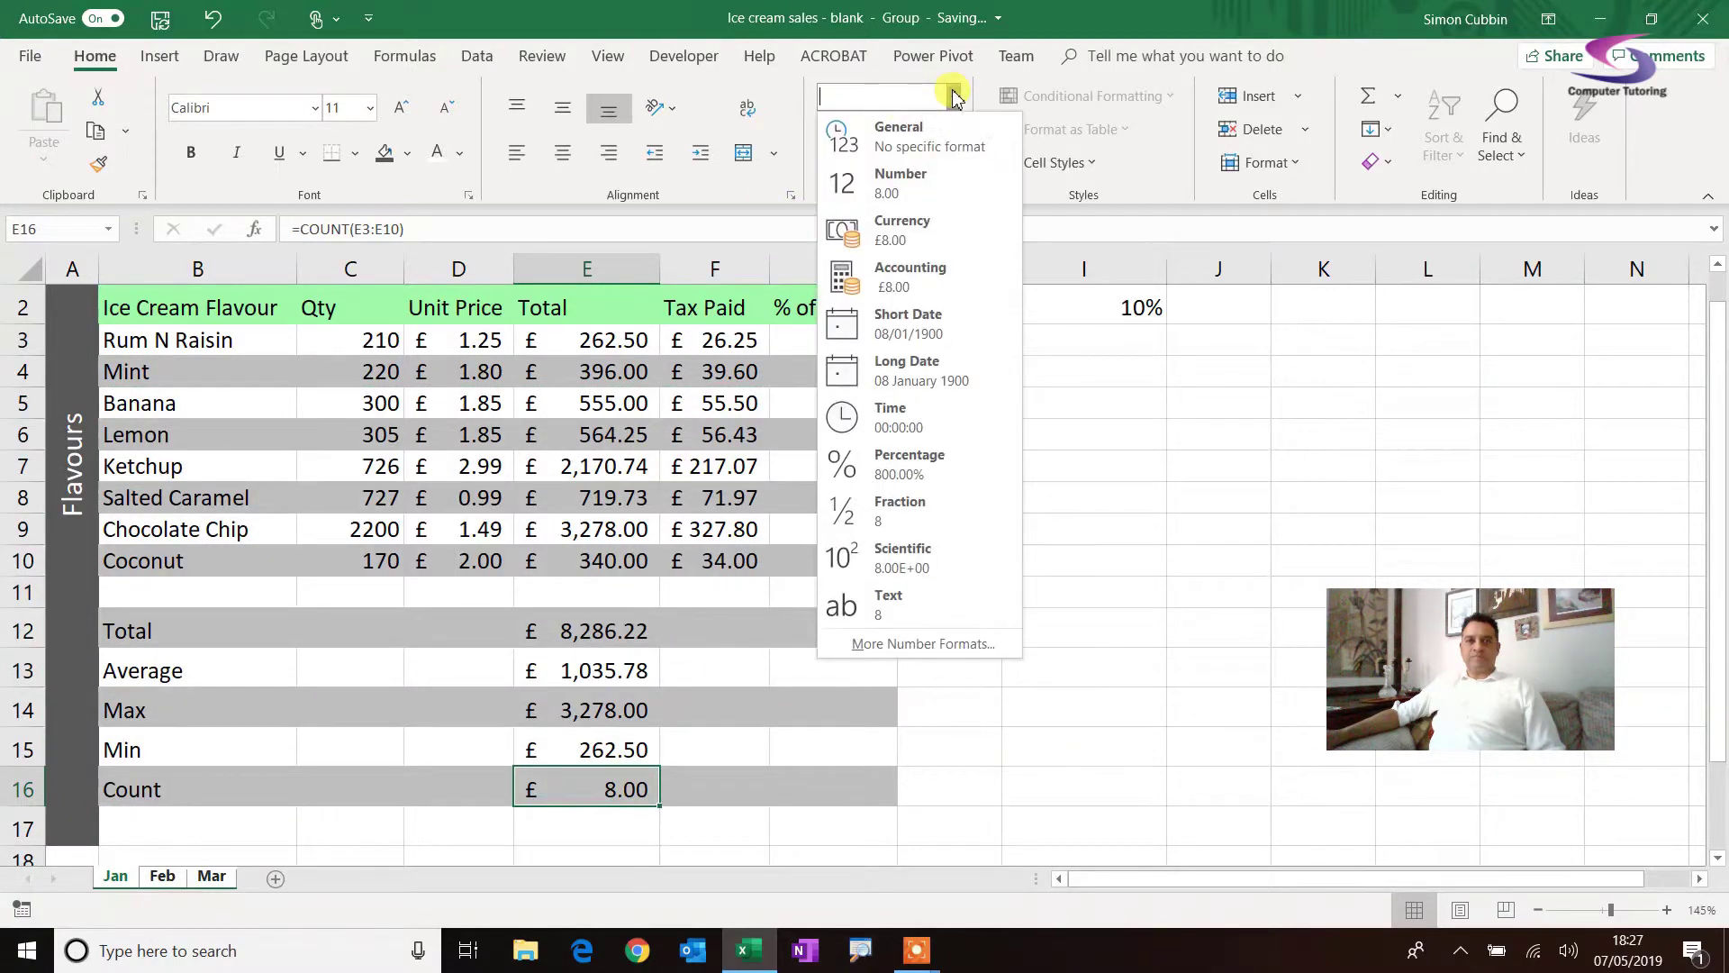
click(889, 136)
click(952, 615)
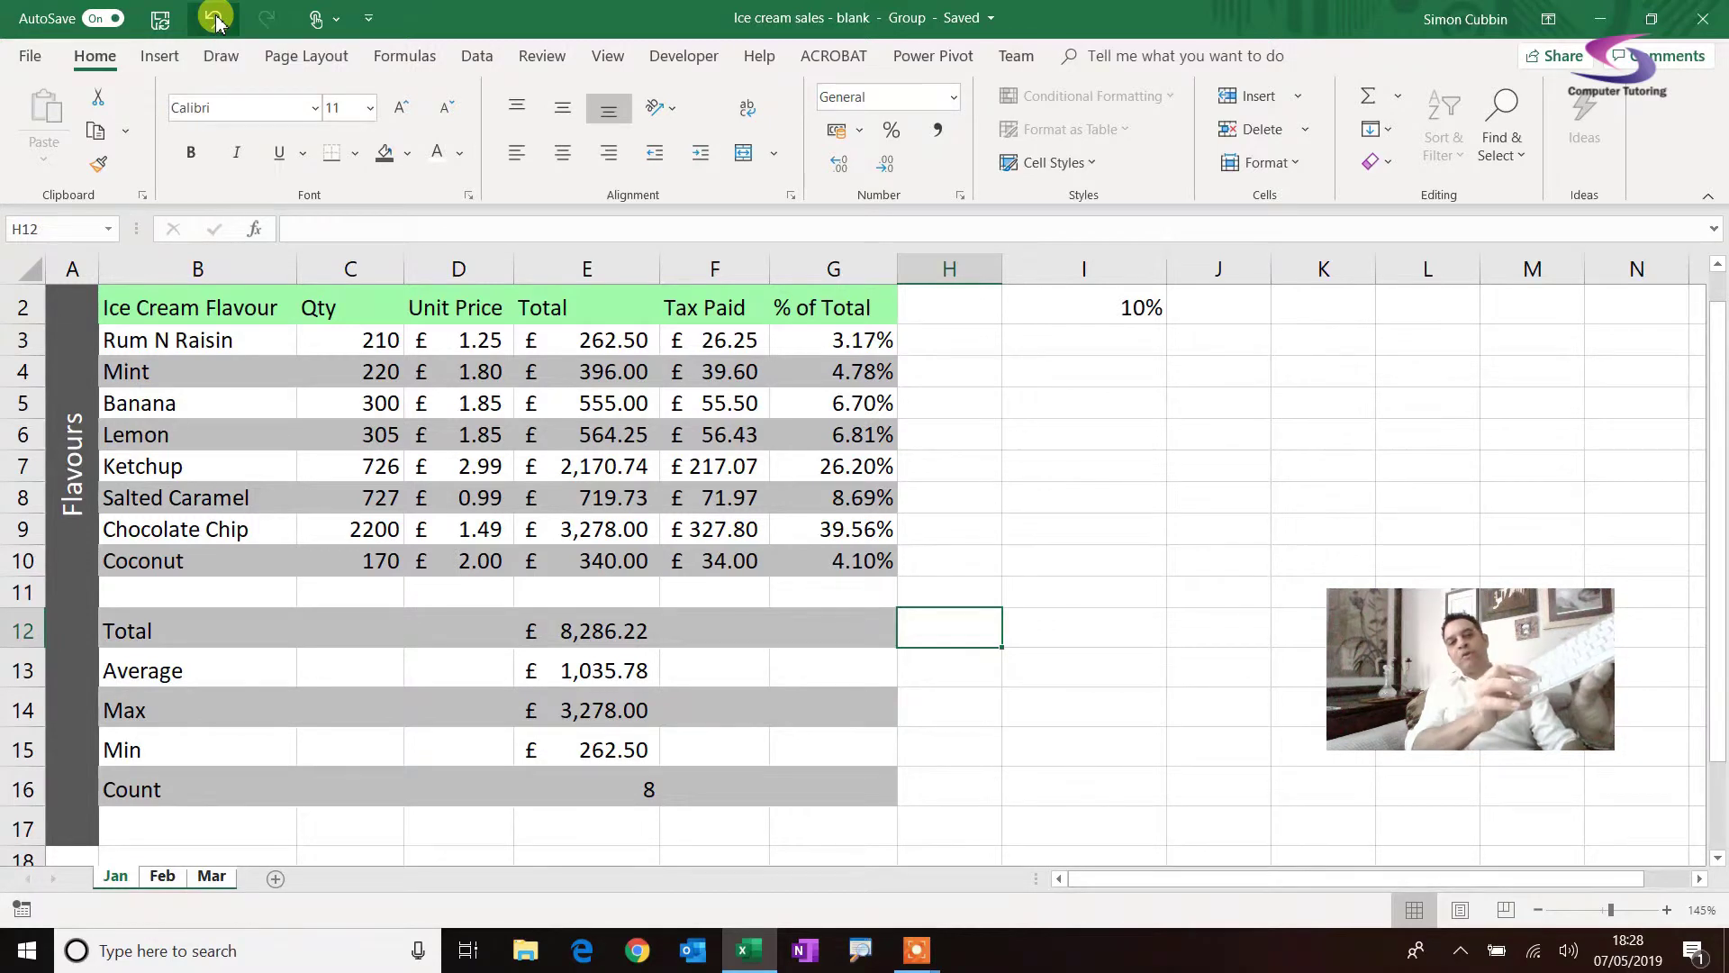
- Undo the last three edits to restore the Vanilla row, then select the Banana total in E5
click(216, 20)
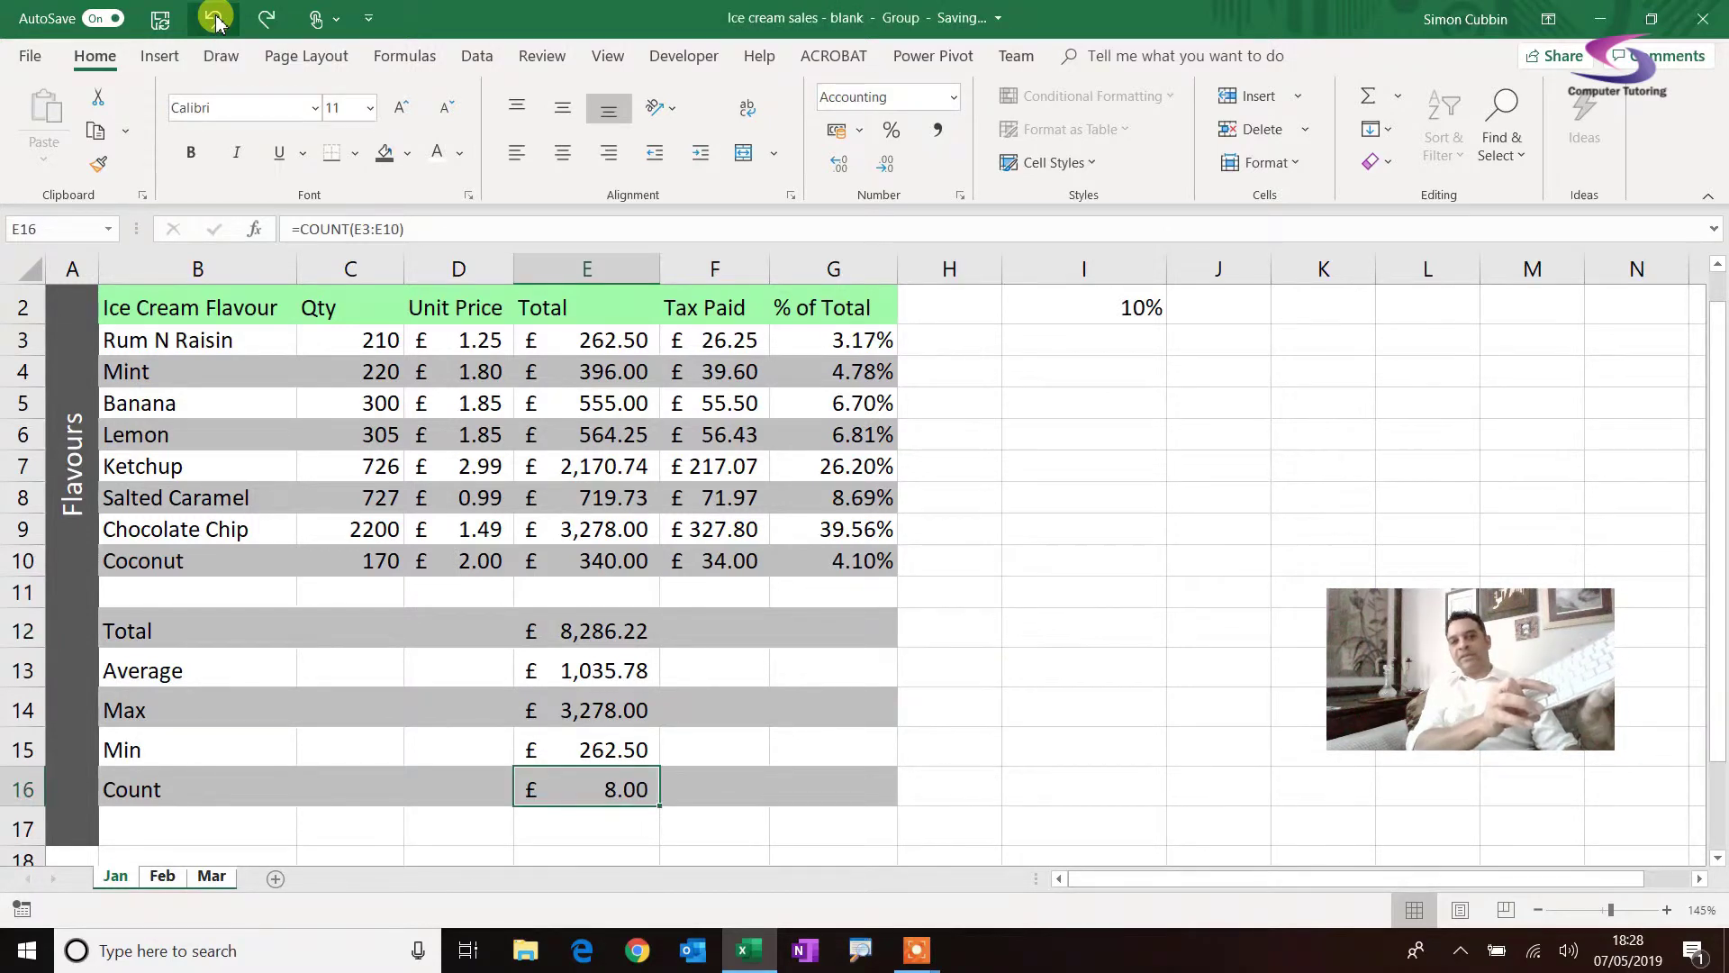
click(216, 20)
click(216, 20)
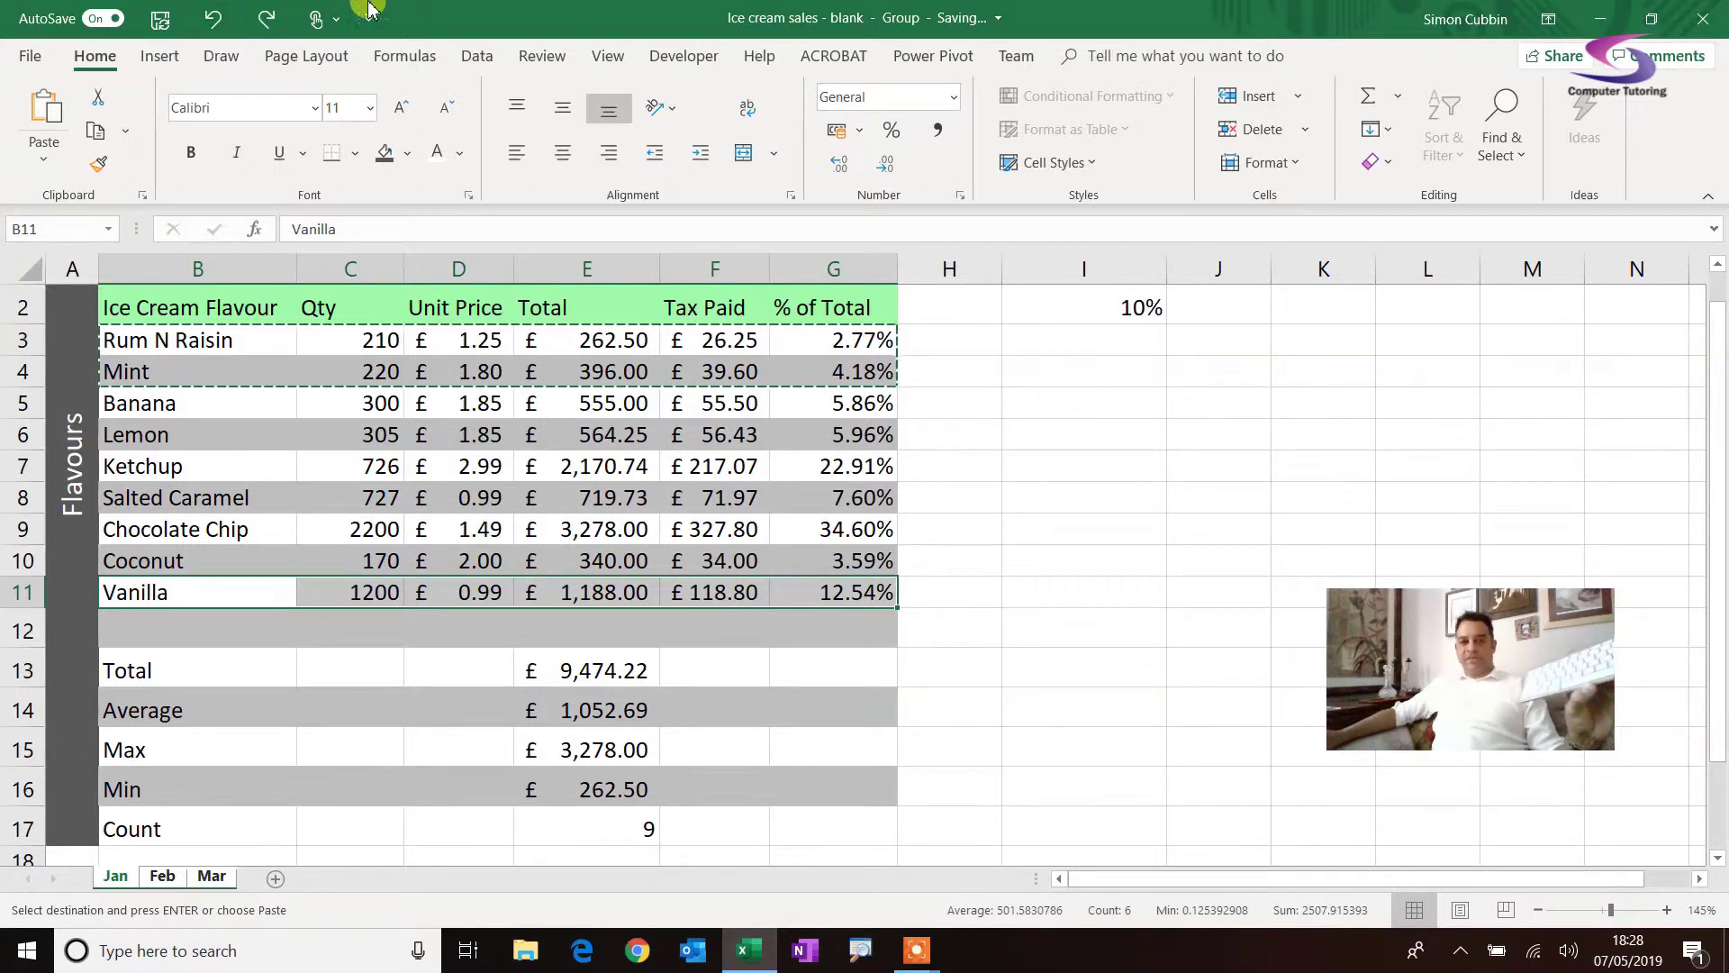
click(648, 400)
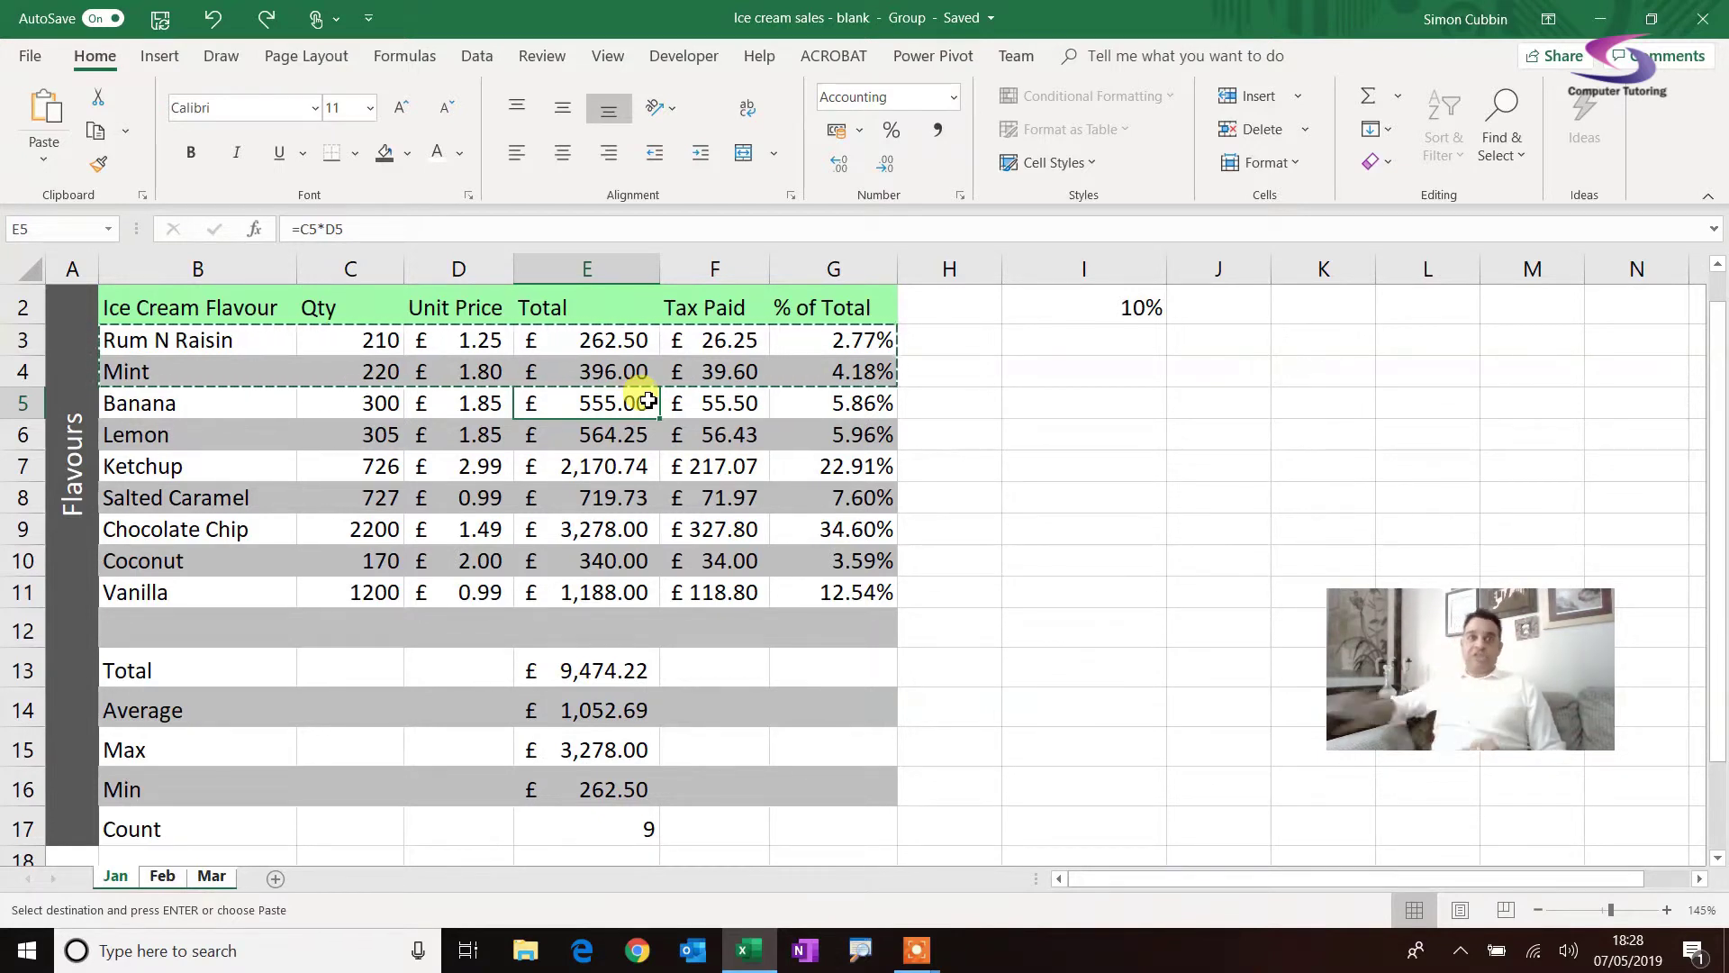
- Ungroup the sheets via the Feb tab, browse Jan, Feb and Mar, and cancel Jan's pending copy
click(163, 882)
click(110, 882)
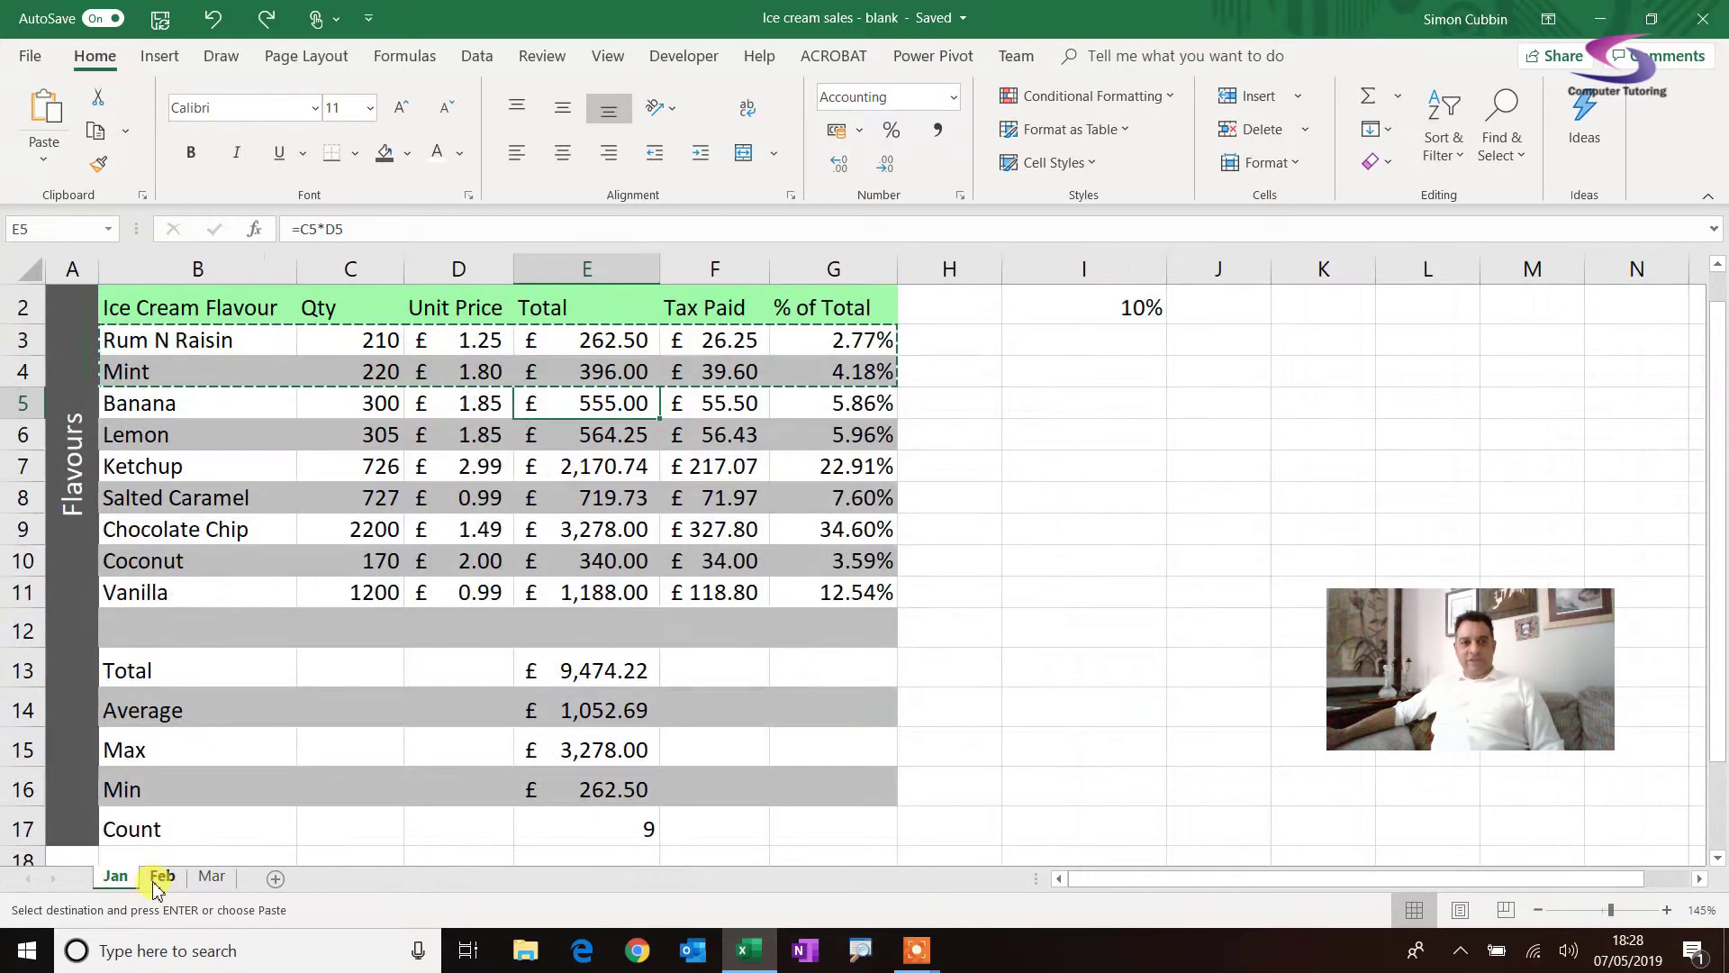
click(160, 883)
click(203, 883)
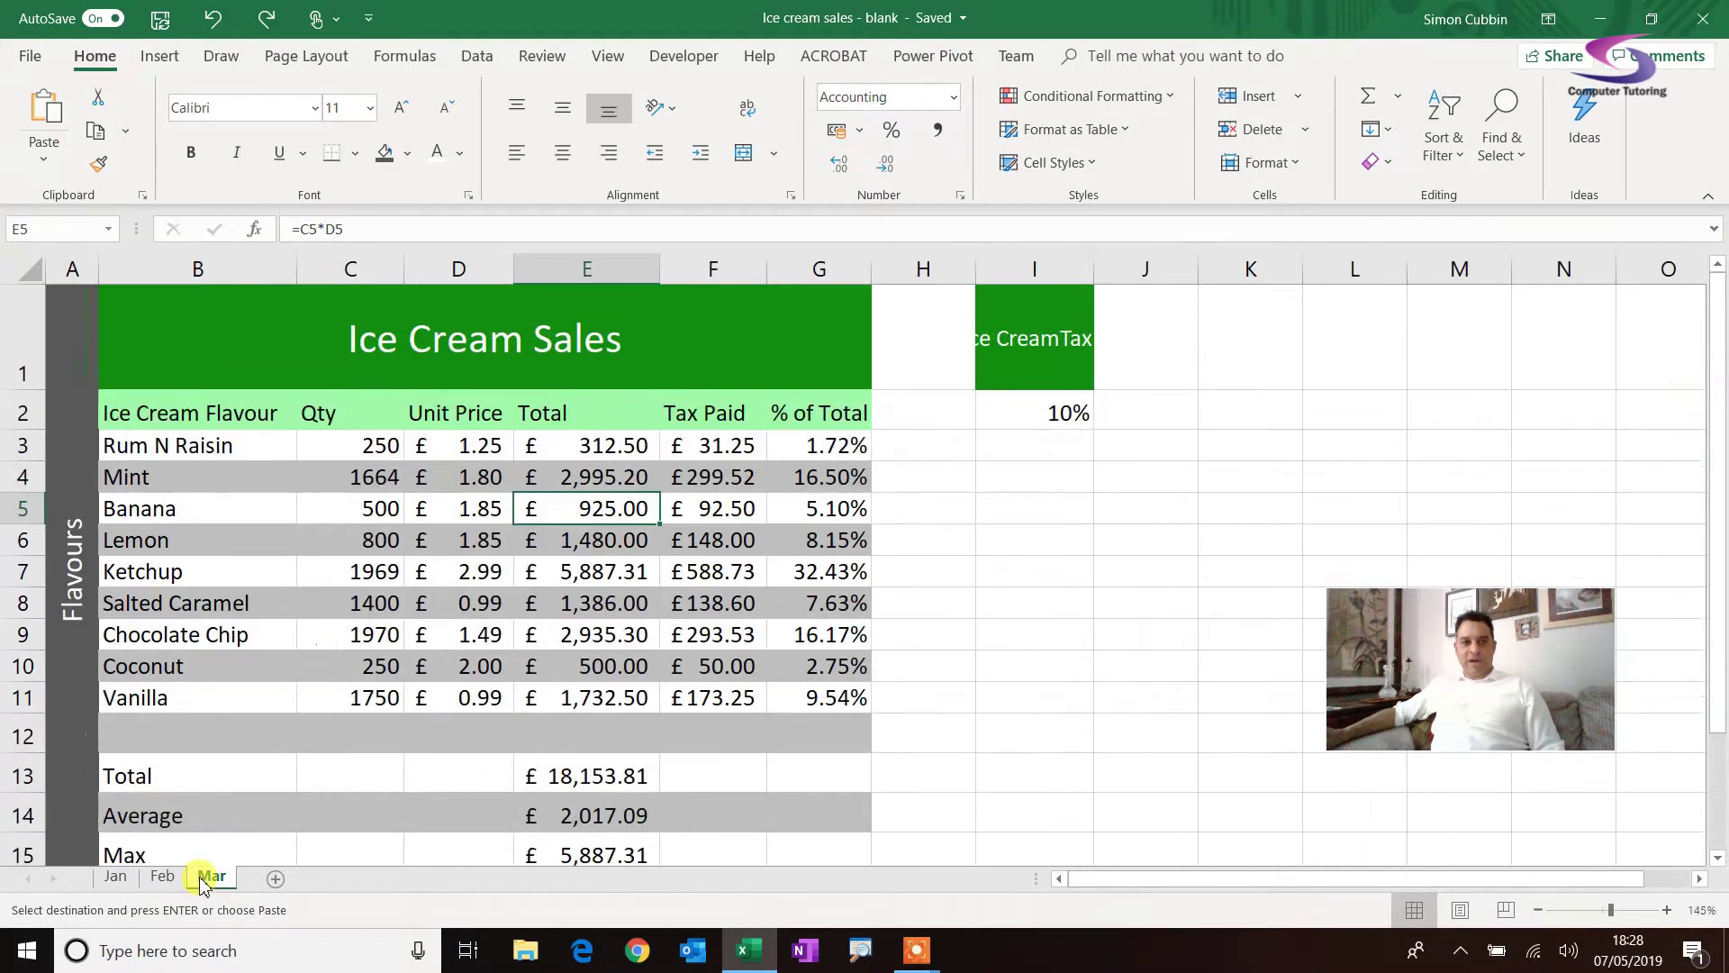
click(117, 883)
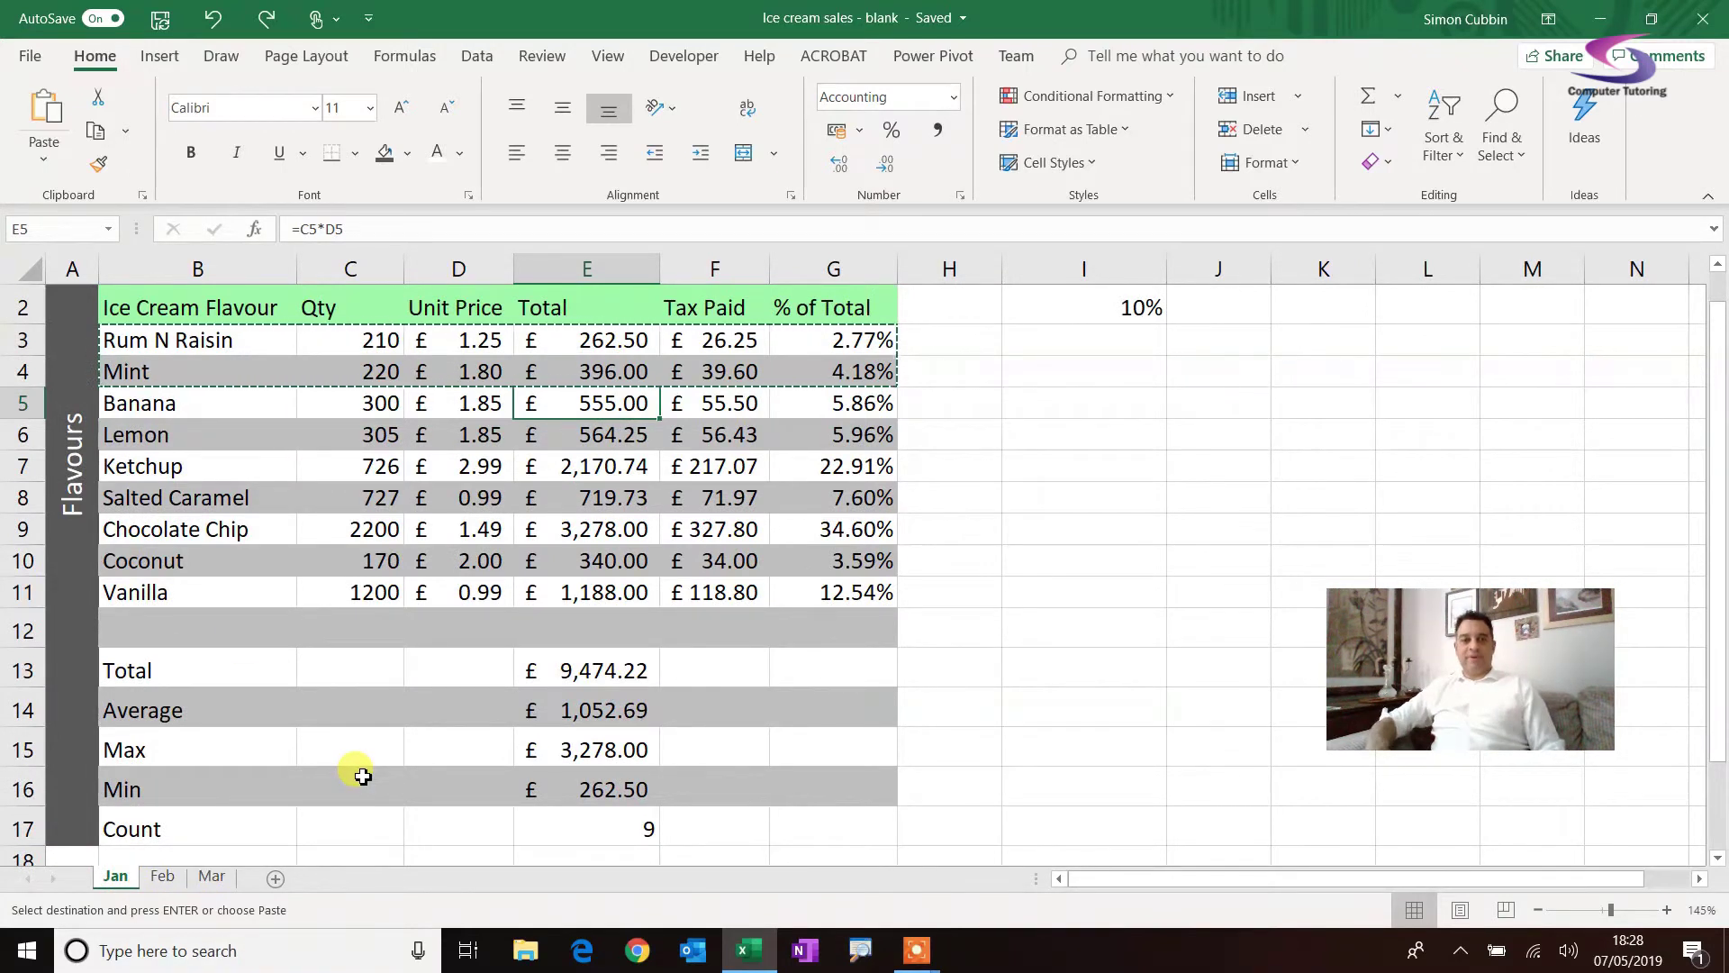
key(Escape)
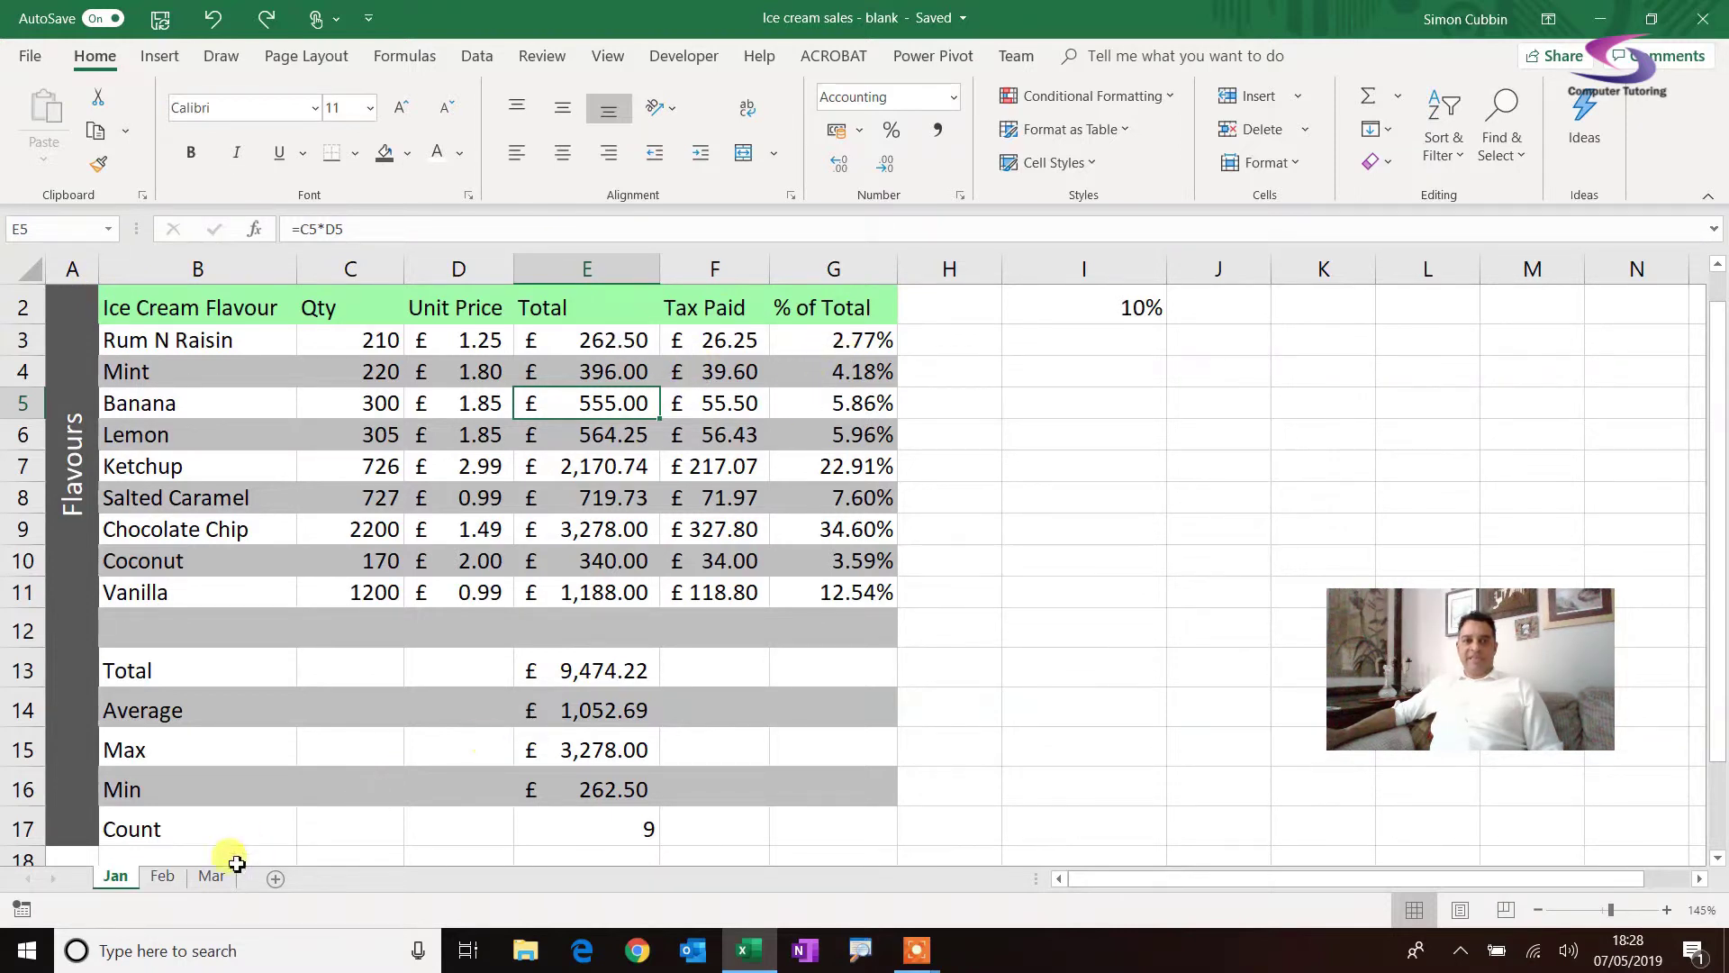
- Recheck the Feb and Mar figures, then return to the Jan sheet
click(163, 877)
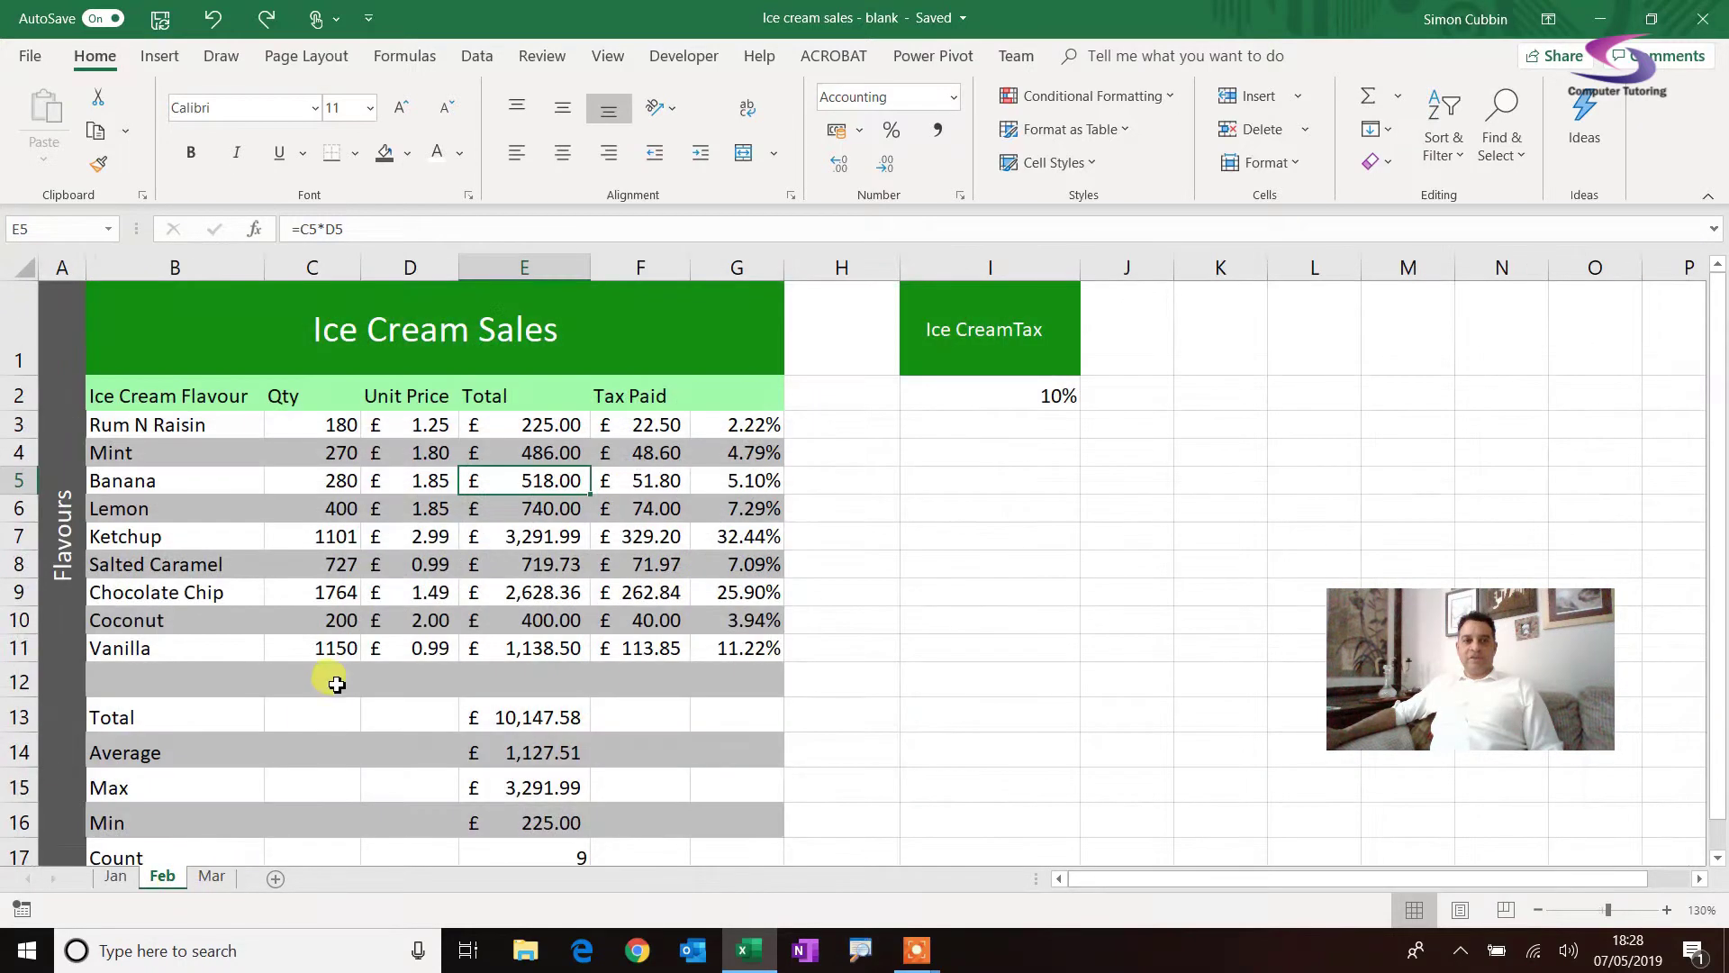
click(213, 876)
click(115, 877)
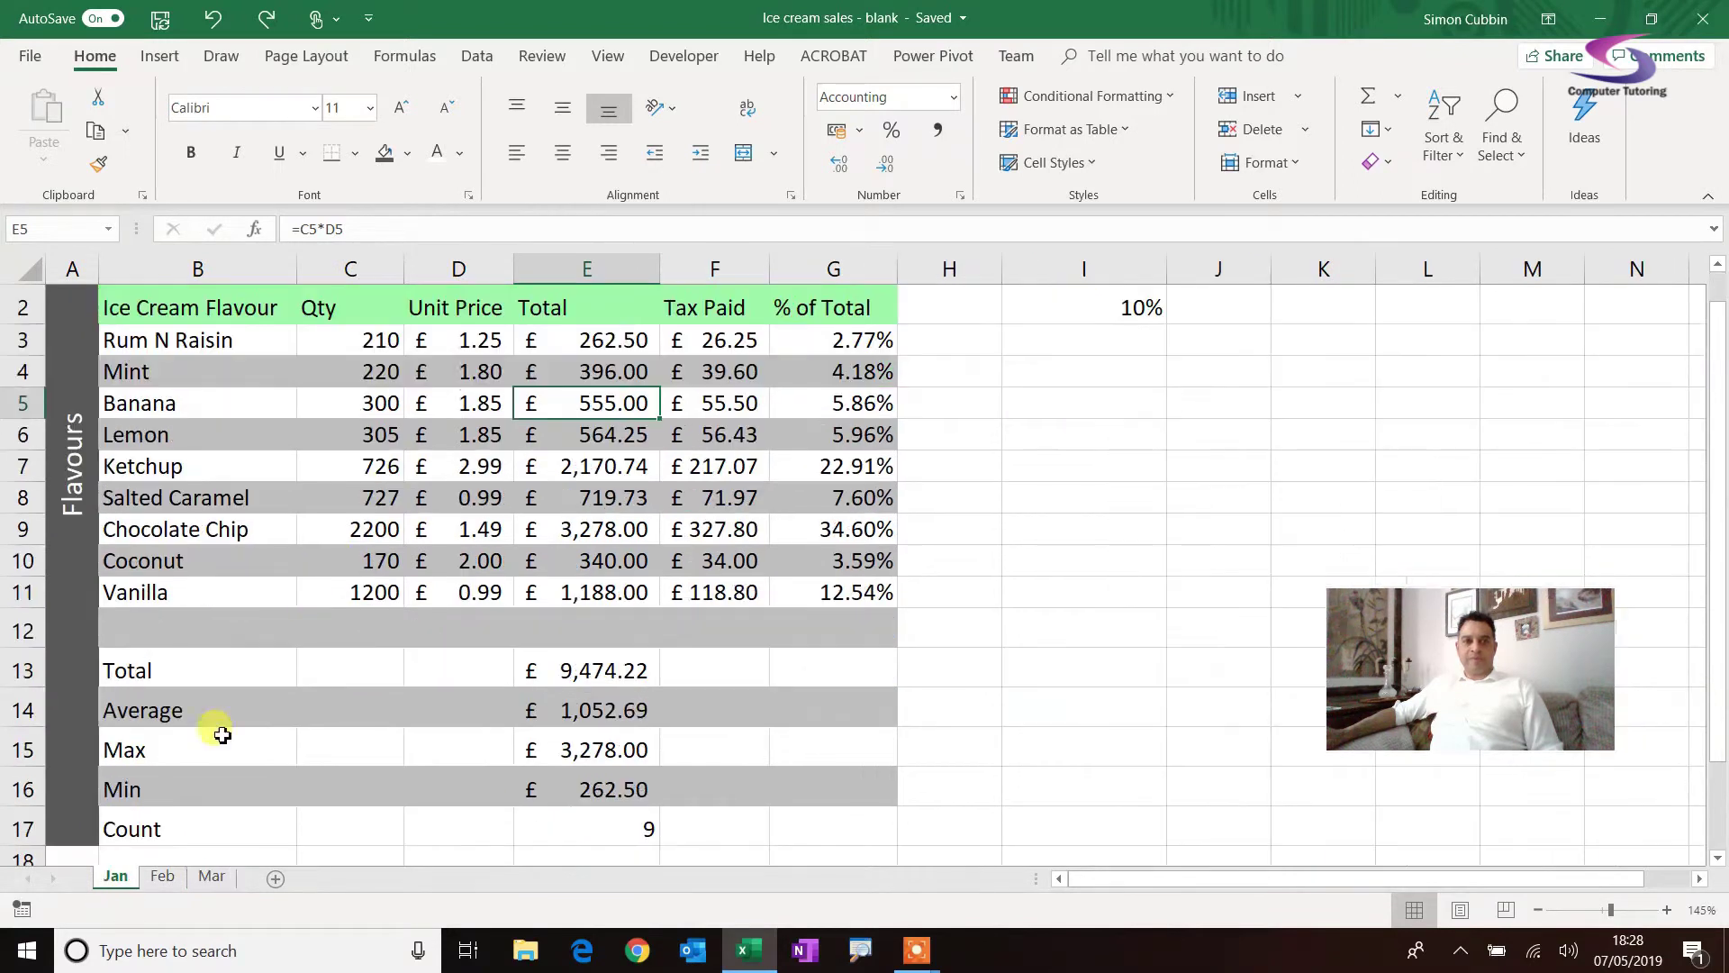
scroll(457, 421, up, 1)
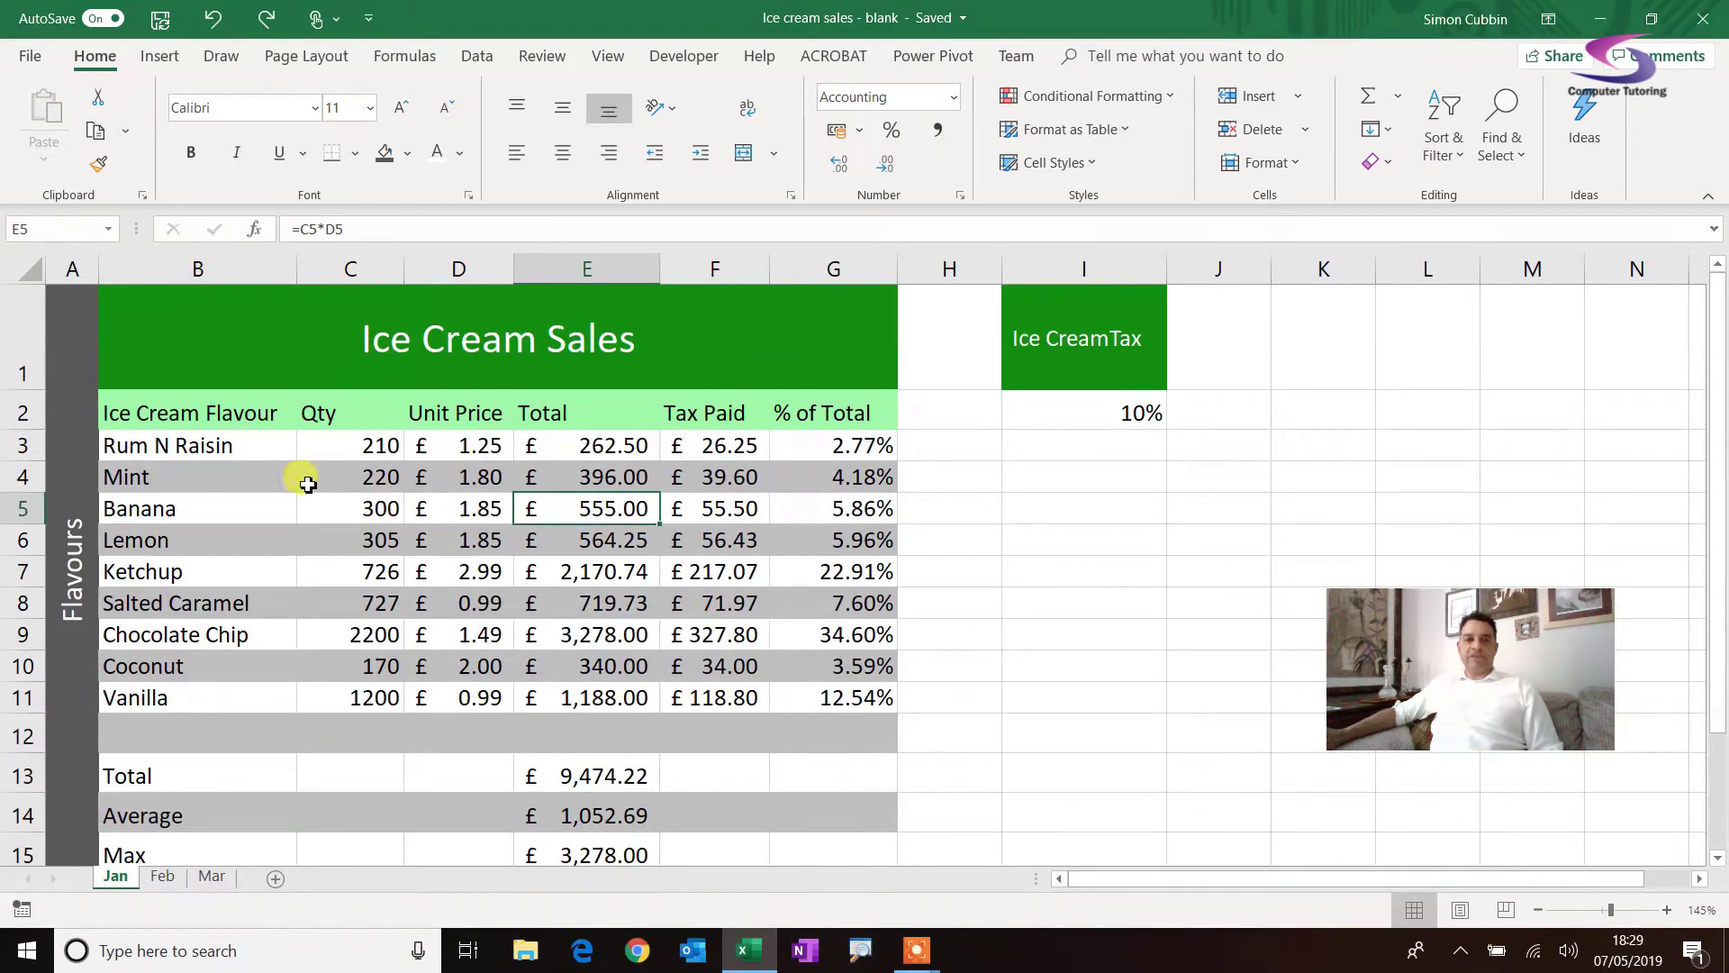
- Append ' - Jan', ' - Feb' and ' - Mar' to the B1 Ice Cream Sales titles on their sheets
double_click(672, 339)
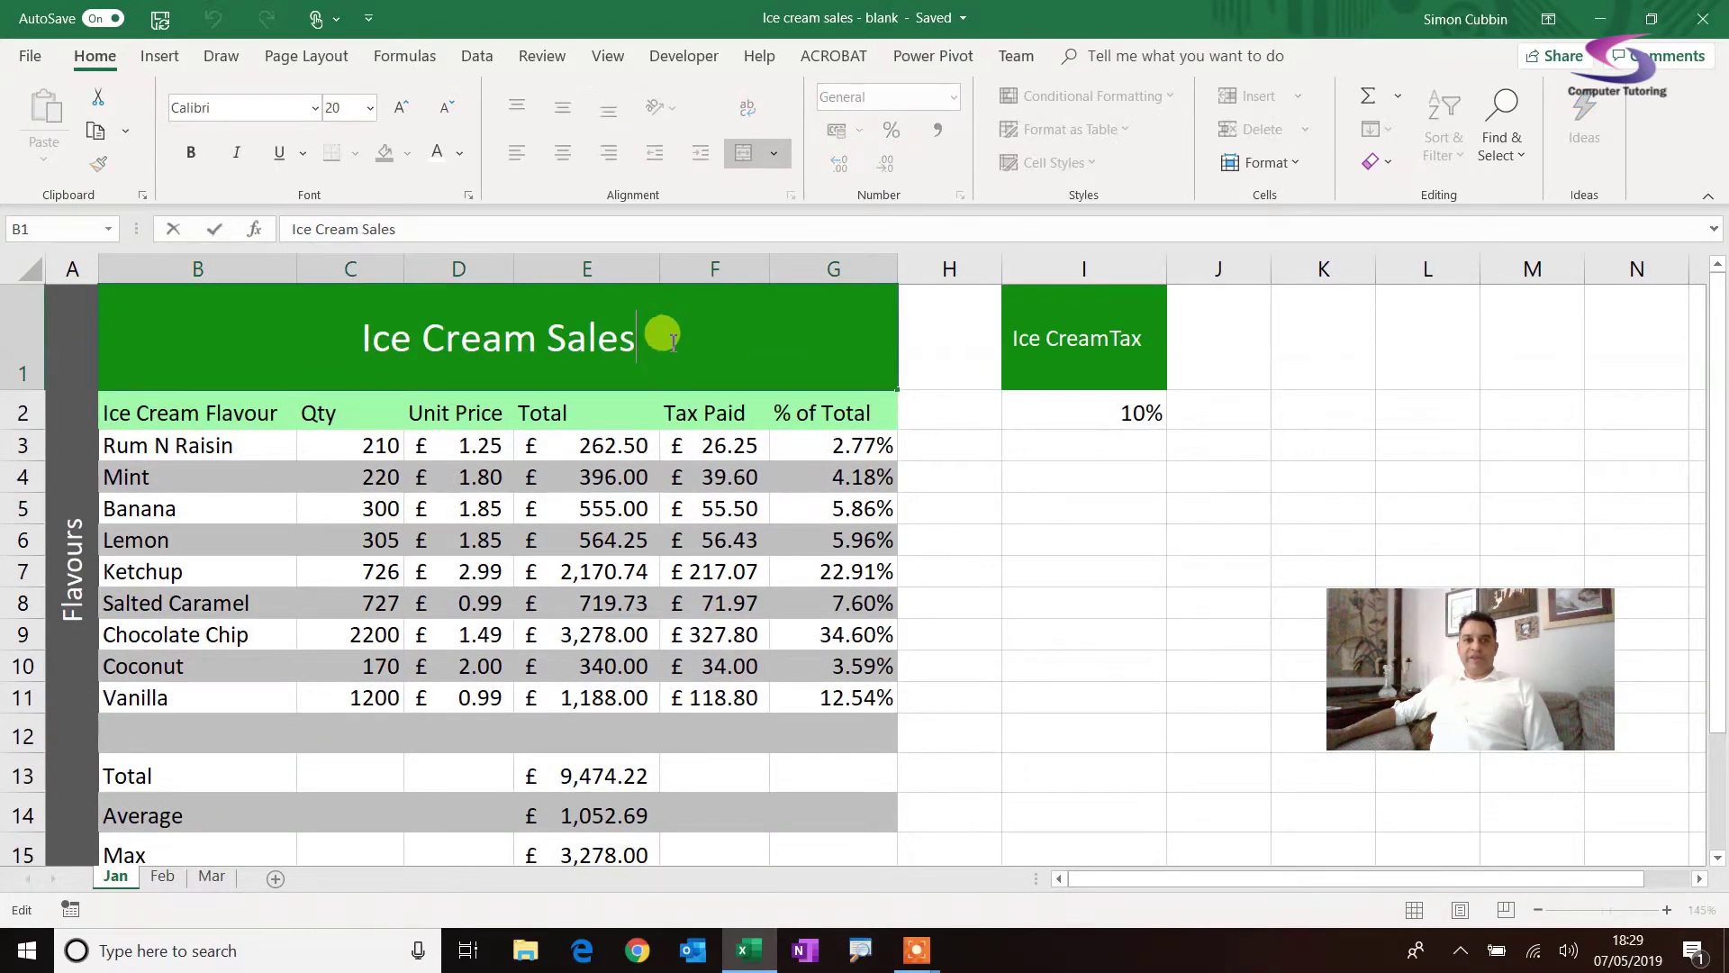
text(- Jan)
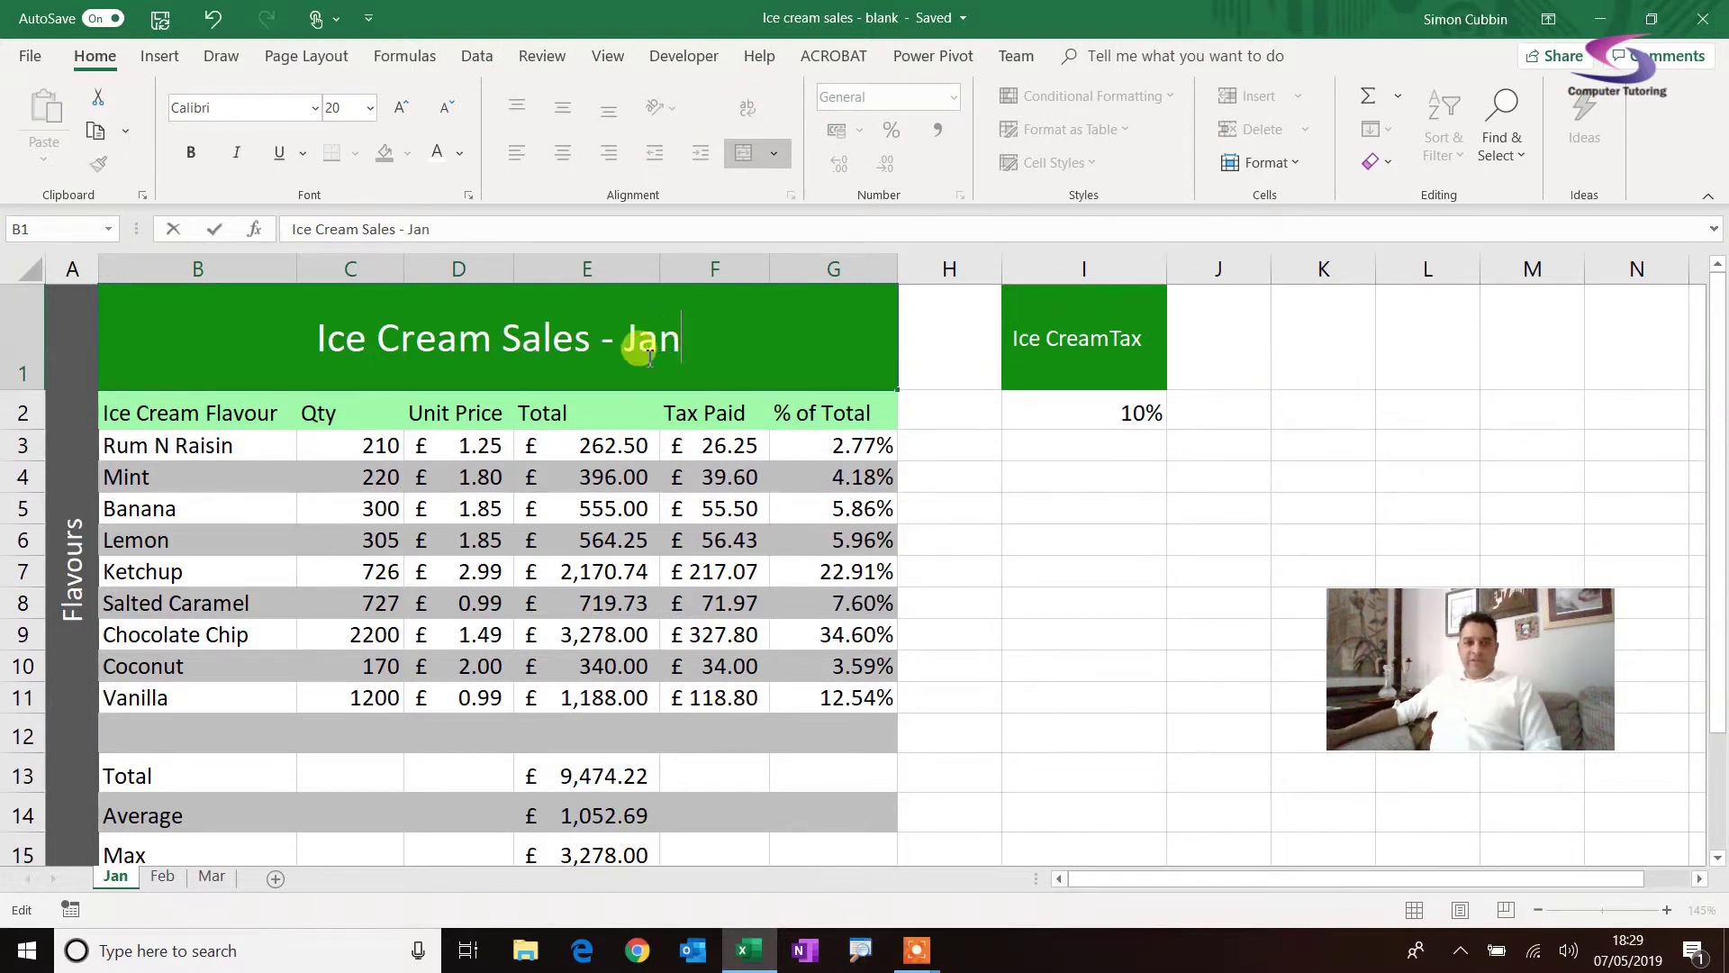
click(162, 875)
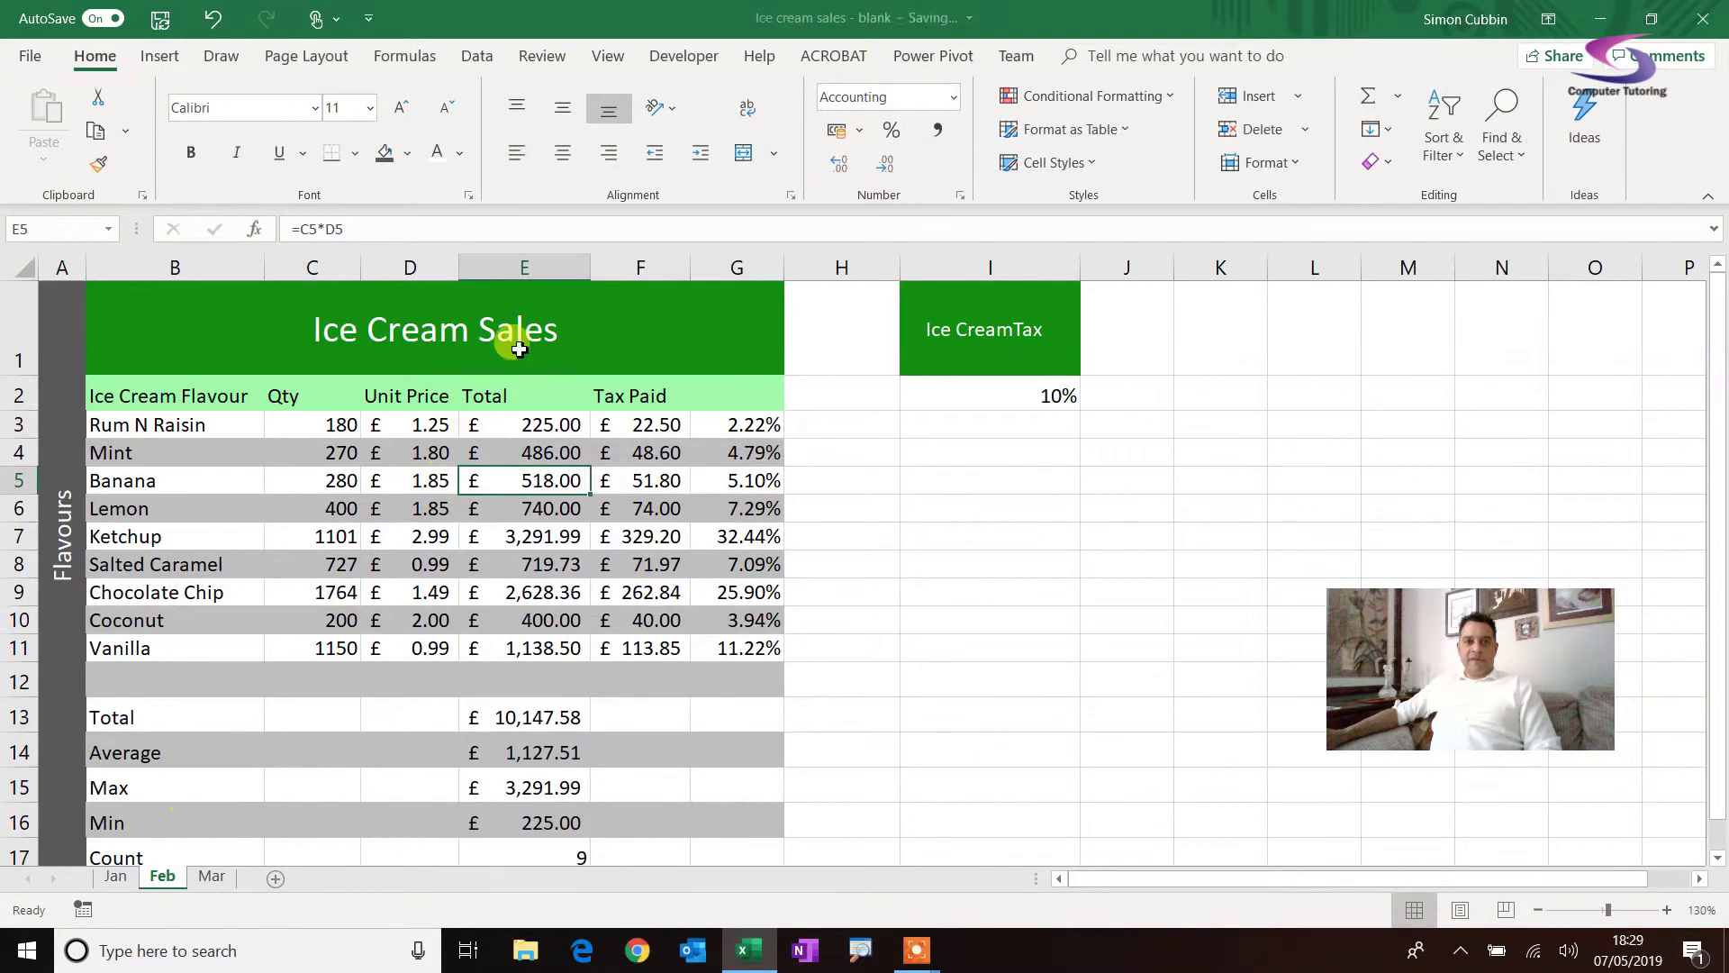
click(570, 328)
double_click(586, 328)
text(-)
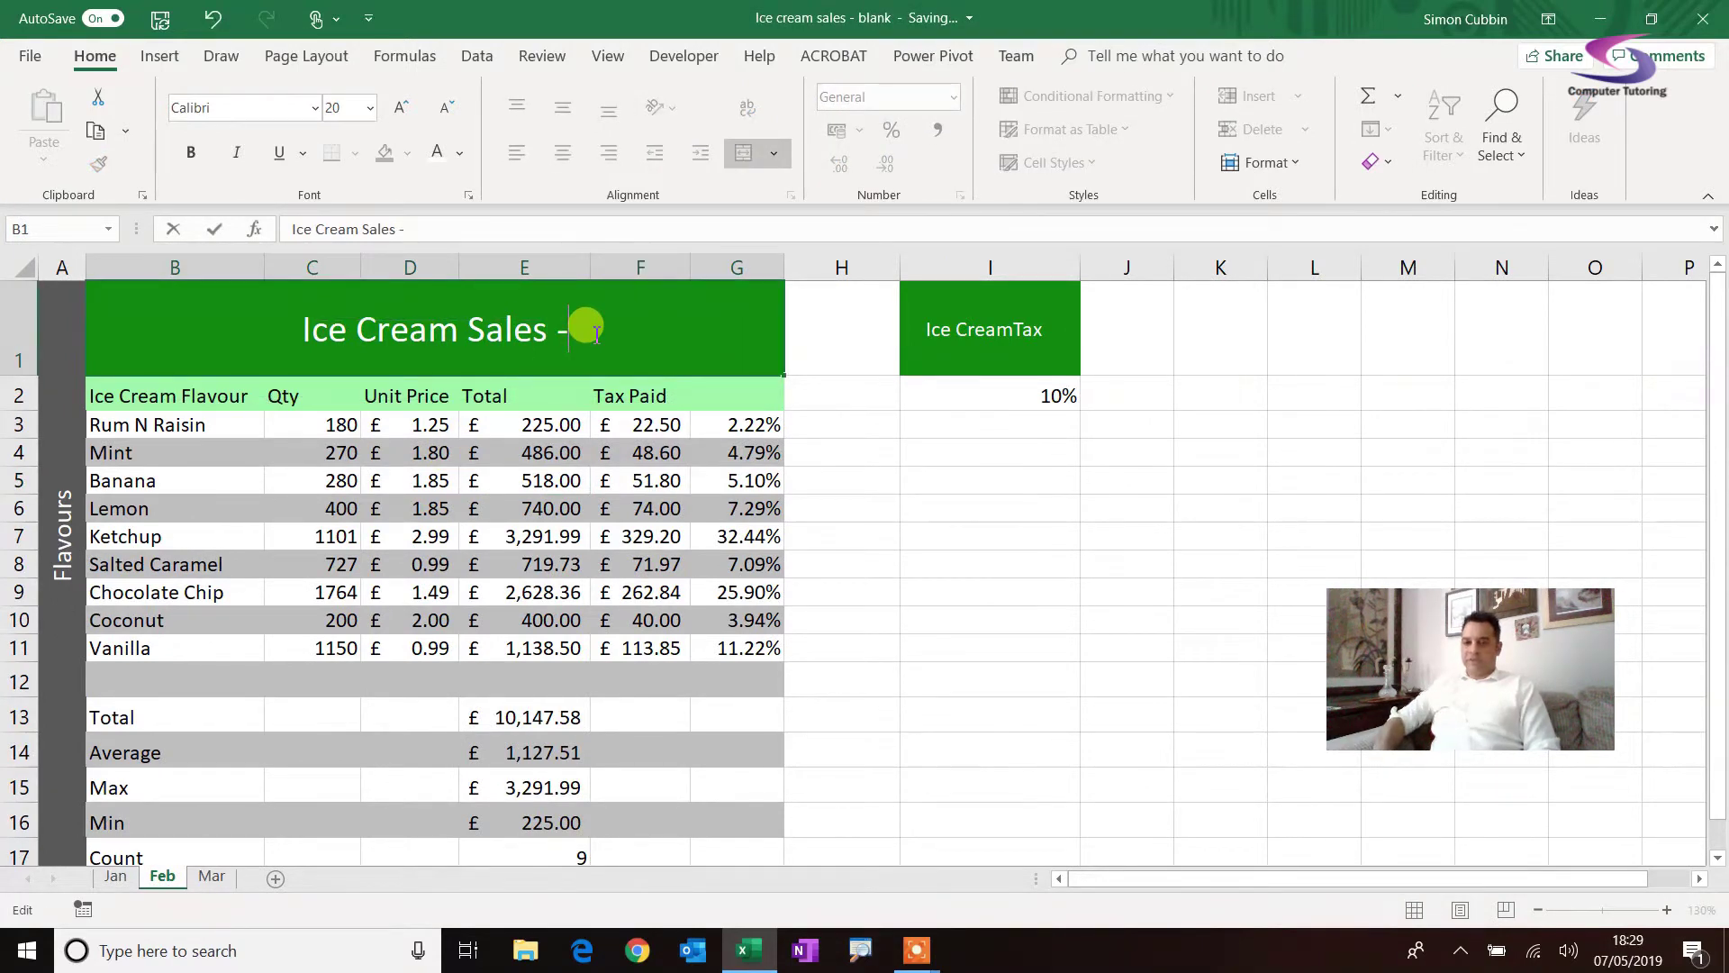
text( Feb)
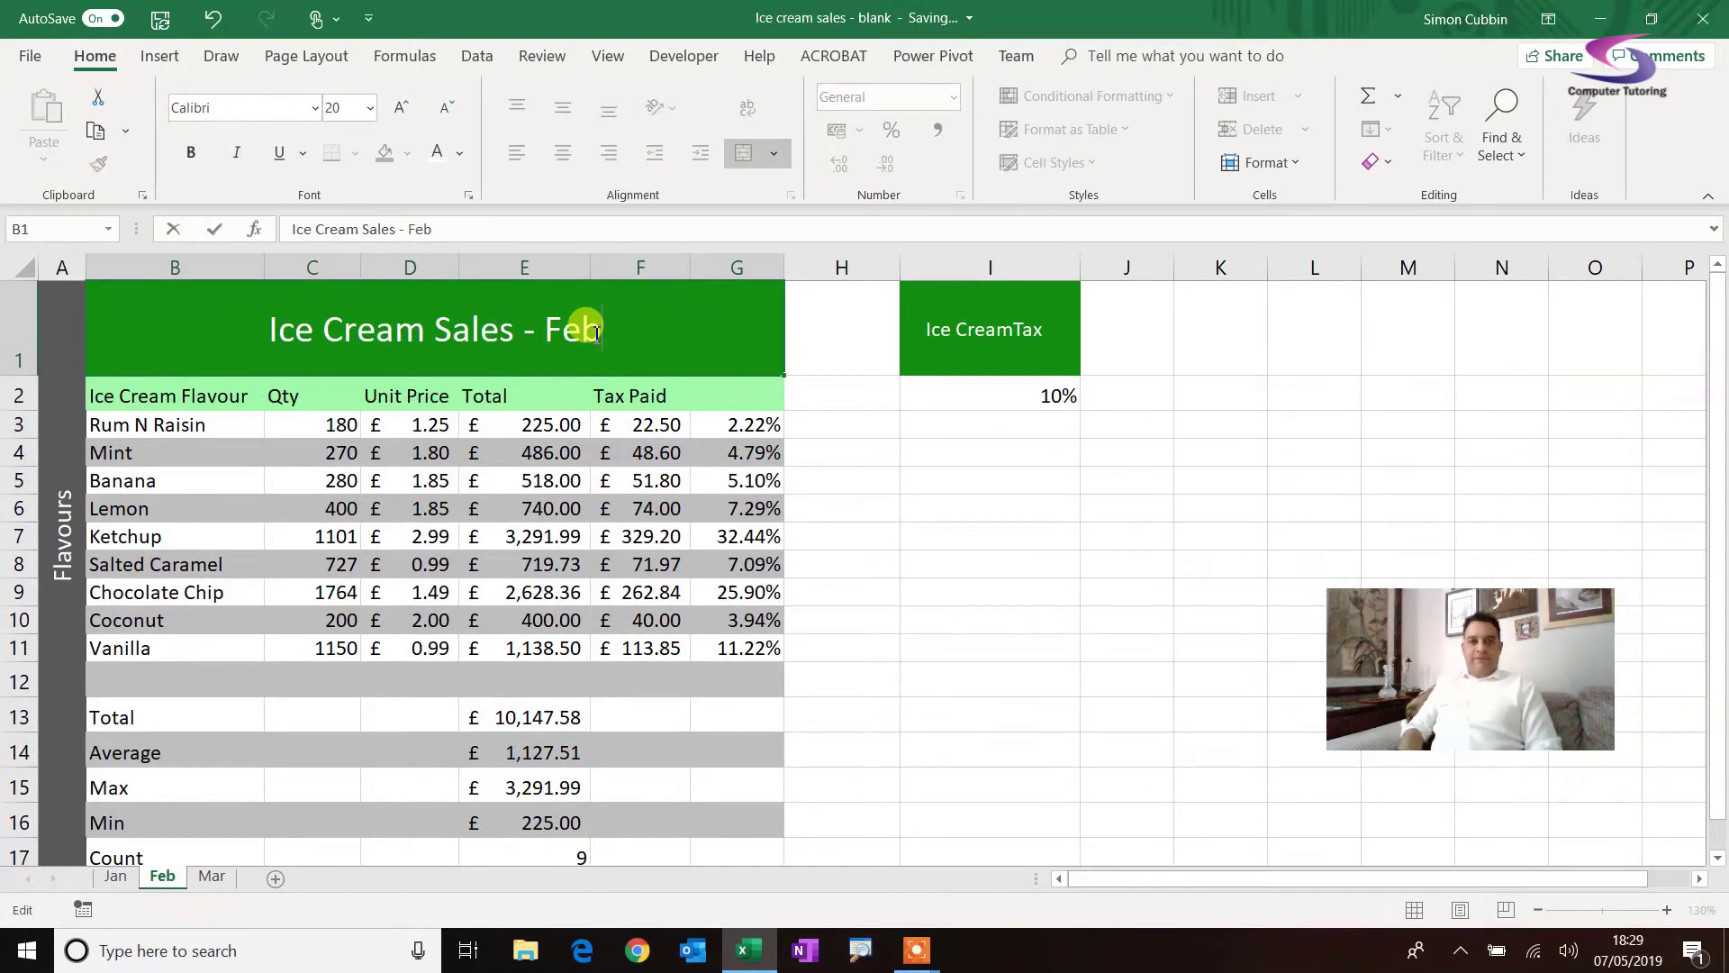
click(211, 875)
click(627, 348)
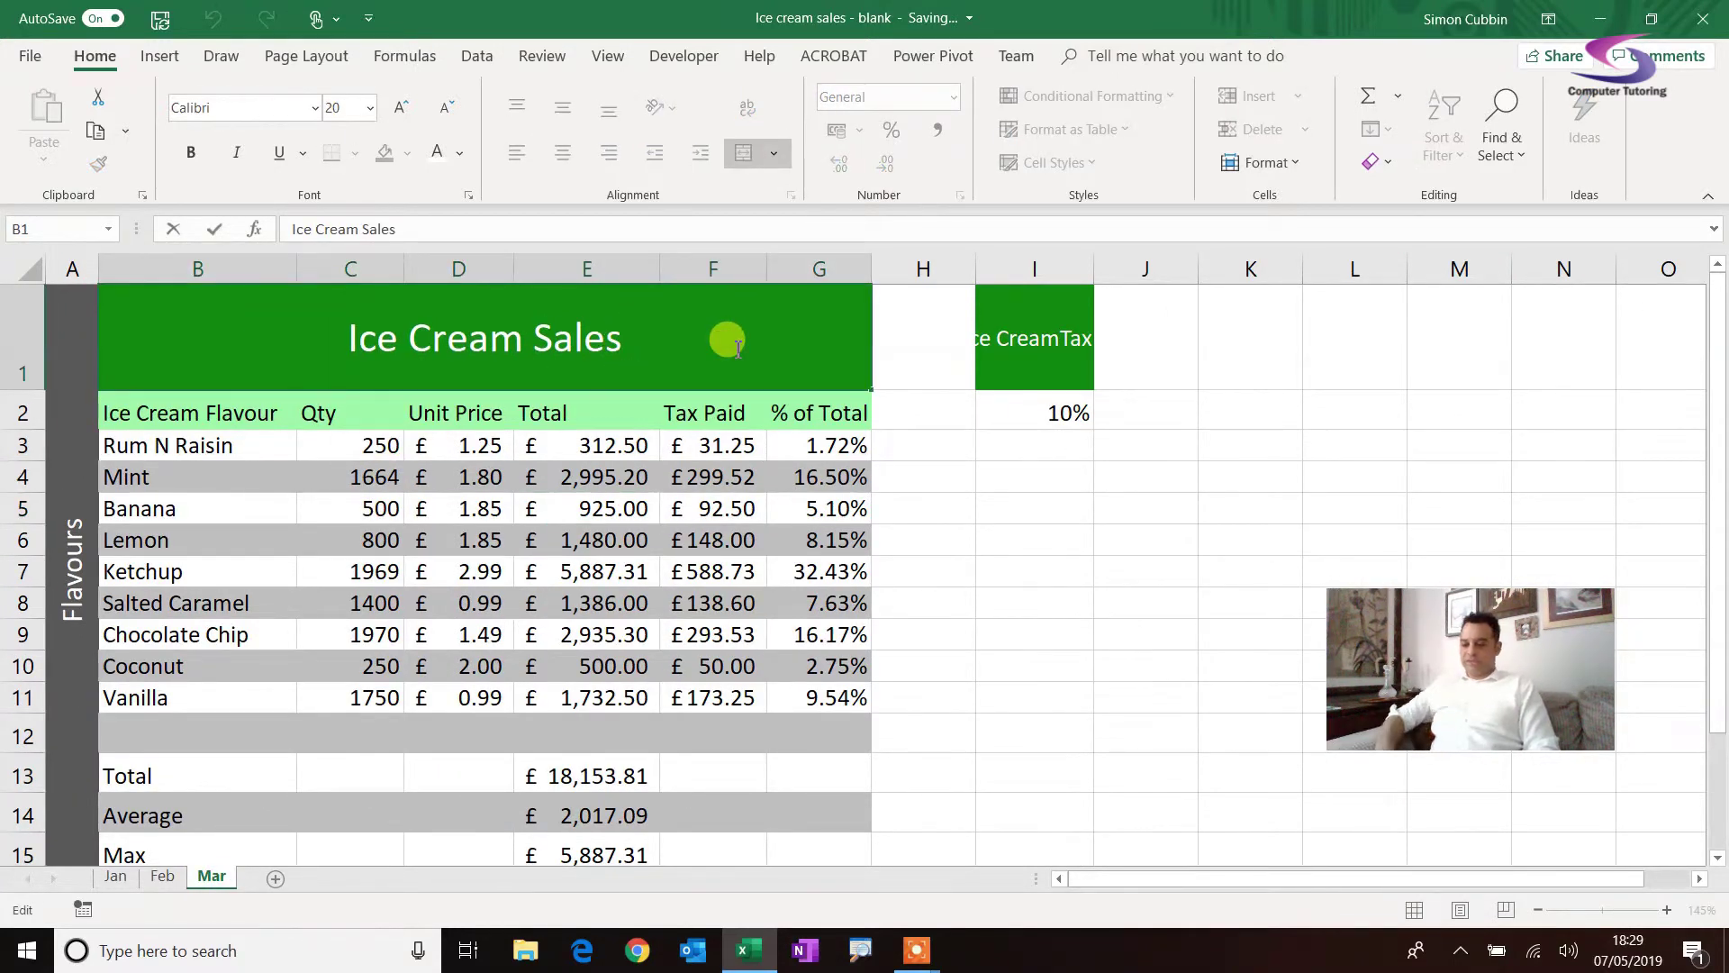
double_click(679, 340)
text(- Mar)
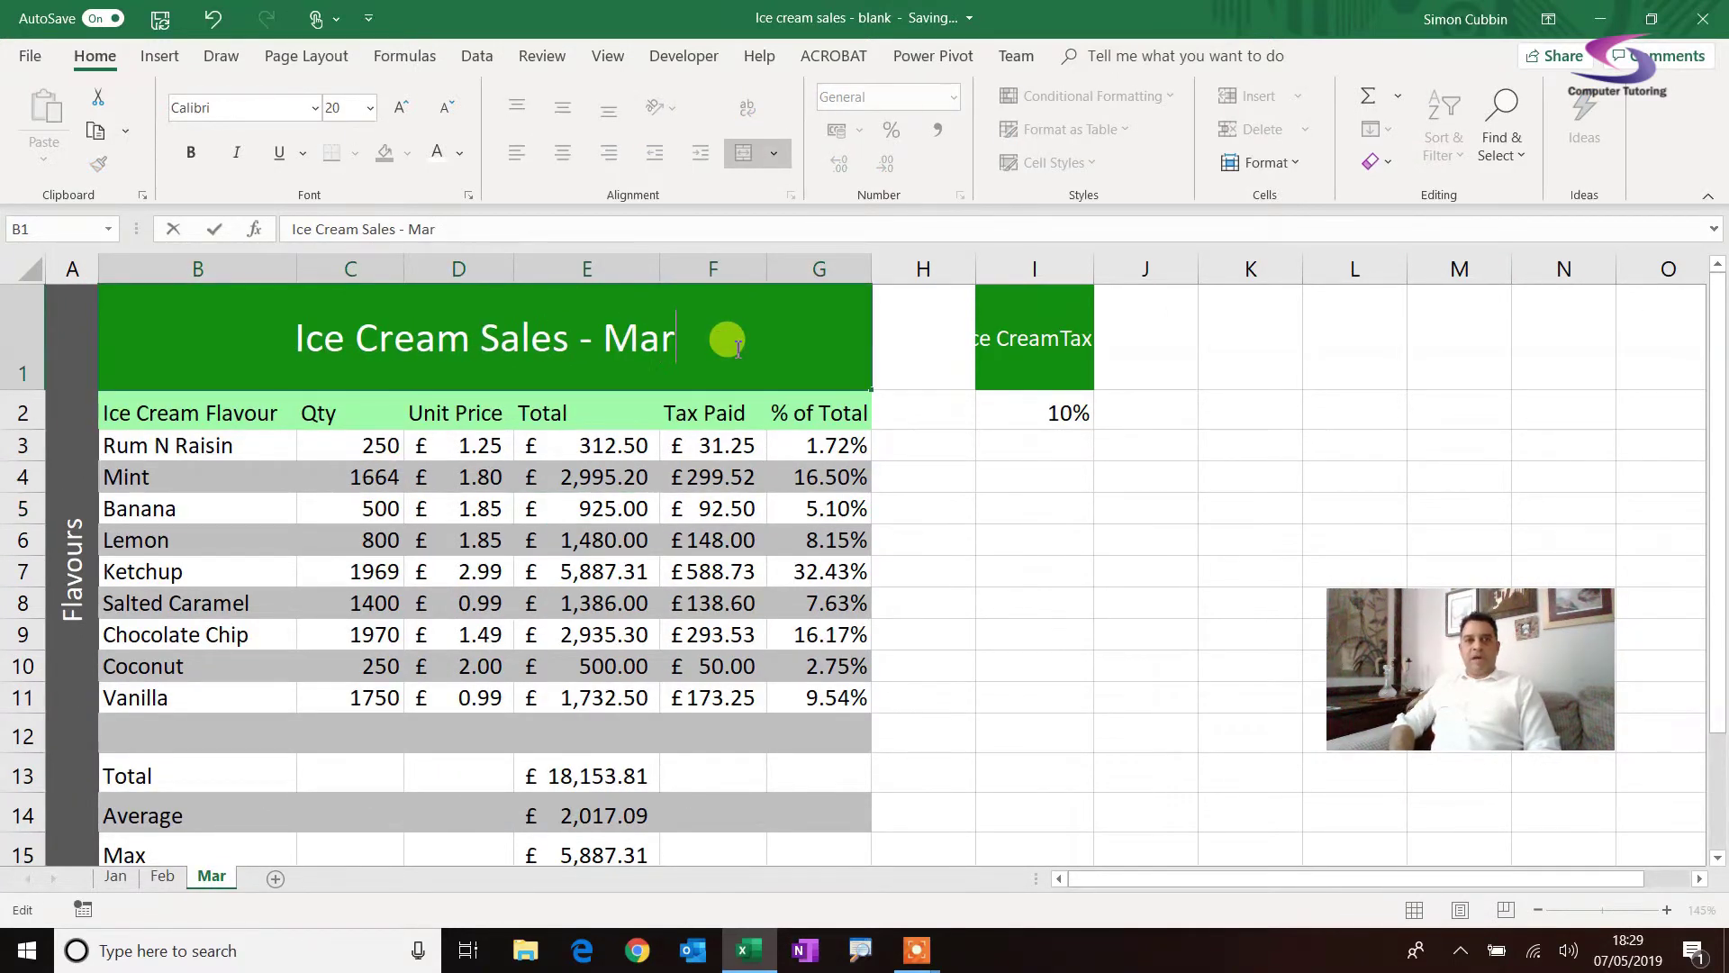
key(Return)
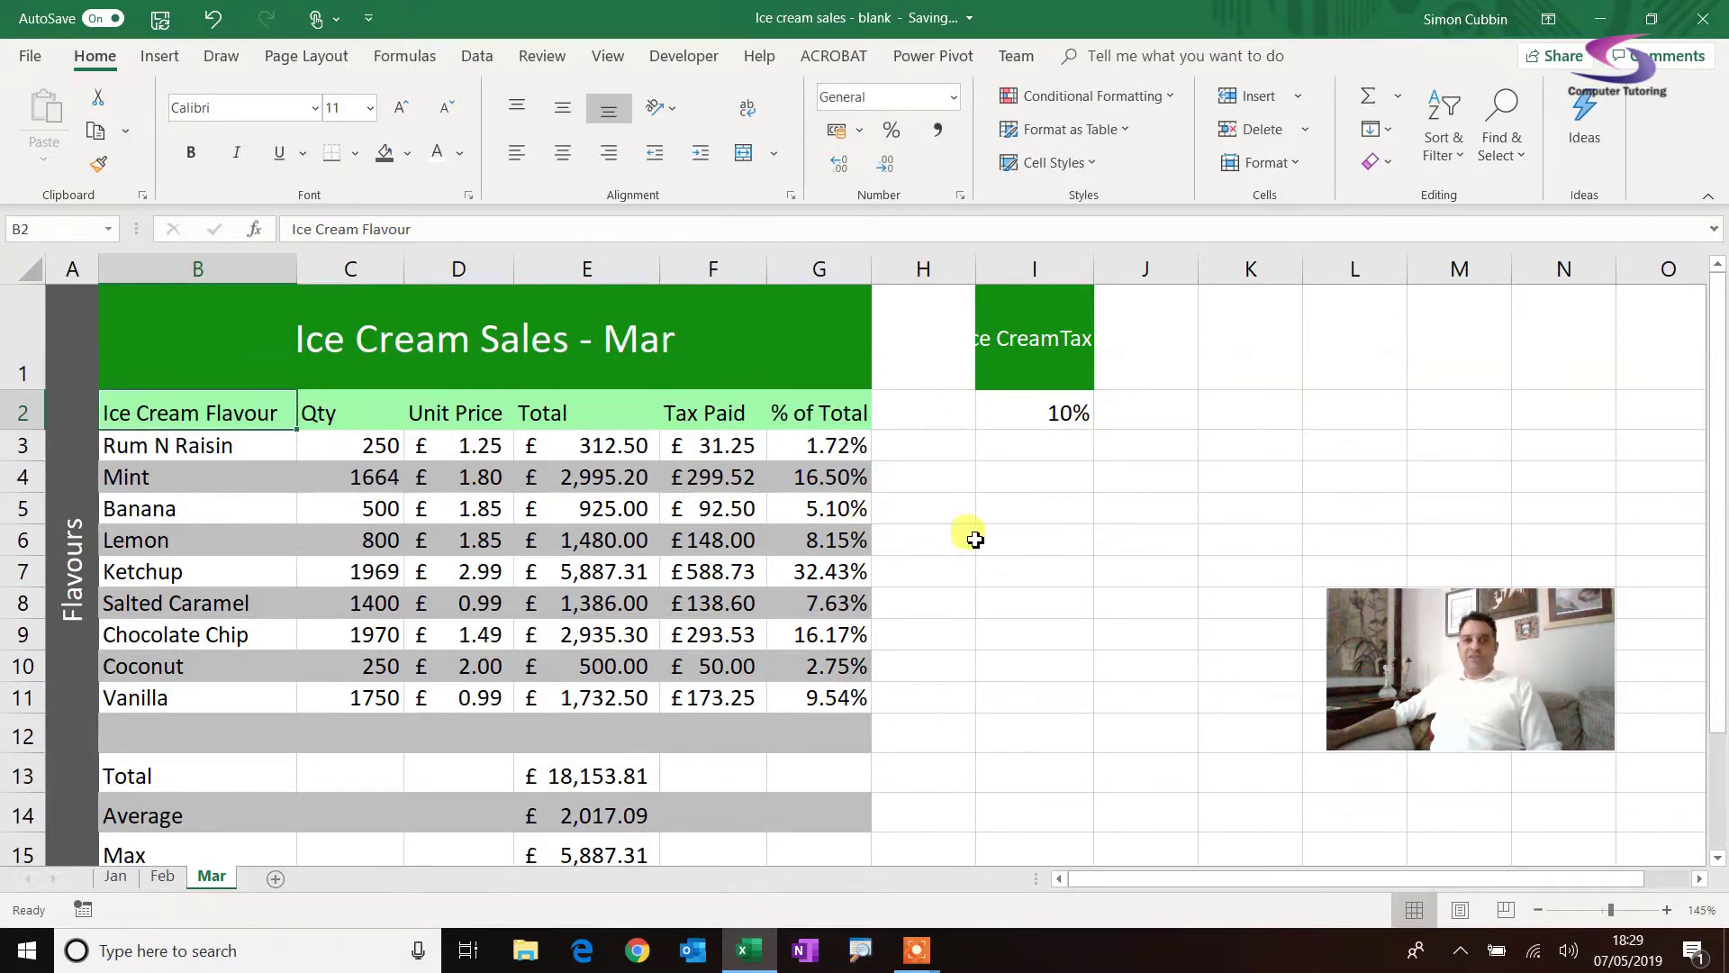
- Widen column I and break the I1 header into 'Ice Cream' over 'Tax' with Alt+Enter
click(1051, 353)
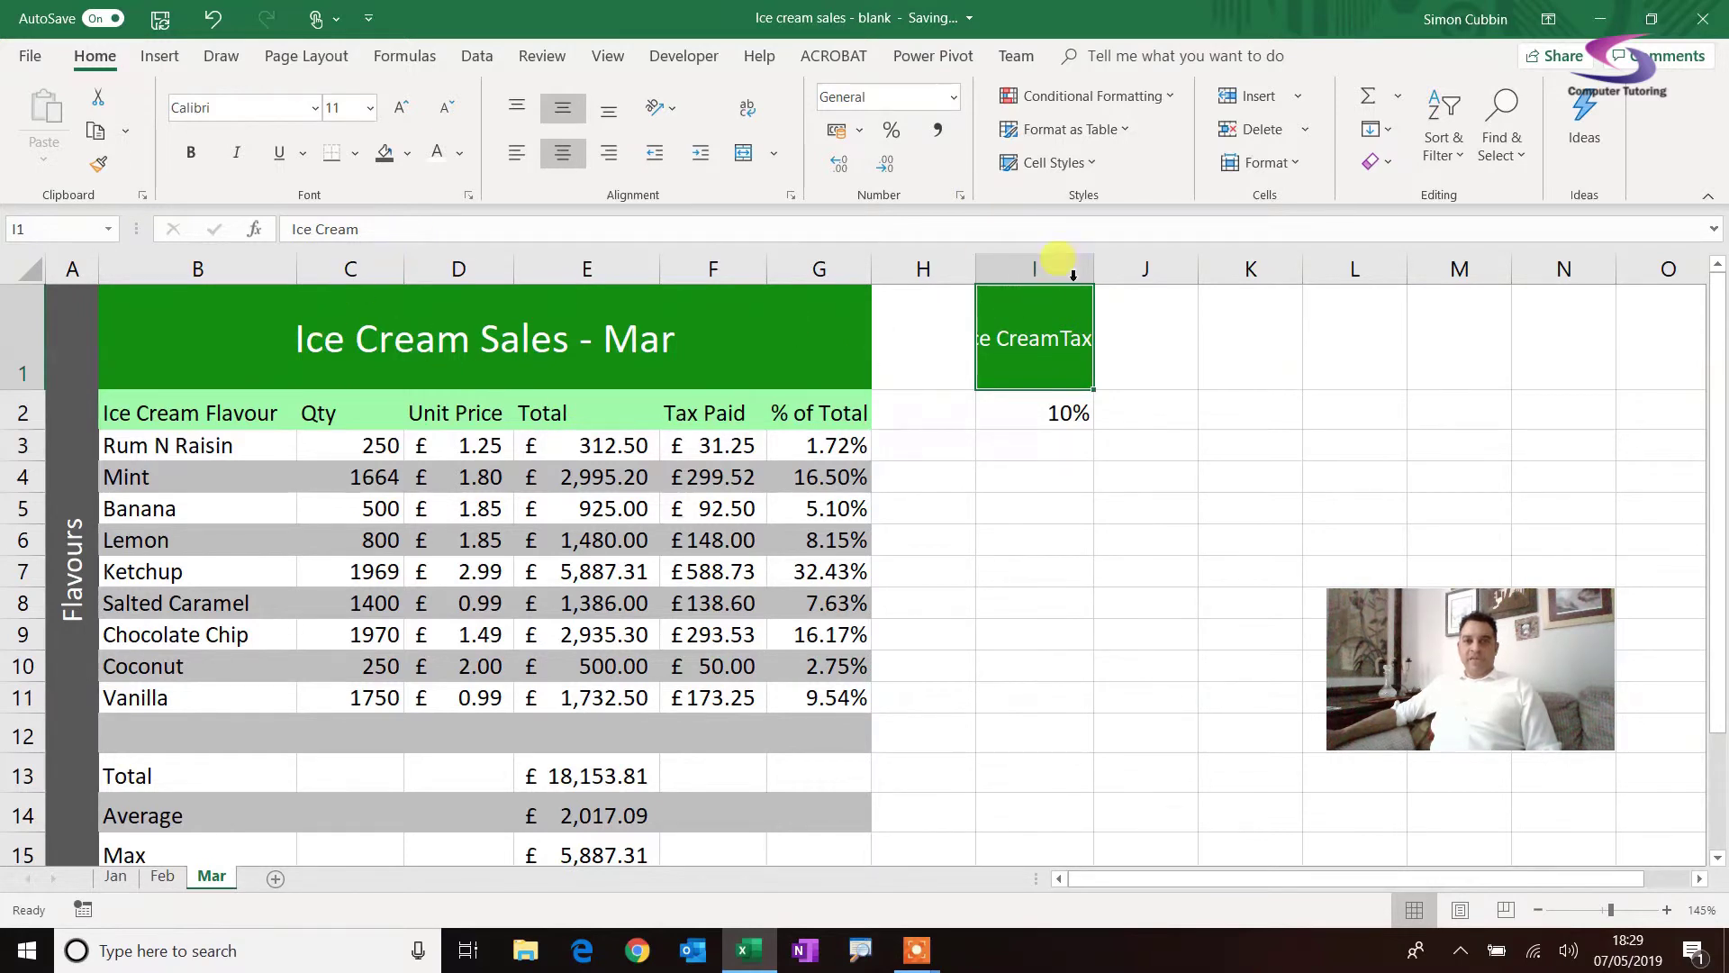
drag(1093, 274, 1197, 271)
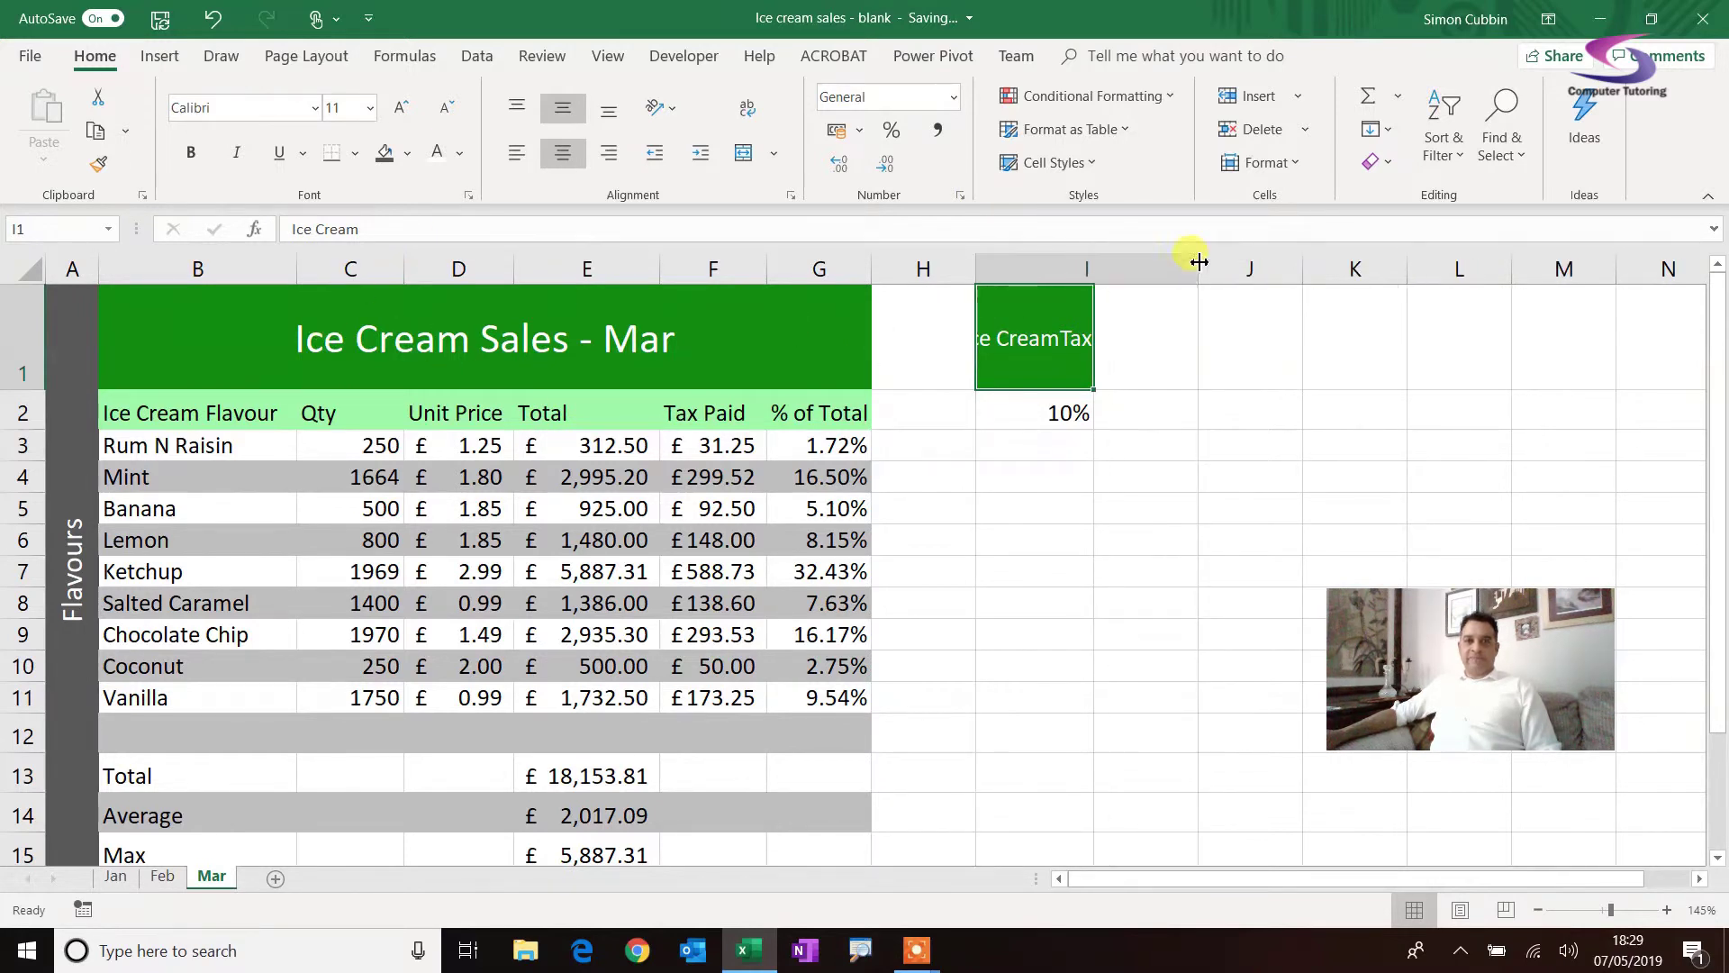
double_click(1086, 337)
click(1164, 339)
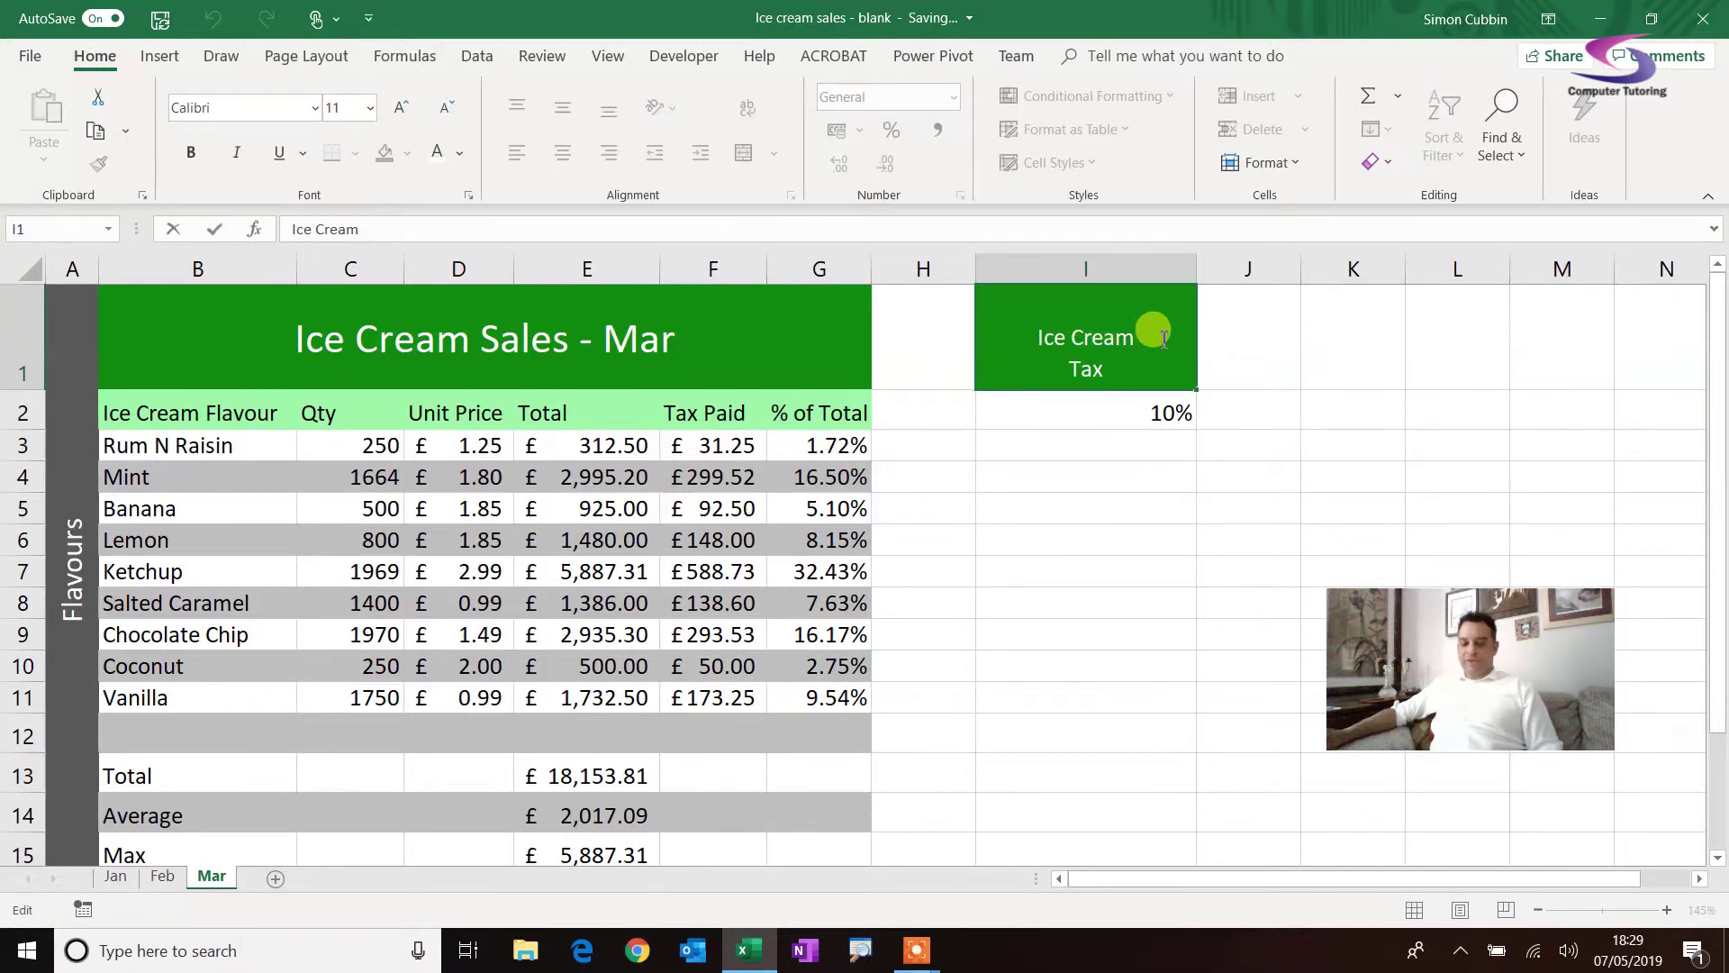
key(alt+Return)
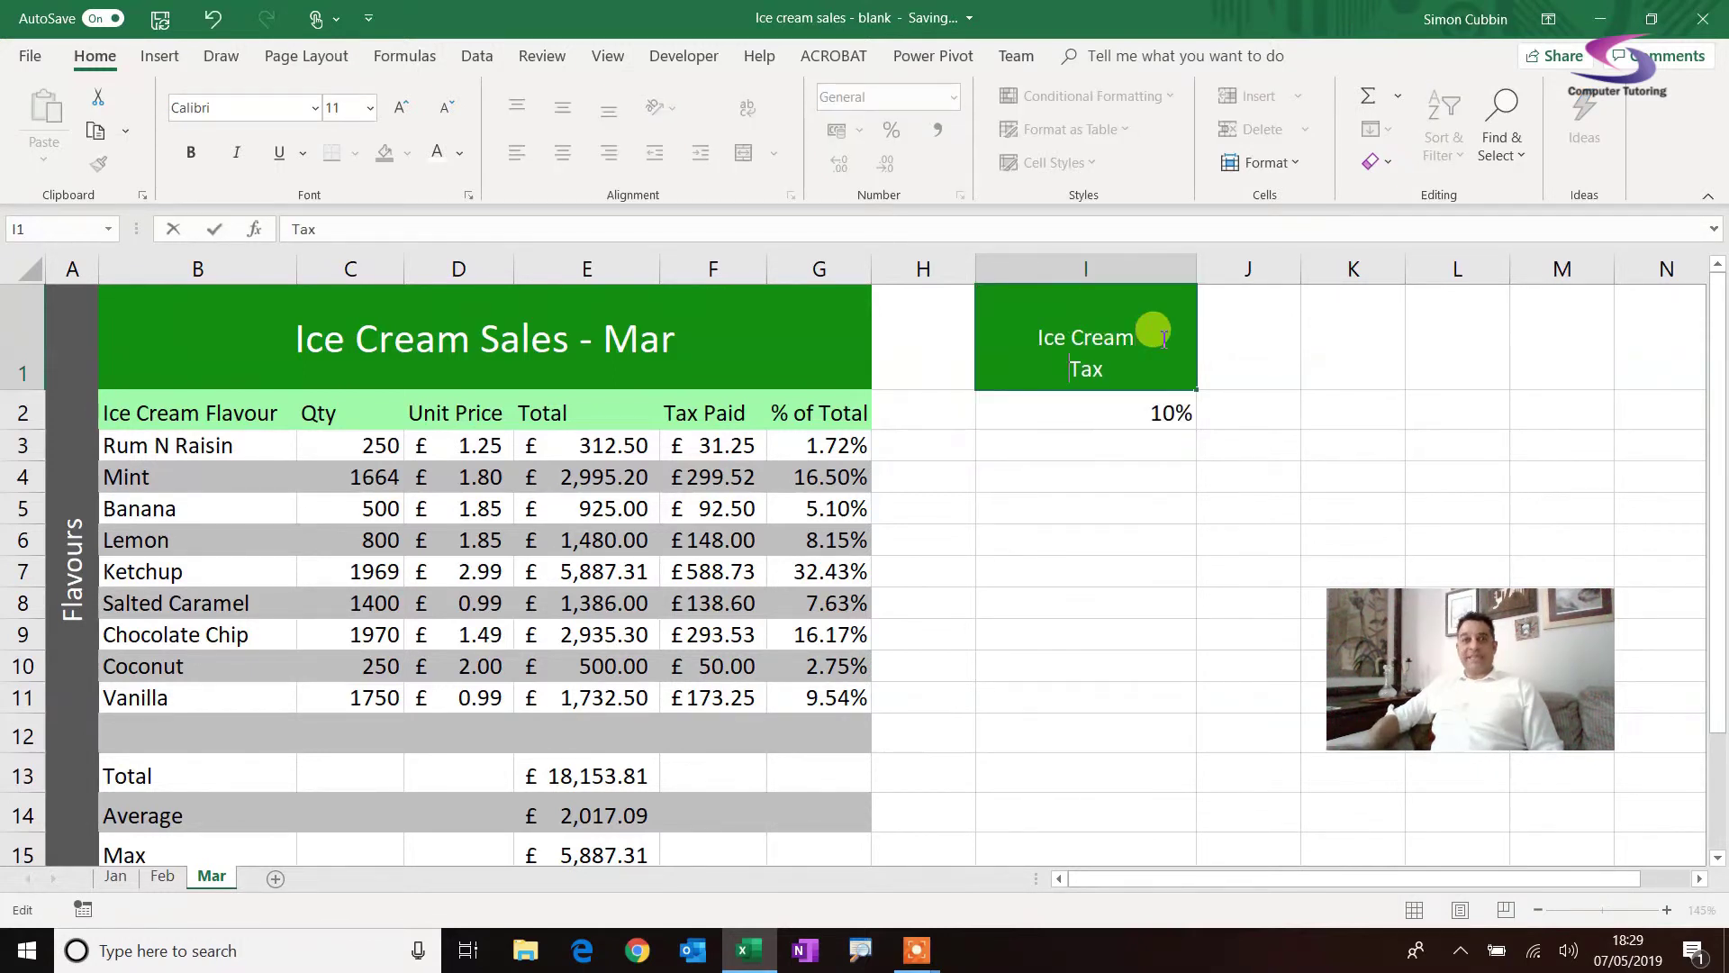
key(Return)
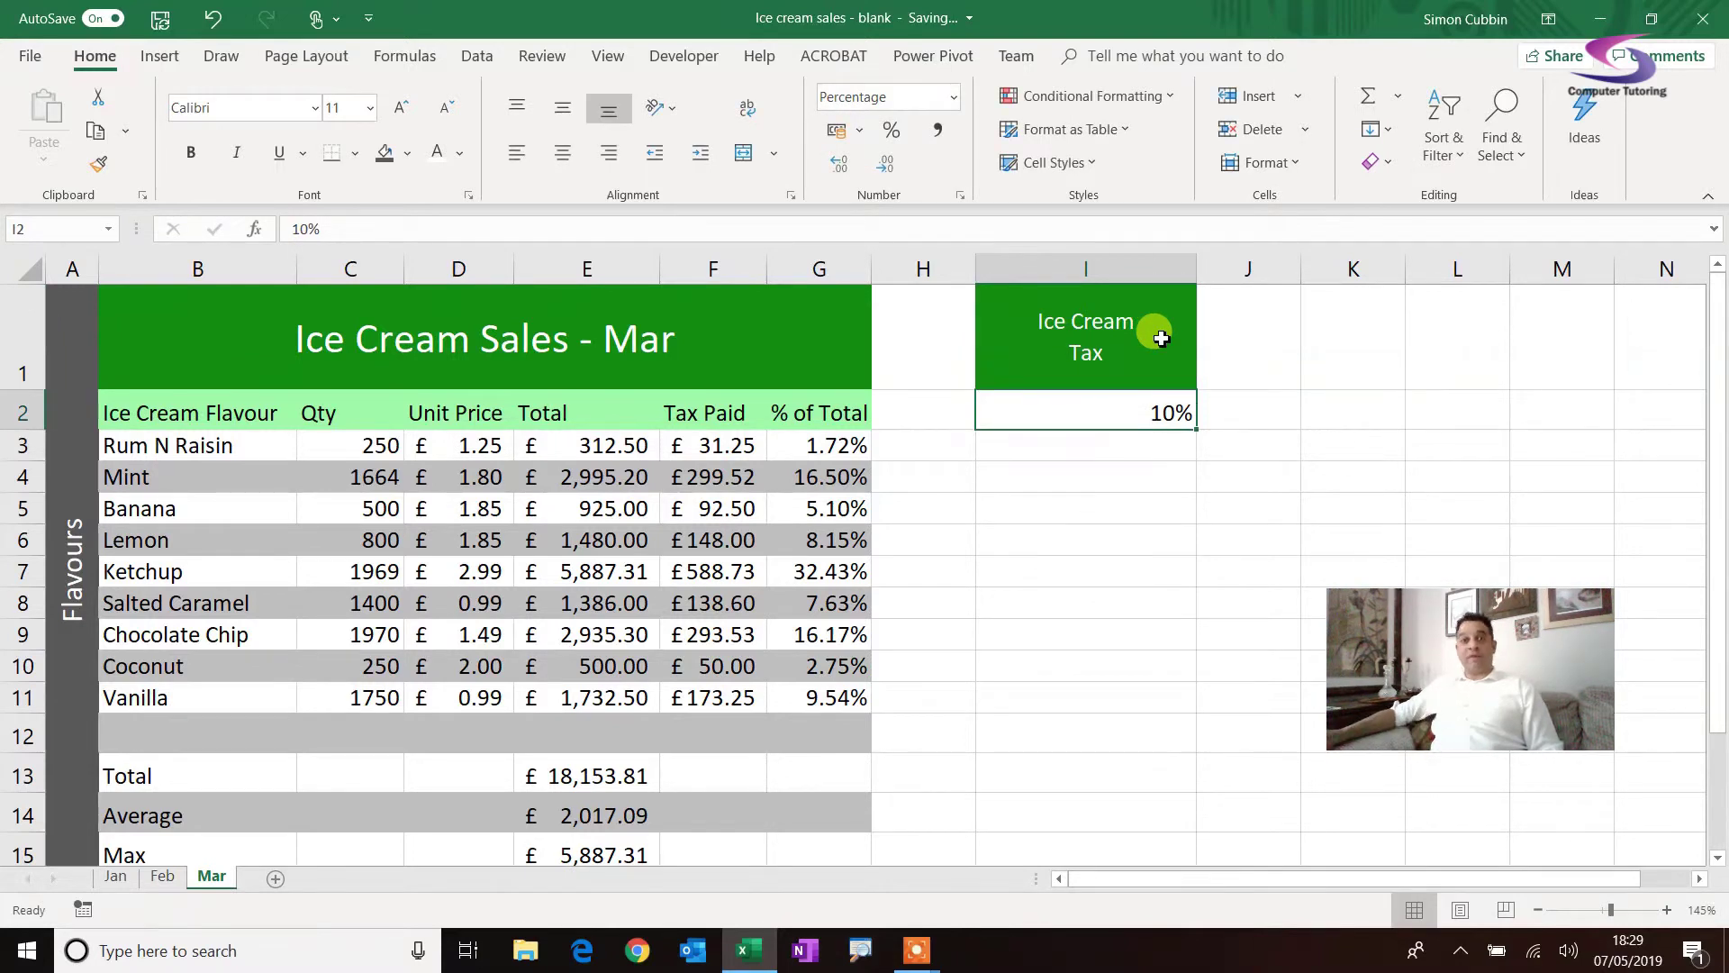
click(1162, 338)
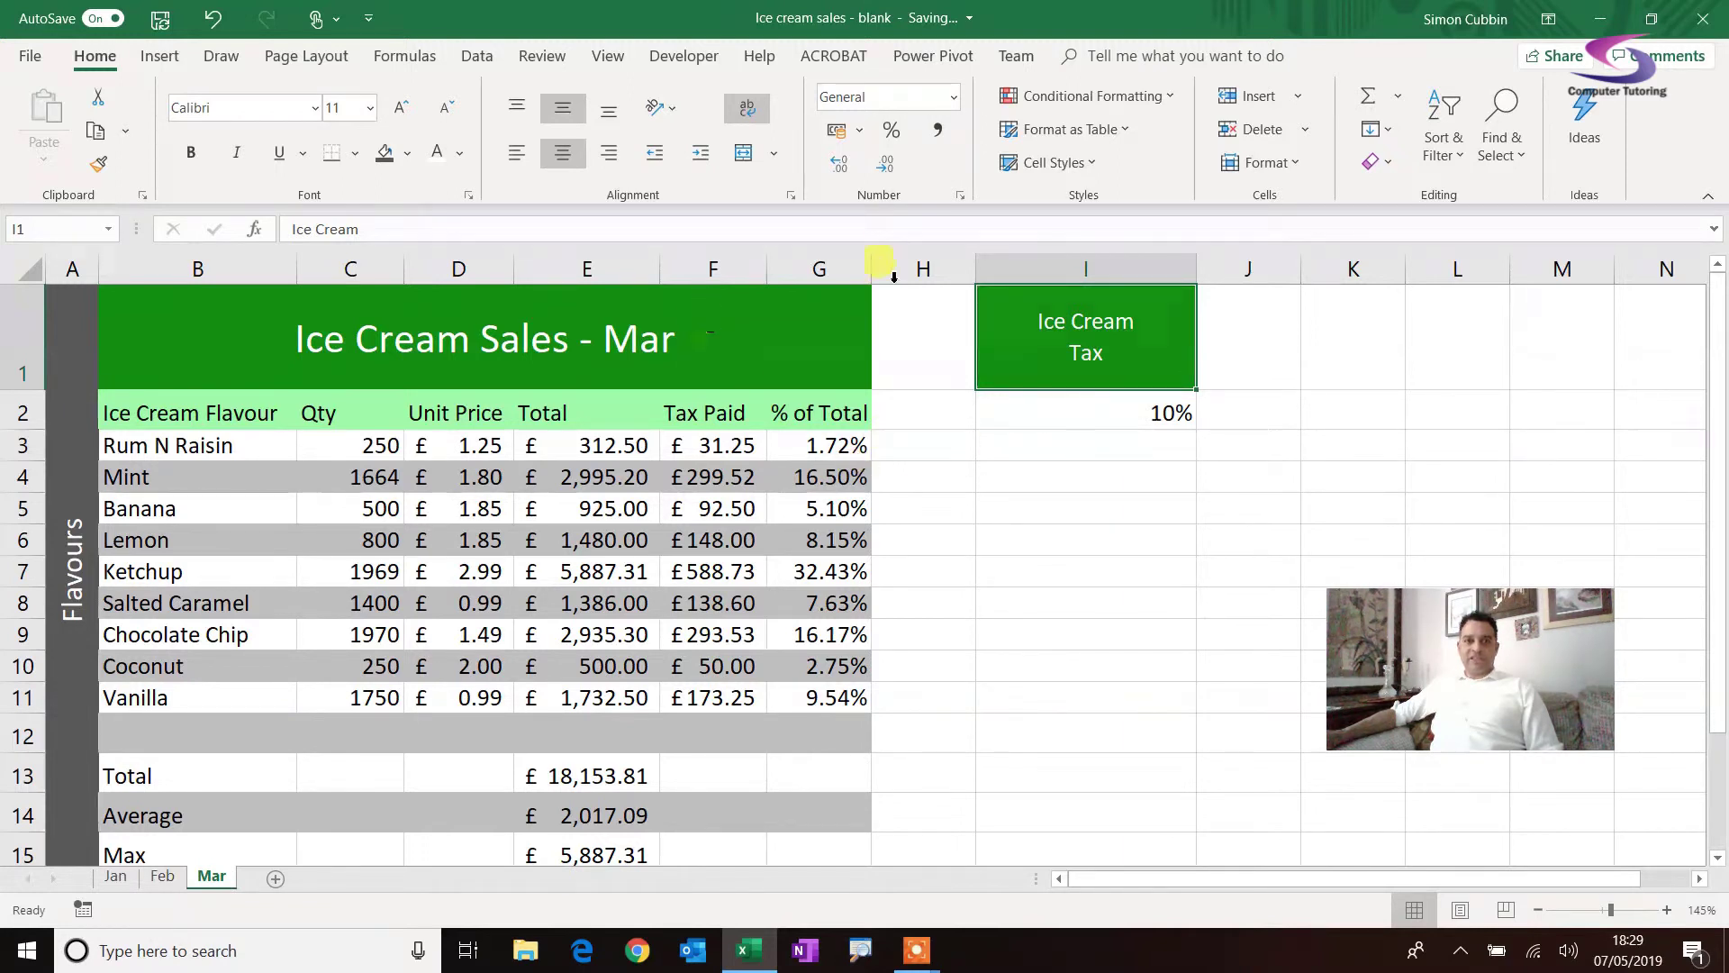
click(789, 196)
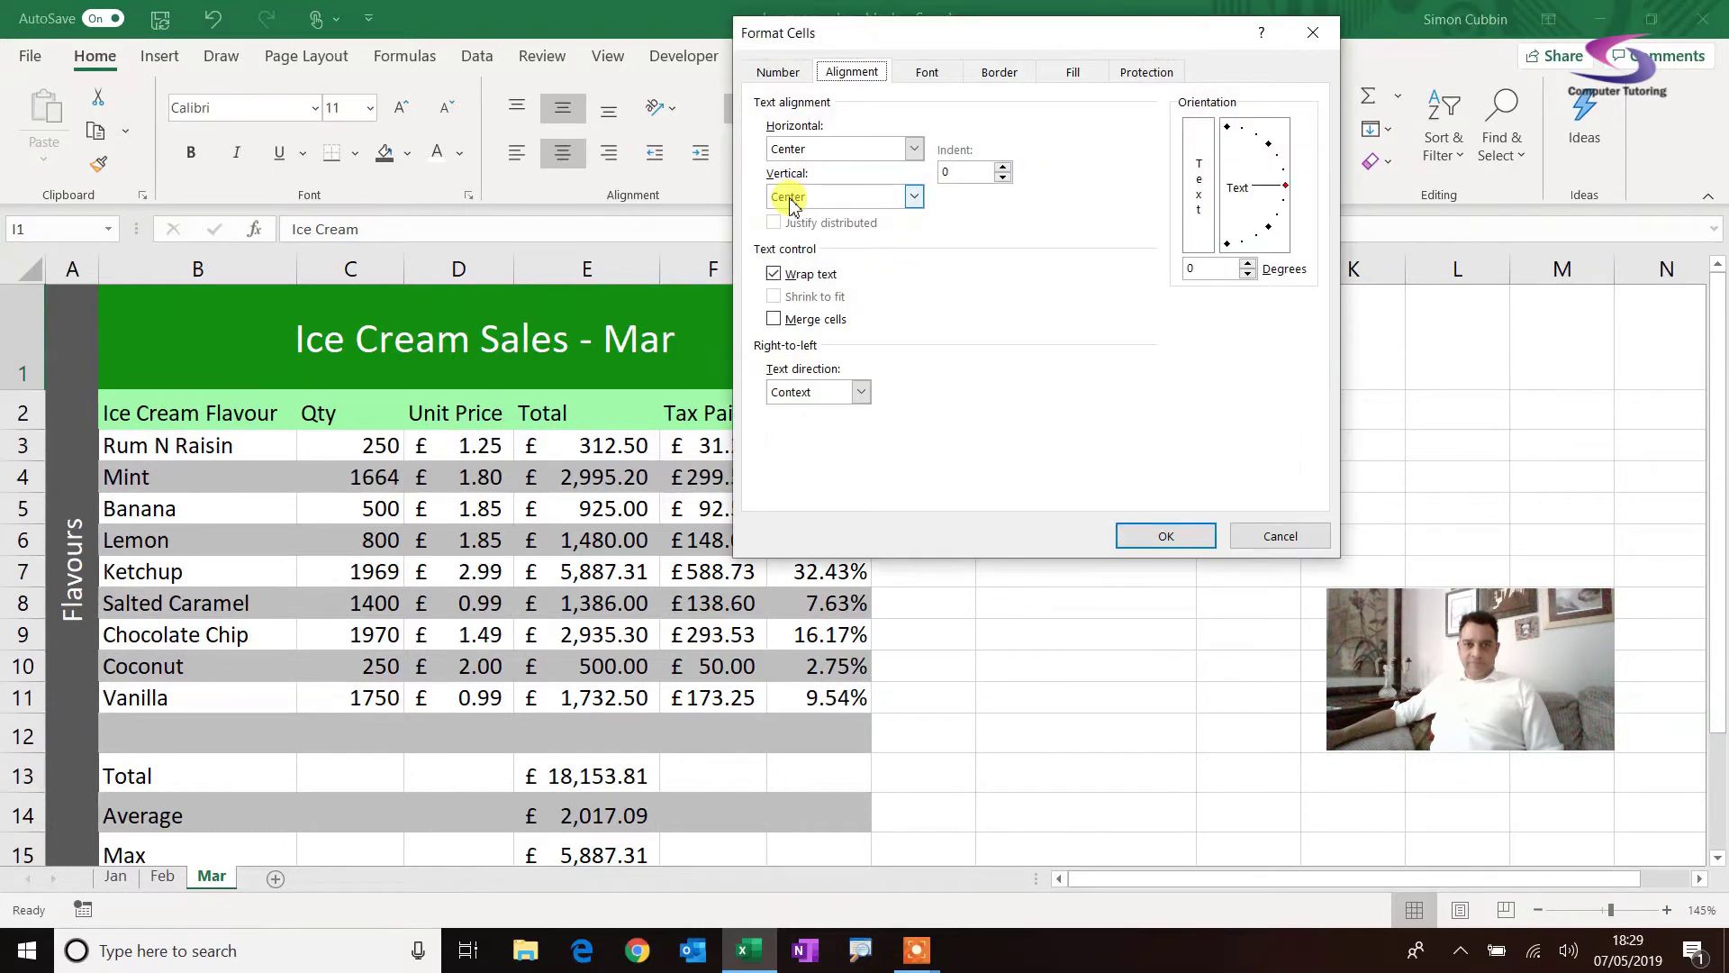
click(773, 274)
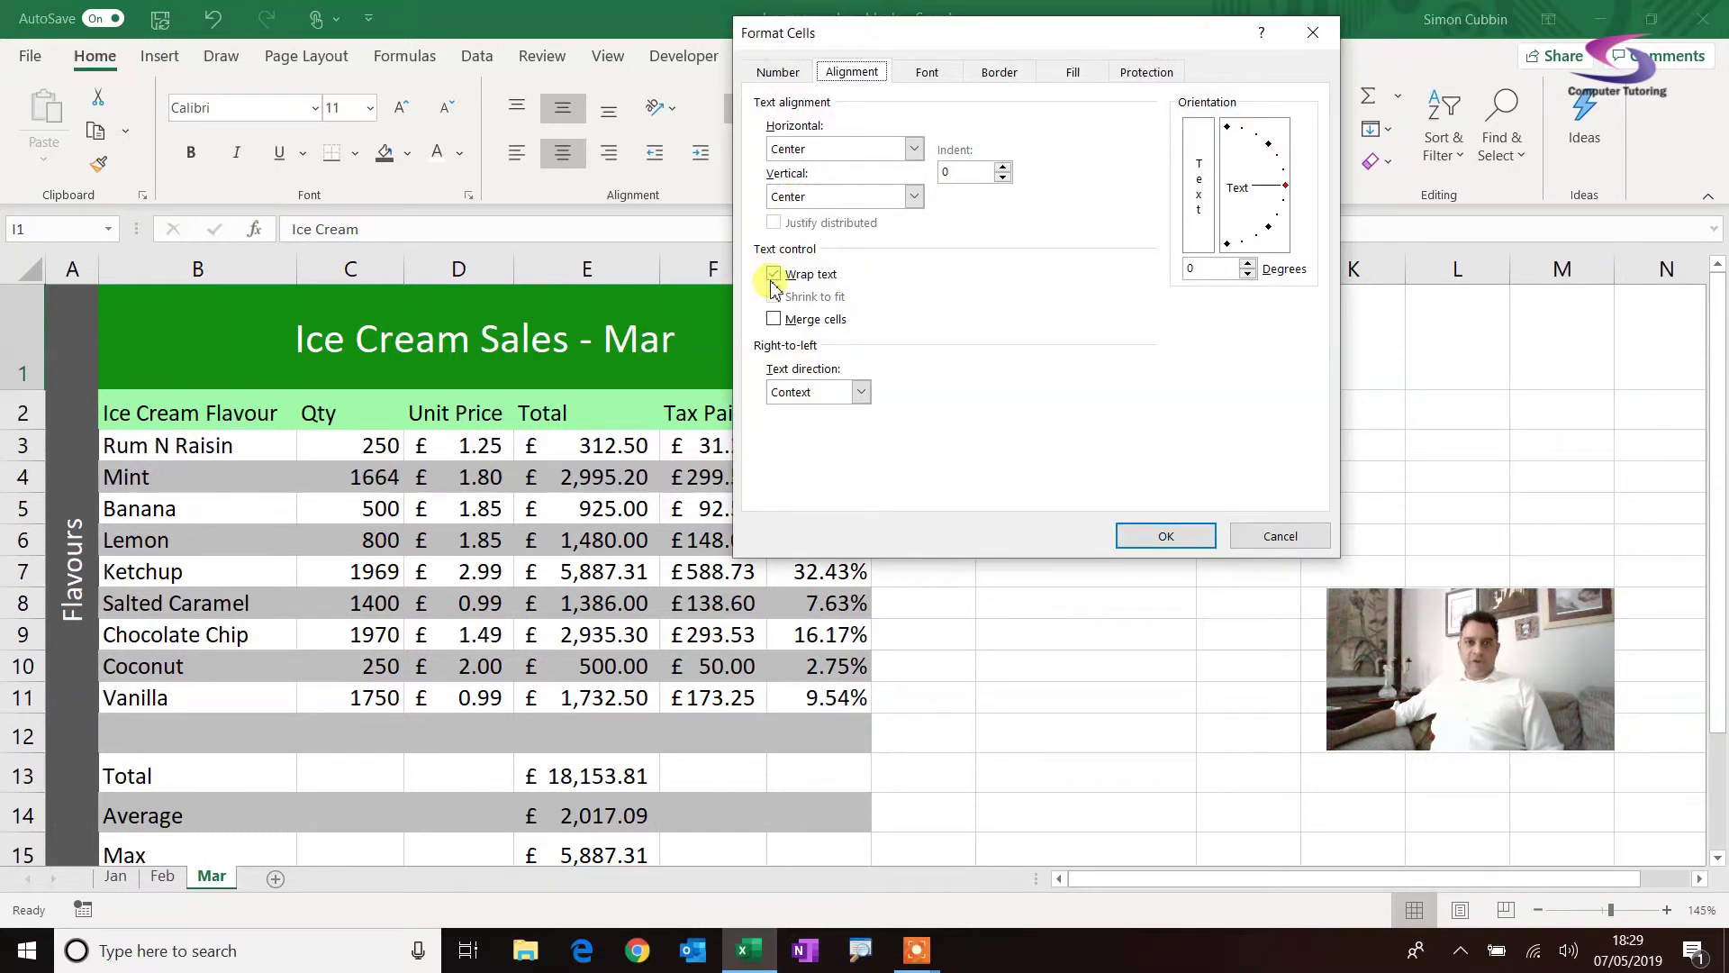
click(1283, 536)
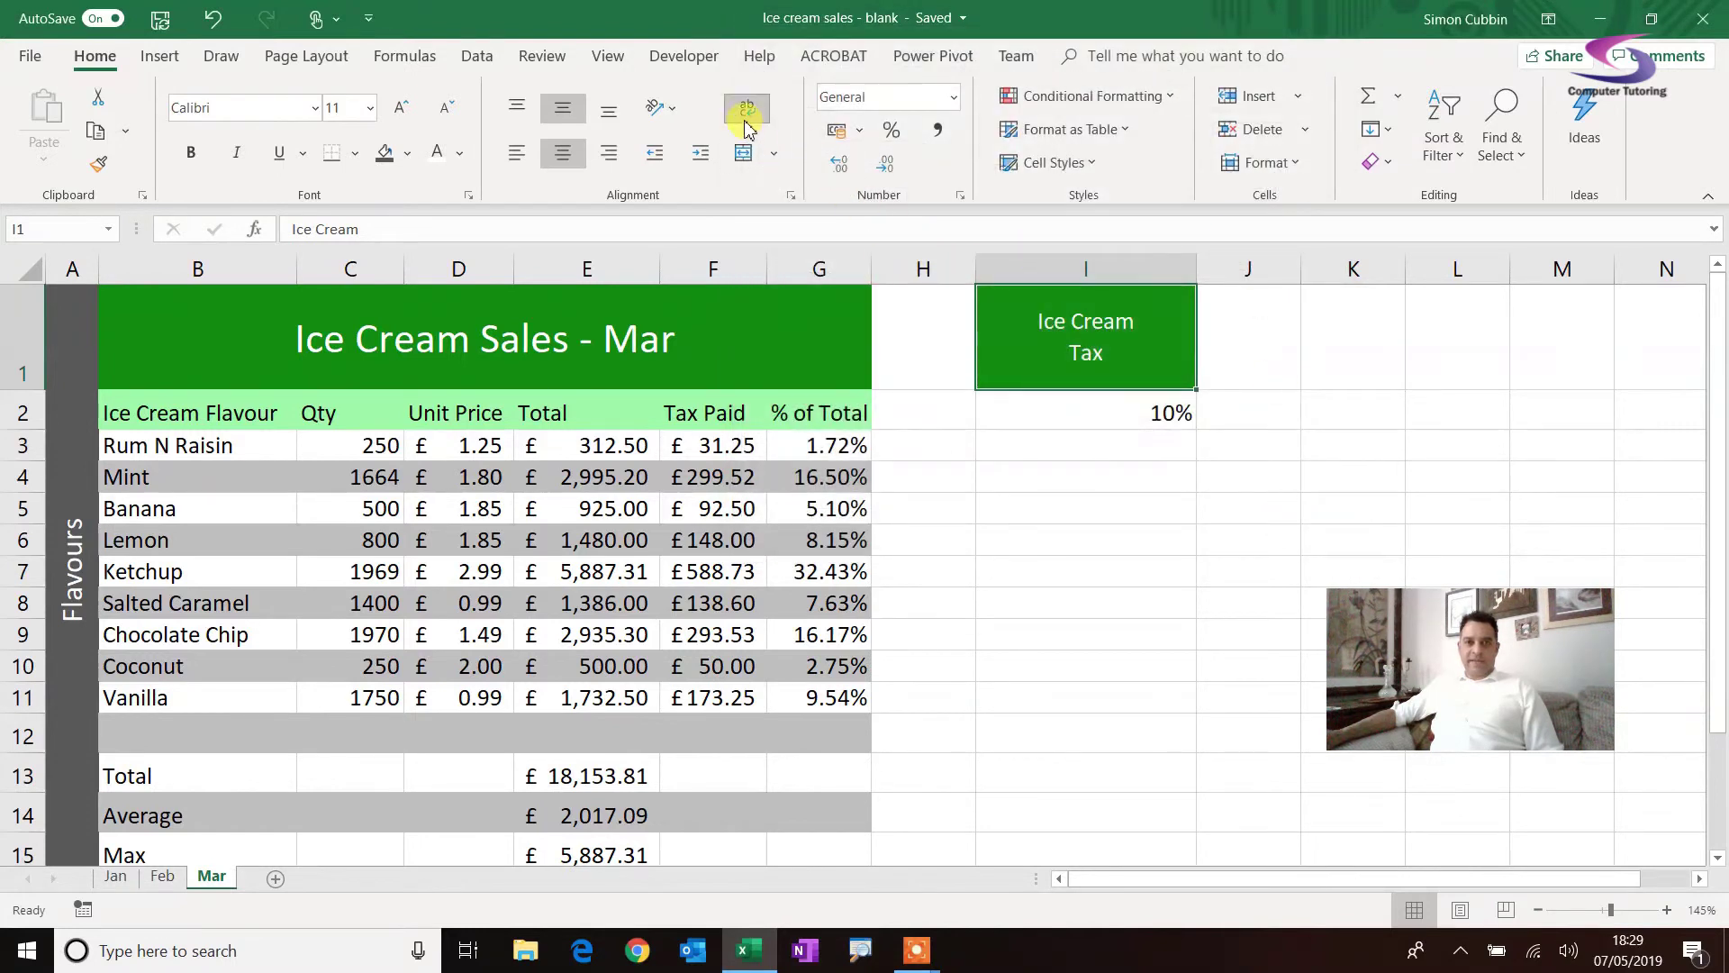
click(744, 109)
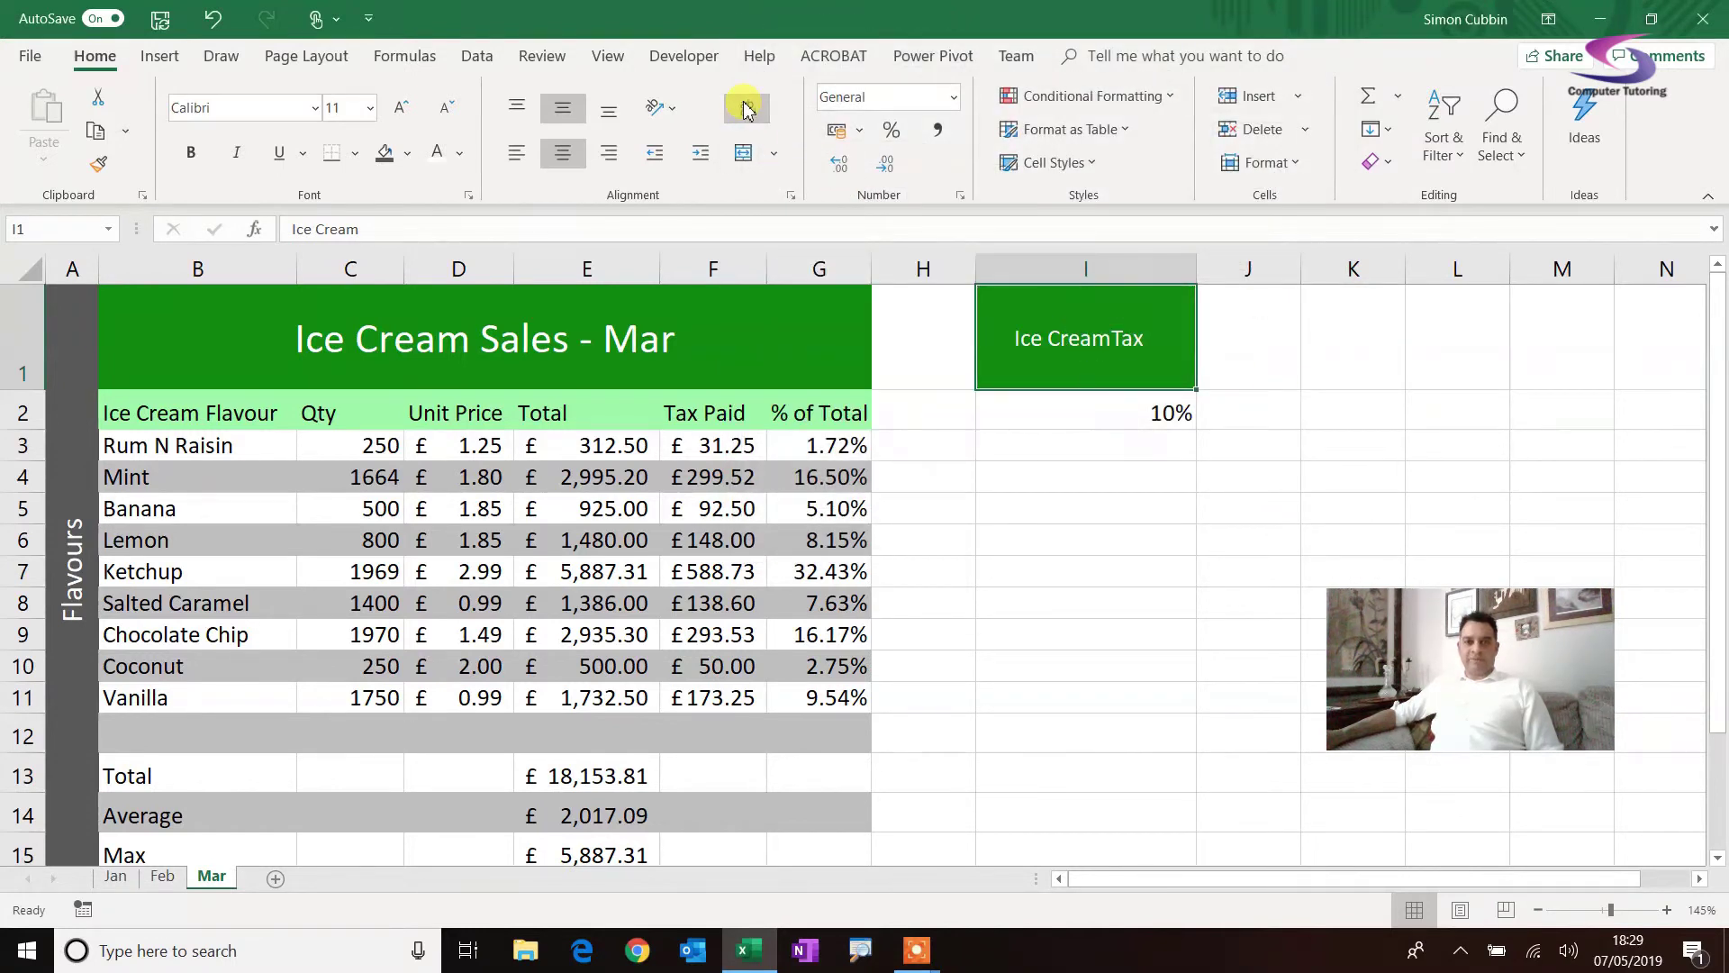
click(744, 109)
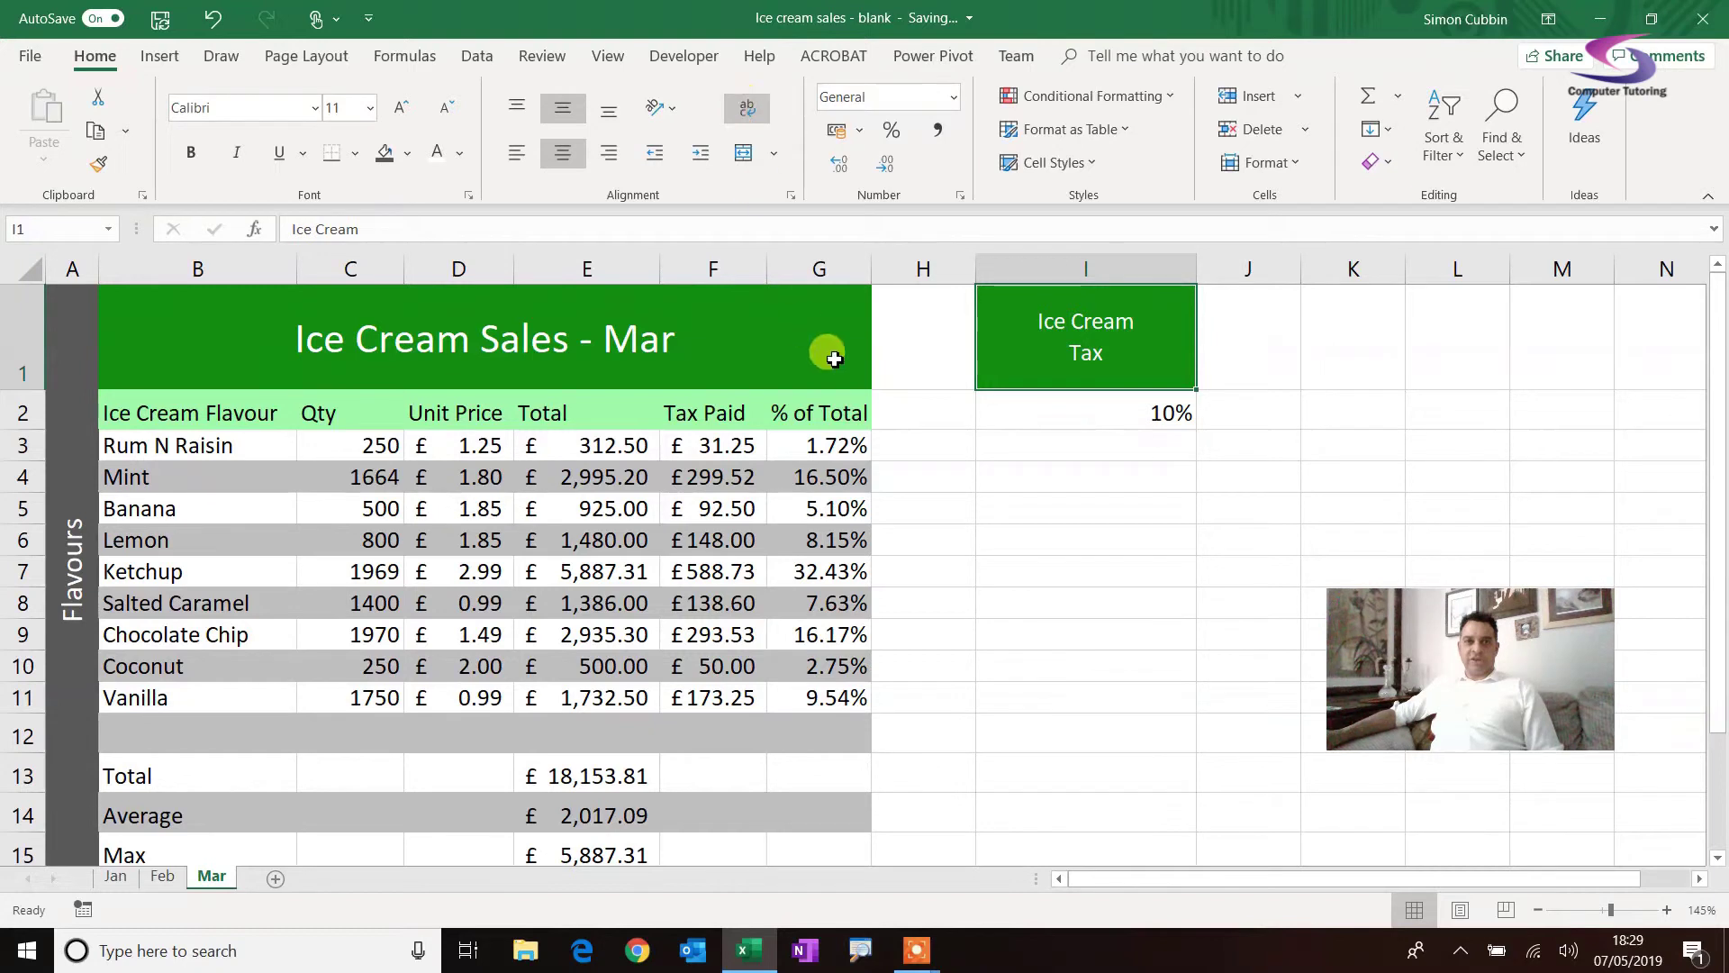